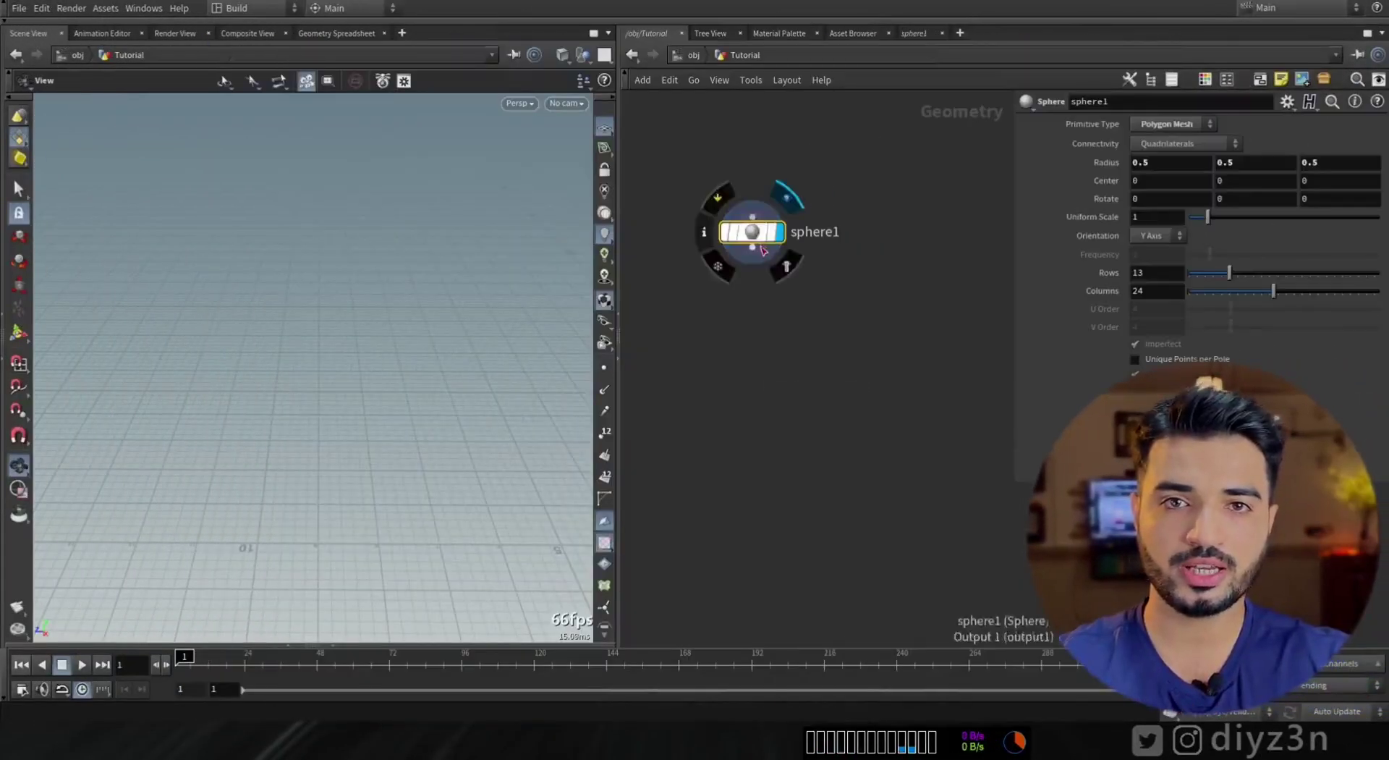
Step: Add a Transform node after sphere1 and raise the sphere to about 3.65 in Y
key("Tab")
type("transform")
key("Return")
left_click(766, 304)
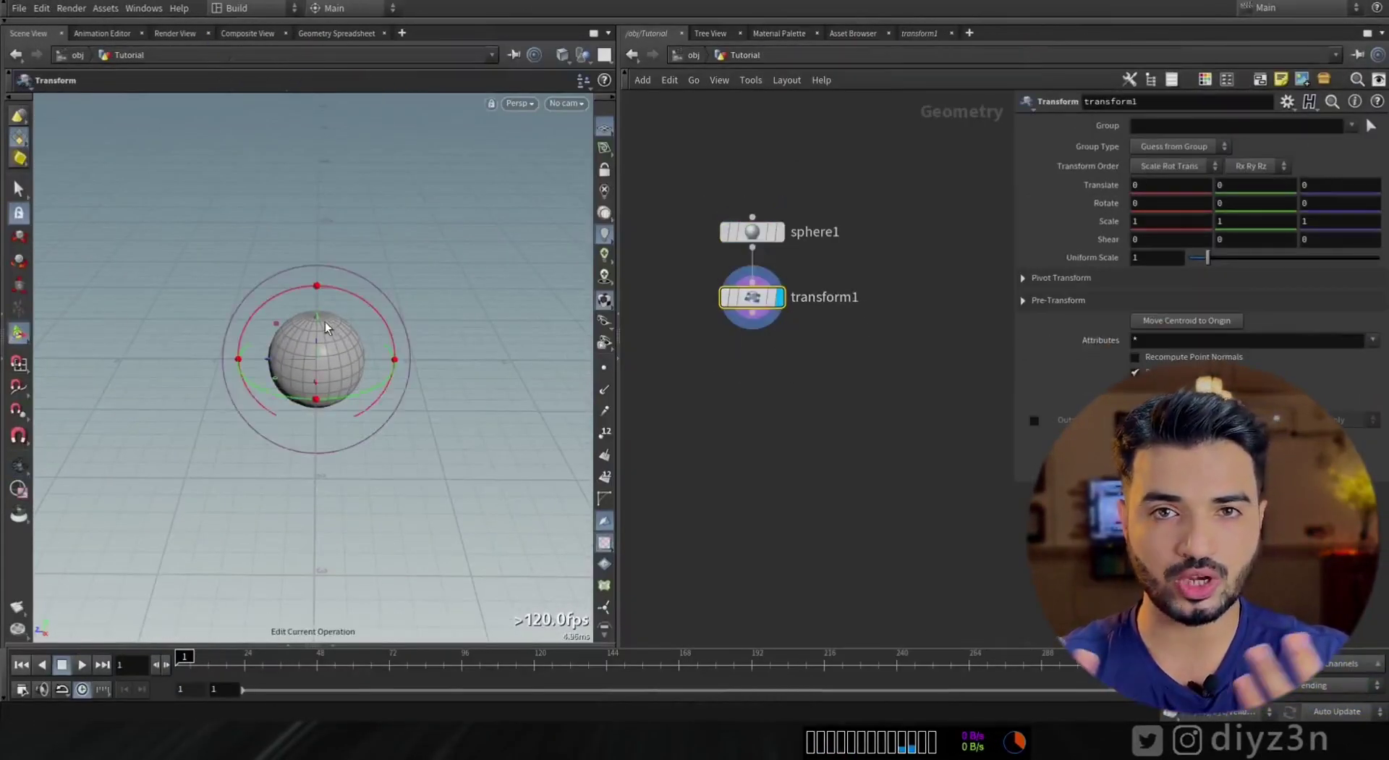
left_click_drag(316, 322, 359, 210)
Step: Add an RBD Bullet Solver fed by the Transform node's output, and play the simulation to test the sphere's fall
left_click(737, 230)
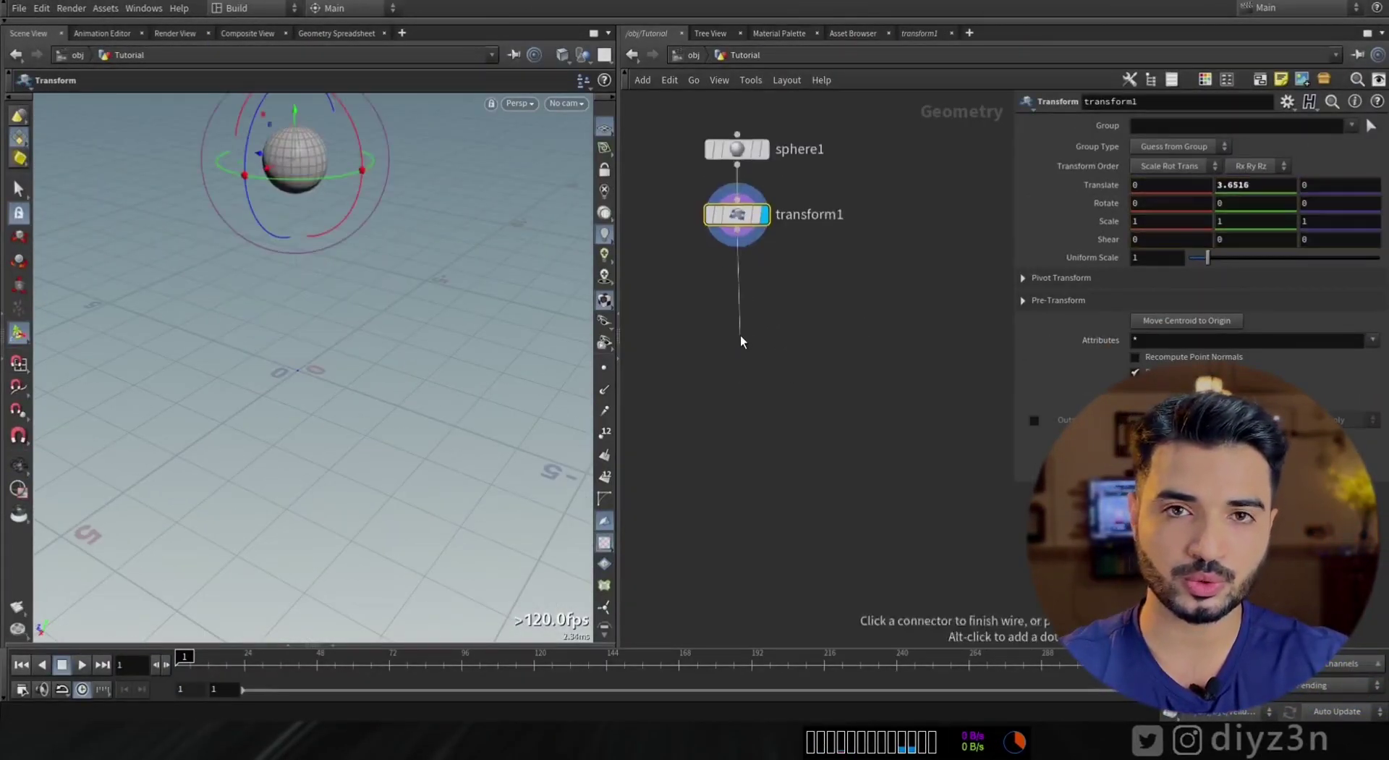
key("Tab")
mouse_move(784, 273)
left_click(895, 137)
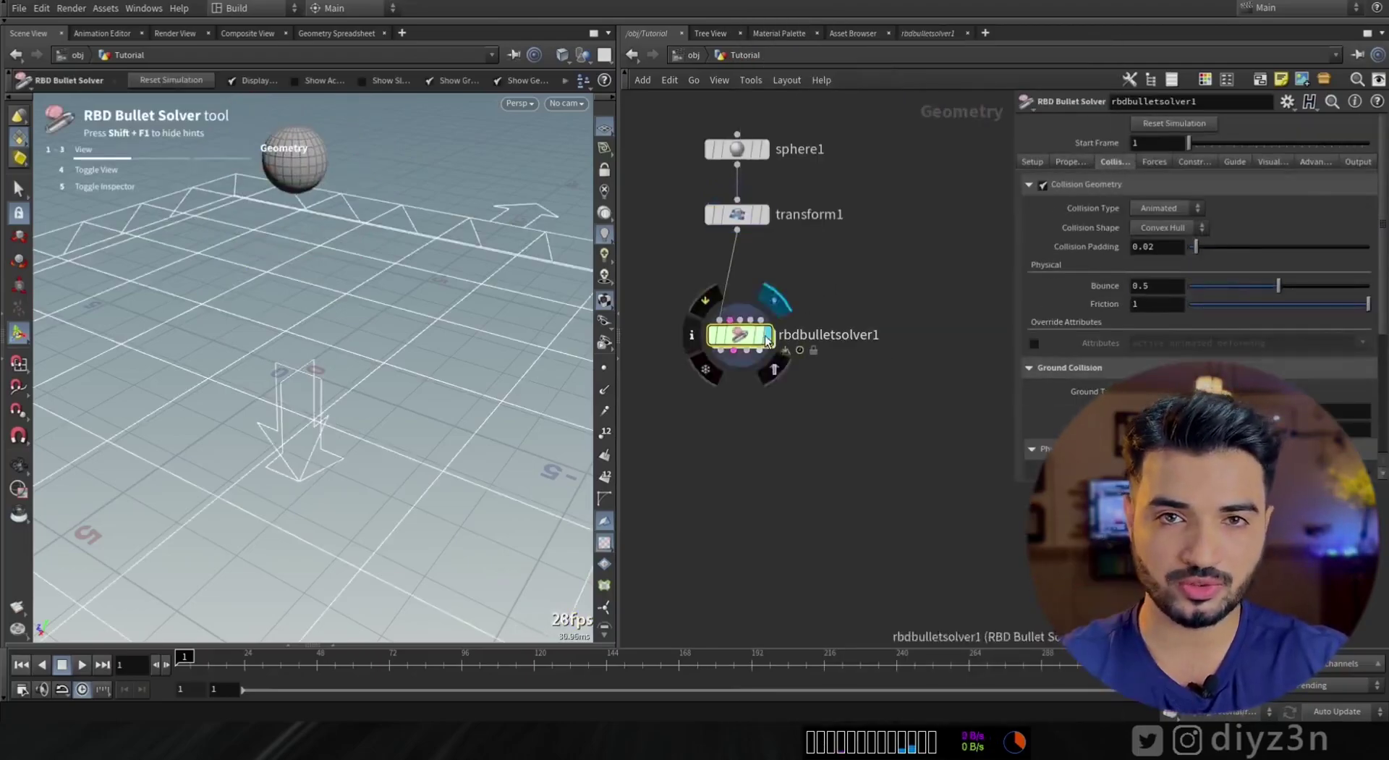
key("Up")
key("Escape")
left_click_drag(738, 334, 749, 320)
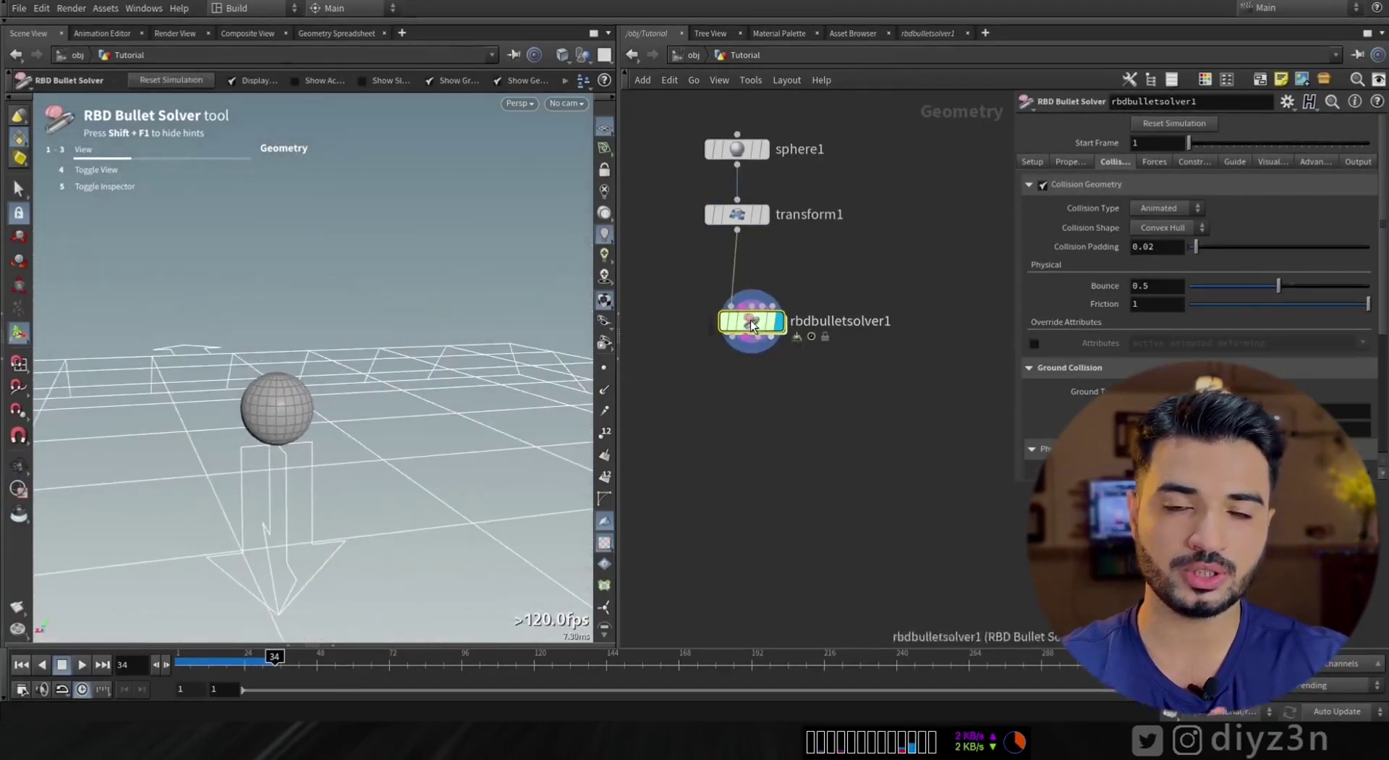
Step: Insert an RBD Material Fracture node between transform1 and rbdbulletsolver1, and rewind the simulation to its first frame
key("Tab")
type("mater")
left_click(987, 105)
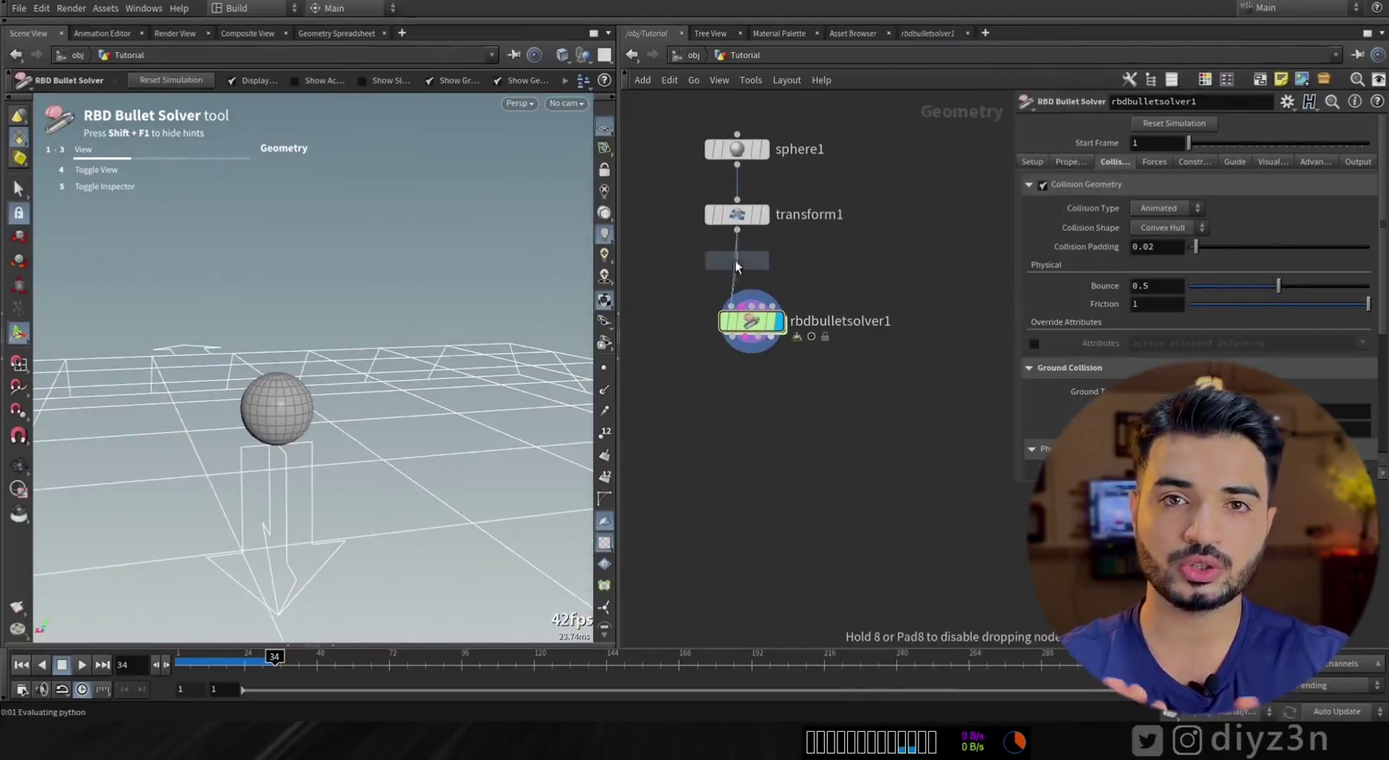
key("Up")
key("ctrl+Up")
Step: Add a POP Group node in the bullet solver's forces network and enable its bounding box grouping
left_click_drag(759, 351, 745, 374)
double_click(744, 375)
key("Tab")
left_click(940, 379)
left_click(778, 344)
left_click(1135, 235)
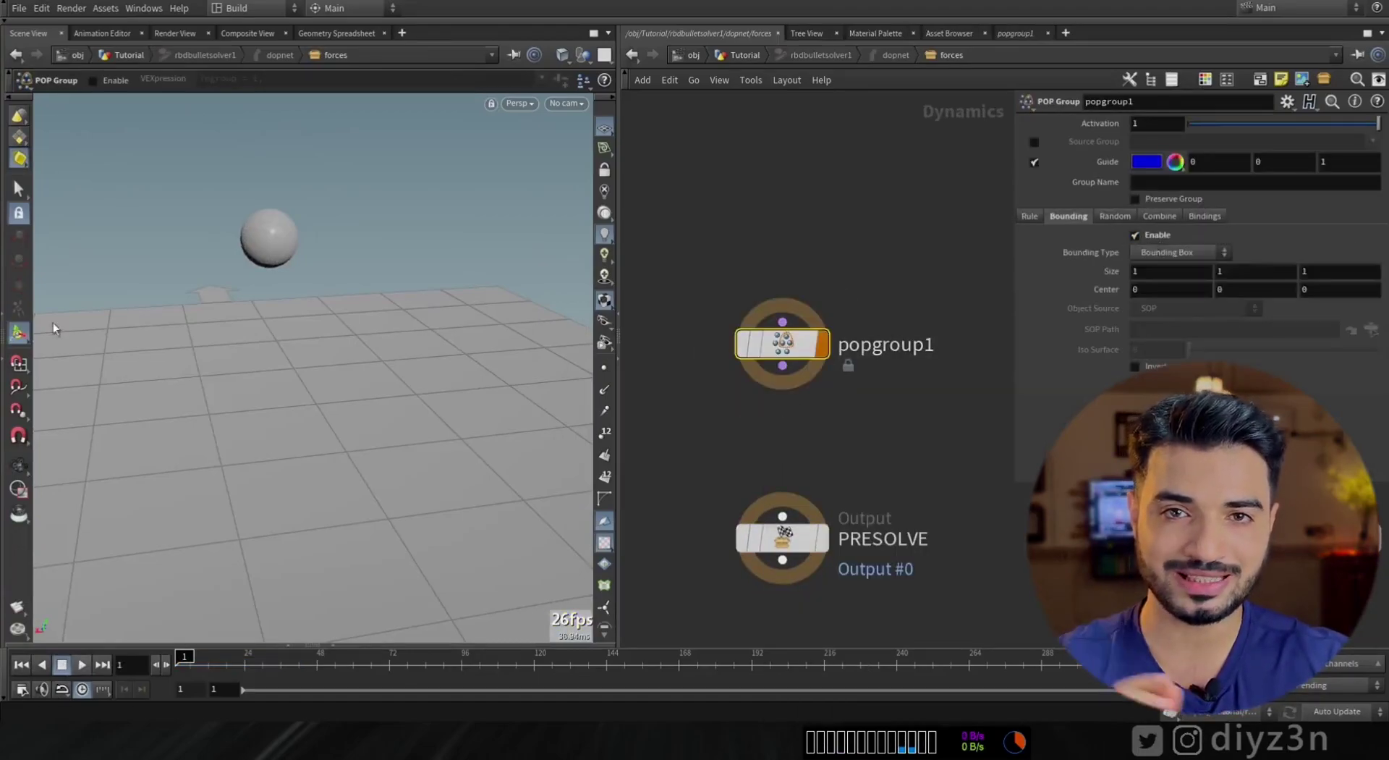
left_click_drag(165, 313, 494, 664)
Step: Add a POP Force node between popgroup1 and PRESOLVE with a noise amplitude of 10
key("Tab")
left_click(971, 428)
left_click(785, 448)
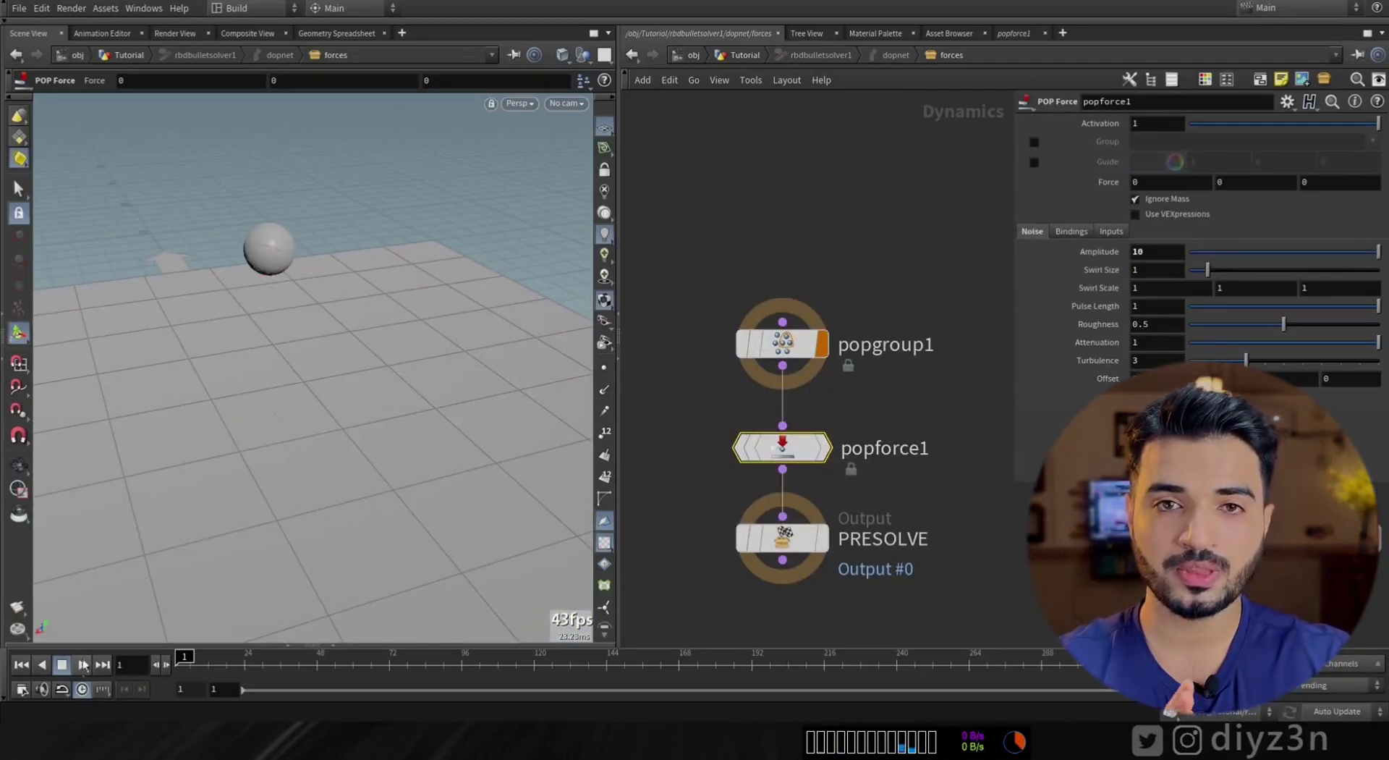
Step: Name the POP Group's group GG and restrict the POP Force to that group
left_click(781, 344)
left_click(807, 447)
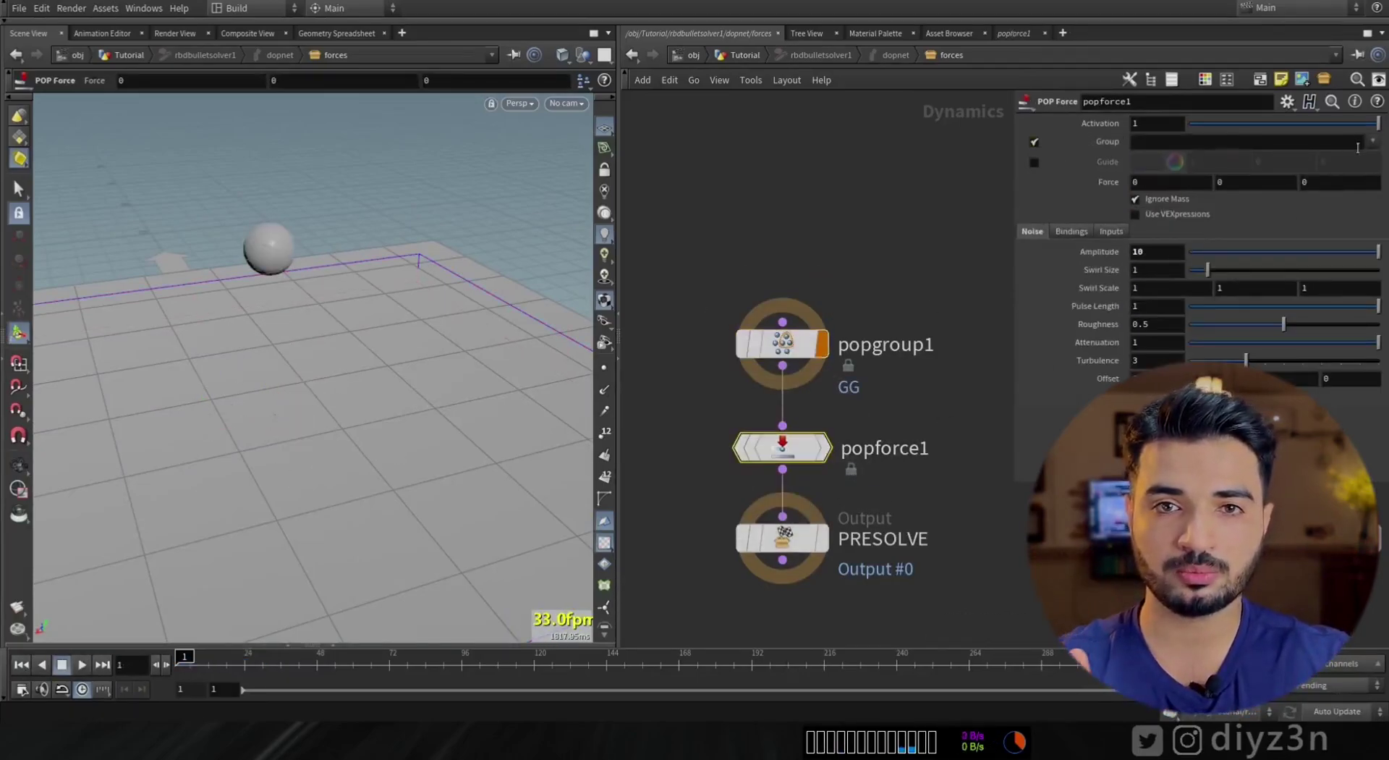
key("Up")
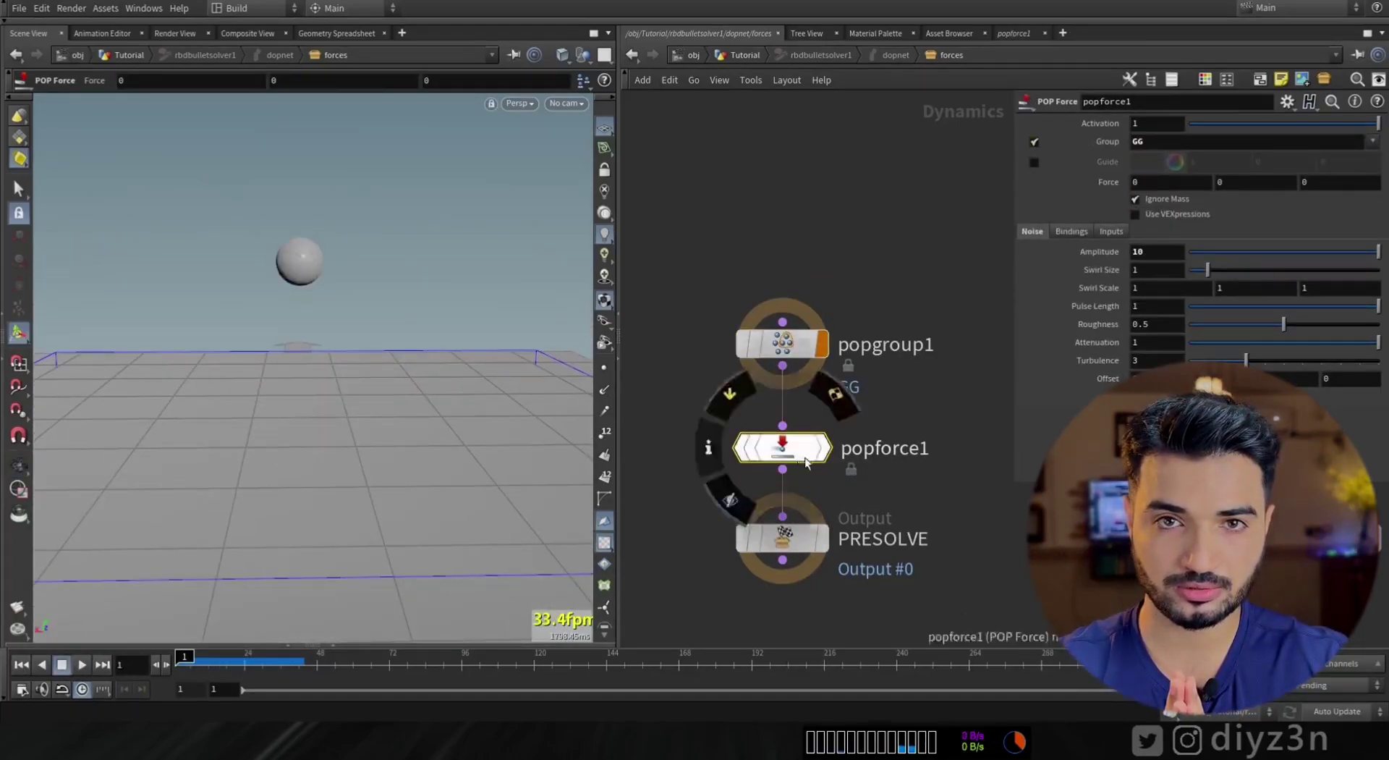
type("-10")
key("Tab")
type("10")
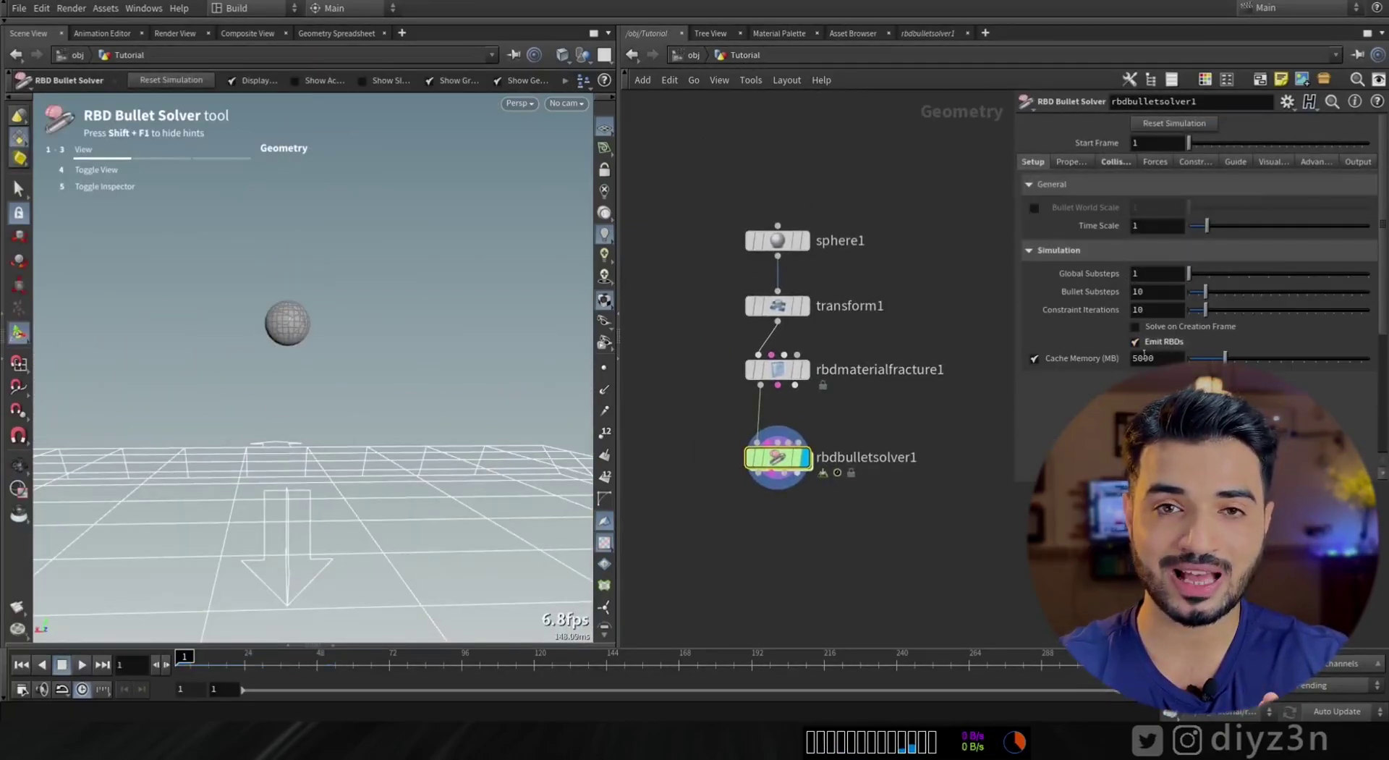
Step: Play and scrub the fractured sphere simulation with RBD emission enabled, and save the scene
left_click(81, 663)
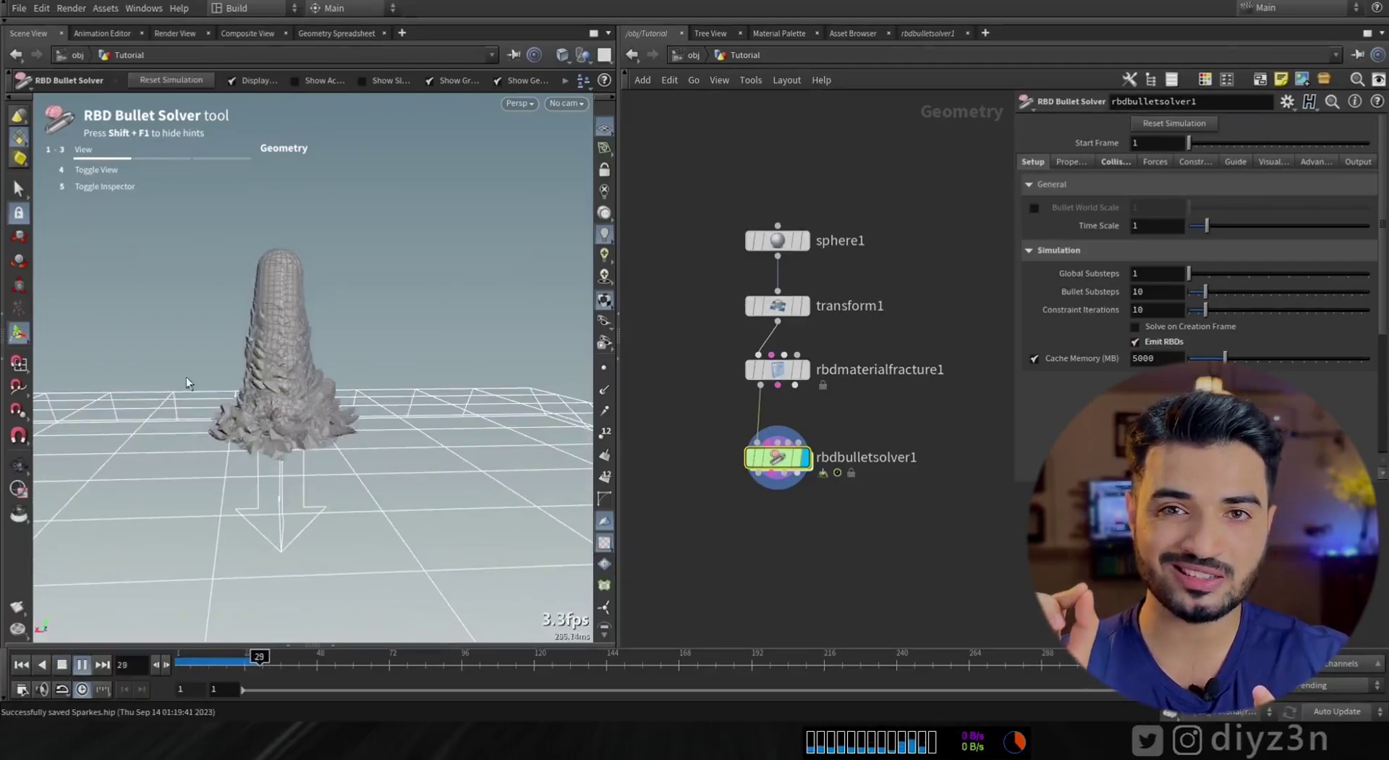
left_click(62, 666)
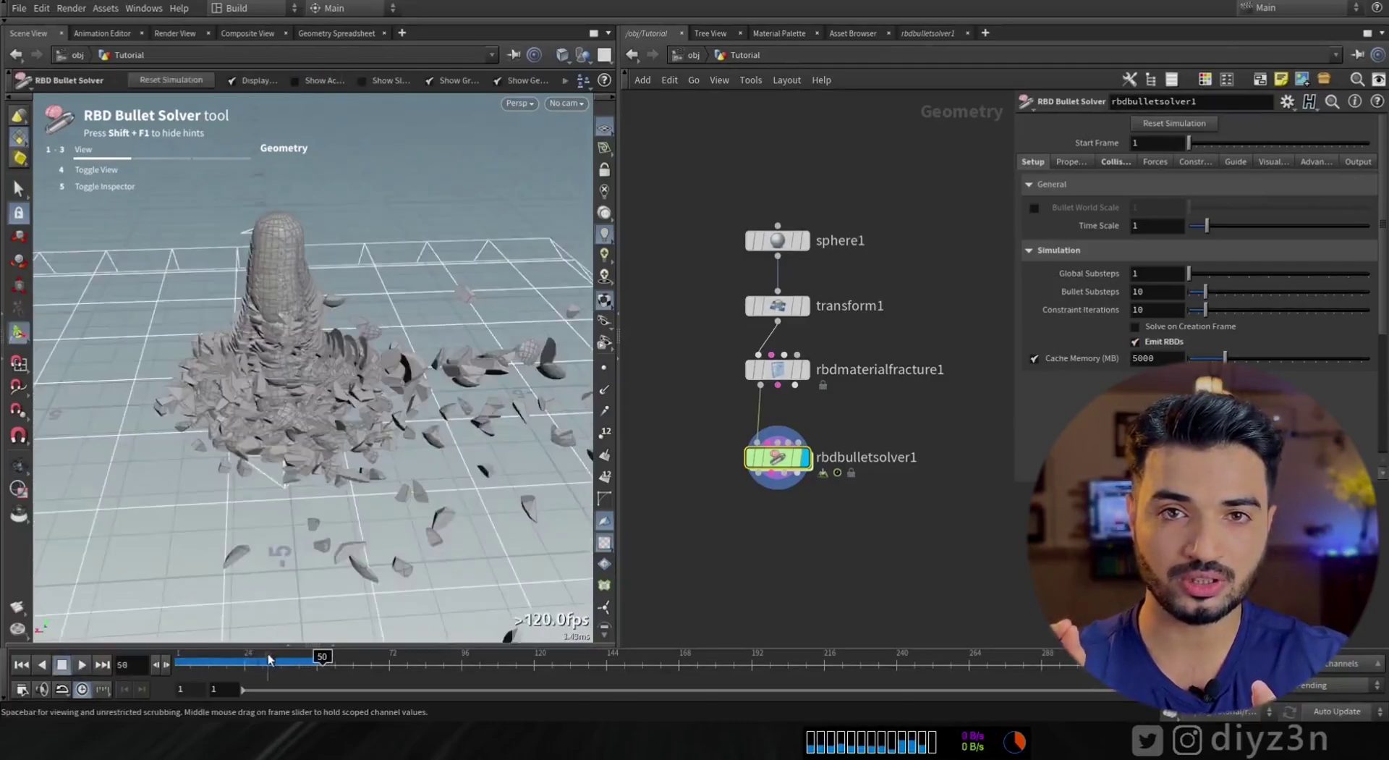
key("ctrl+Up")
key("ctrl+s")
key("Up")
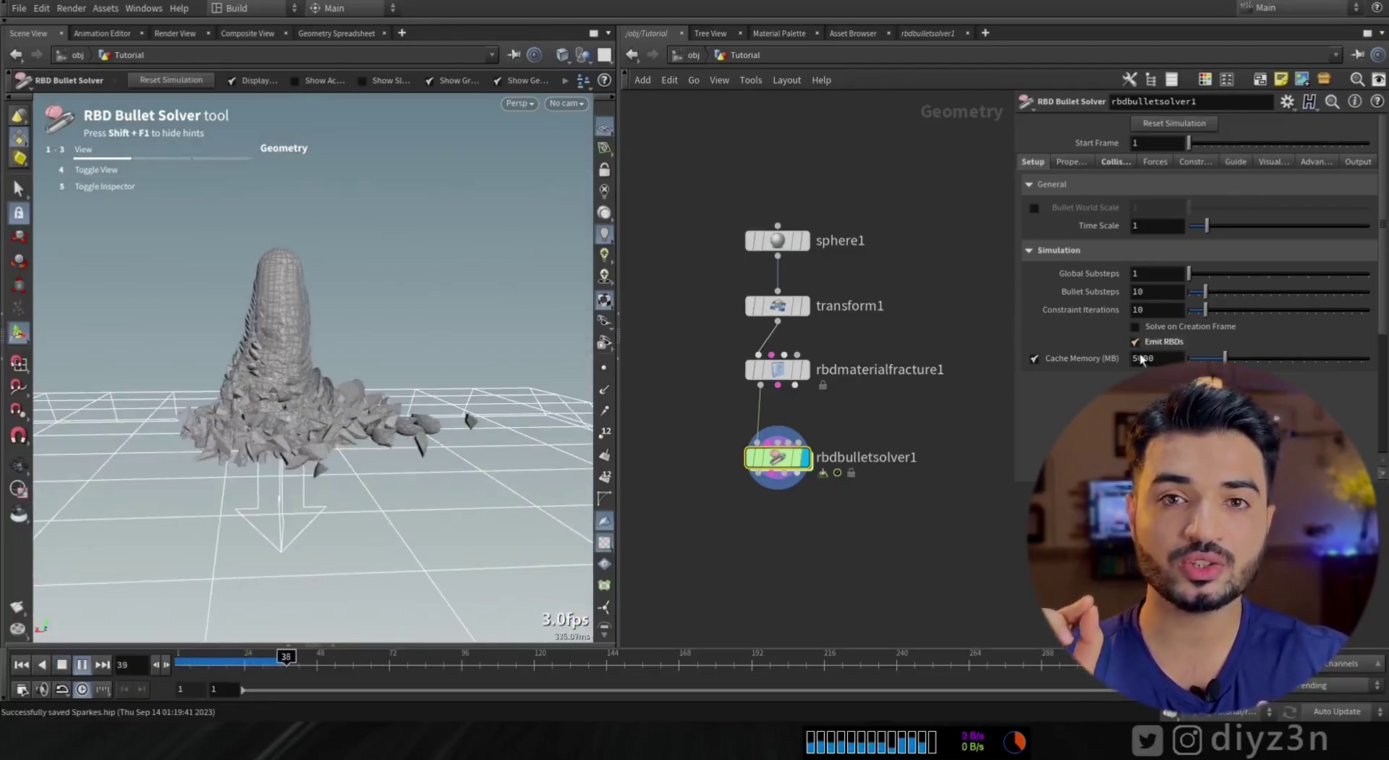
left_click(230, 660)
left_click_drag(230, 660, 311, 660)
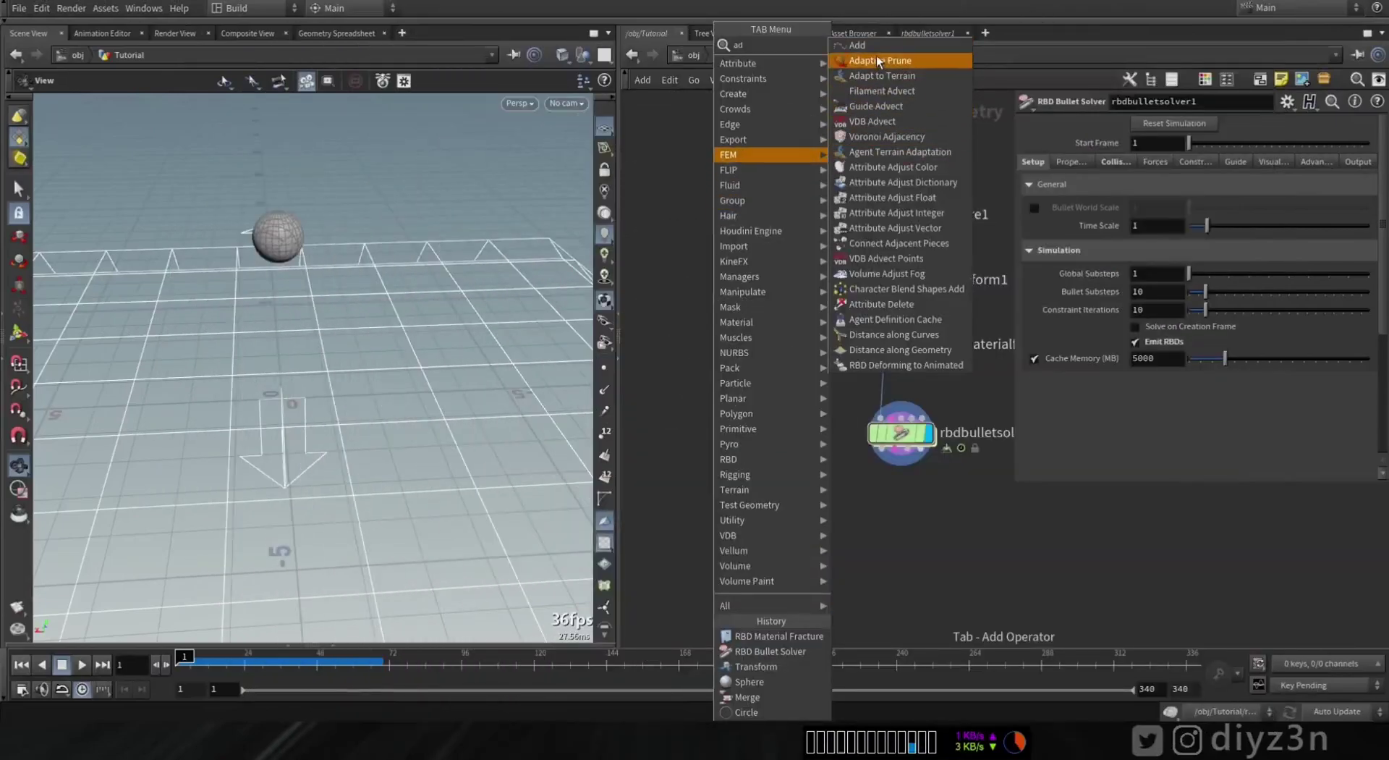
Step: Create an Add node beside the sphere chain with a single point positioned at Y 5, and show points in the viewport
left_click(875, 55)
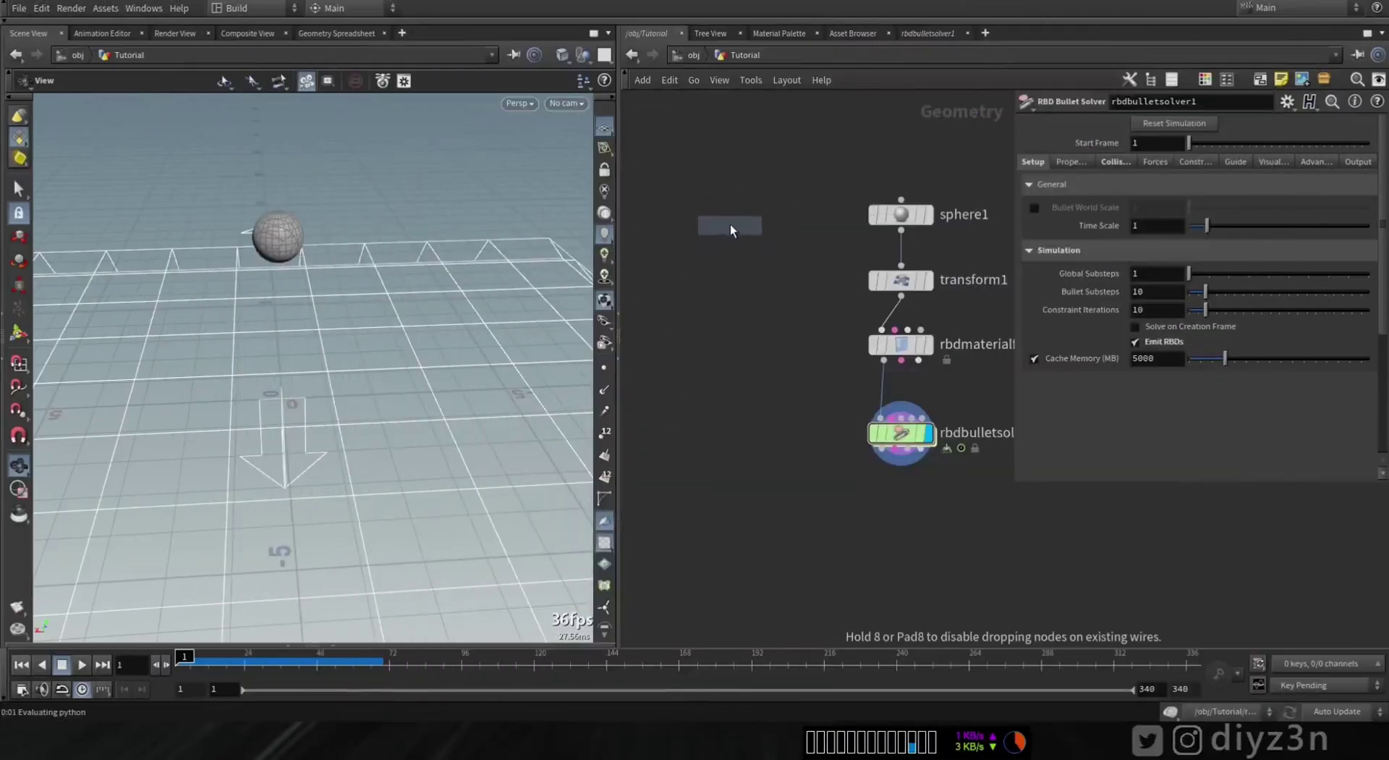
left_click(731, 225)
left_click(603, 368)
left_click(1167, 161)
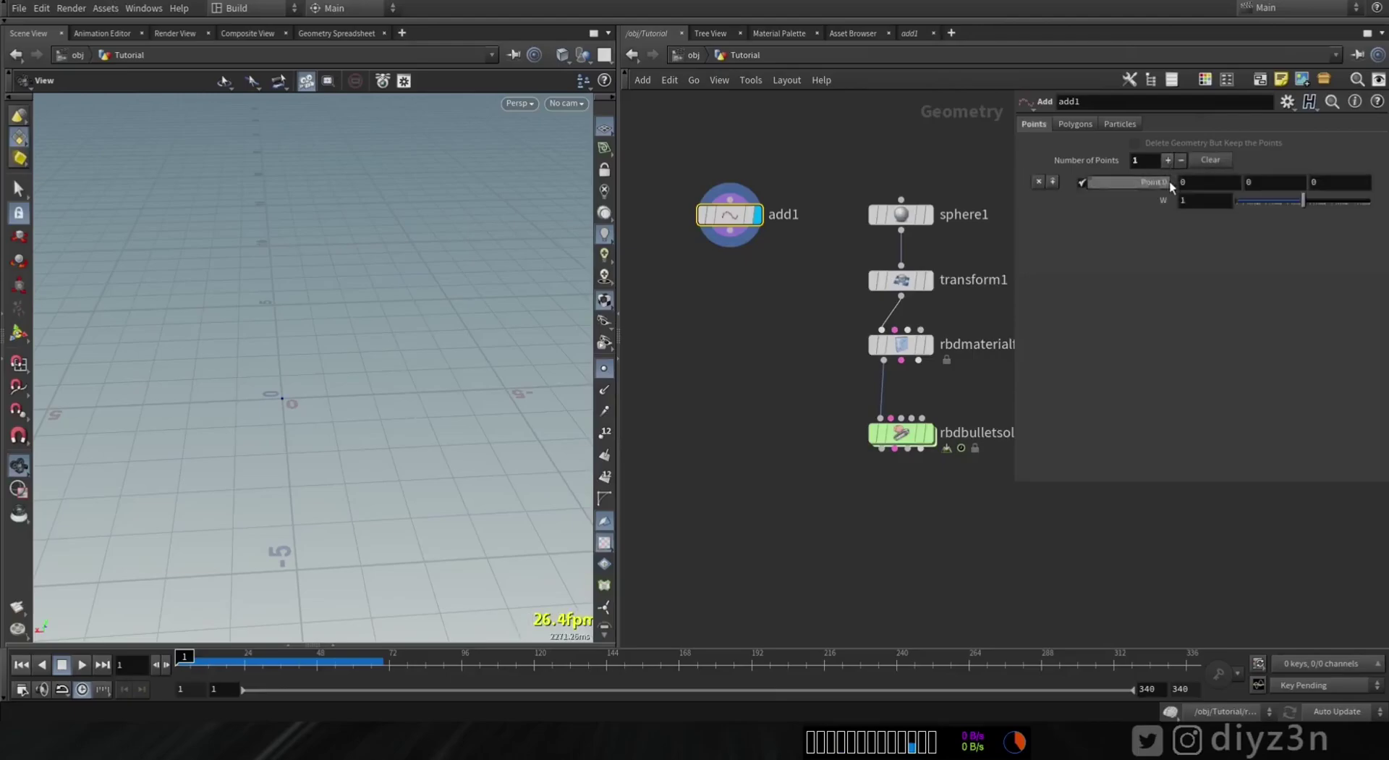
middle_click_drag(1263, 182, 1310, 148)
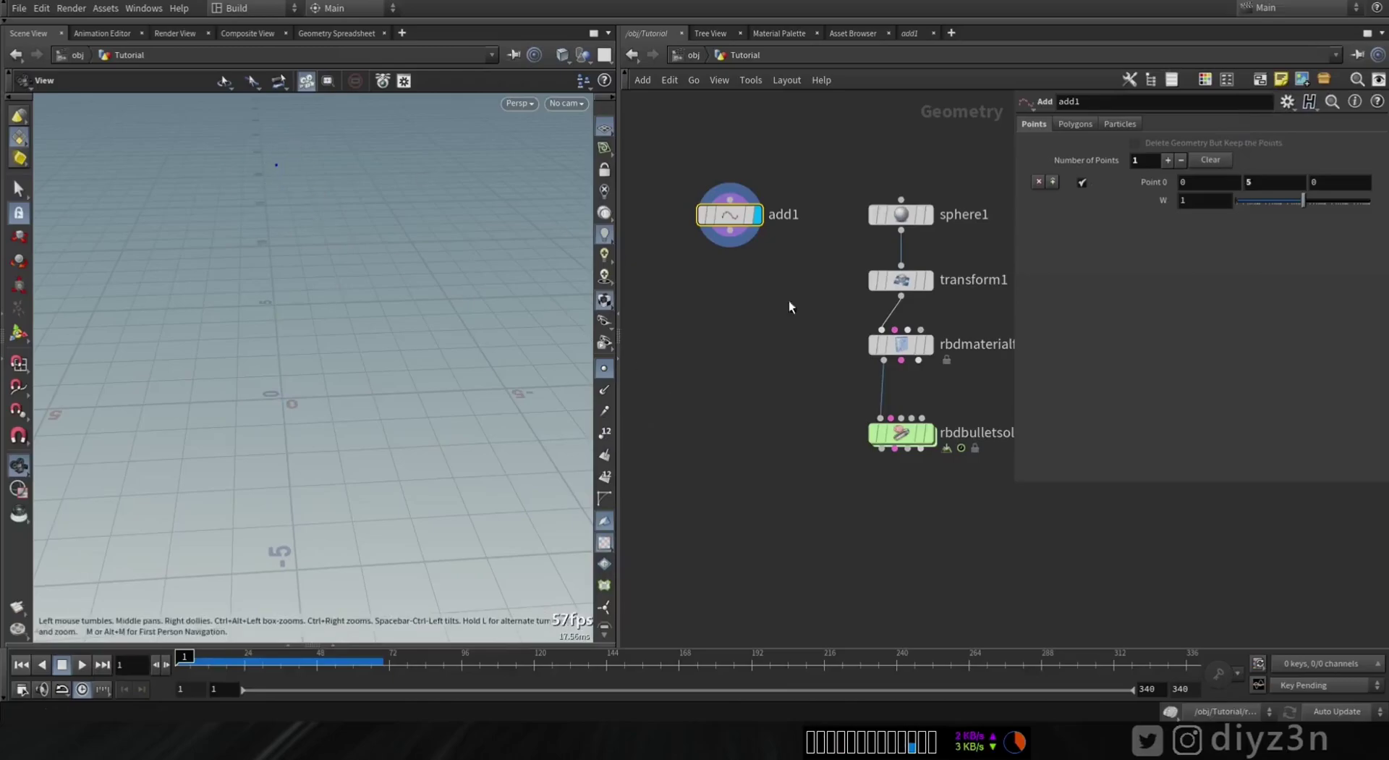
Step: Attach a Vellum Configure Grain node to add1 and set its particle size to 0.65
key("Tab")
type("gra")
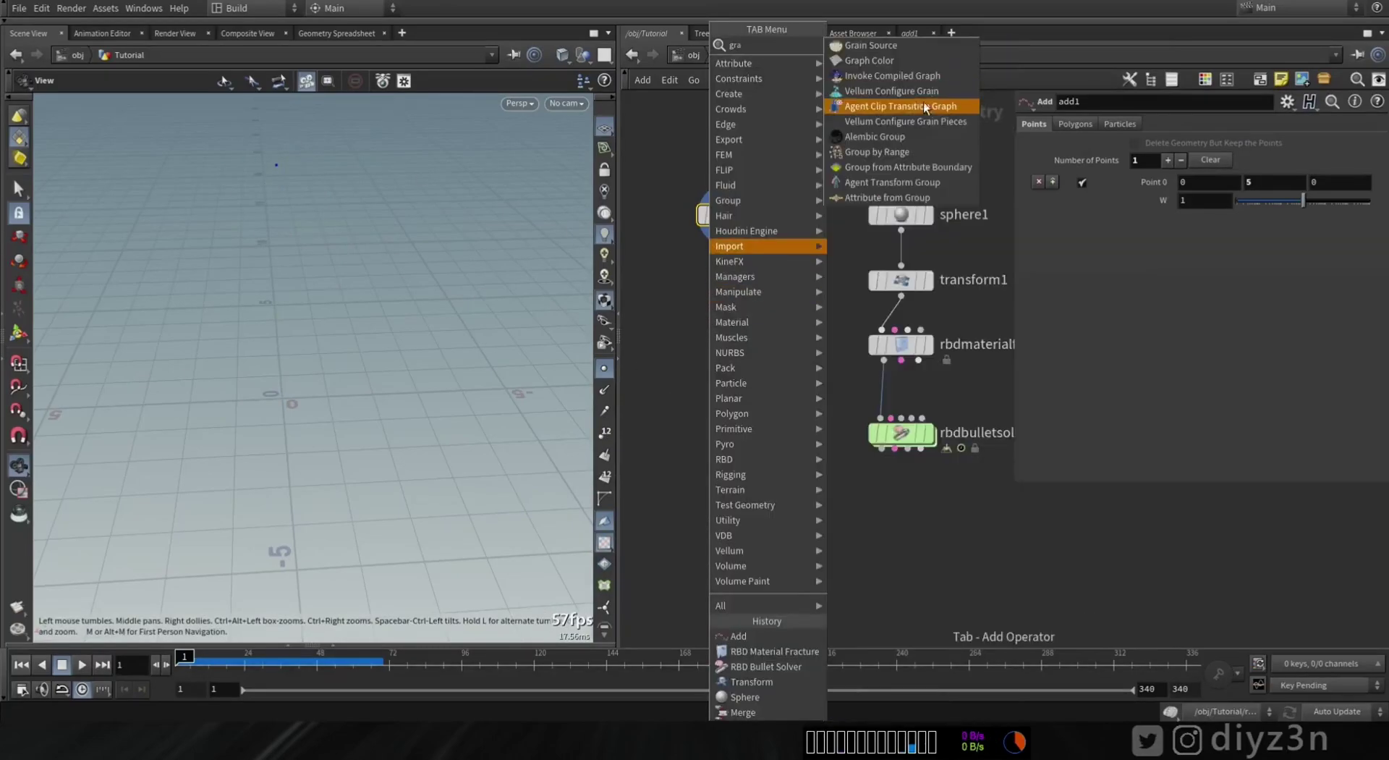
left_click(891, 90)
left_click(729, 309)
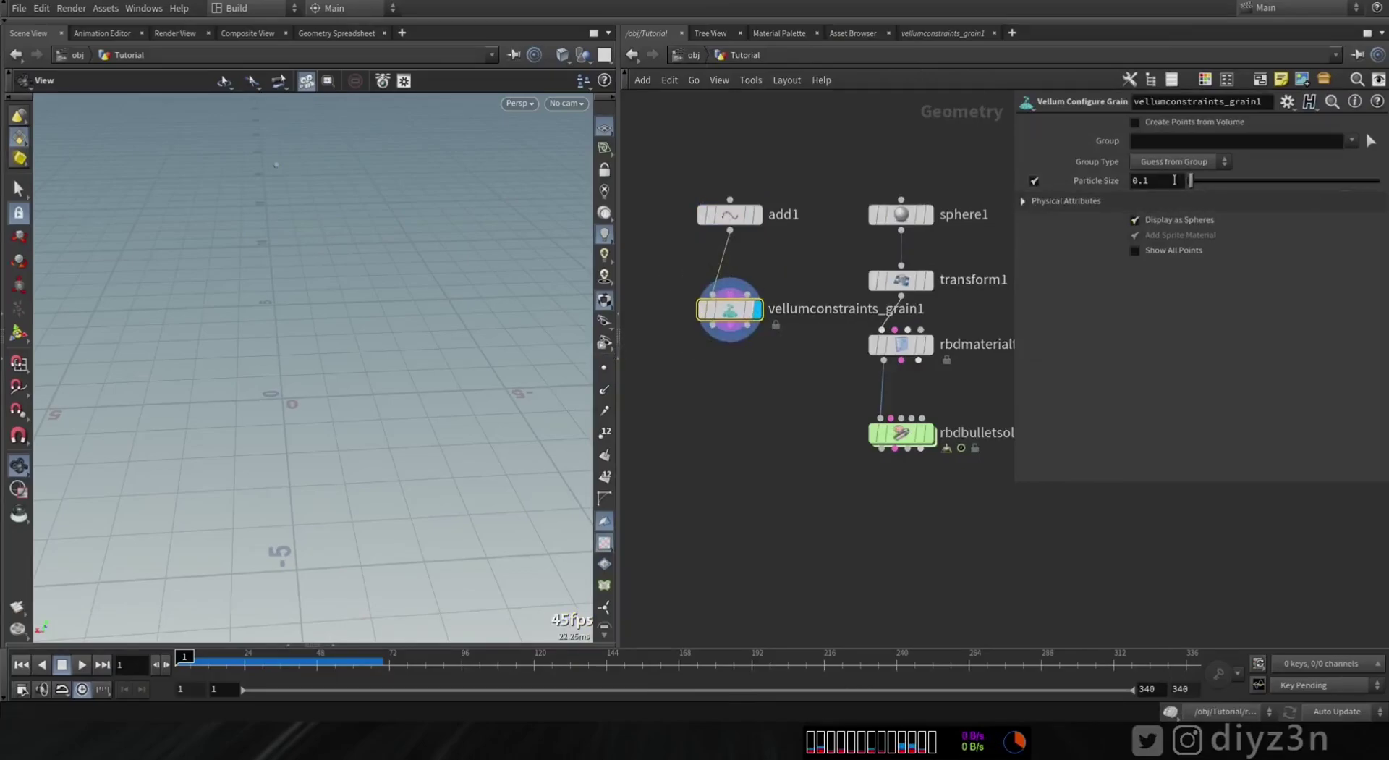
left_click_drag(1199, 178, 1203, 180)
left_click_drag(260, 239, 279, 217)
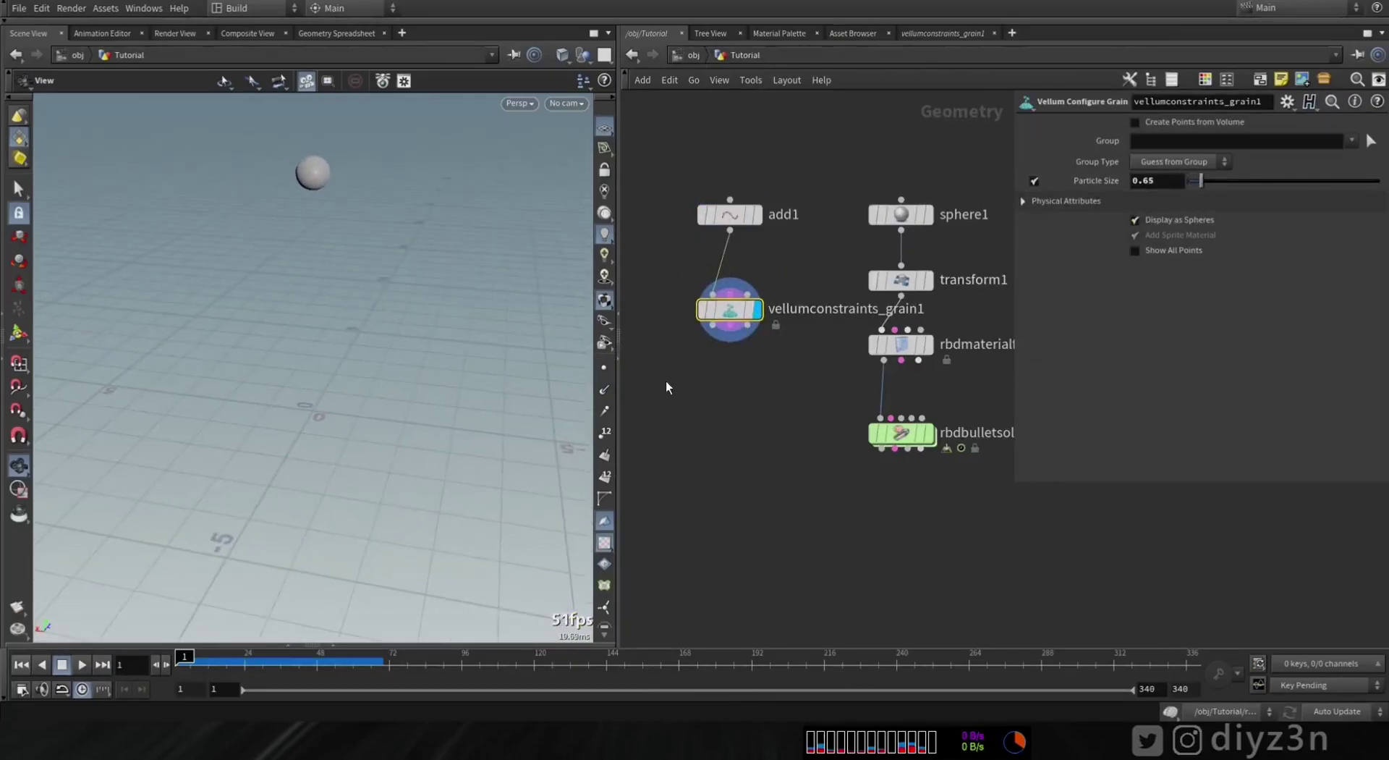
Step: Add a Vellum Solver wired below the grain constraints node and enable its ground position at the origin
middle_click_drag(721, 386, 703, 331)
key("Tab")
type("vel")
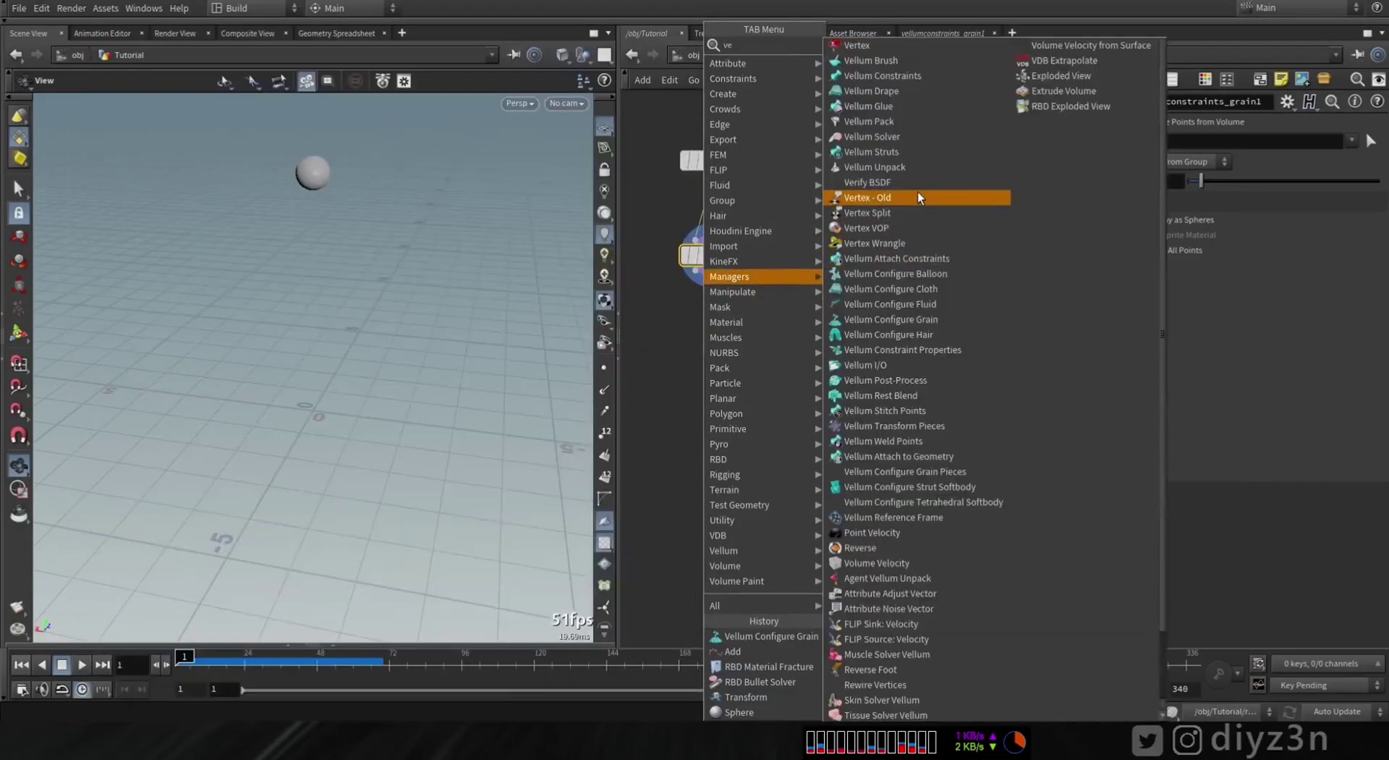
left_click(871, 121)
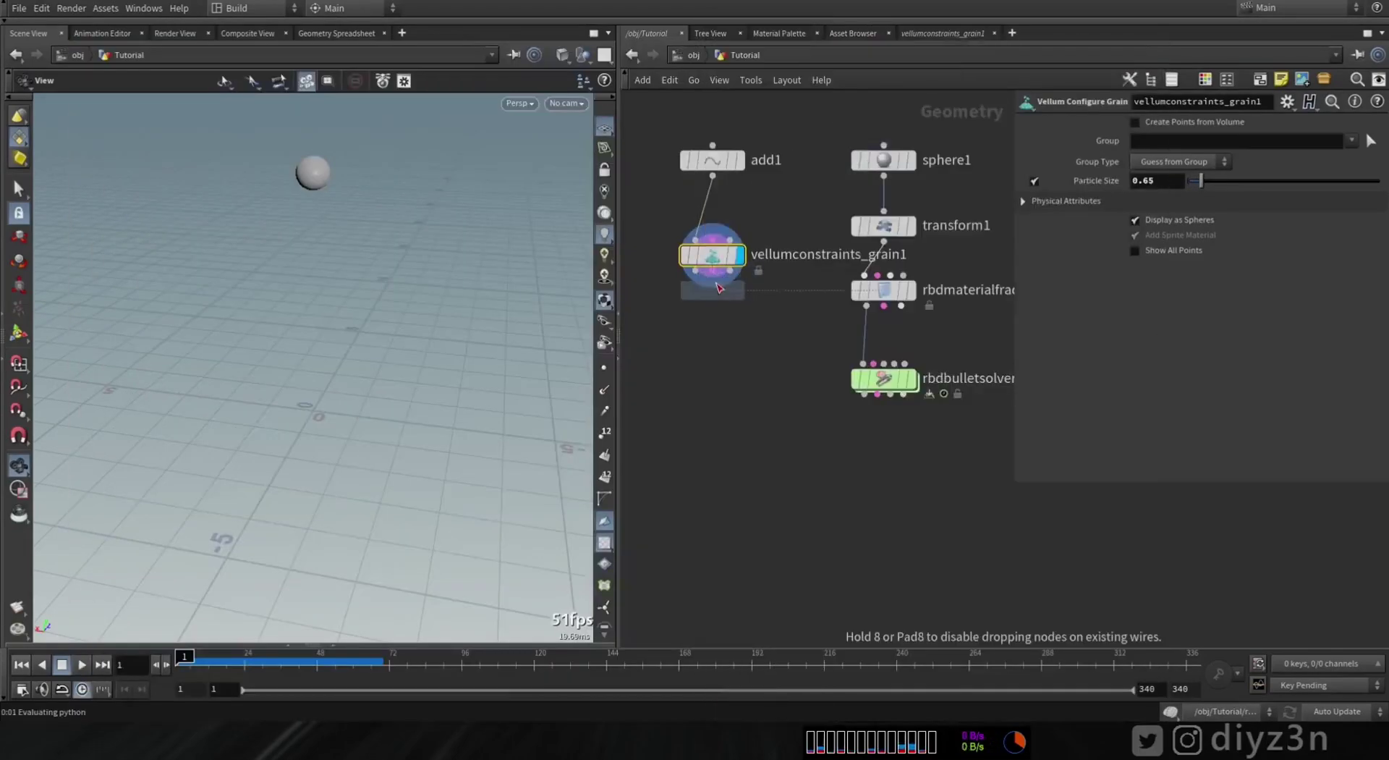
left_click(716, 322)
mouse_move(743, 330)
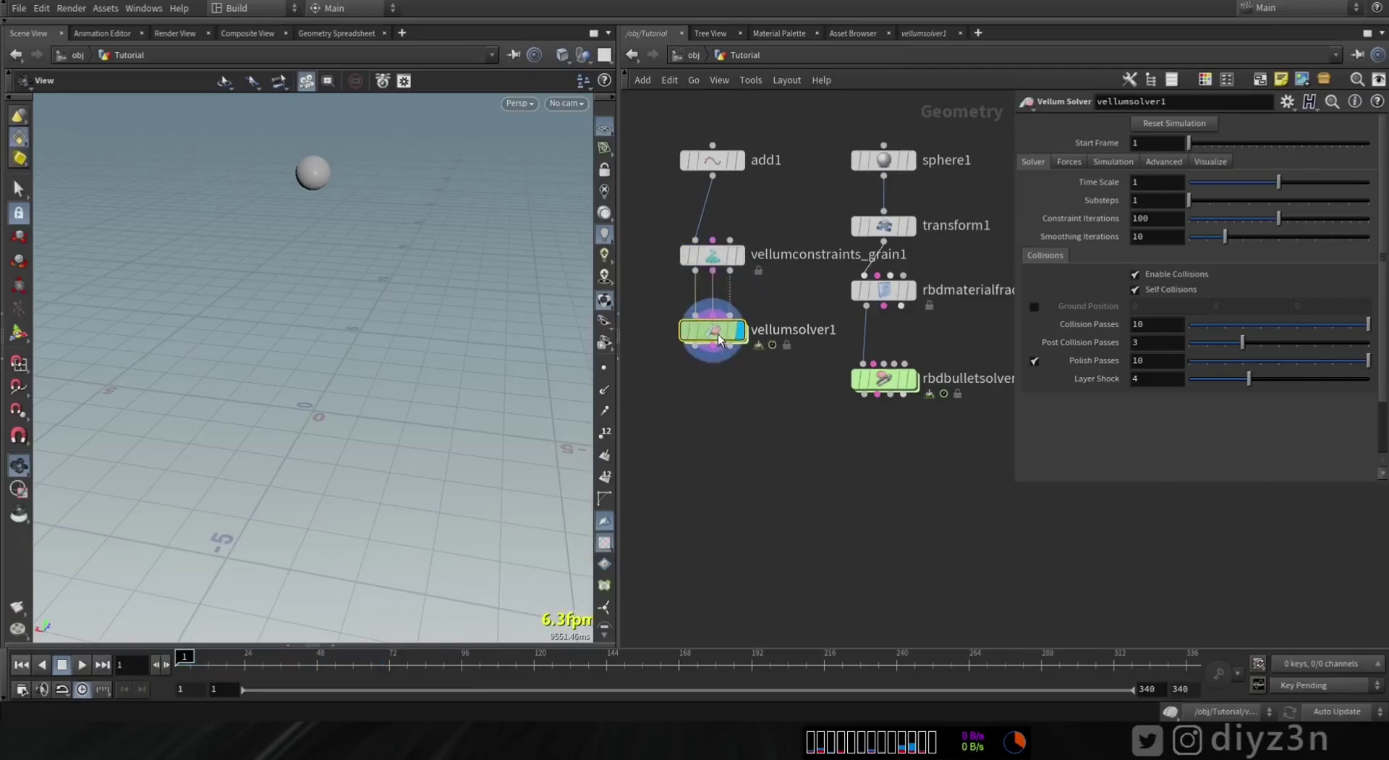
left_click_drag(717, 326, 717, 365)
left_click(1035, 306)
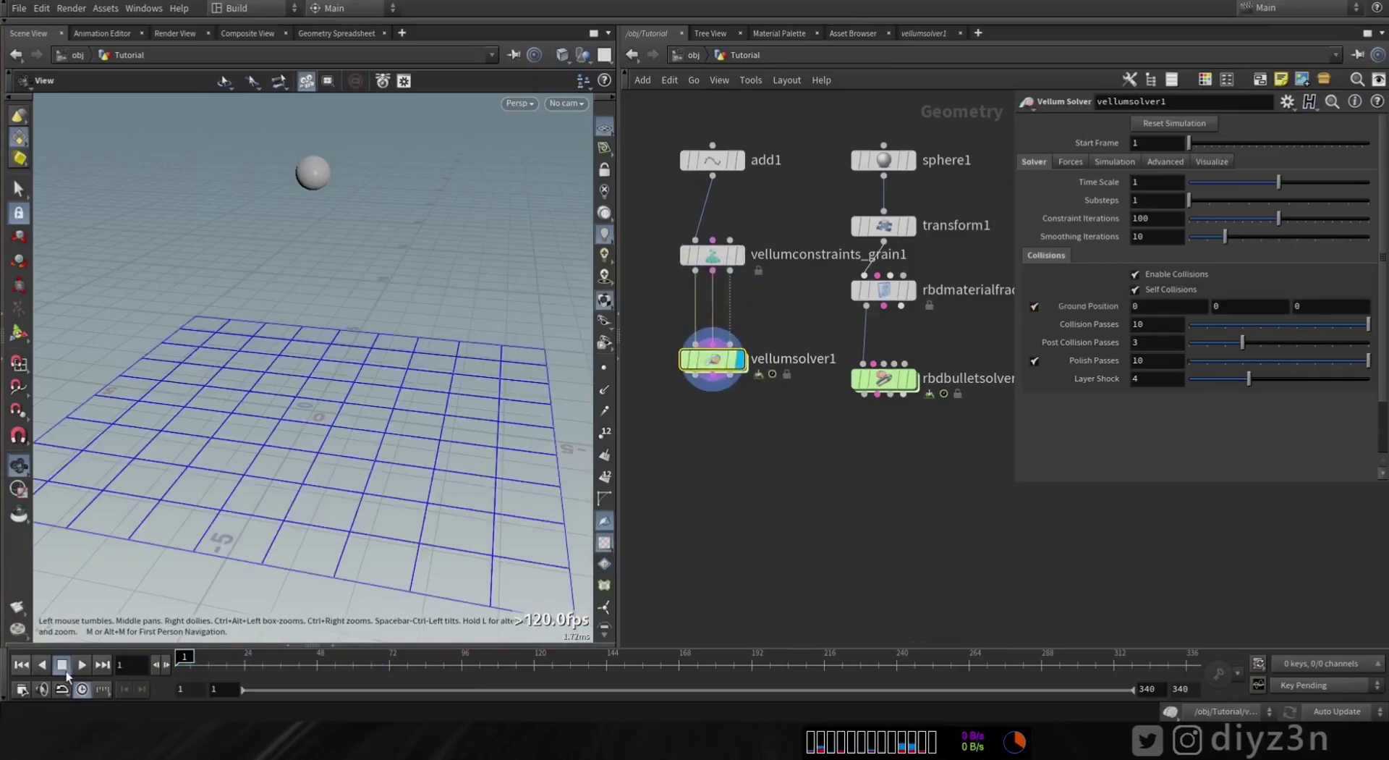
Step: Play the vellum simulation to check the grain falling onto the ground, and return to the first frame
left_click(62, 667)
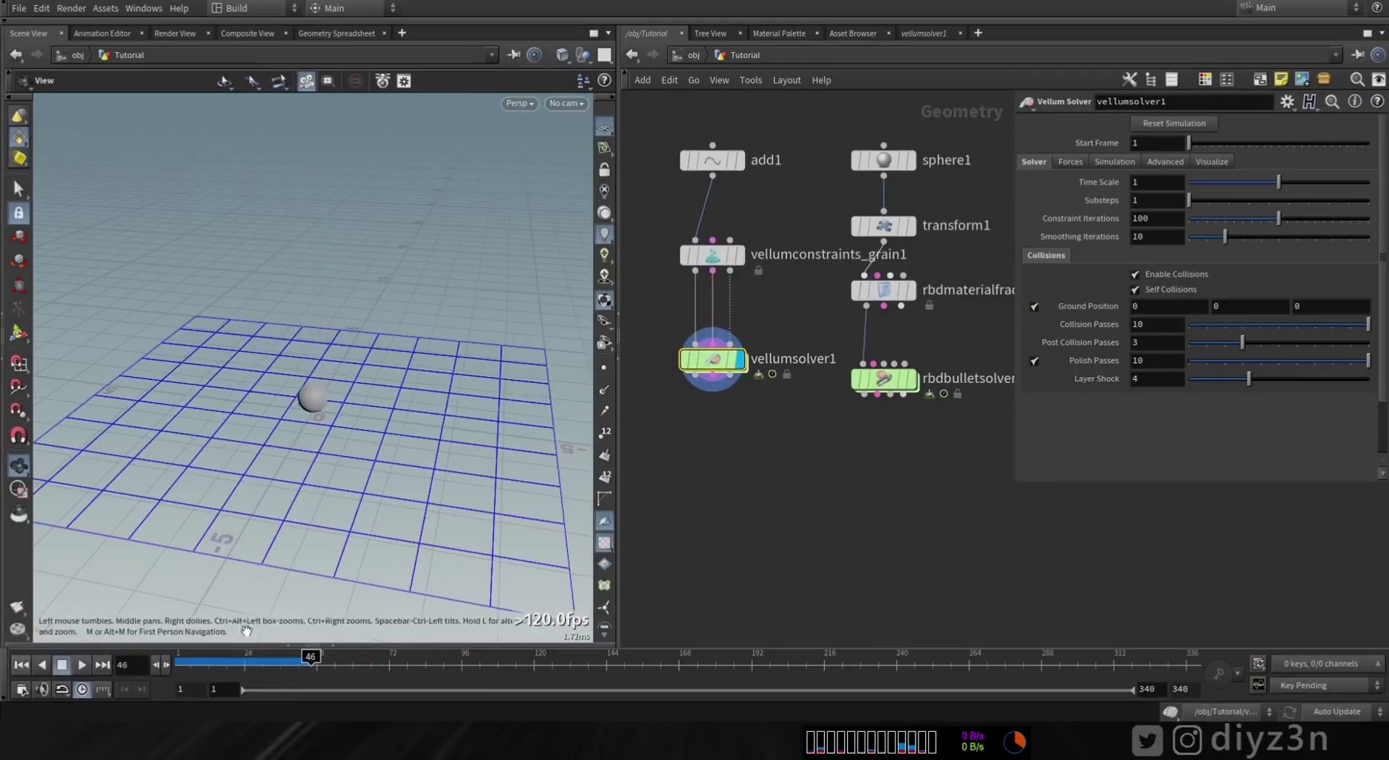
key("ctrl+Up")
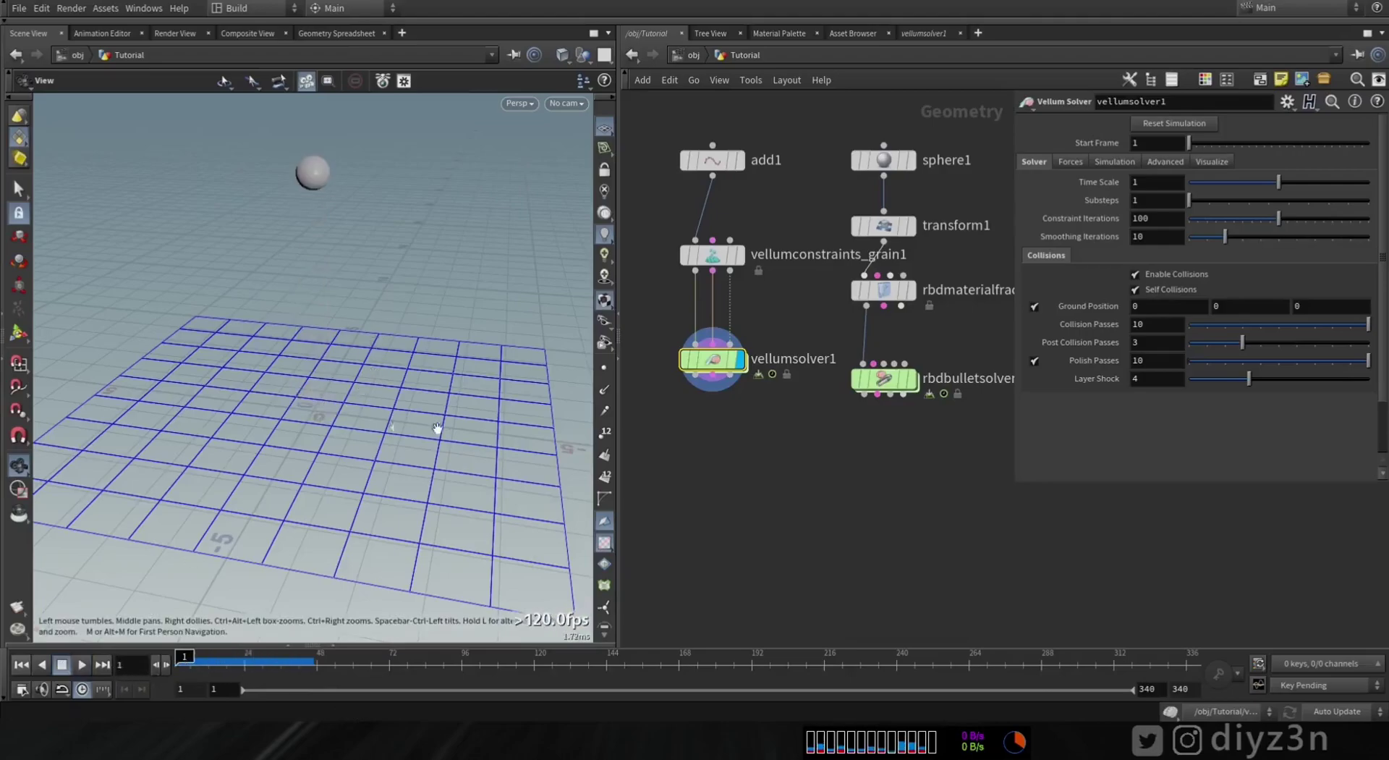
key("Up")
key("ctrl+Up")
left_click_drag(149, 595, 400, 374)
Step: Add a POP Replicate node in the Vellum Solver's forces network and connect it to the FORCE output
double_click(722, 358)
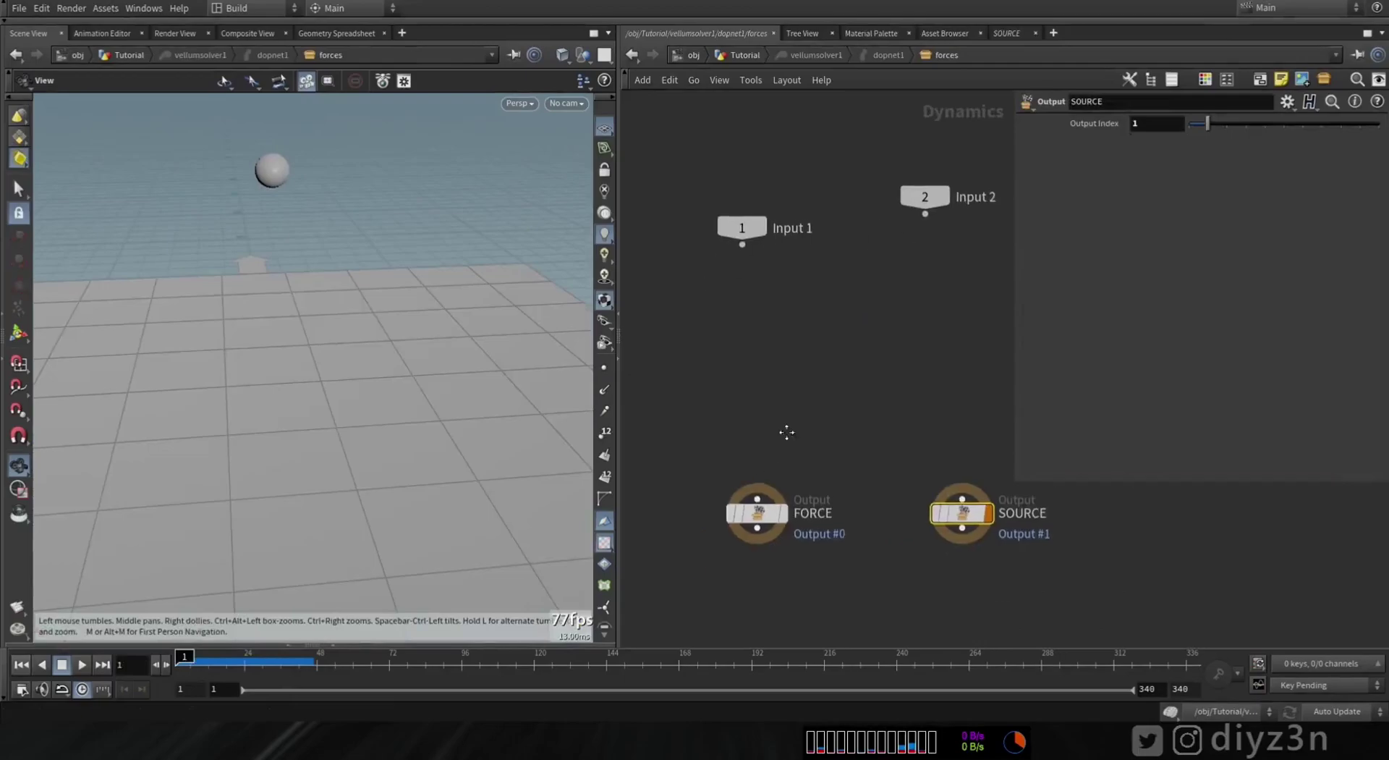
middle_click_drag(792, 396, 745, 380)
key("Tab")
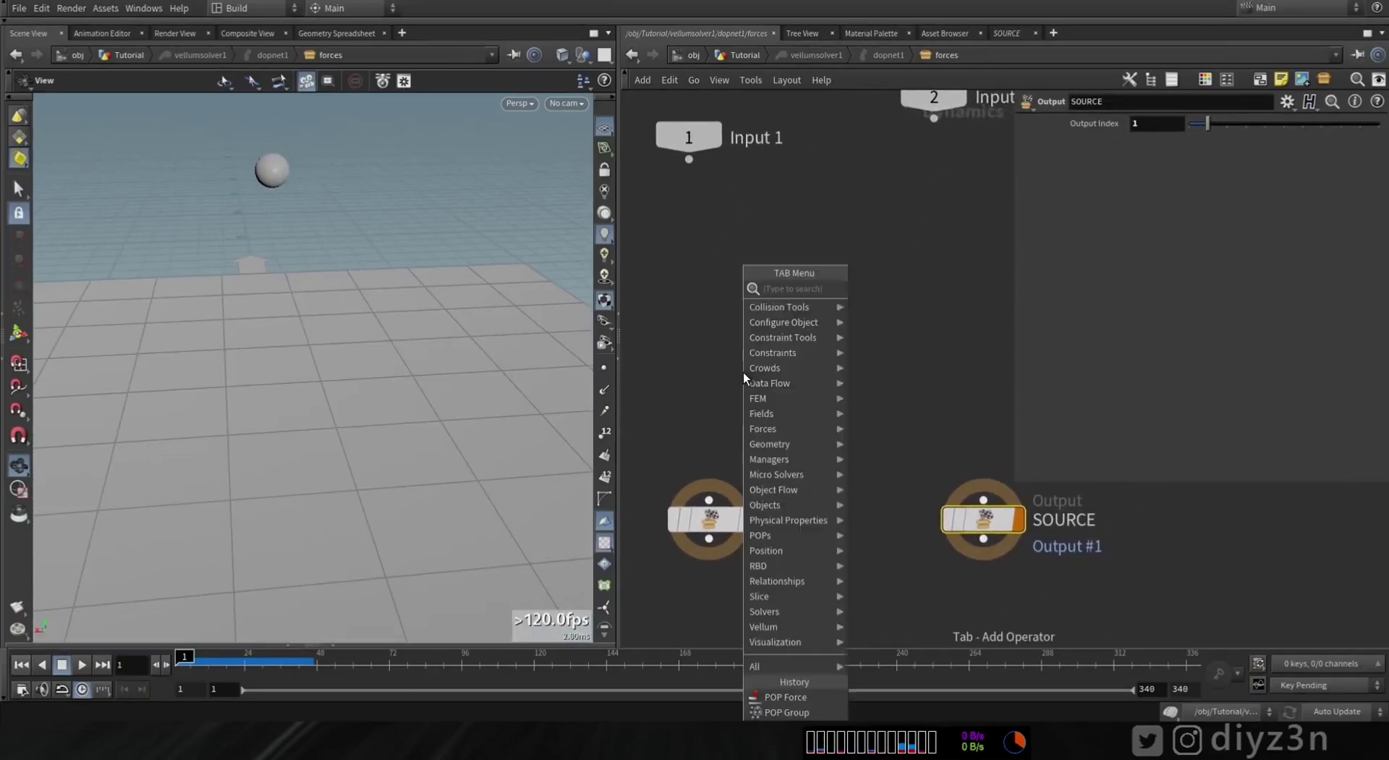
type("rep")
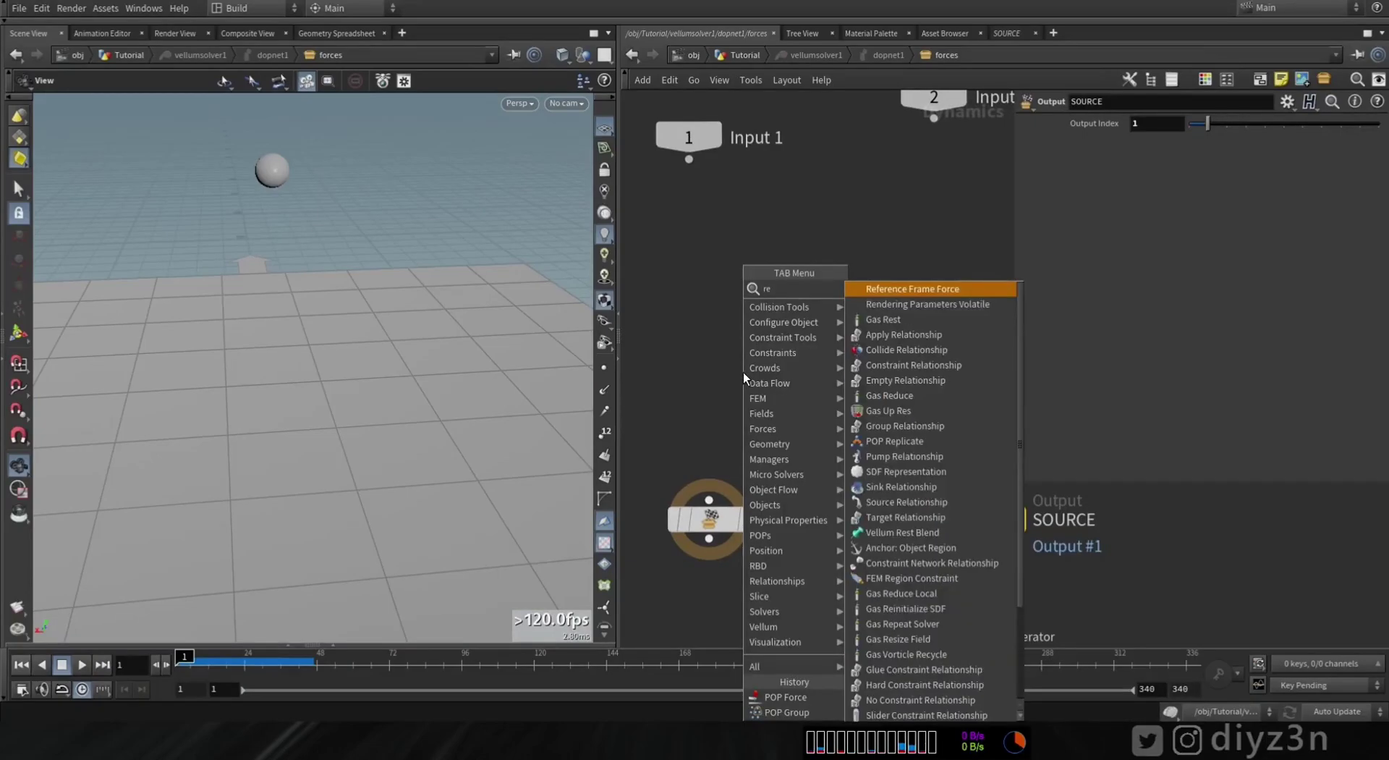
left_click(894, 304)
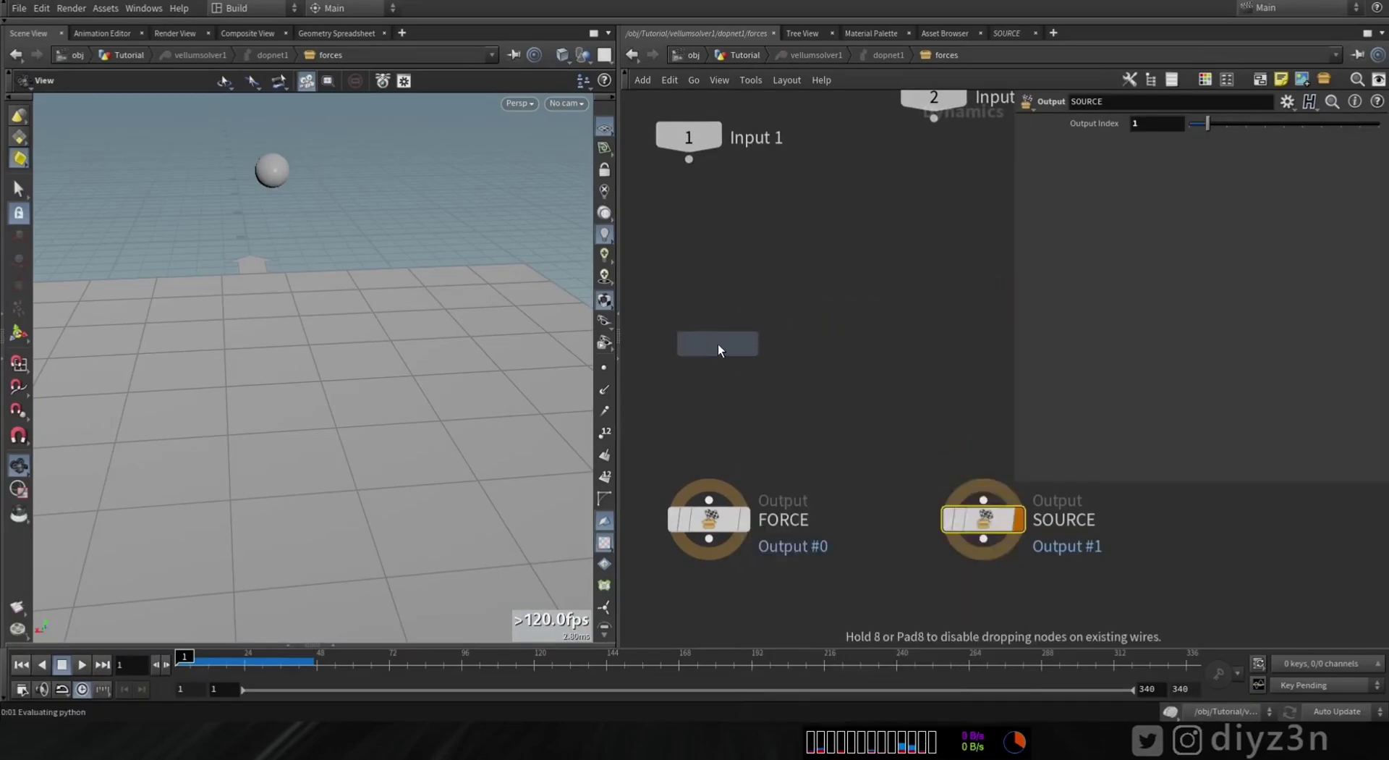
left_click(715, 345)
left_click_drag(709, 365, 709, 499)
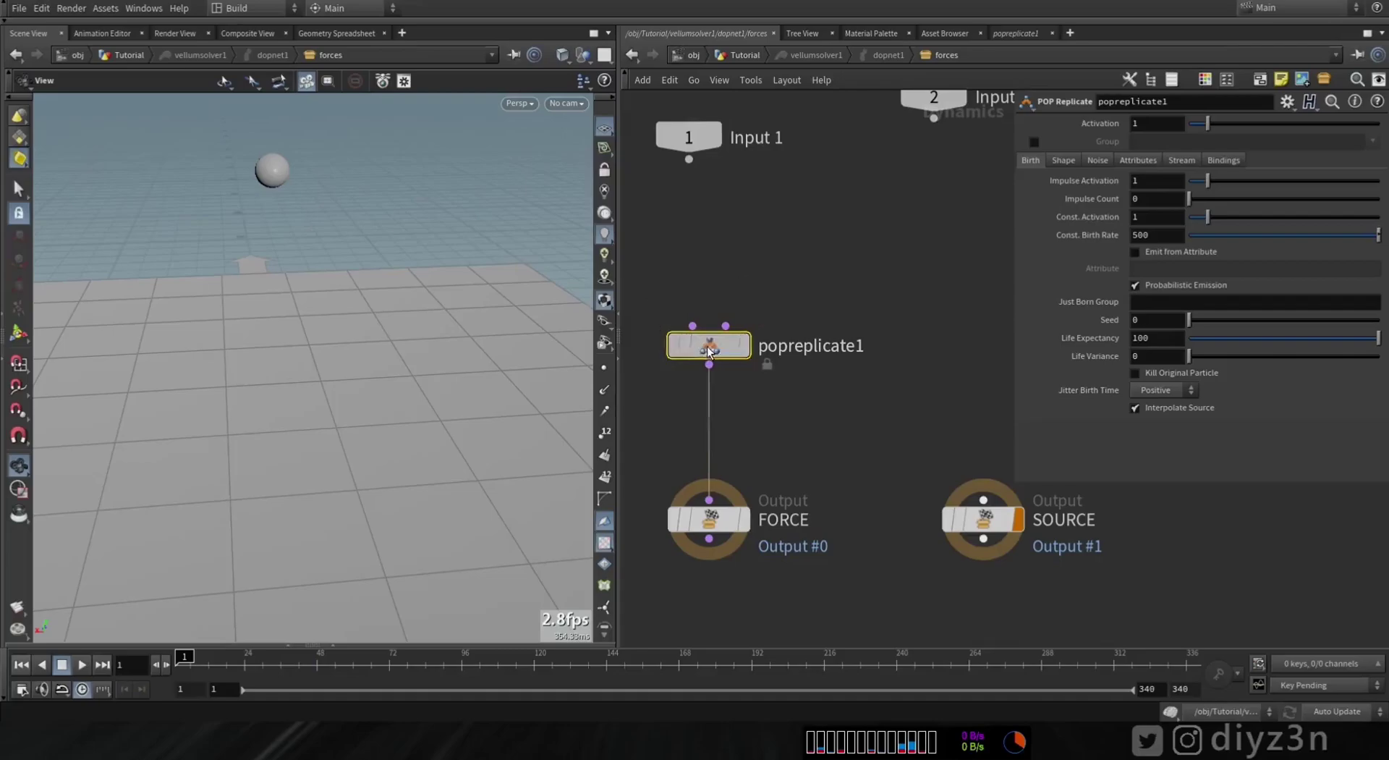
Step: Play and step through the first few frames to examine the particles emitted by the POP Replicate node
left_click(81, 664)
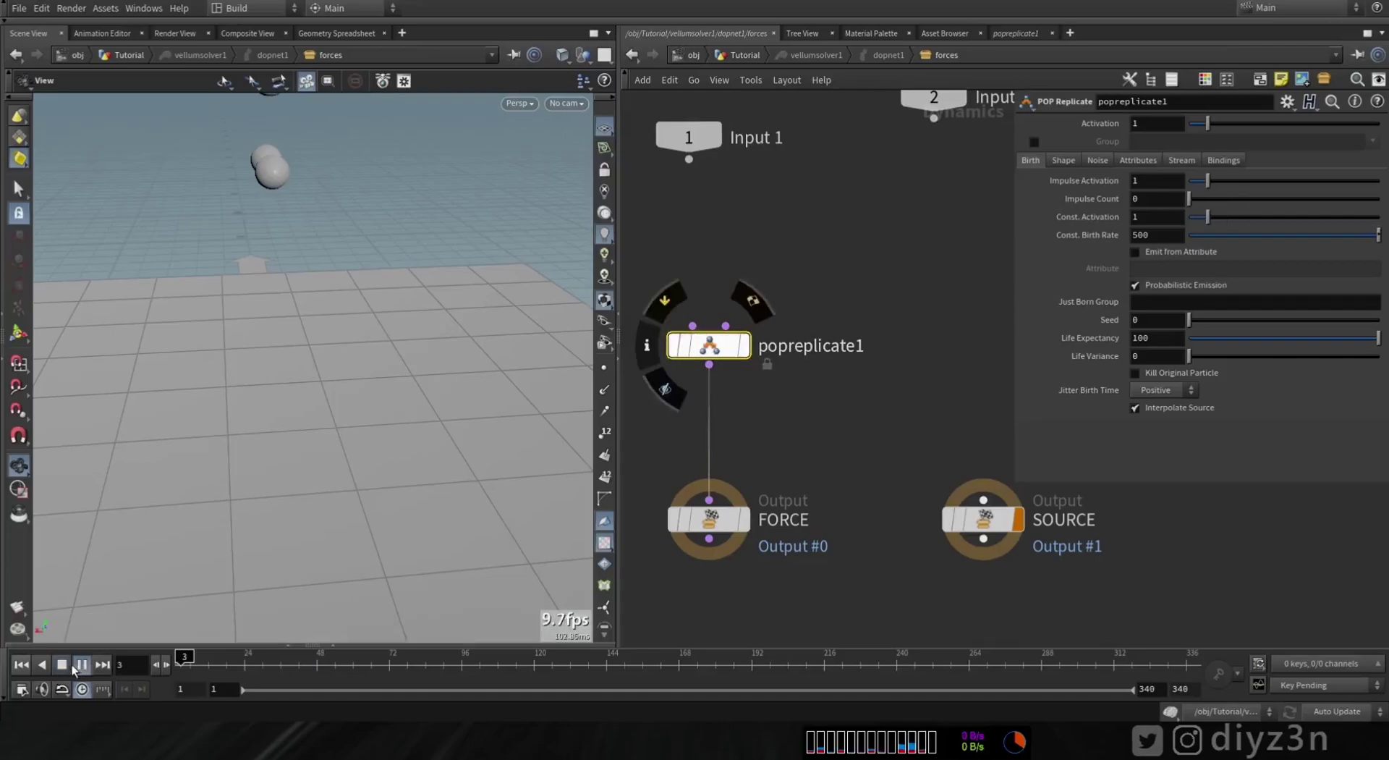
left_click(104, 660)
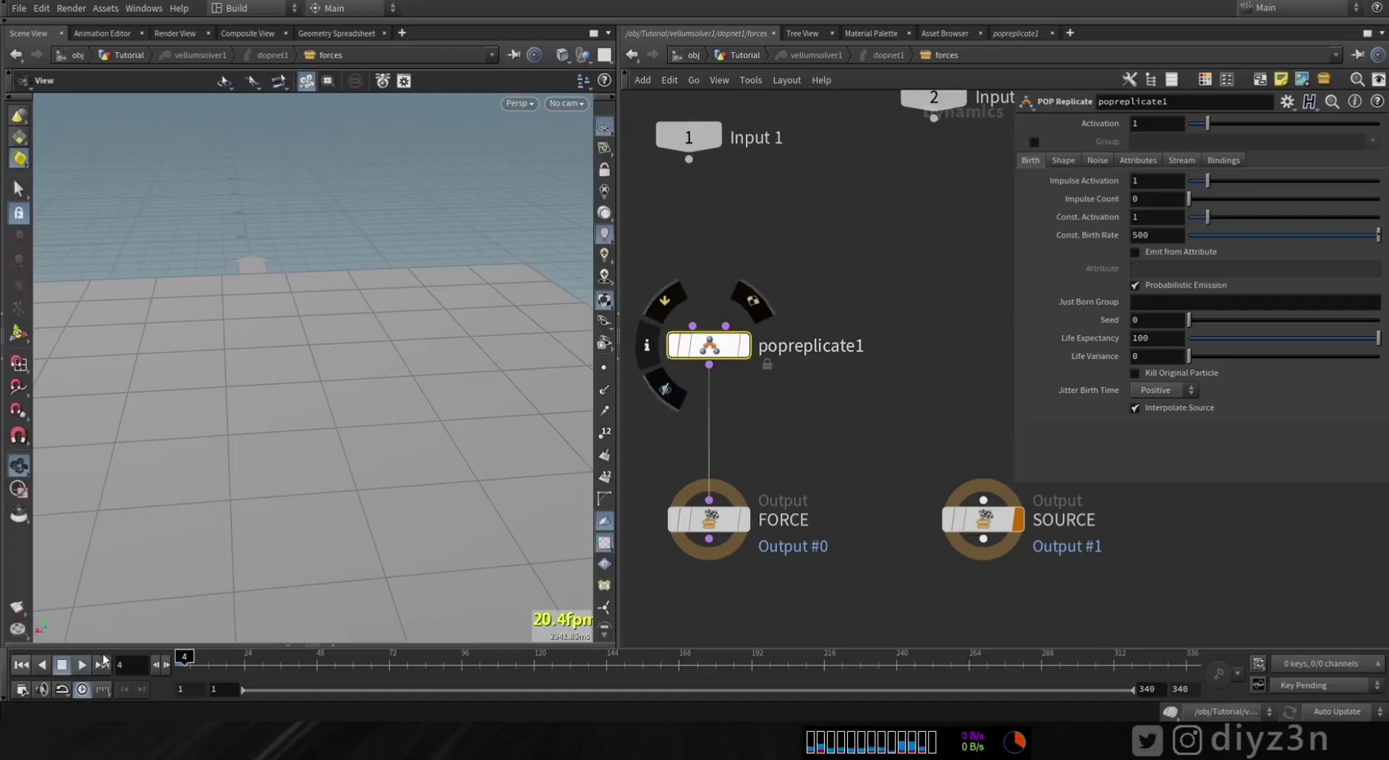
left_click(156, 665)
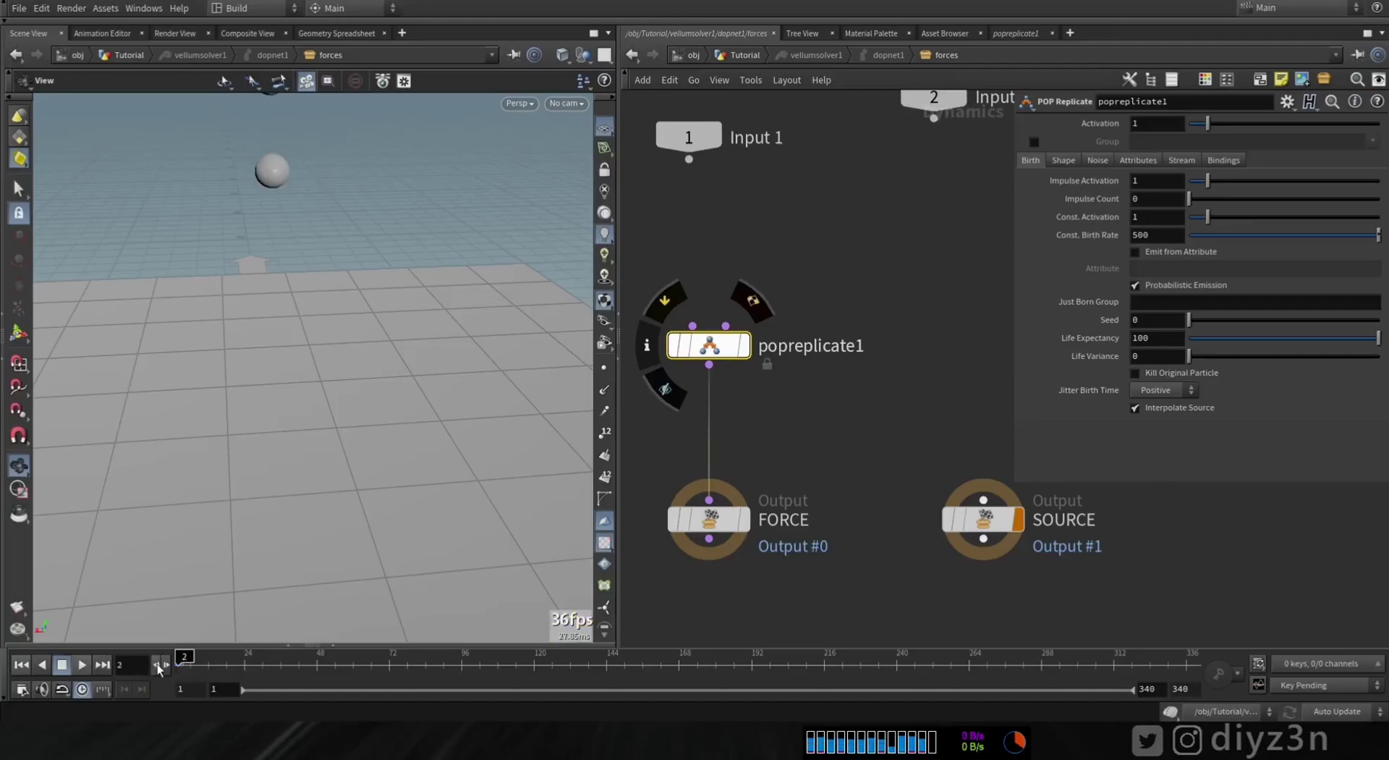
left_click(165, 664)
mouse_move(273, 406)
left_mouse_down()
mouse_move(279, 362)
mouse_move(310, 360)
left_mouse_up()
left_click_drag(189, 658, 166, 674)
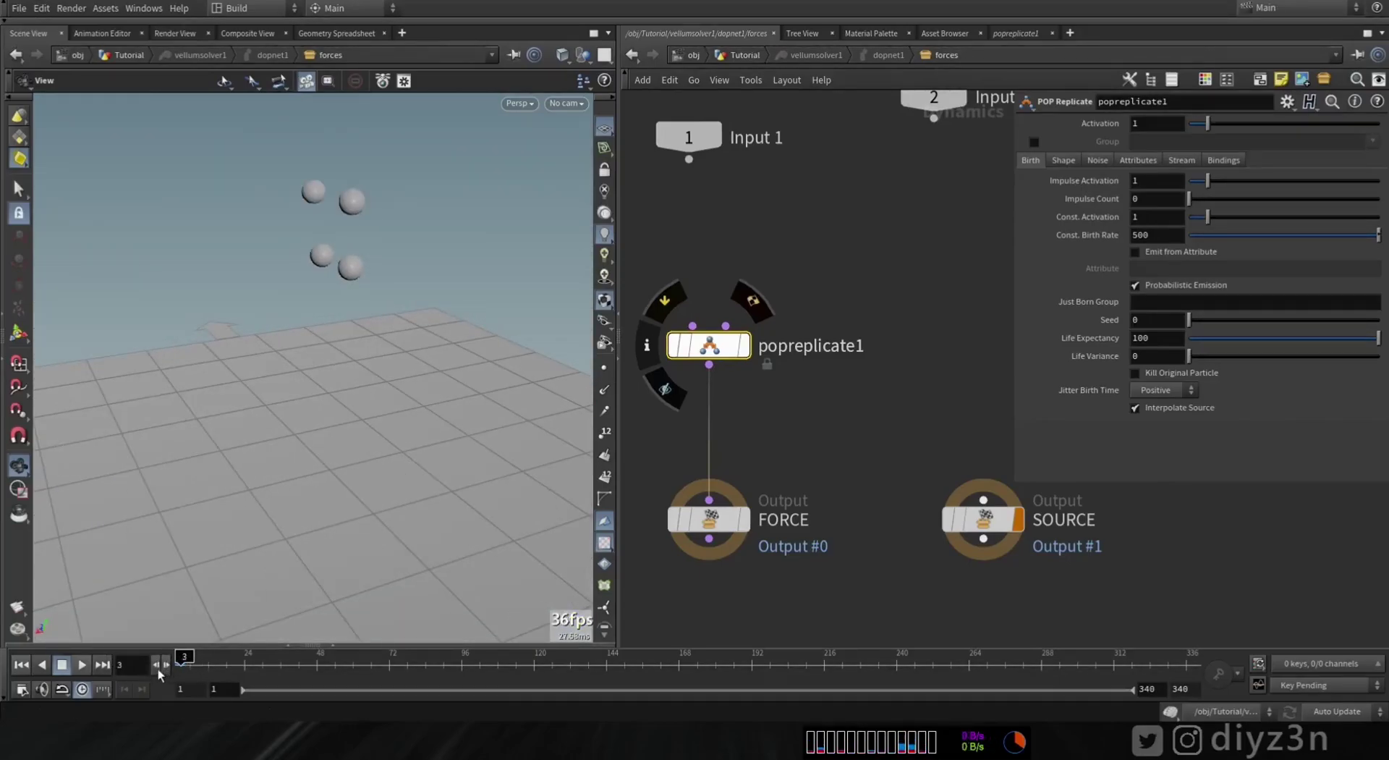
Step: Set the POP Replicate node's constant birth rate to 50 and play the simulation to check the emission
left_click(157, 666)
key("BackSpace")
key("Return")
left_click(82, 664)
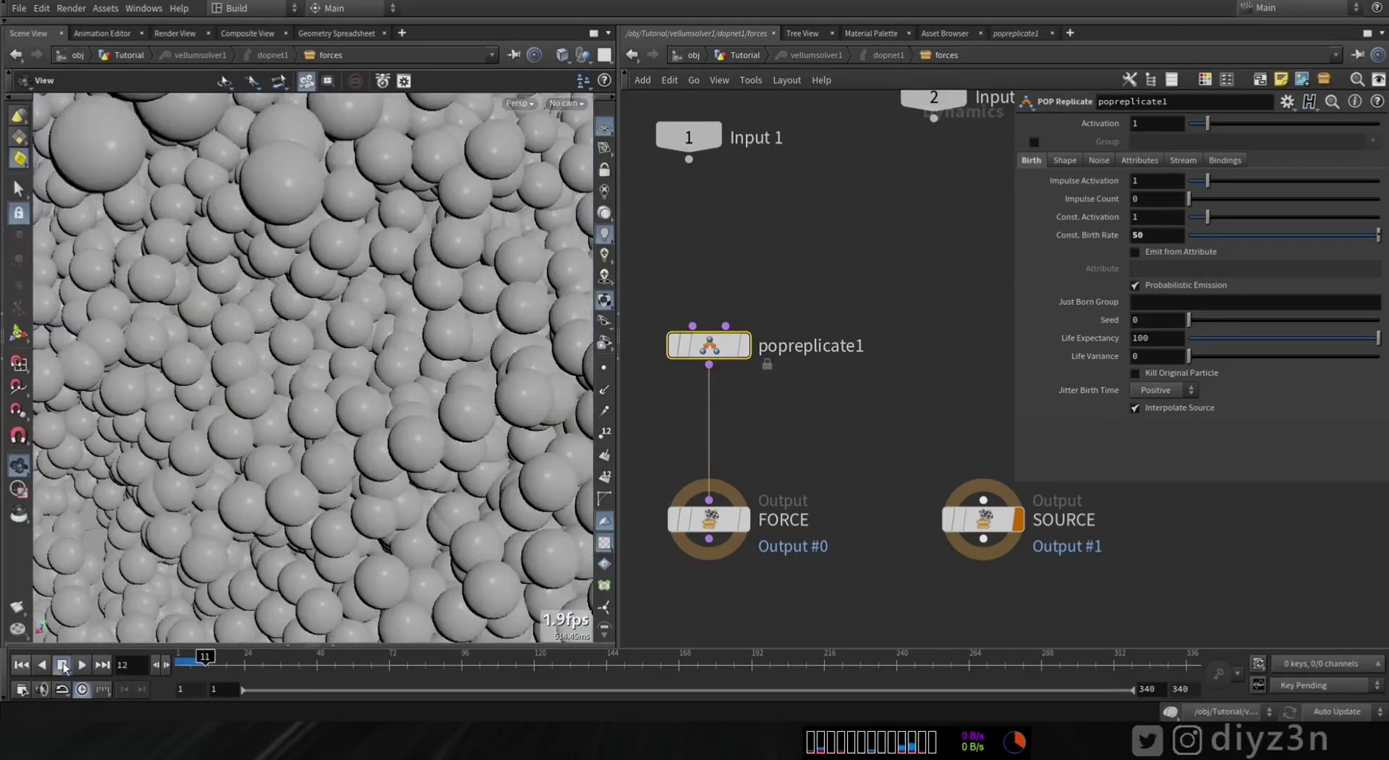
left_click(62, 664)
Step: Set the constant birth rate to 5 and play the simulation again, returning to the first frame
left_click(1157, 235)
key("BackSpace")
key("Return")
left_click(82, 664)
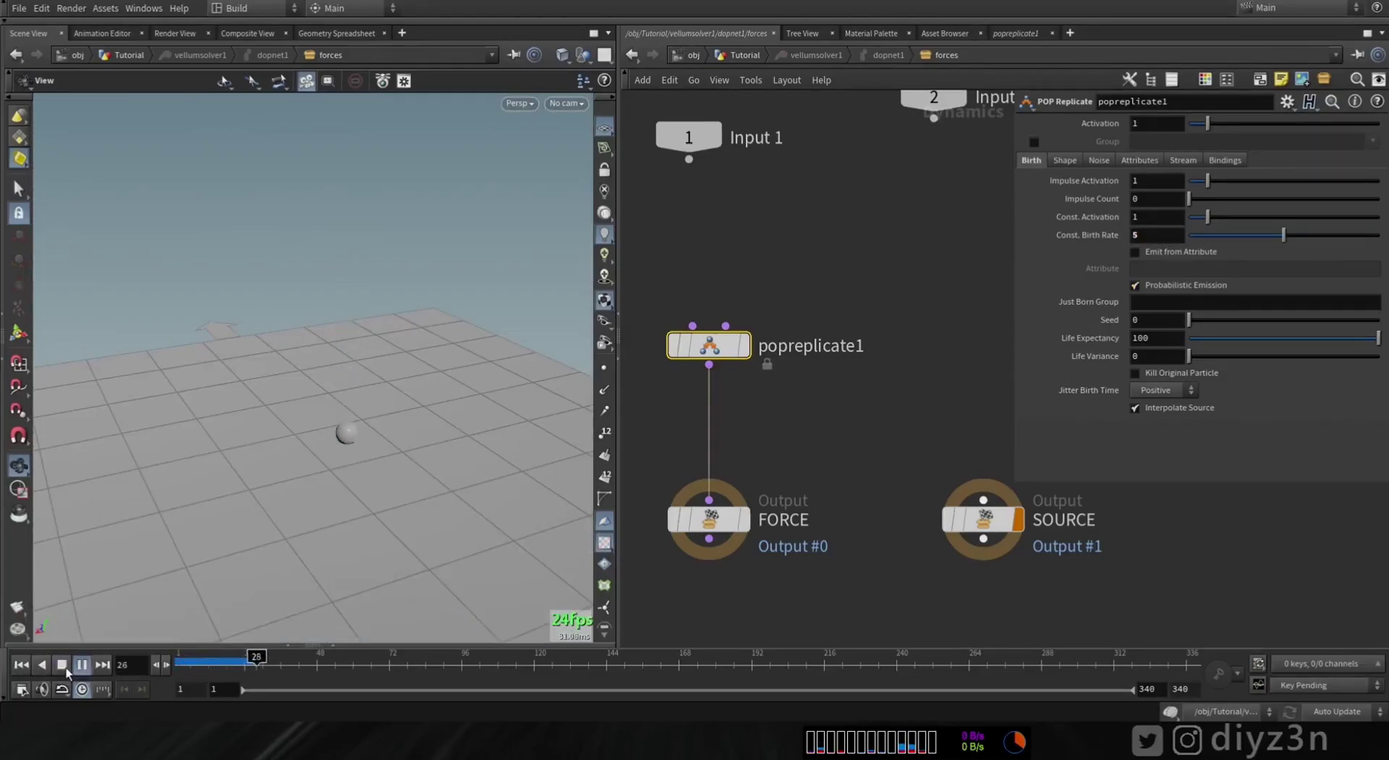
left_click(35, 665)
Step: Set the constant activation and birth rate to 0 and the impulse count to 5, and play the simulation to check the emission
left_click_drag(1283, 236, 1222, 227)
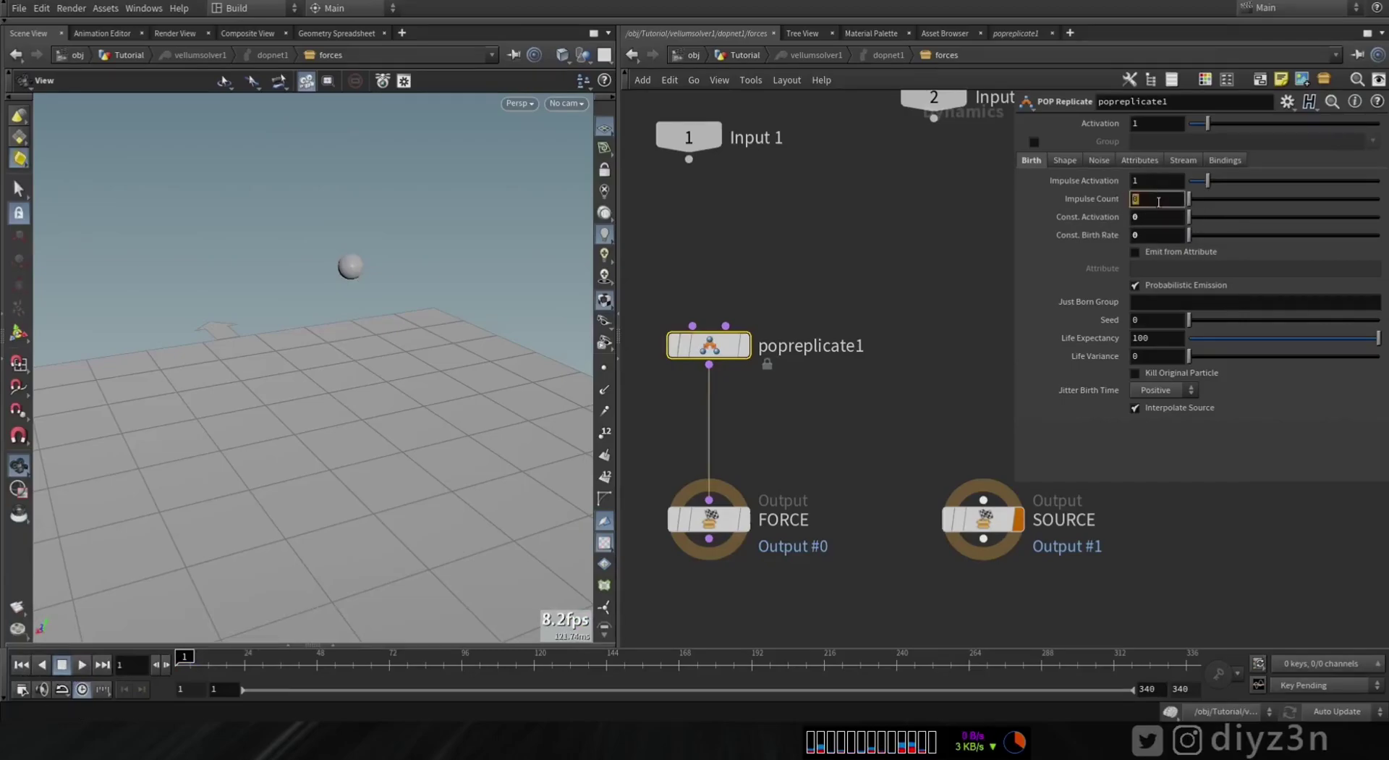
left_click(82, 664)
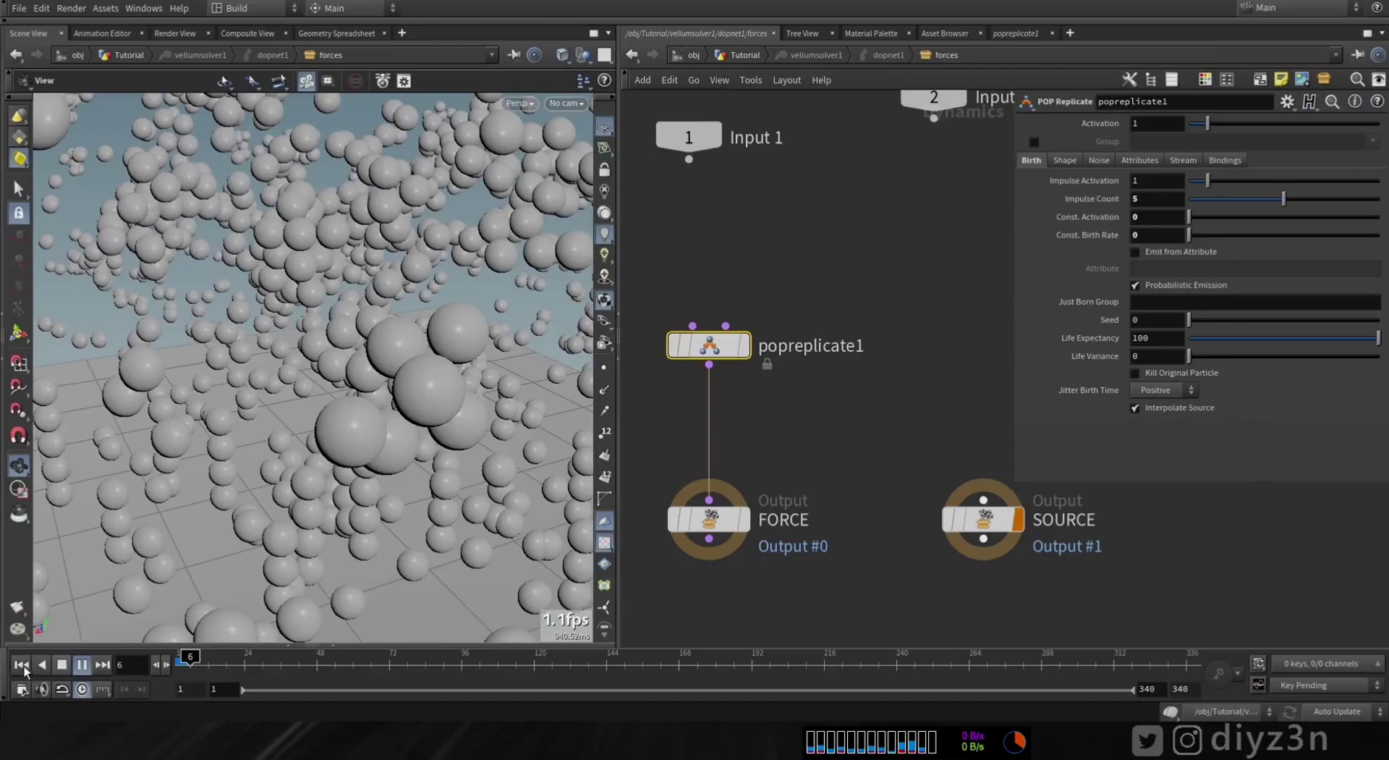
left_click(22, 666)
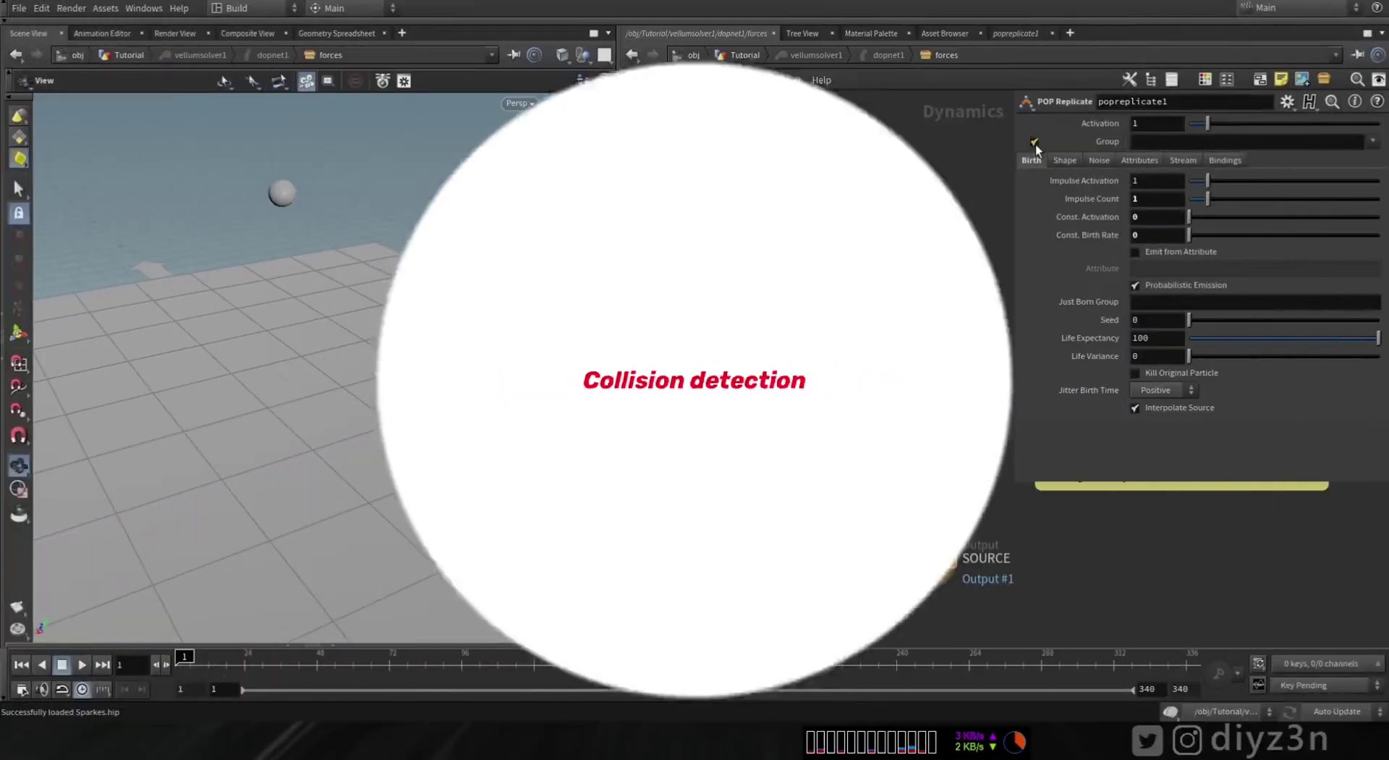
Step: Bypass the POP Replicate node and play the simulation up to the grain's contact with the ground
scroll(769, 385, "up", 2)
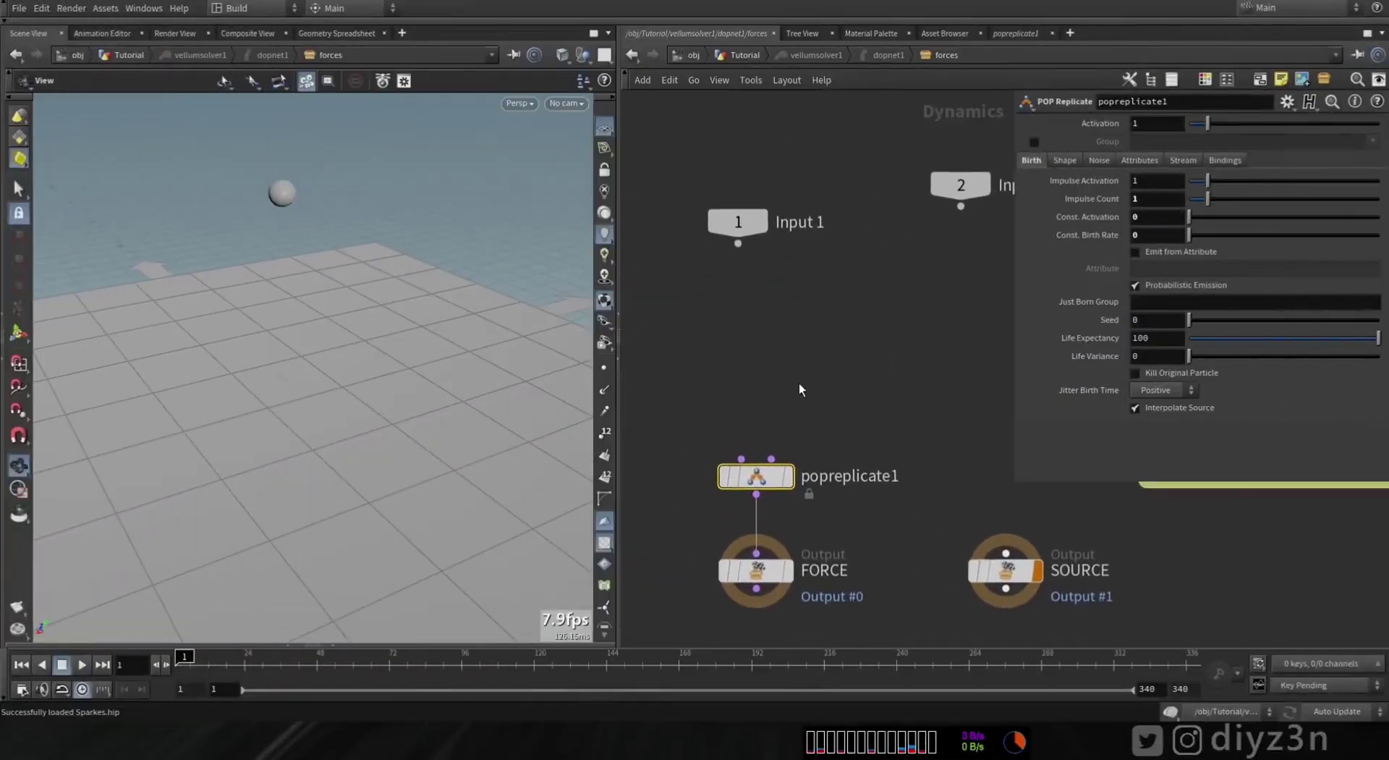
left_click_drag(354, 394, 297, 210)
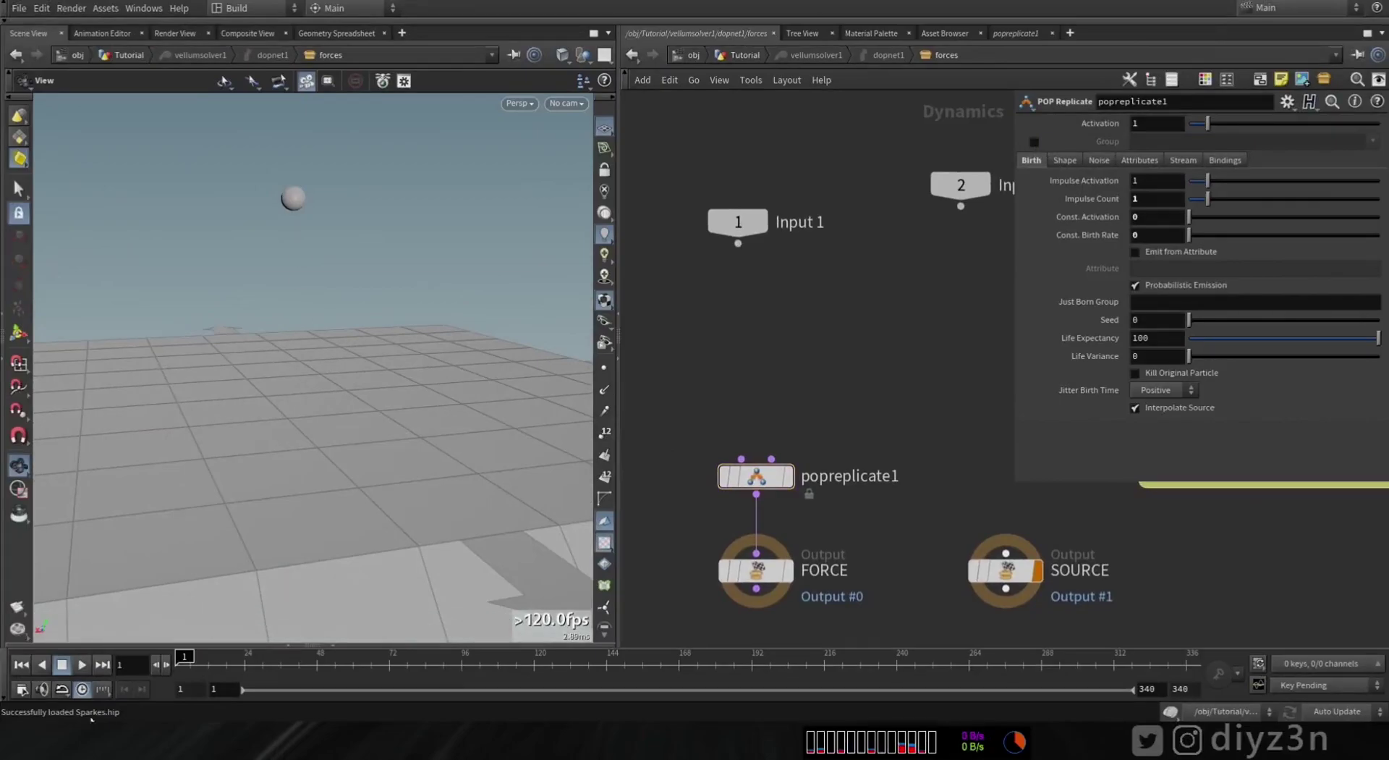
left_click(84, 665)
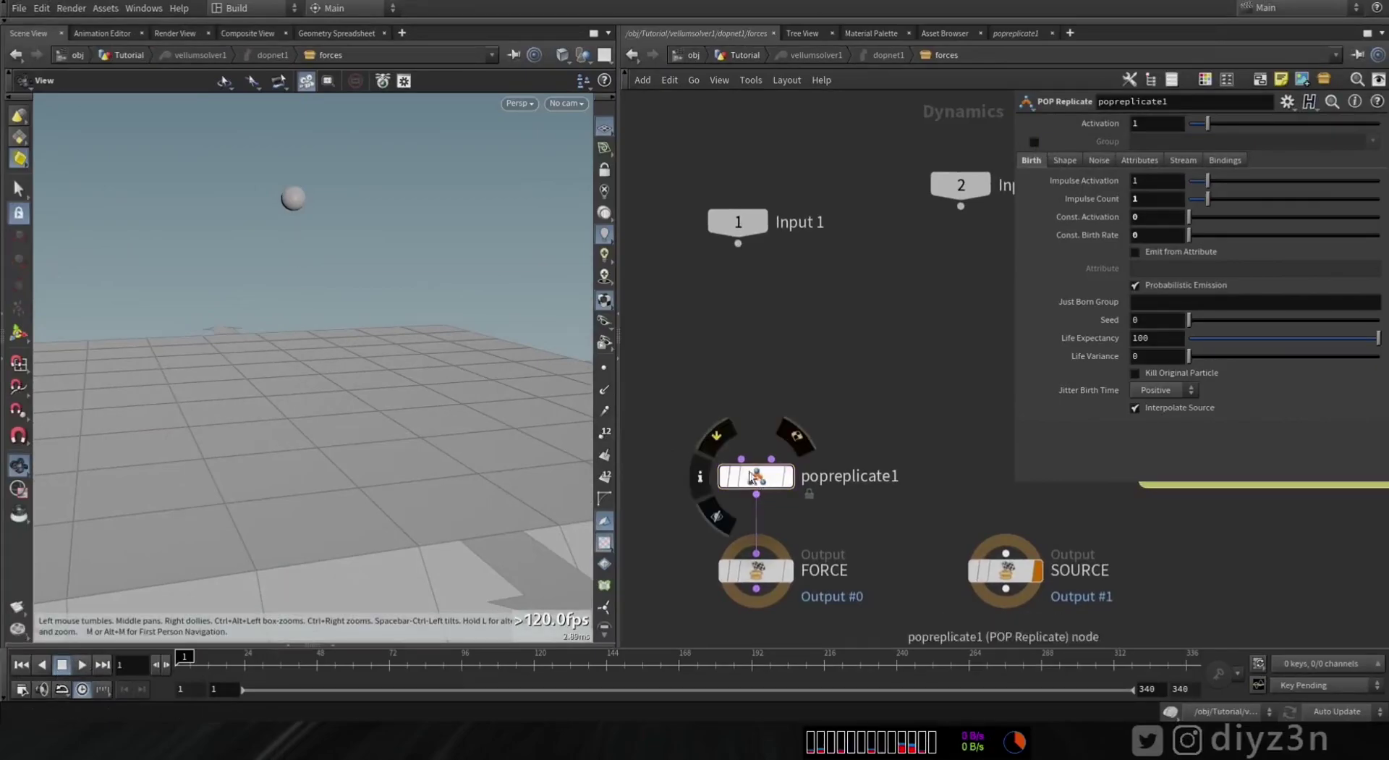
left_click(61, 664)
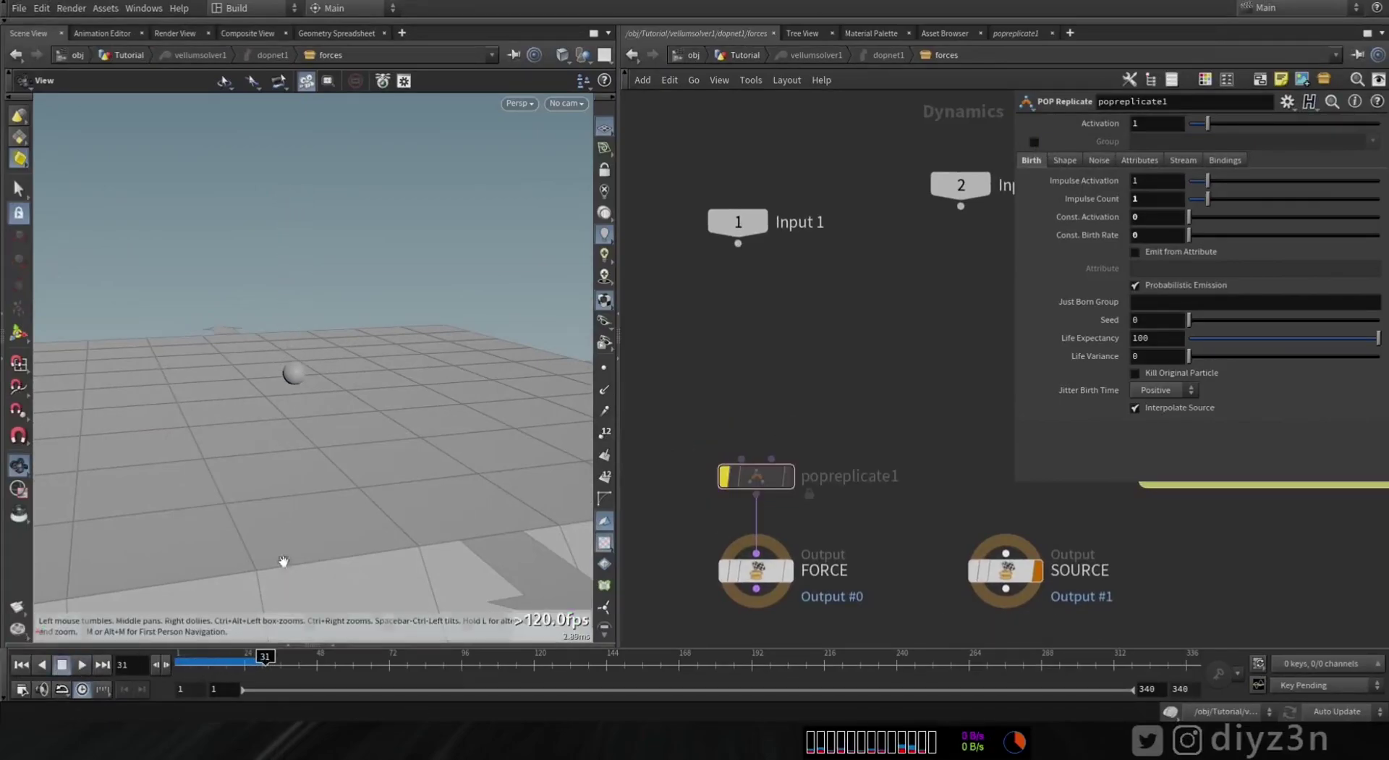
left_click_drag(278, 378, 313, 412)
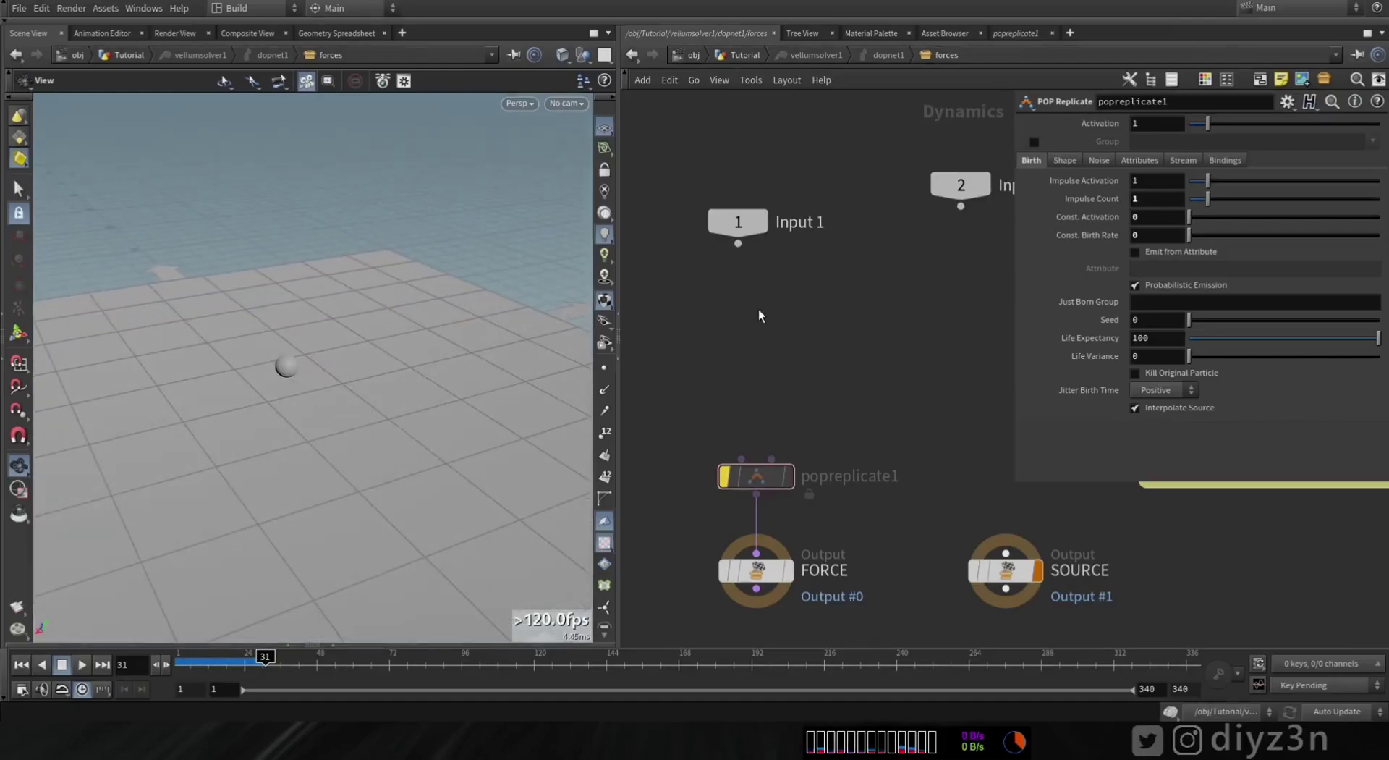
key("Tab")
type("coll")
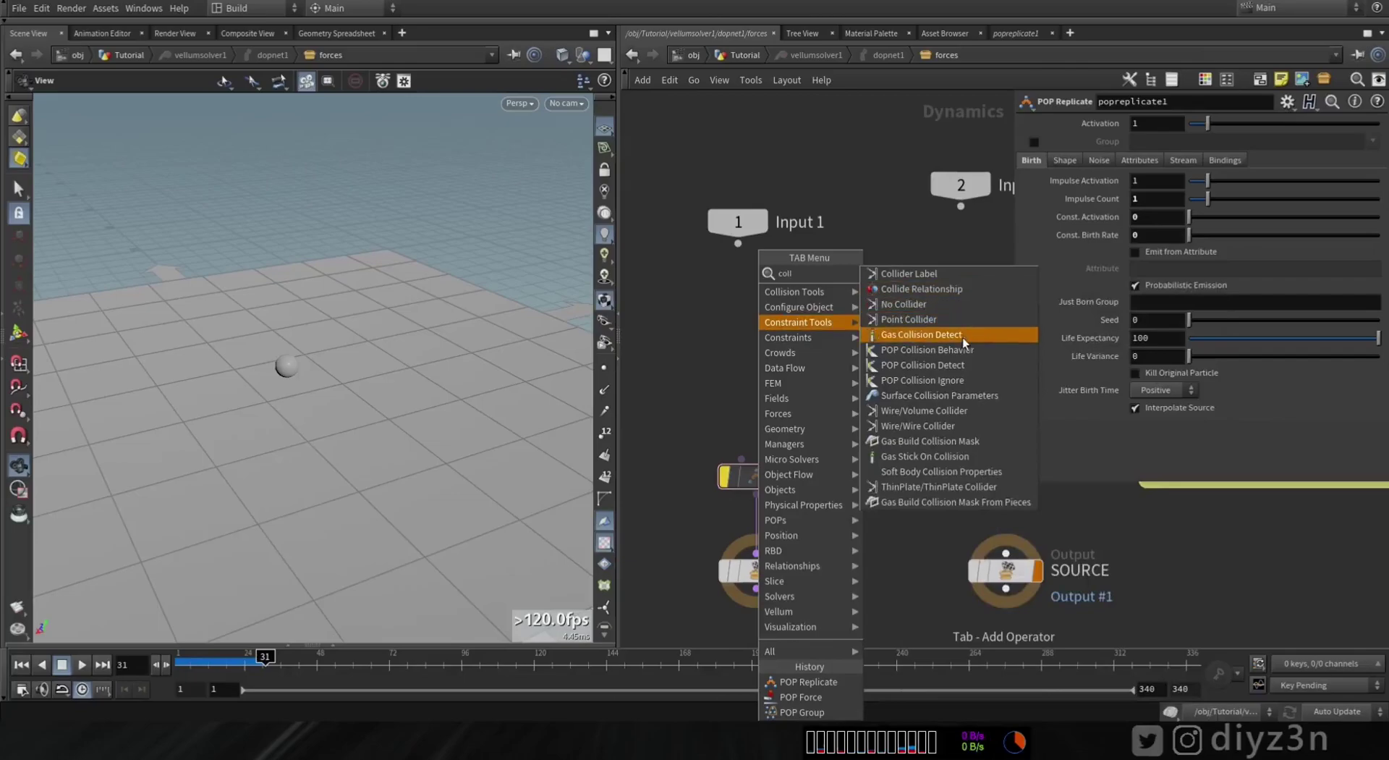
left_click(962, 335)
left_click(765, 332)
key("Delete")
Step: Add a POP Collision Detect node and wire it into the FORCE output in place of the POP Replicate node
key("Tab")
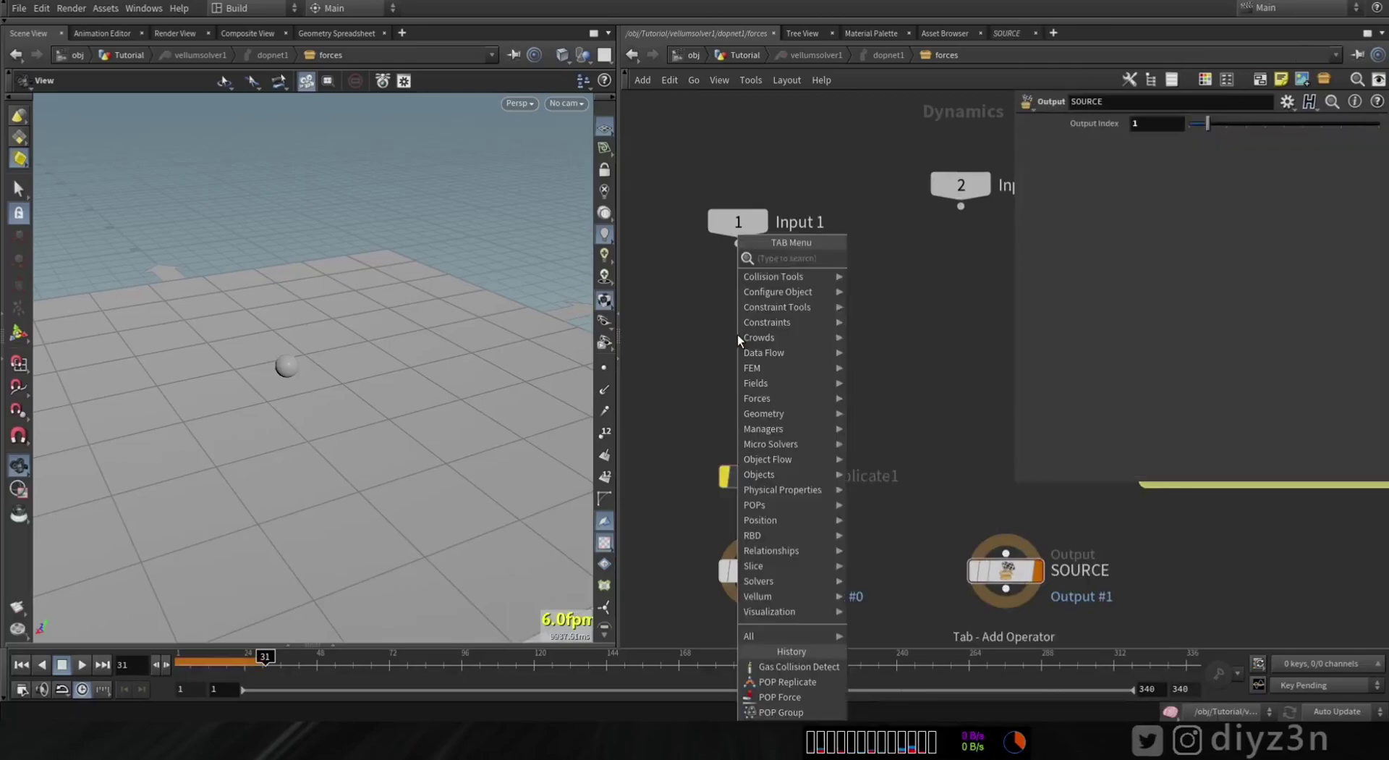
type("coll")
left_click(906, 350)
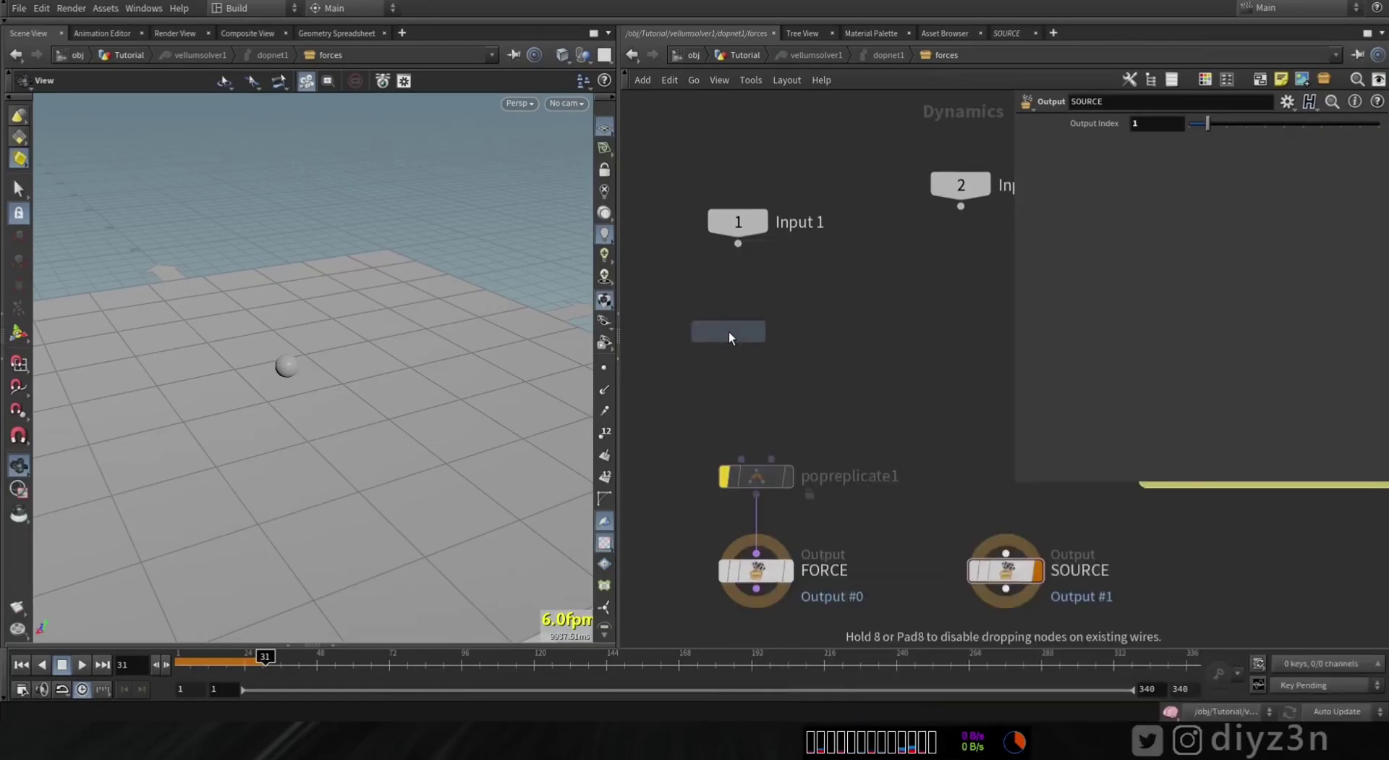
left_click(751, 338)
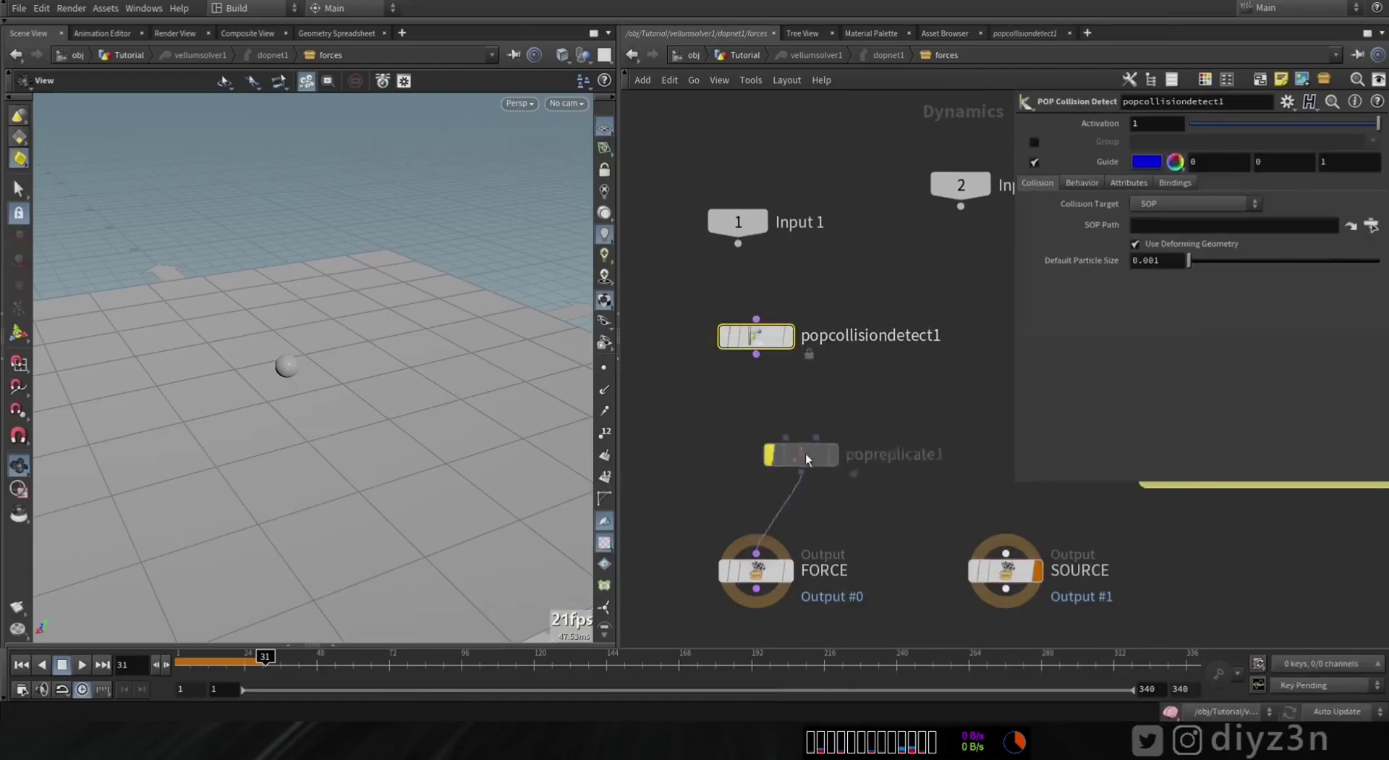
left_click_drag(805, 457, 861, 427)
left_click_drag(826, 484, 756, 377)
Step: Scrub to frame 40 and review the behavior and attribute options of the POP Collision Detect node
left_click_drag(231, 660, 292, 660)
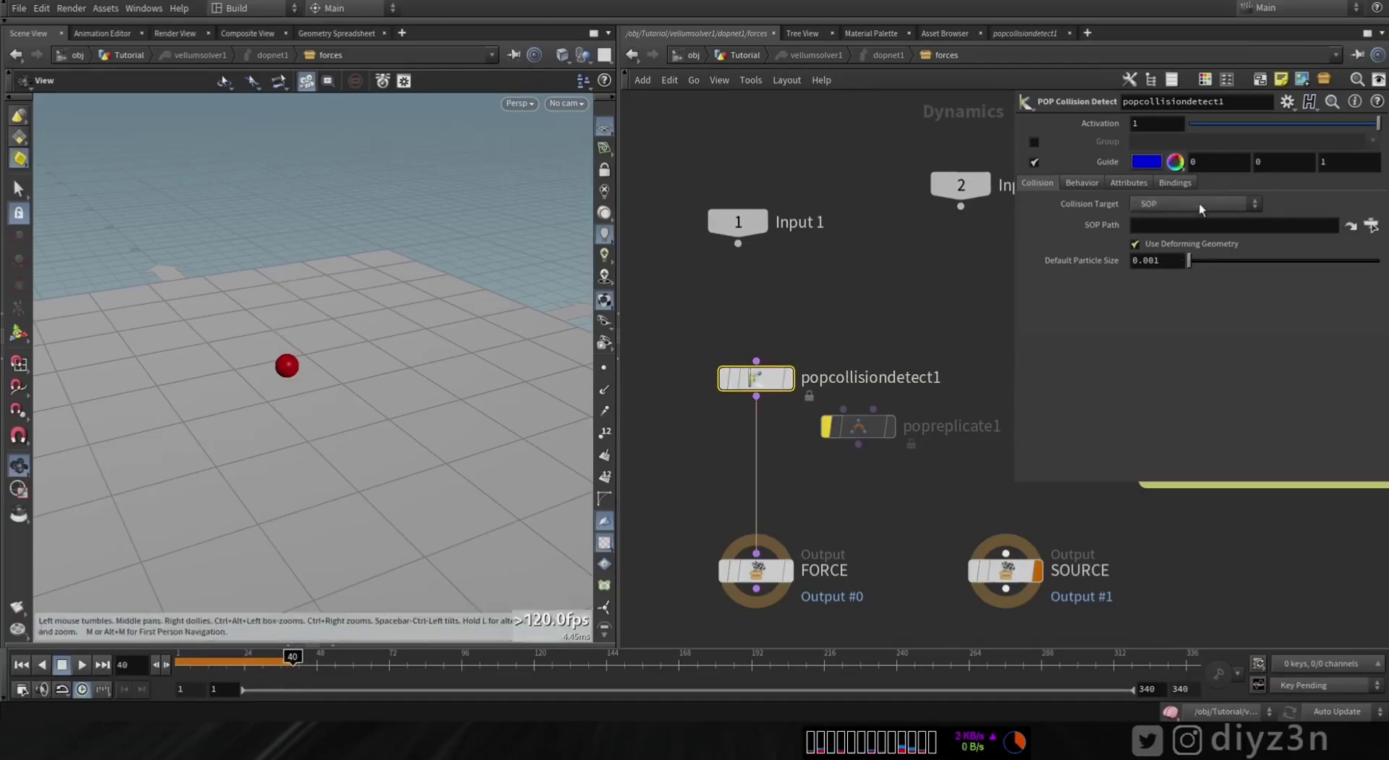
left_click(1072, 186)
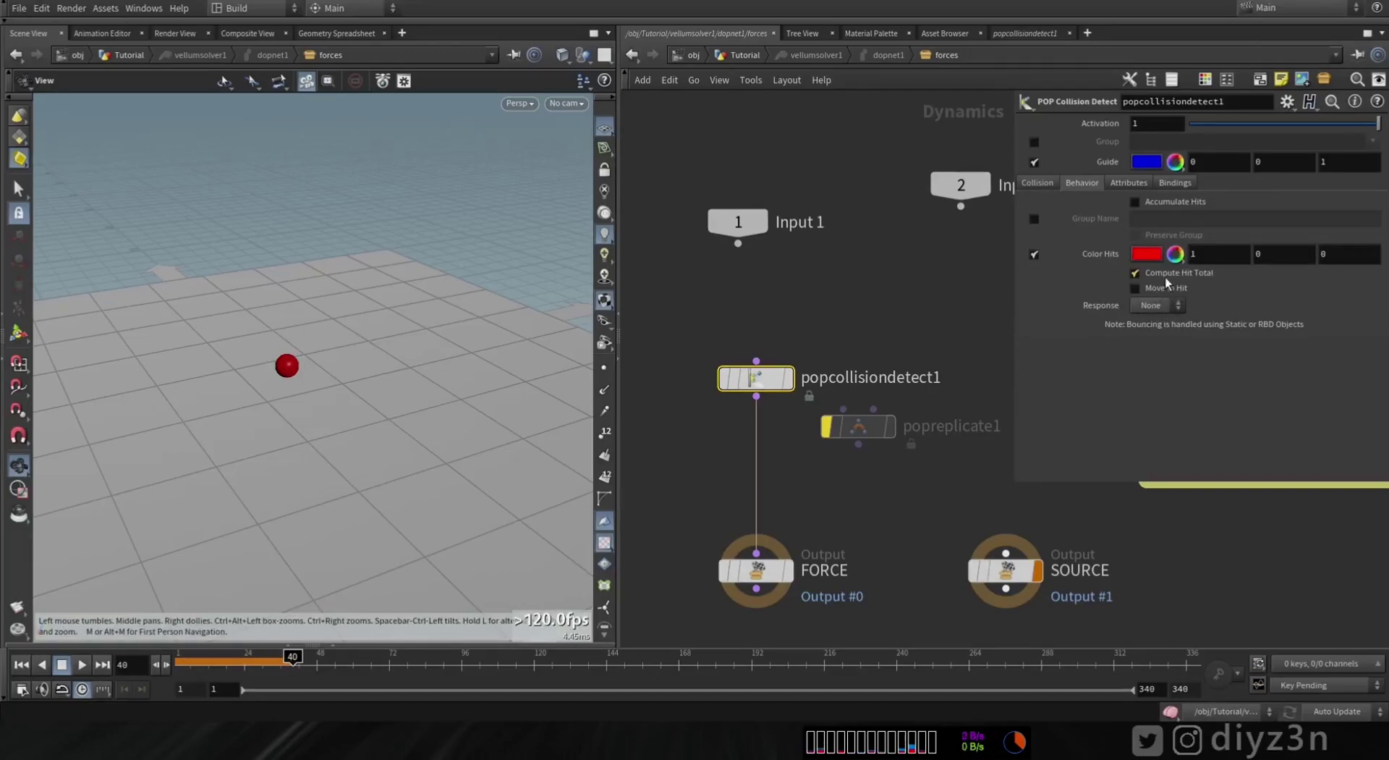
left_click(1137, 183)
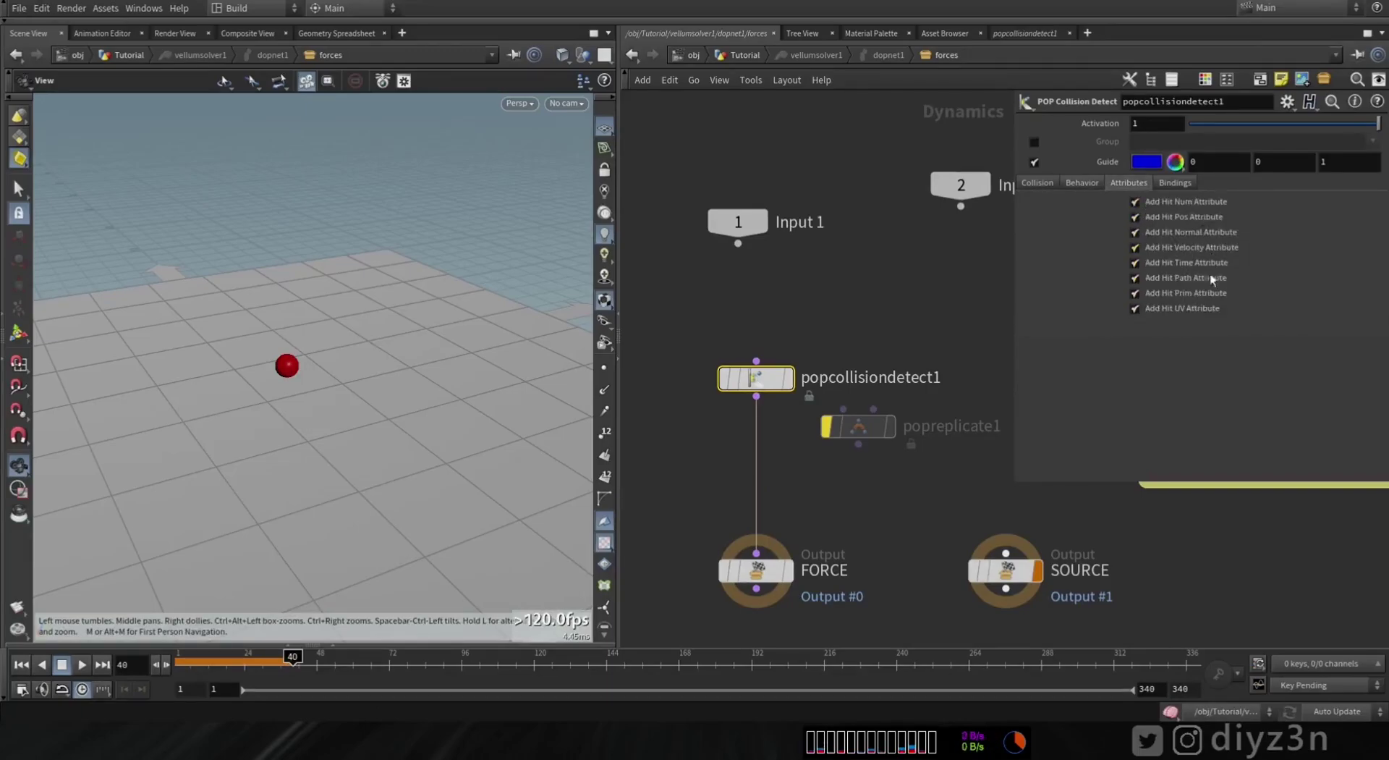
Step: Inspect the Geometry data of vellumobject1 in the geometry spreadsheet and scrub to frame 34
left_click(332, 34)
left_click_drag(98, 168, 160, 172)
left_click(25, 142)
left_click(85, 142)
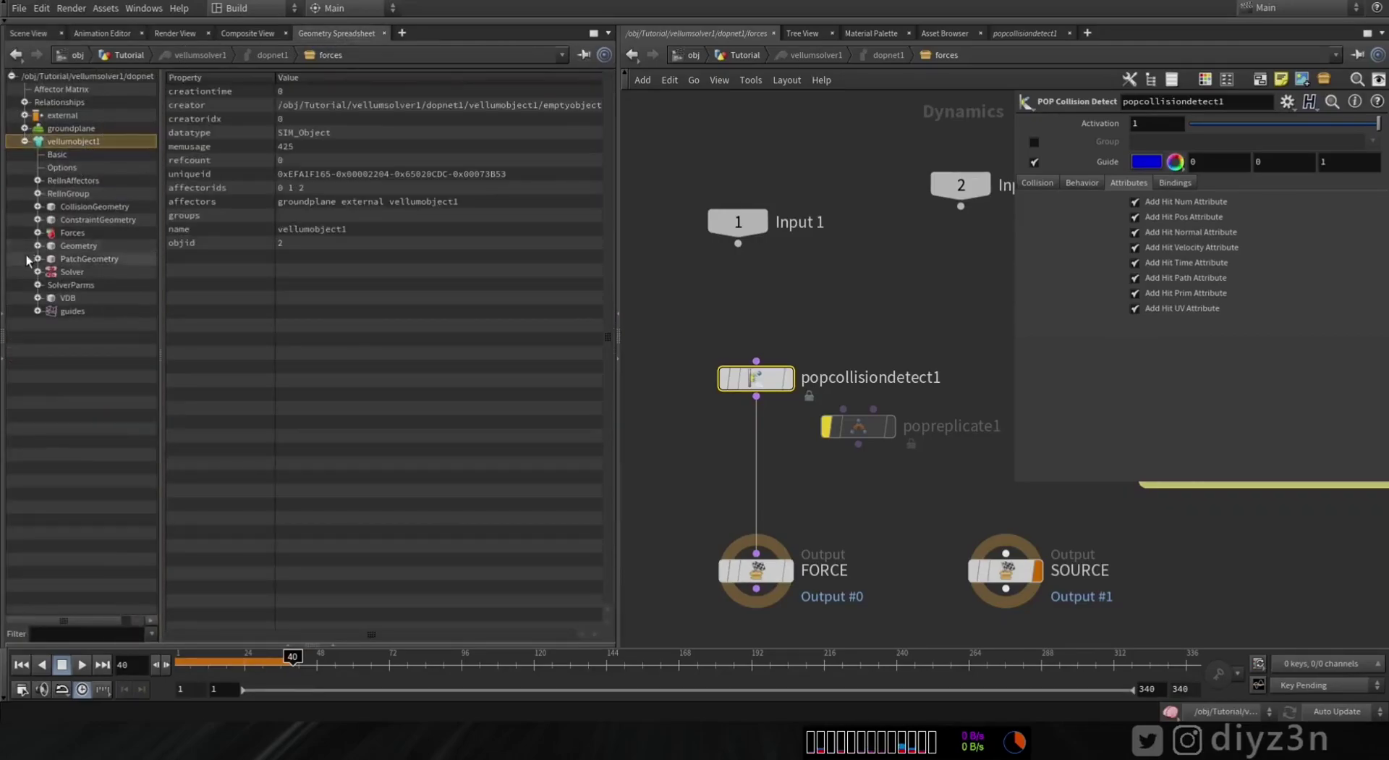
double_click(75, 245)
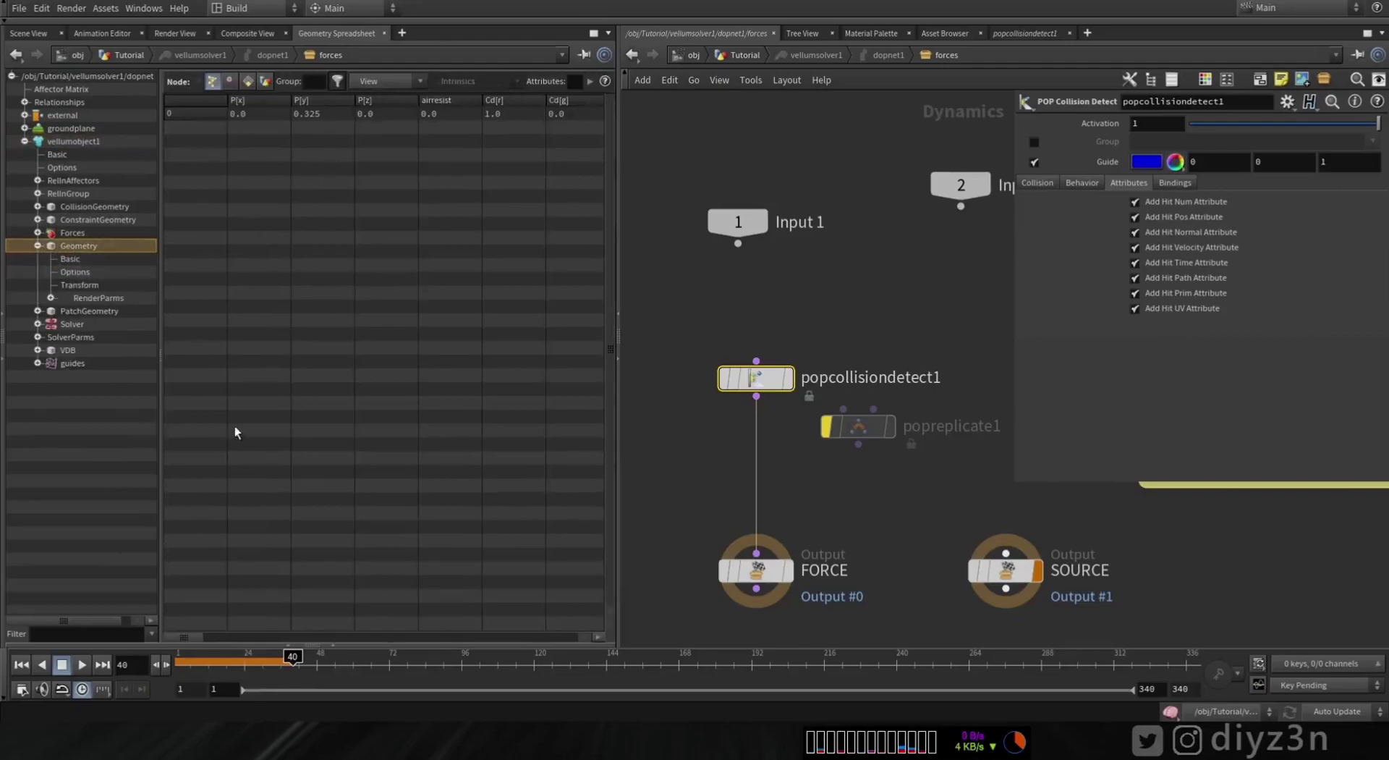
mouse_move(293, 656)
left_mouse_down()
mouse_move(212, 656)
mouse_move(275, 656)
left_mouse_up()
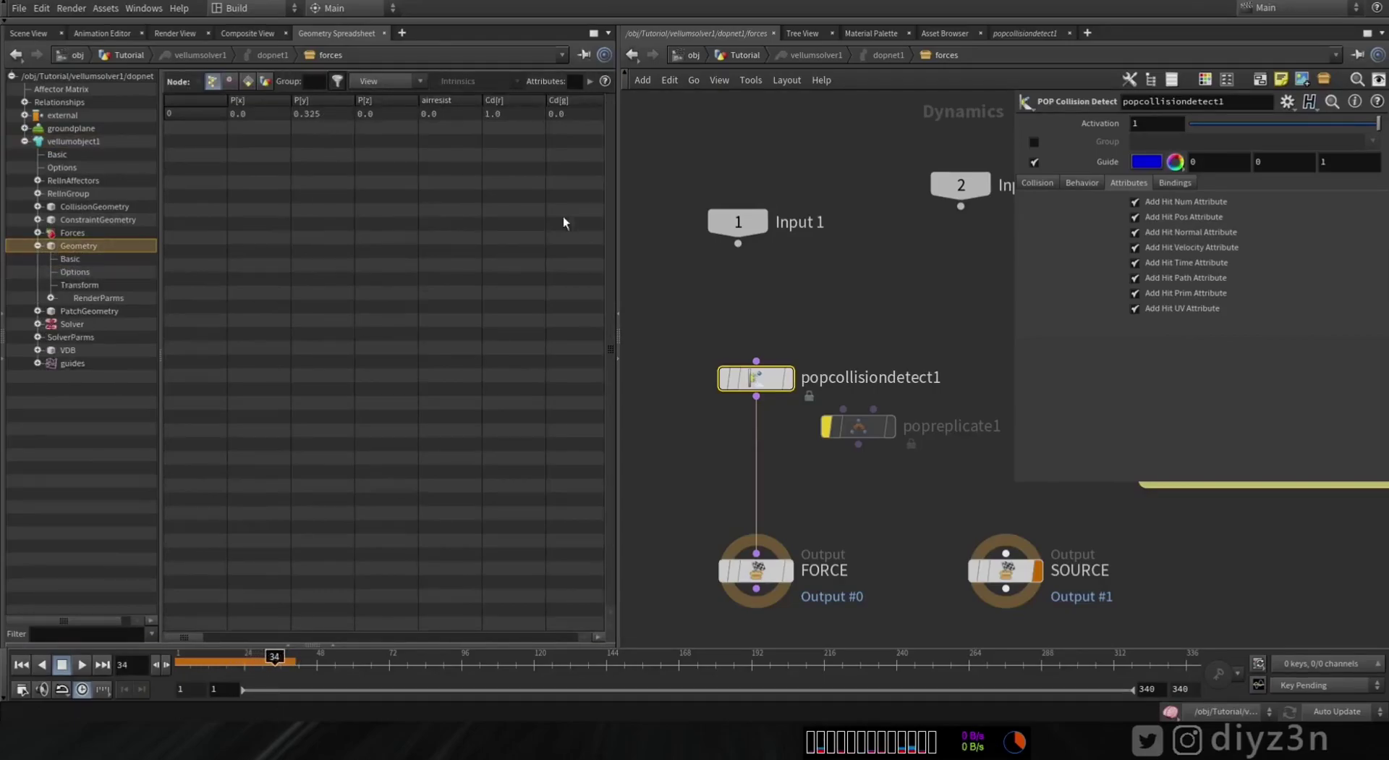
Step: Filter the spreadsheet attributes with *hit* and examine the hit attribute values at frame 37
left_click_drag(192, 637, 246, 640)
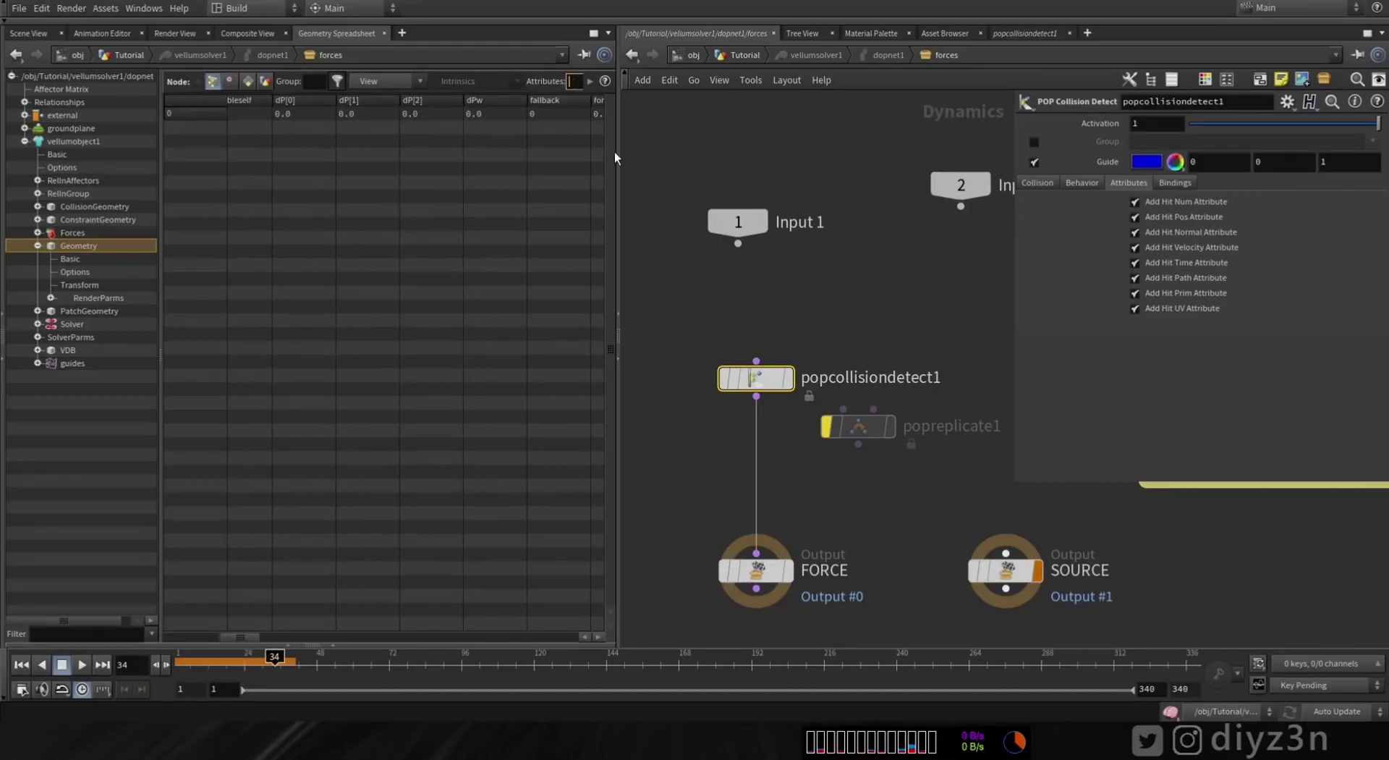
type("*hi")
key("Return")
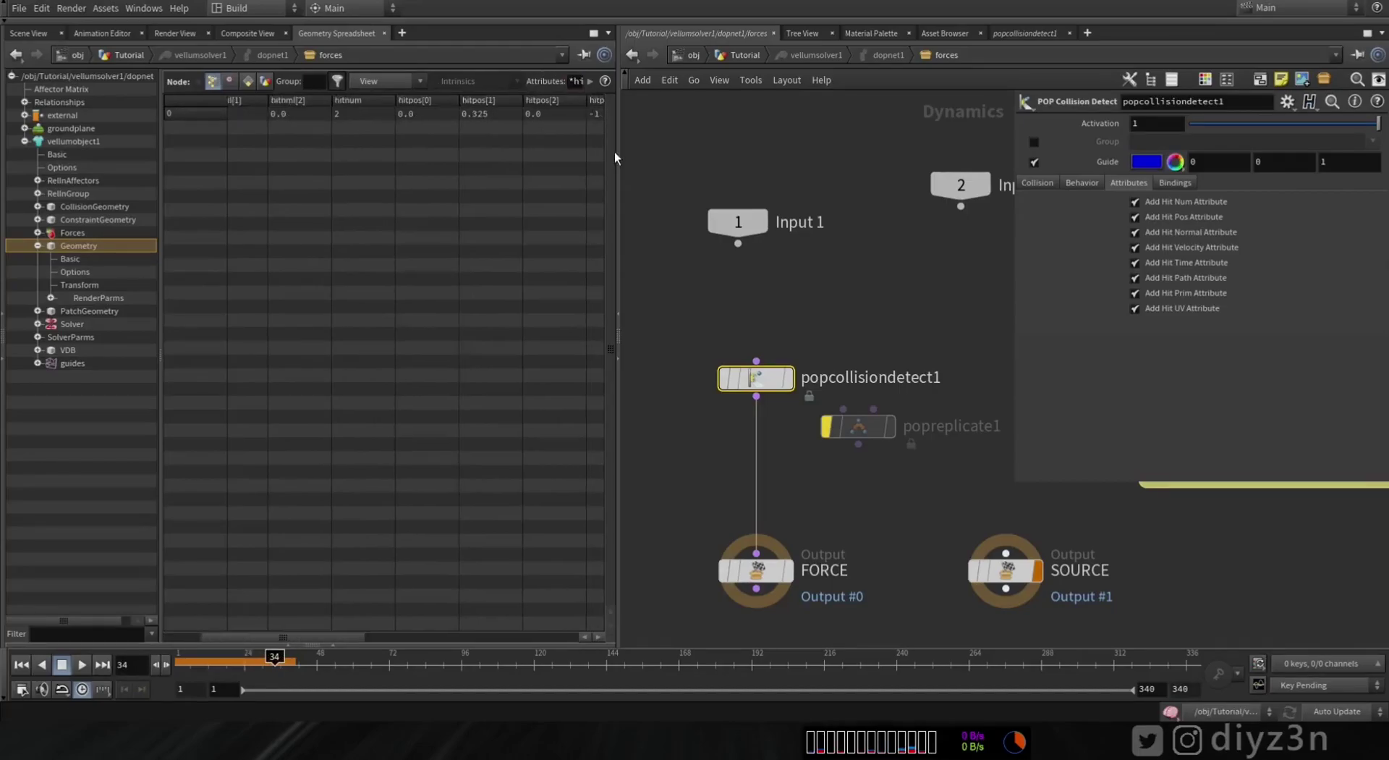
left_click_drag(617, 151, 690, 148)
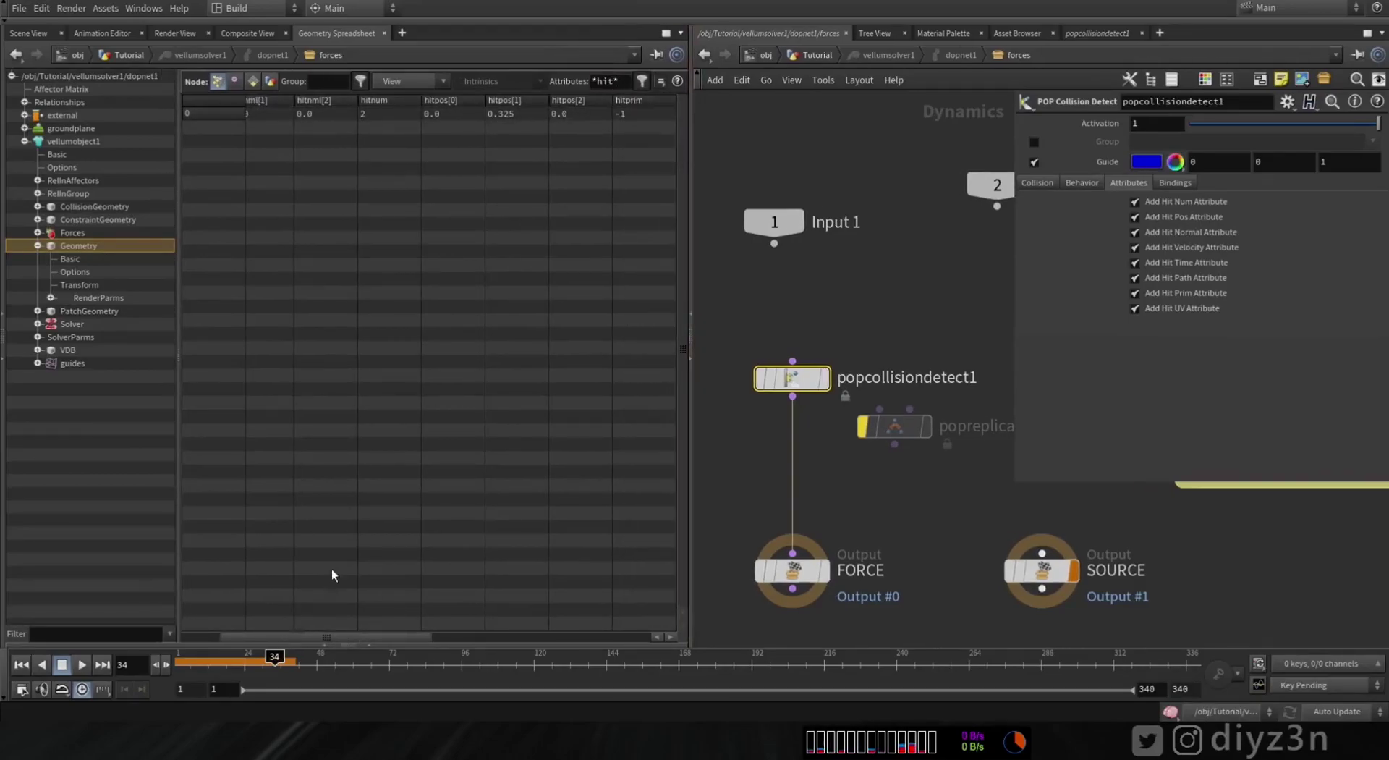
mouse_move(282, 639)
left_mouse_down()
mouse_move(242, 641)
mouse_move(239, 663)
mouse_move(283, 664)
left_mouse_up()
left_click_drag(358, 636, 617, 636)
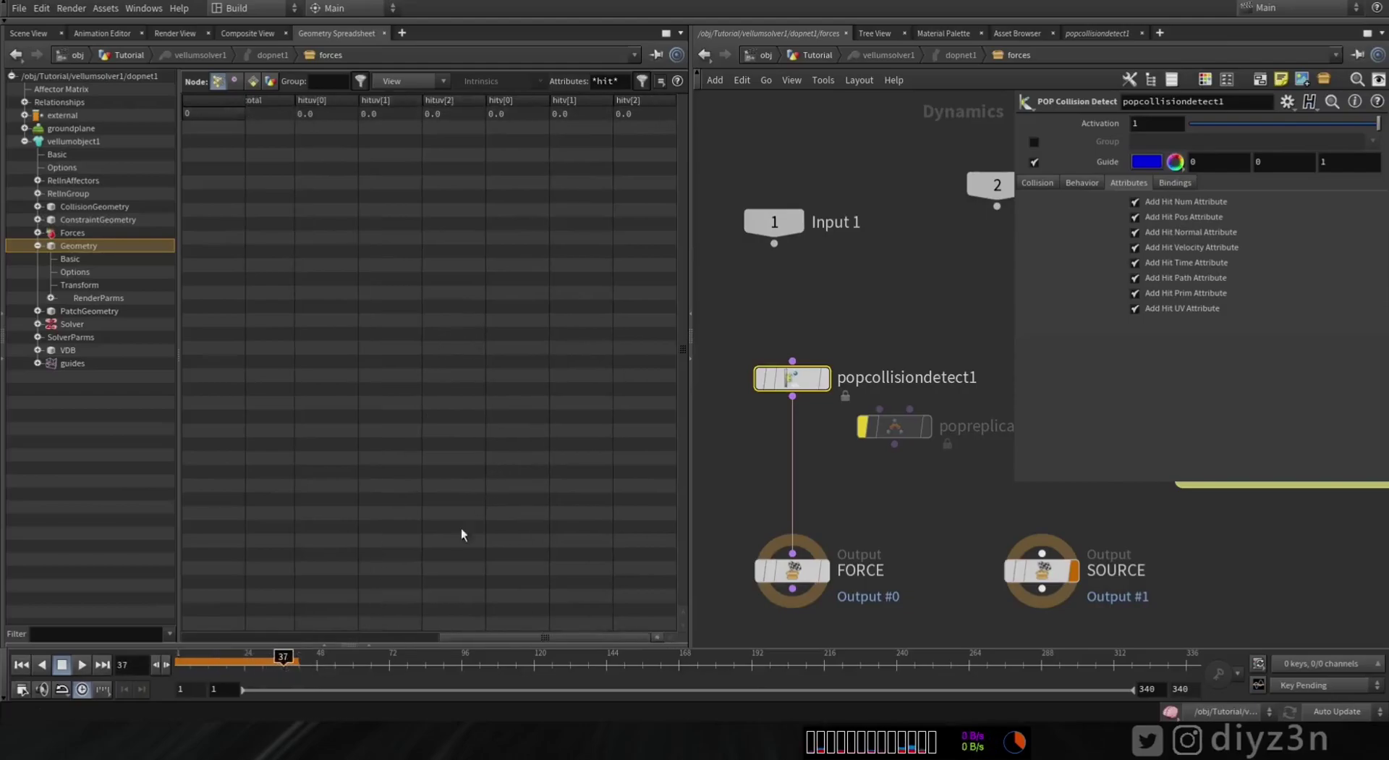
left_click_drag(469, 638, 402, 638)
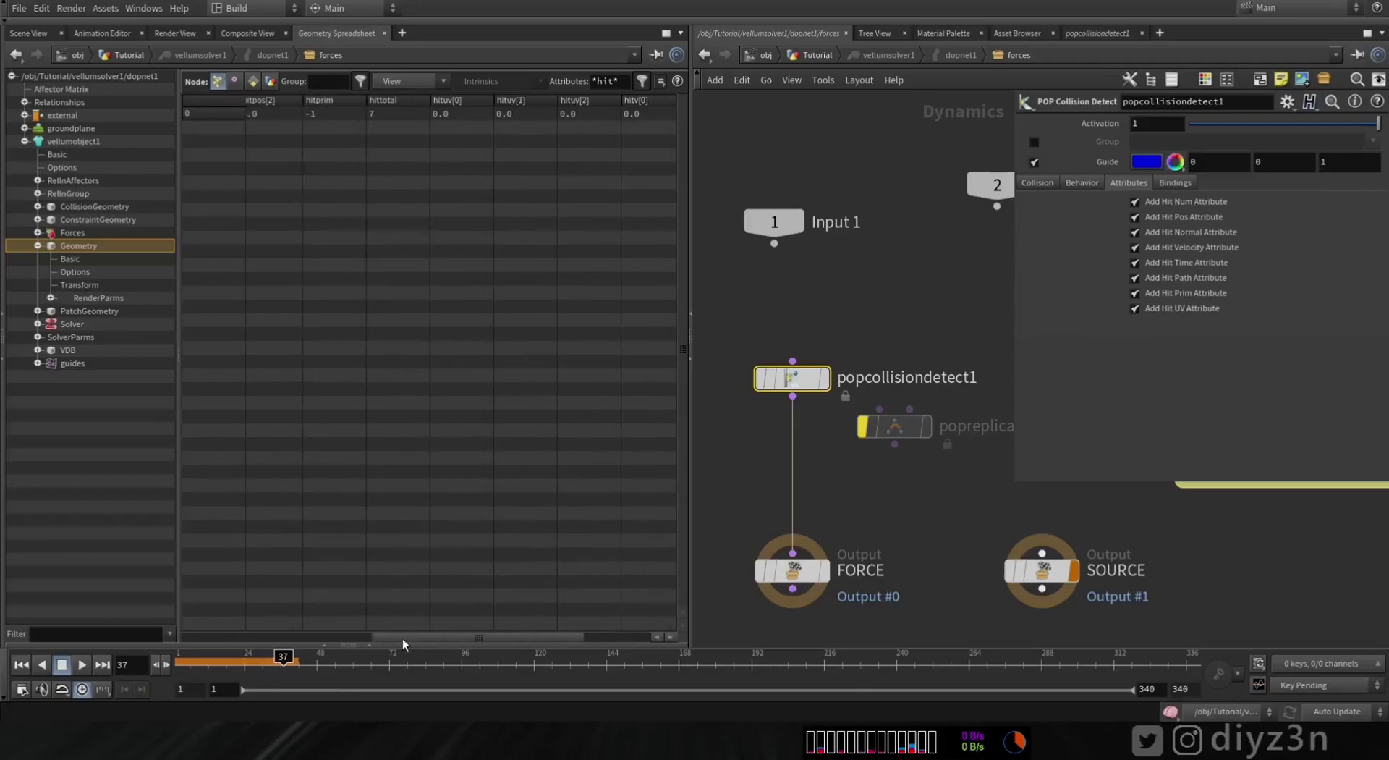
Step: Go back to frame 4 in the scene view and disable all hit attributes on the POP Collision Detect node
left_click_drag(283, 656, 186, 658)
left_click(28, 33)
left_click(1162, 308)
left_click(1160, 293)
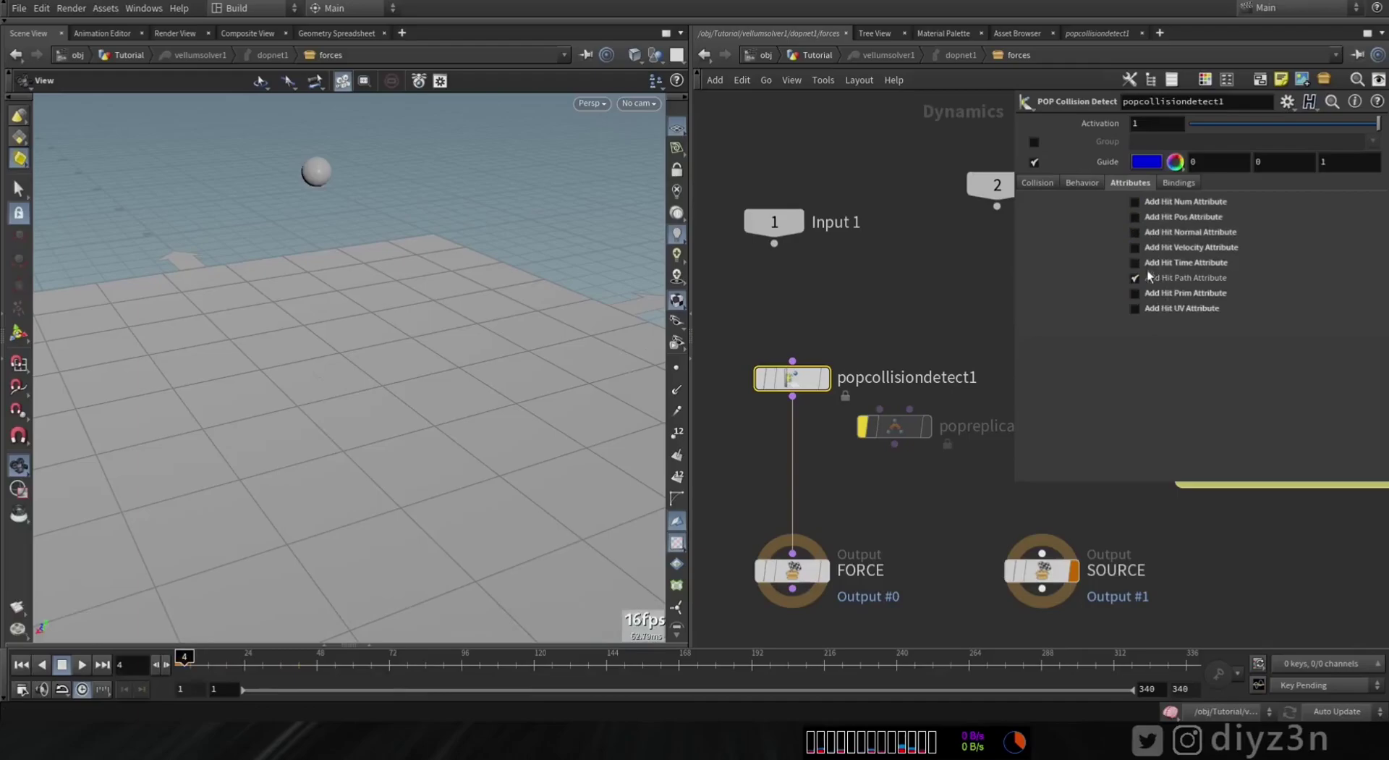
Step: Move the POP Collision Detect node farther above the FORCE output and show its behavior settings
left_click_drag(797, 375, 799, 311)
key("Tab")
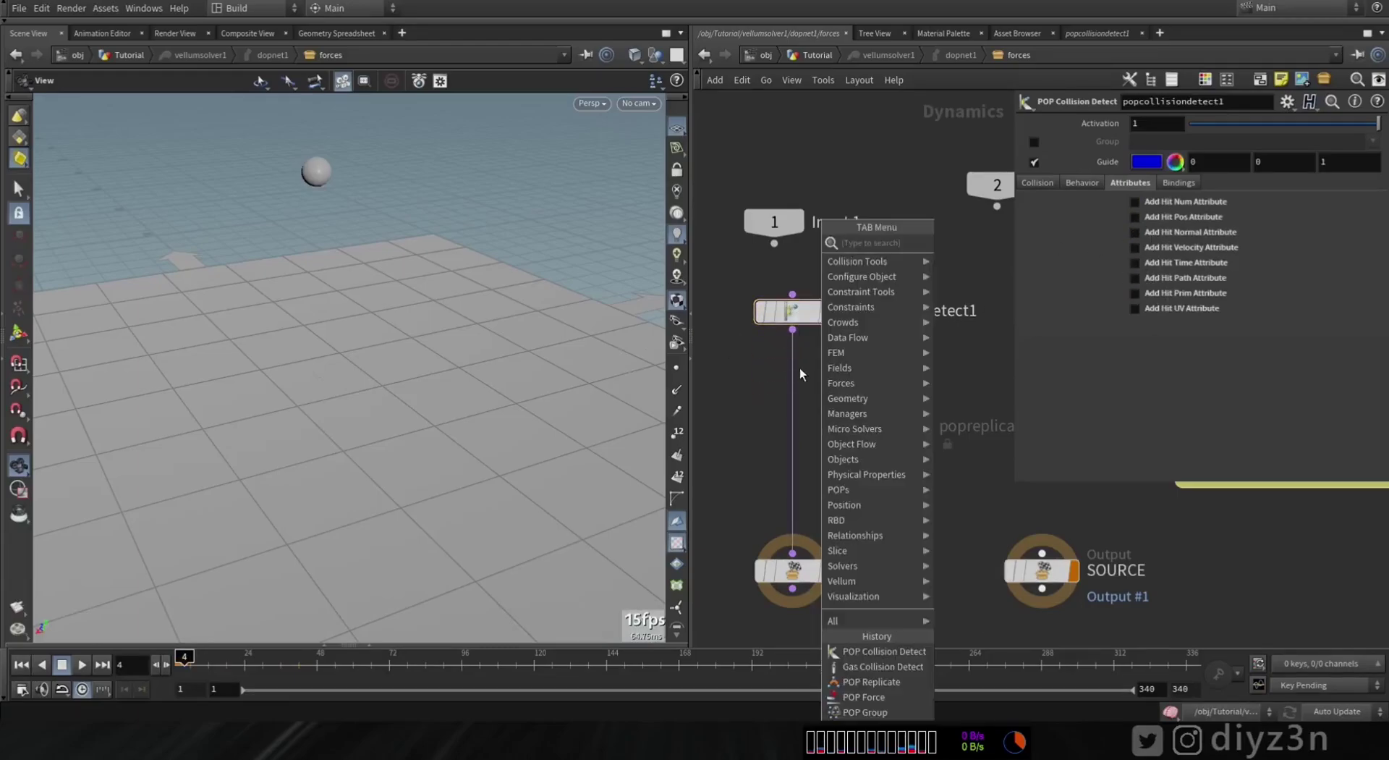
left_click(1081, 184)
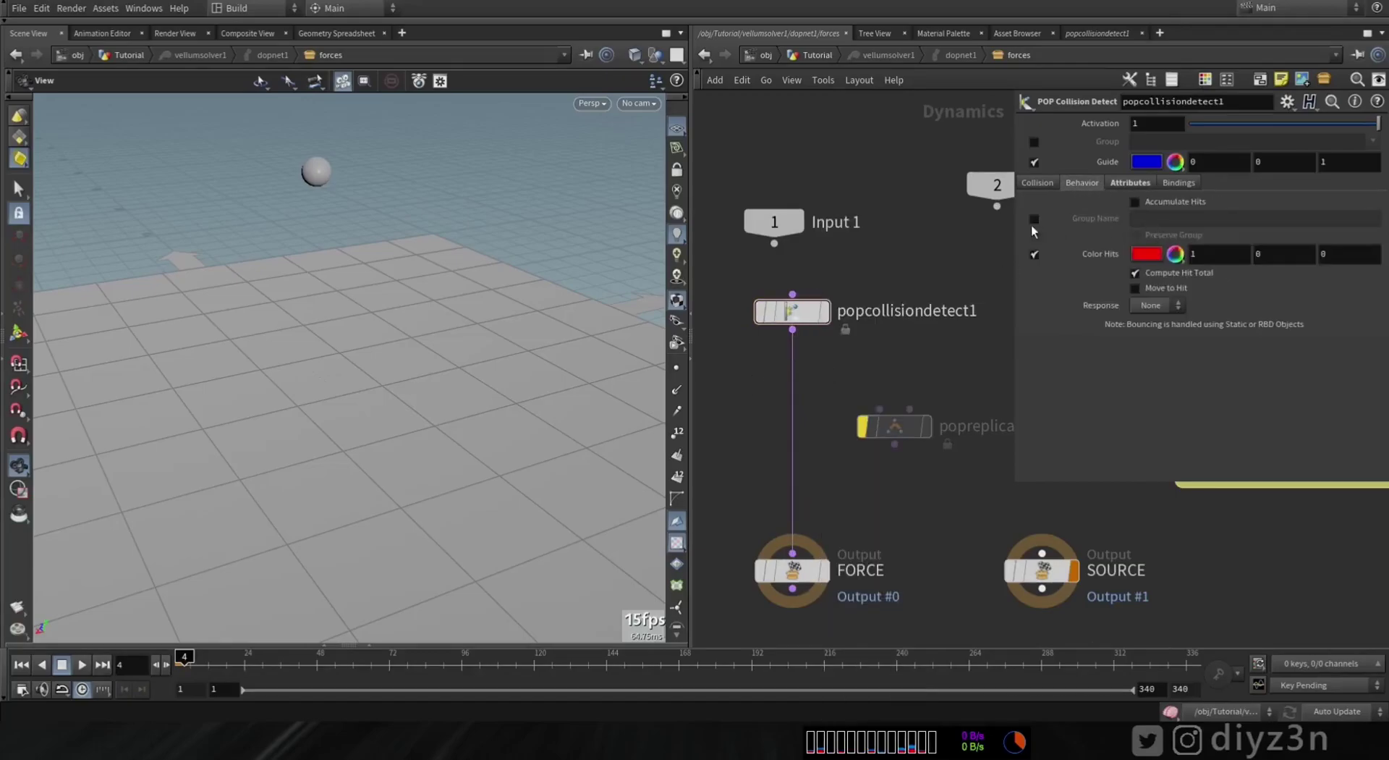
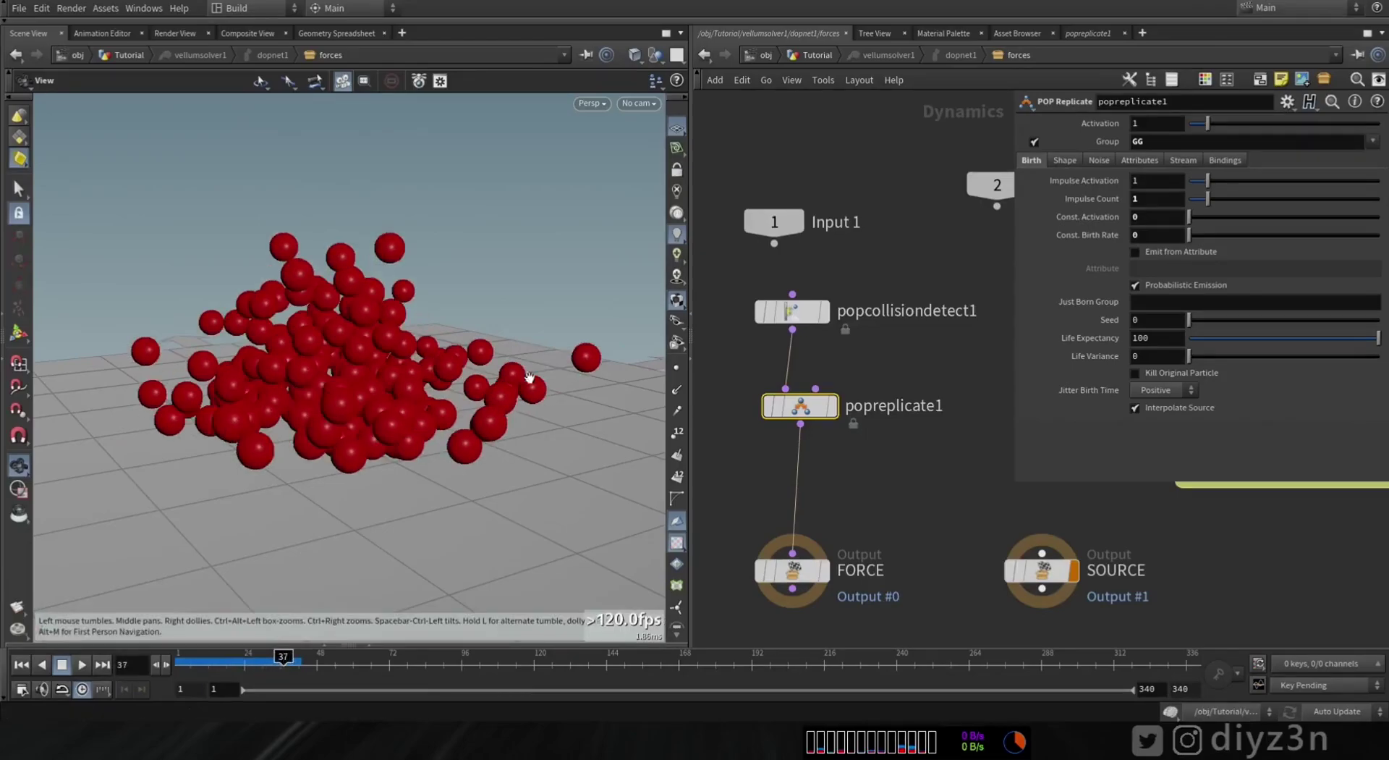
Step: Try killing the original particle in the POP Replicate node, scrub the early frames, and disable the option
key("ctrl+Up")
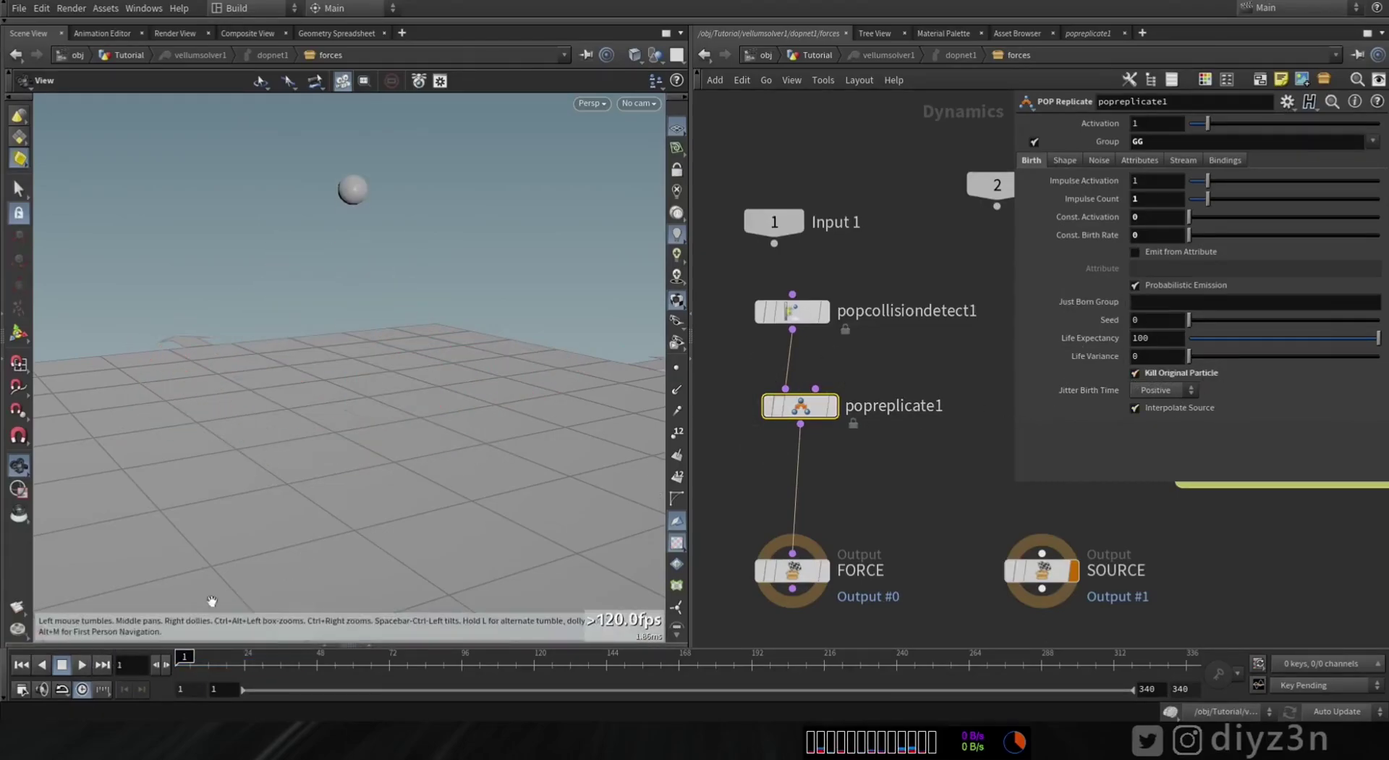
left_click(219, 656)
left_click_drag(219, 656, 181, 658)
left_click(1135, 372)
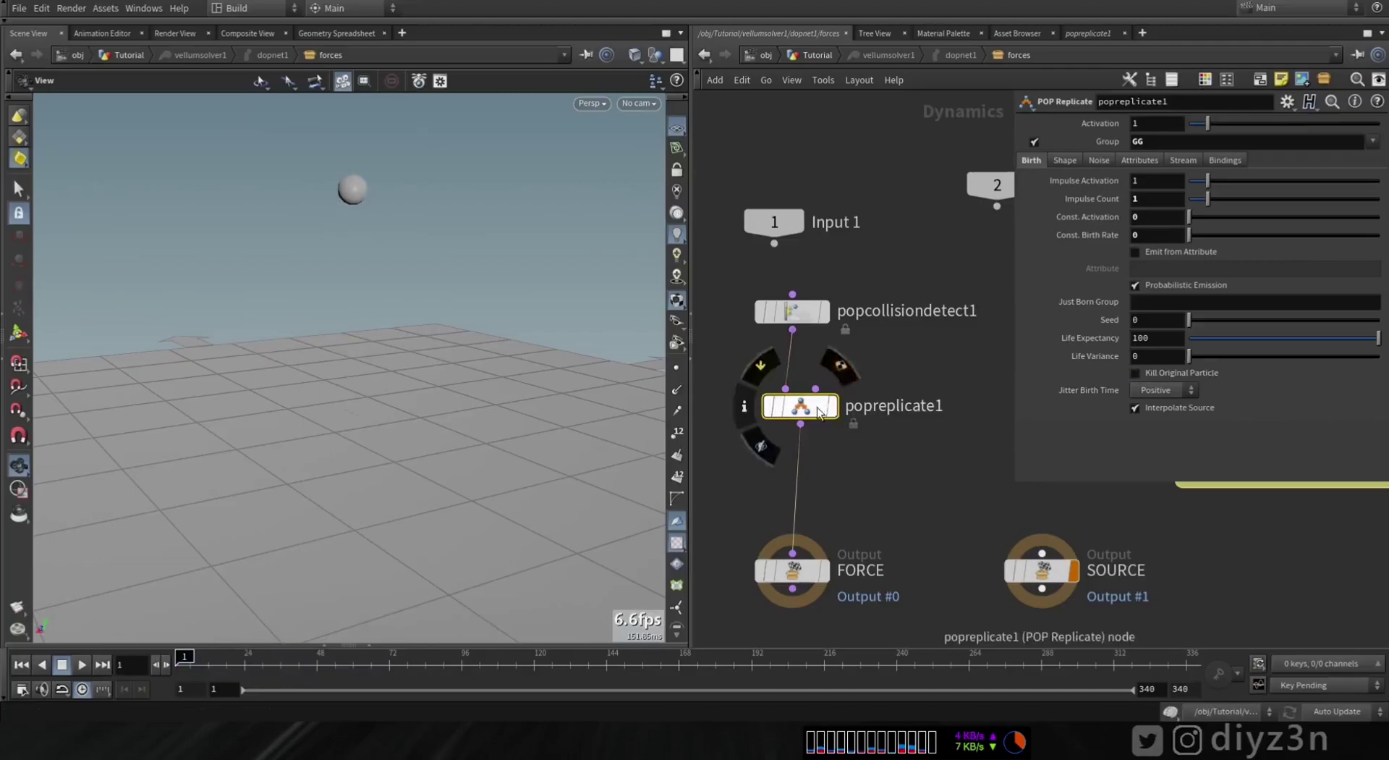
Step: Pull the POP Replicate node off the FORCE wire, insert a POP Group node below POP Collision Detect, and enable its rule
left_click_drag(800, 406, 901, 424)
left_click_drag(875, 476, 848, 391)
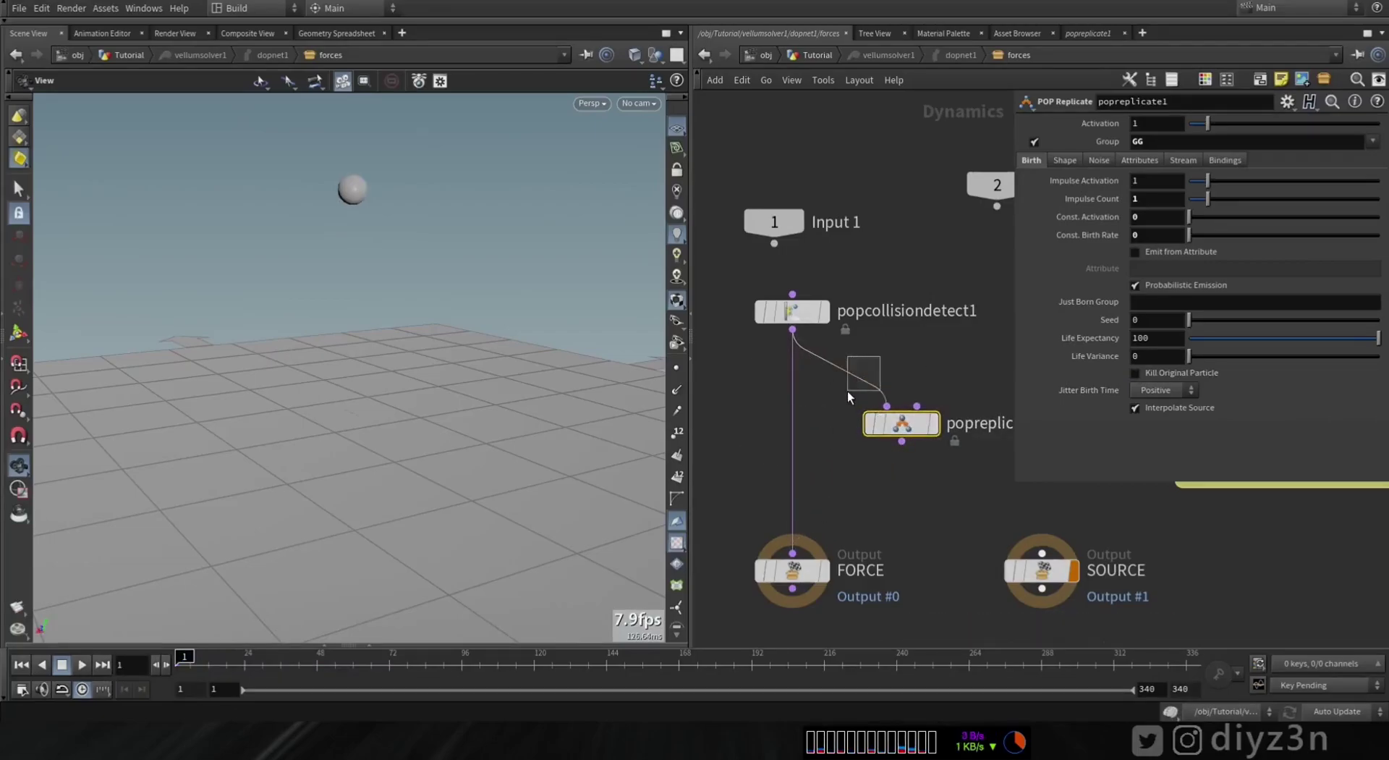
key("Tab")
mouse_move(839, 372)
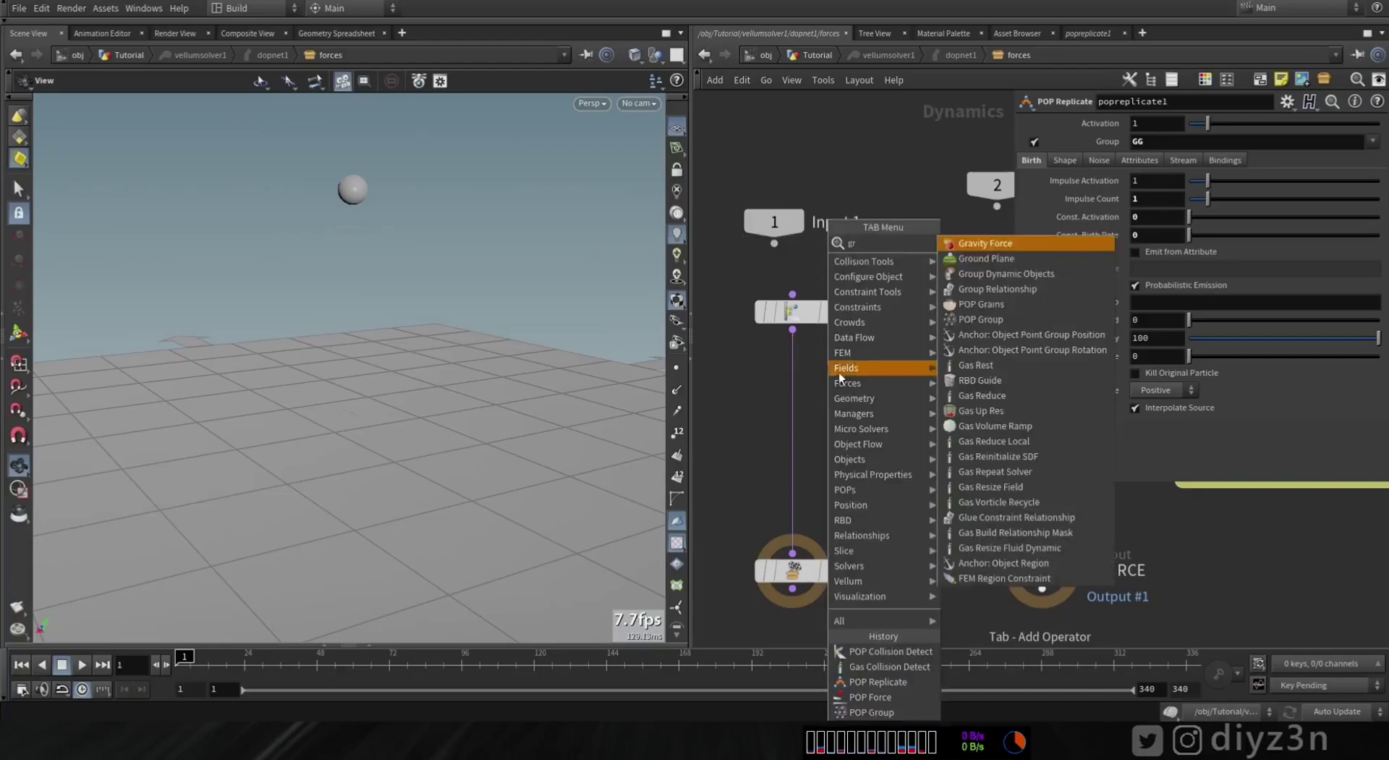
left_click(984, 319)
left_click(793, 397)
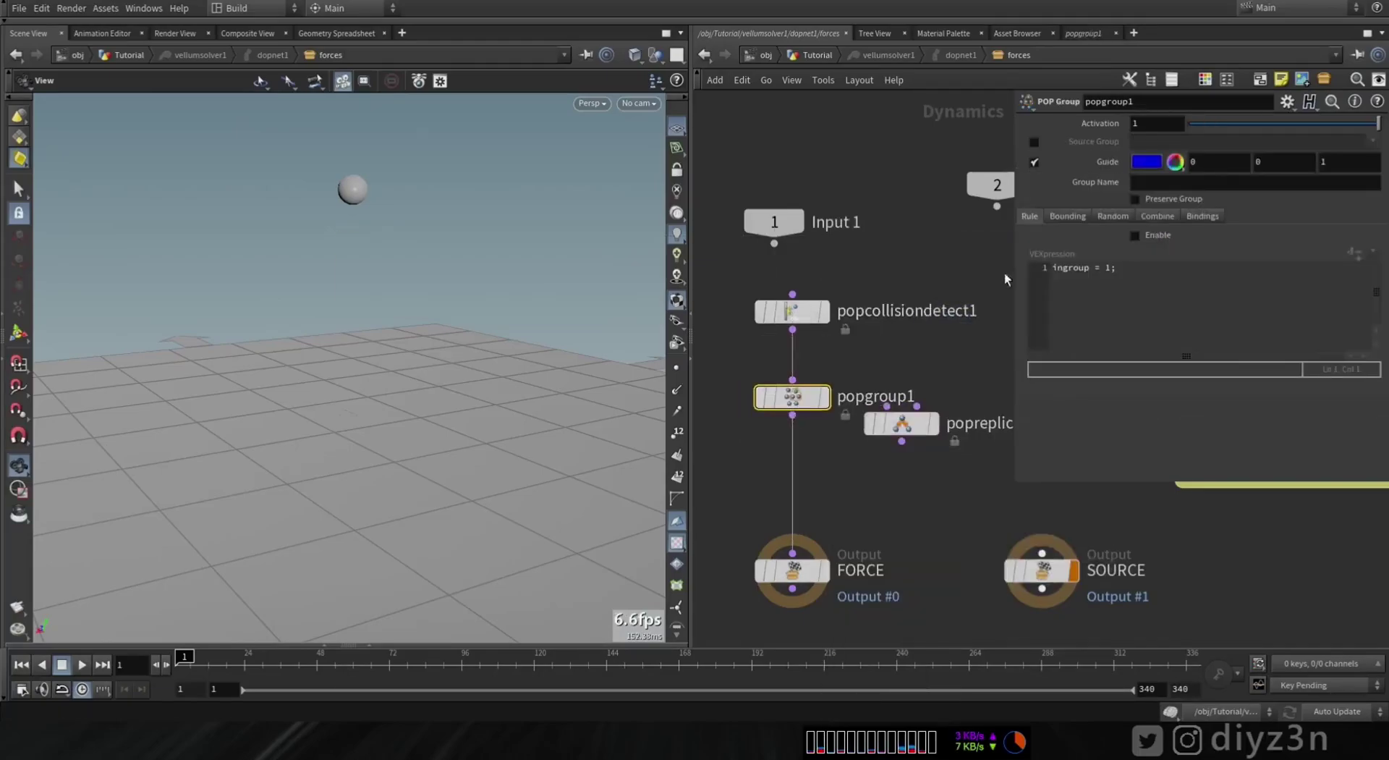
left_click(1156, 235)
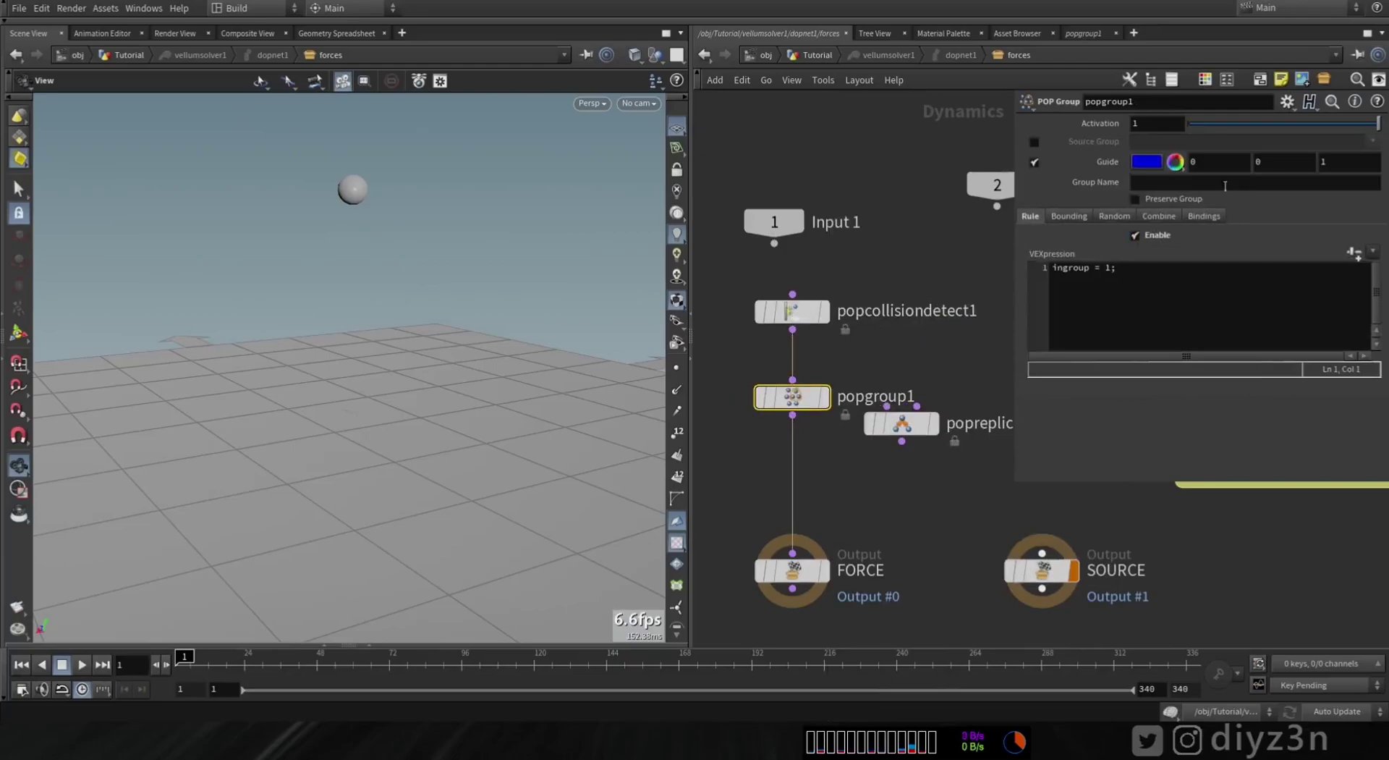
Step: Limit the POP Group node to source group GG, name its group PP, and move the POP Replicate node clear of it
left_click(1034, 141)
left_click(1374, 143)
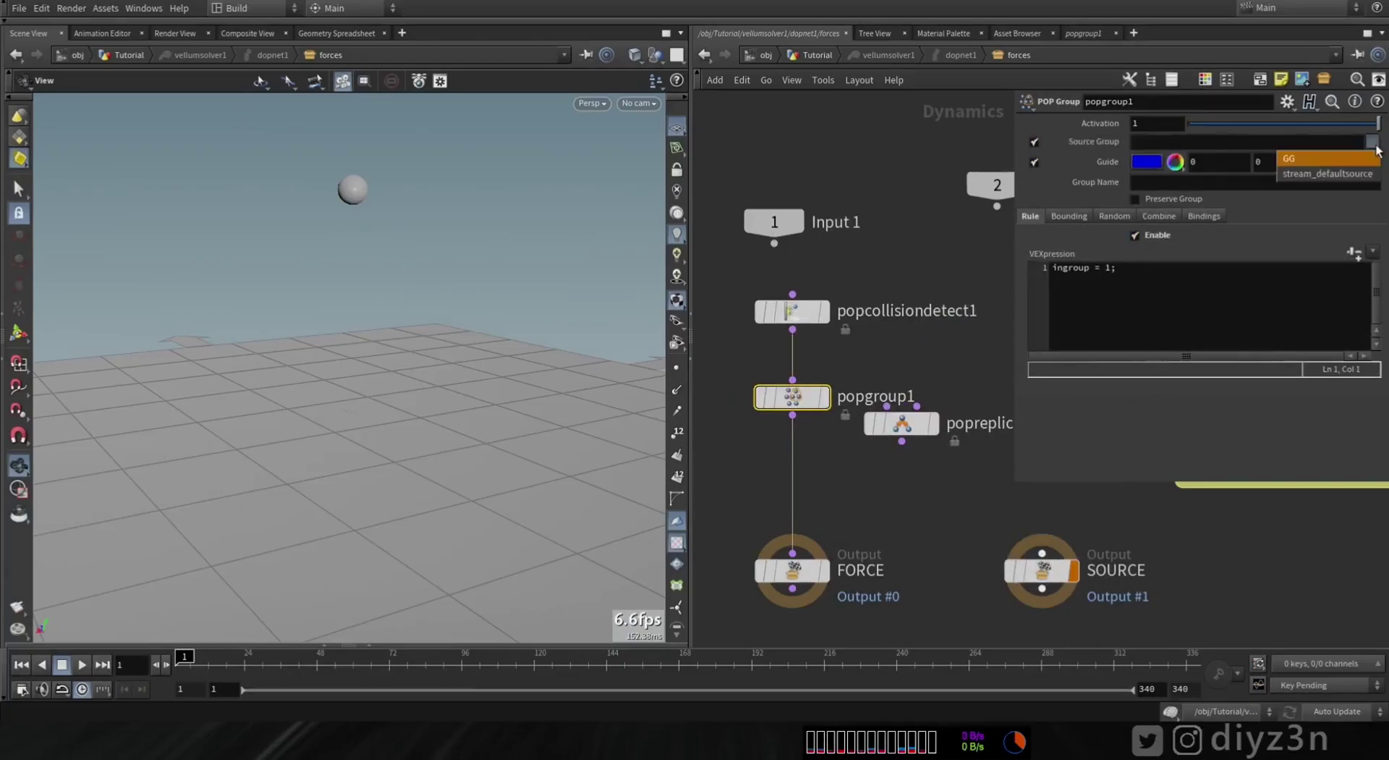
left_click(1336, 162)
left_click(1167, 184)
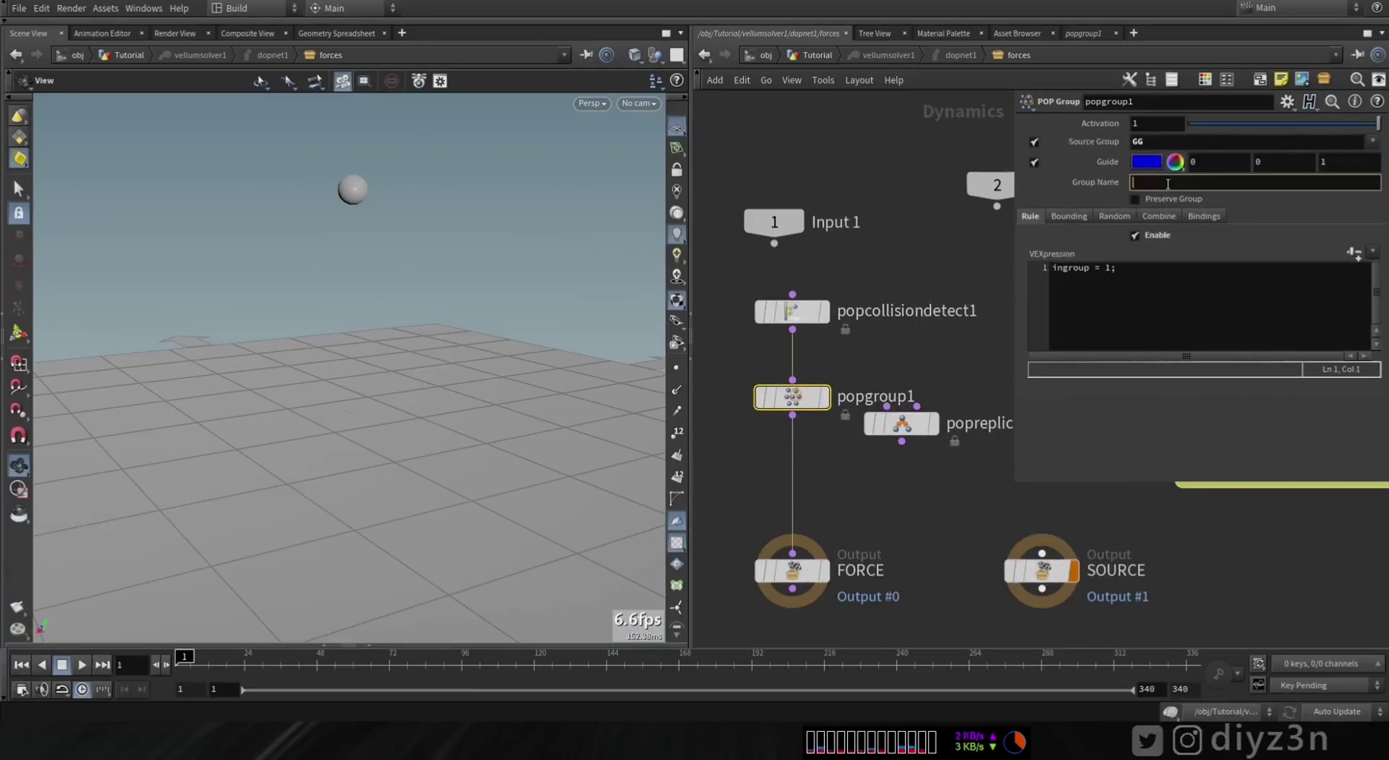
type("PP")
key("Return")
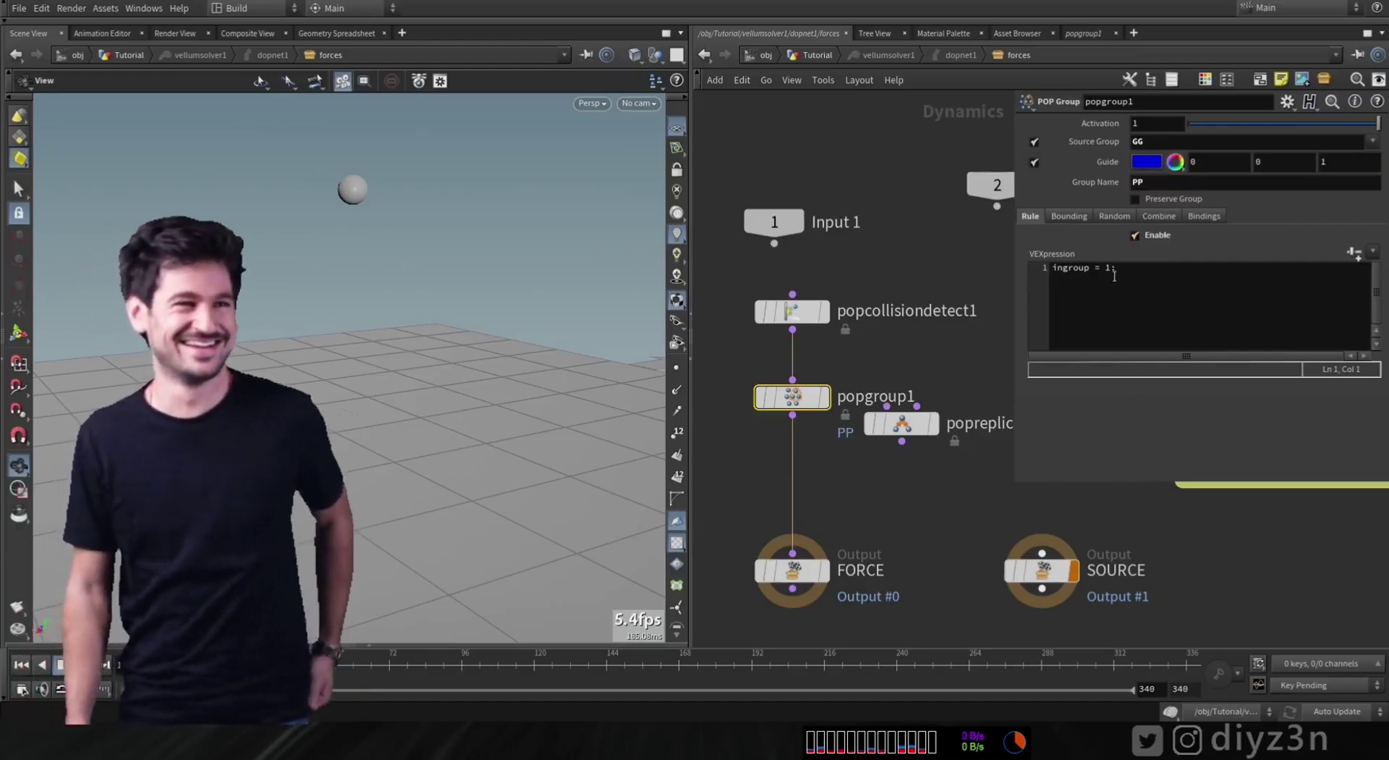
mouse_move(885, 427)
left_click_drag(885, 427, 918, 458)
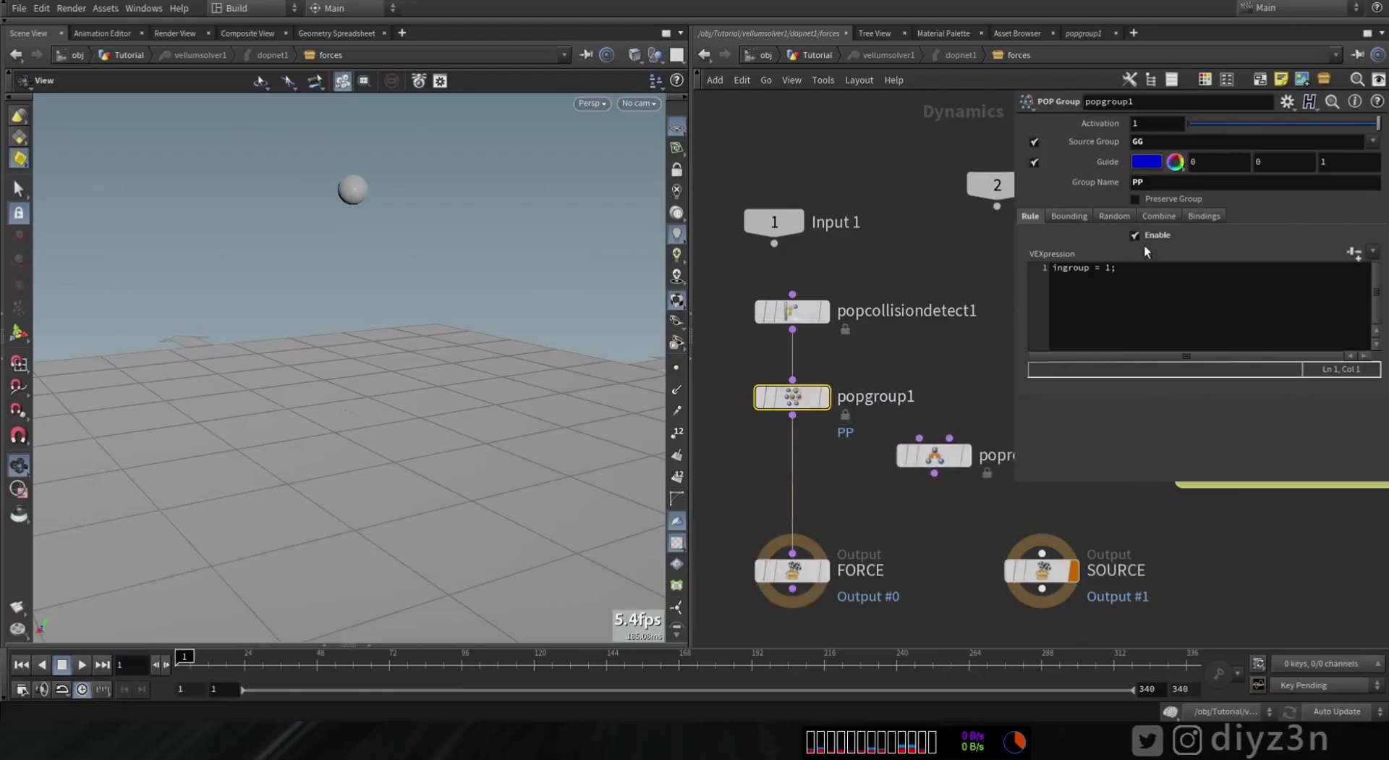
Step: Try the No Particles, All Particles and Every Fifth Particle by Id presets for the POP Group rule expression
left_click(1372, 251)
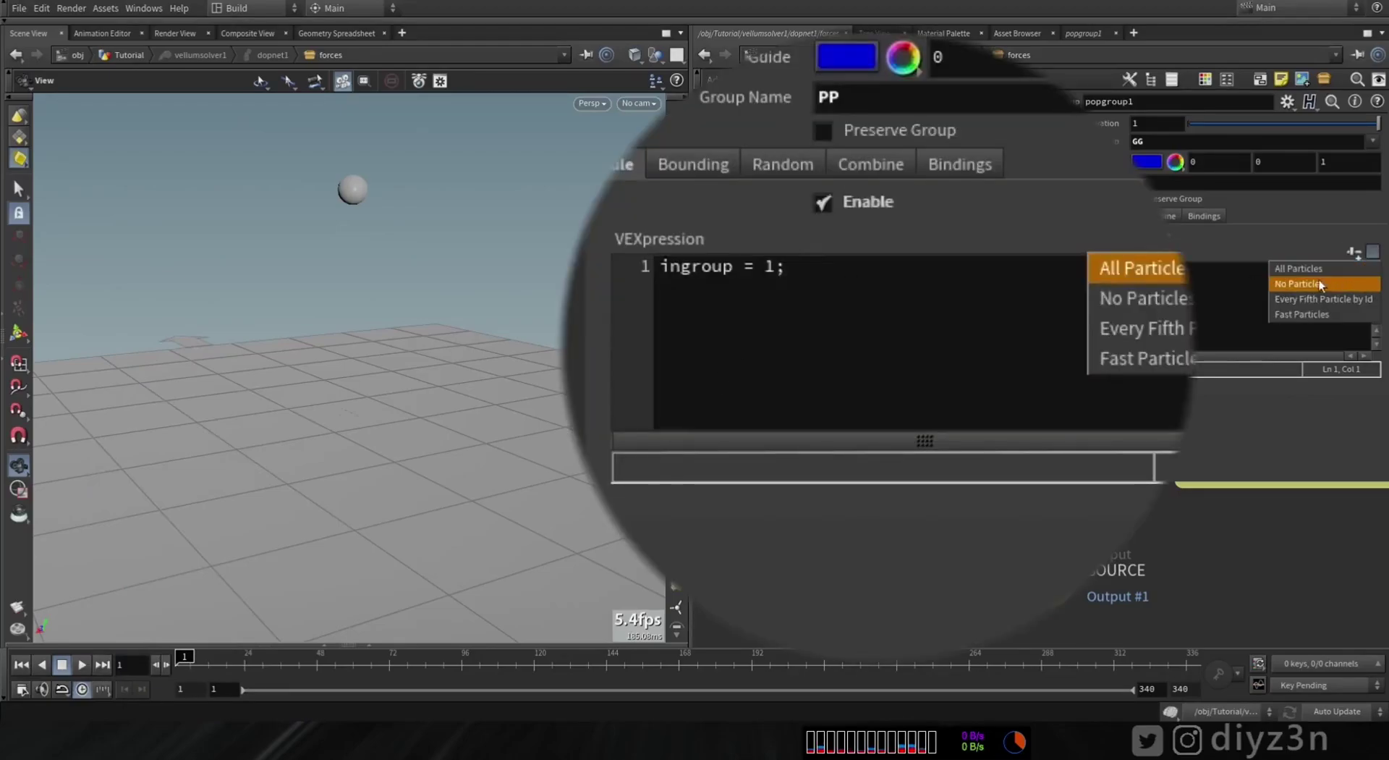
left_click(1313, 284)
double_click(772, 288)
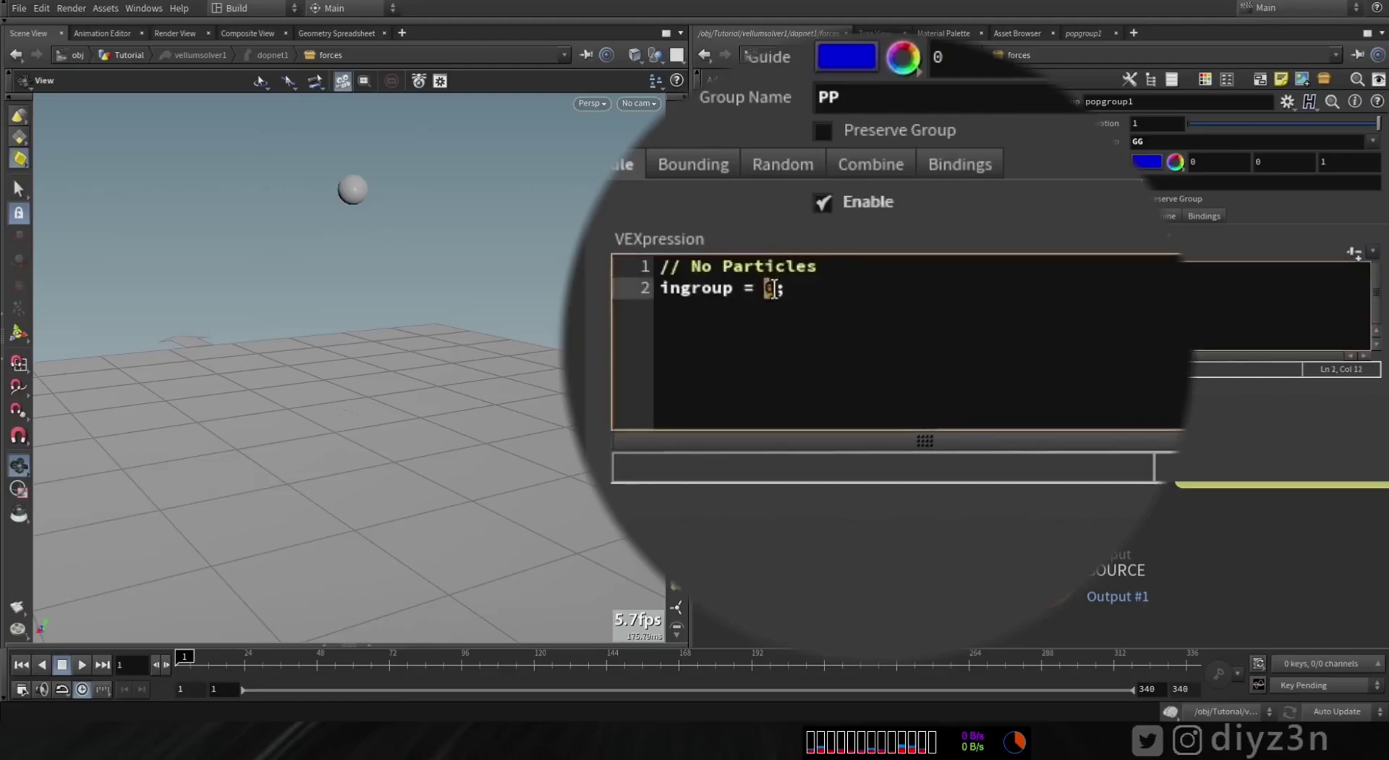
left_click(1351, 253)
left_click(1313, 269)
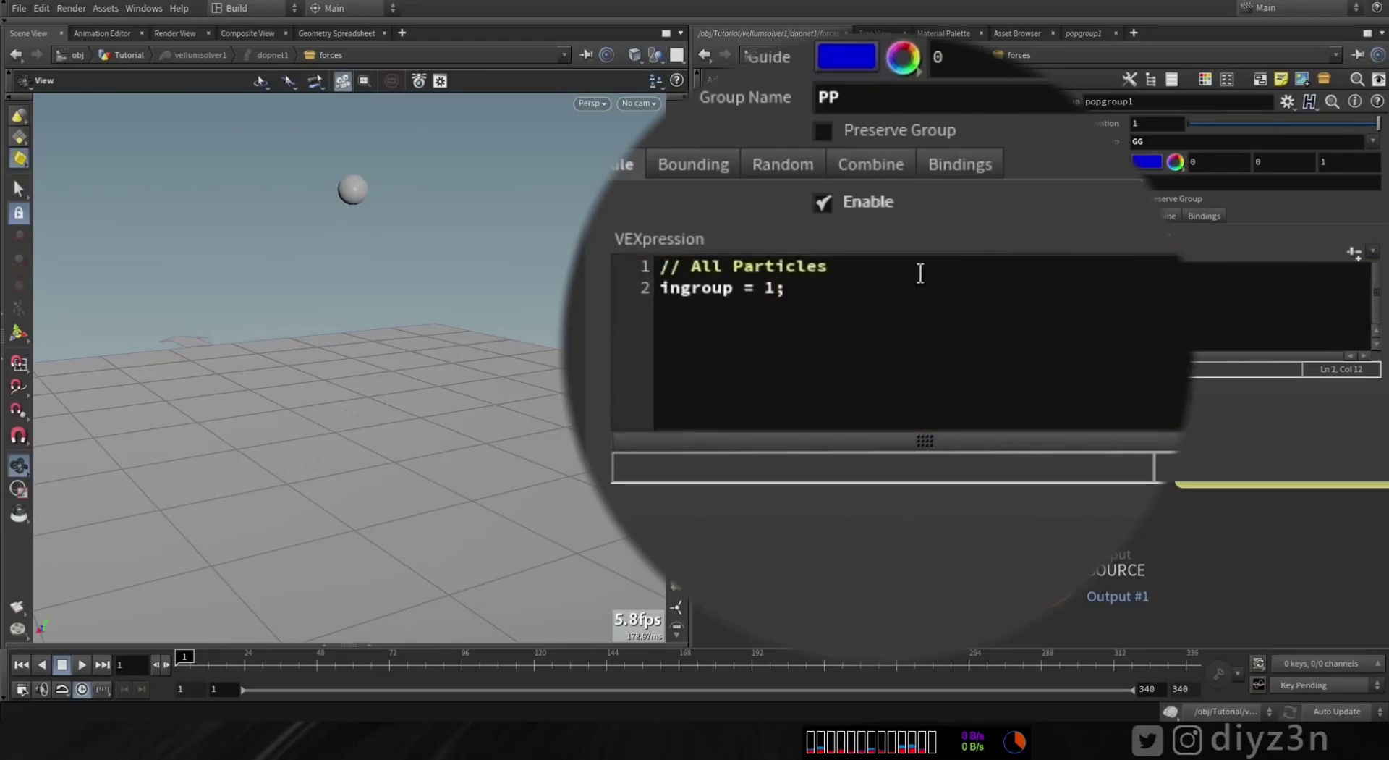
left_click(1374, 253)
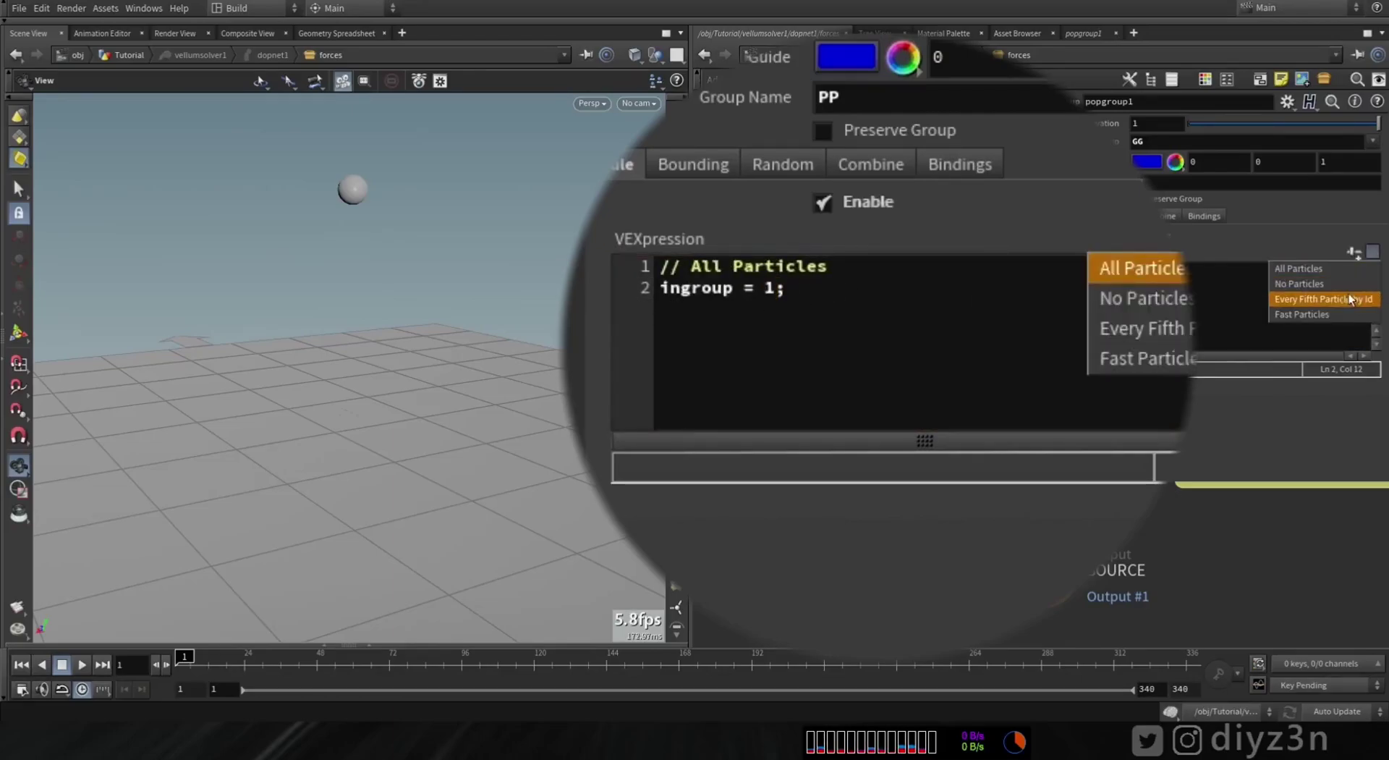
left_click(1315, 299)
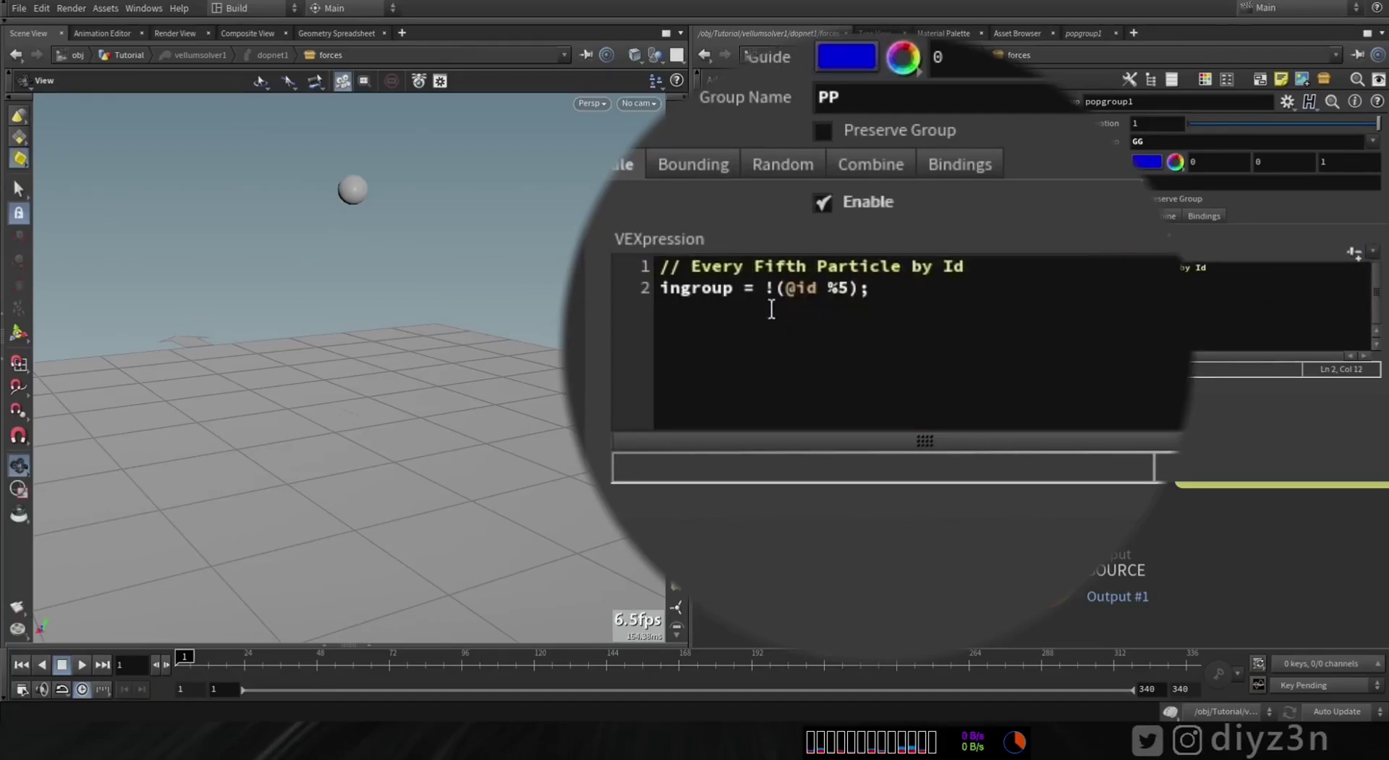
left_click(1374, 253)
left_click(1315, 315)
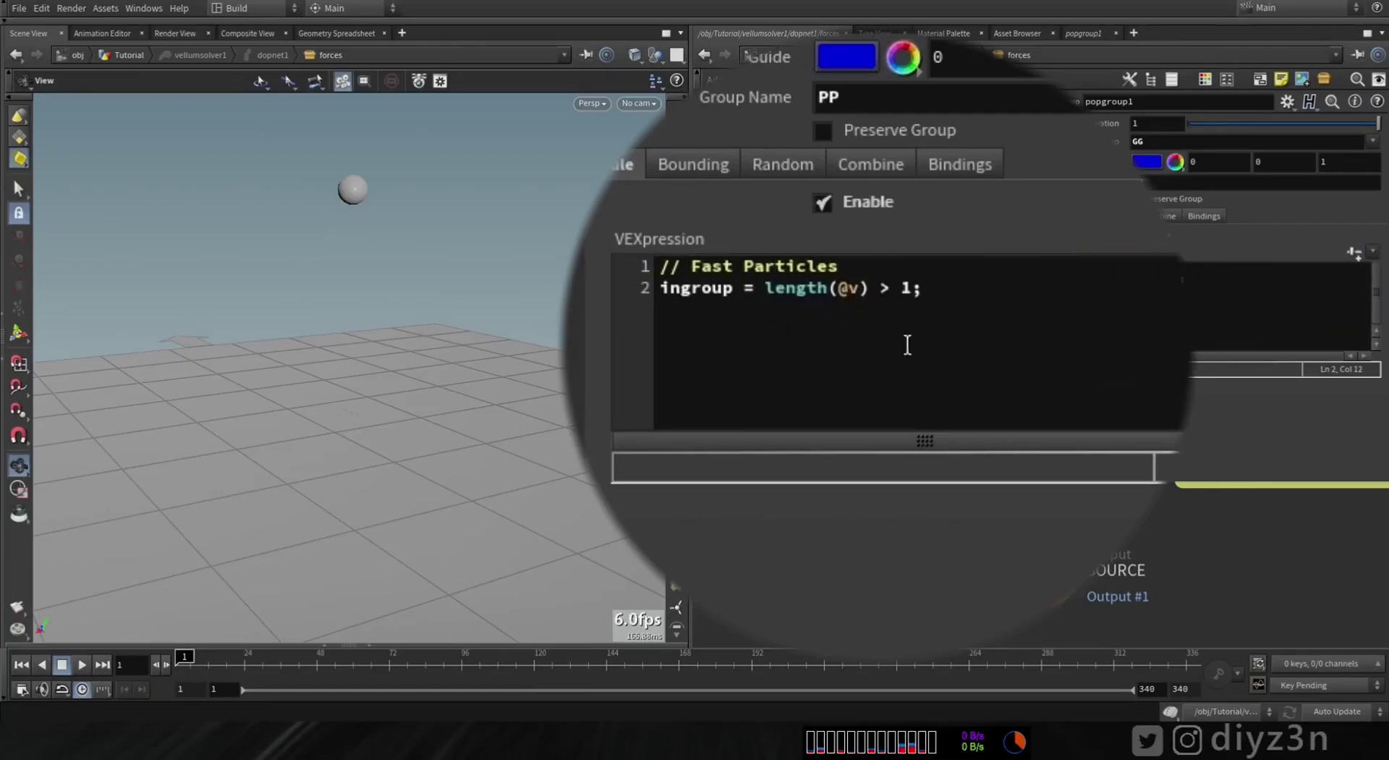
left_click_drag(765, 288, 905, 291)
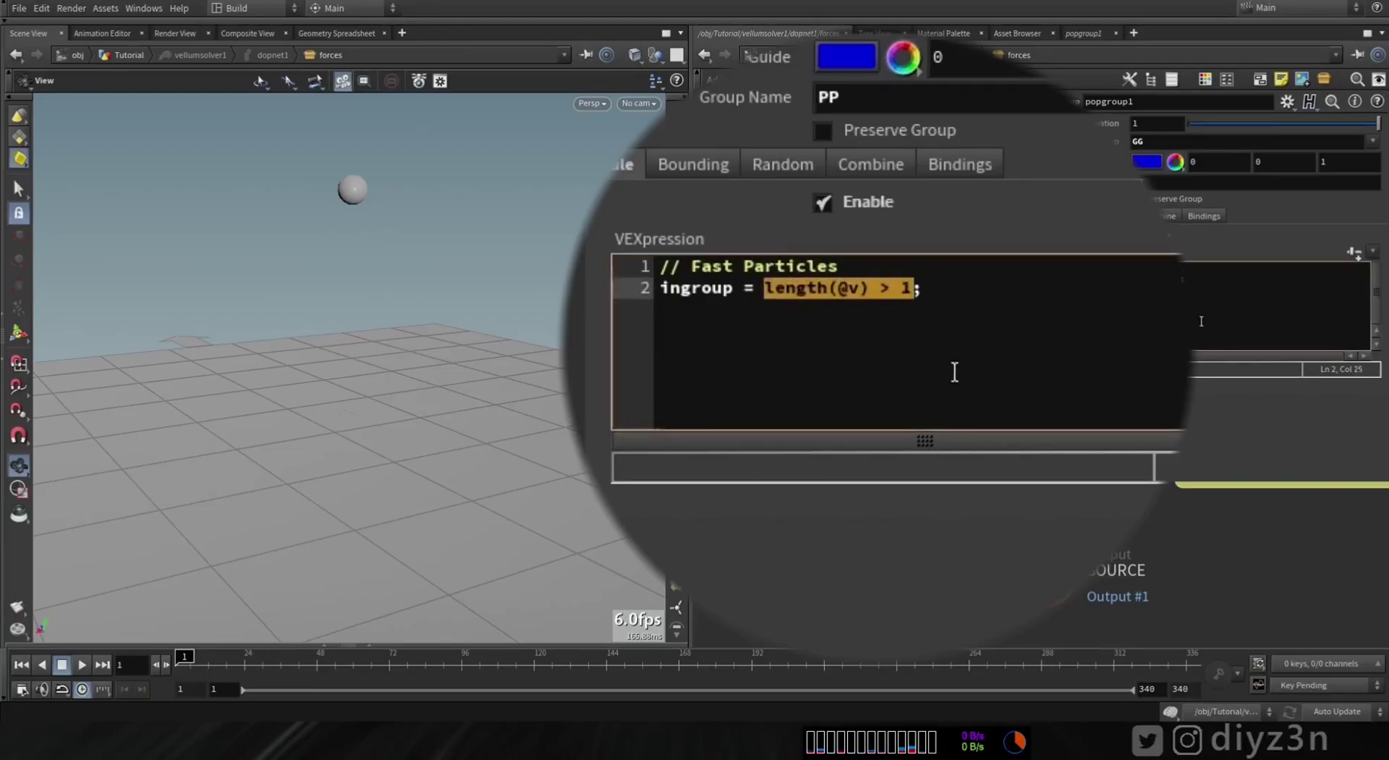
type("@hittota")
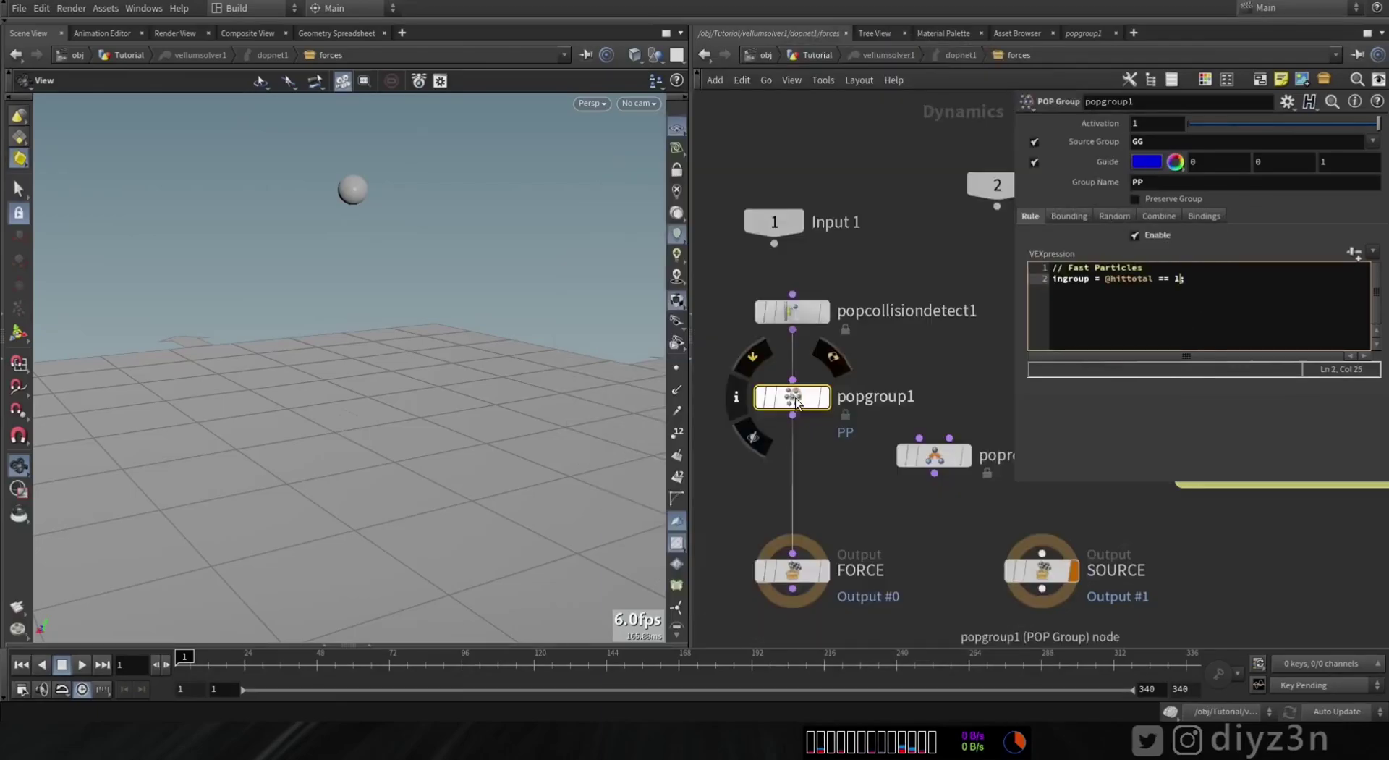
Step: Insert the POP Replicate node between POP Group and the FORCE output and set its group to PP
left_click(934, 458)
left_click_drag(934, 463, 800, 484)
left_click(1197, 139)
type("PP")
key("Return")
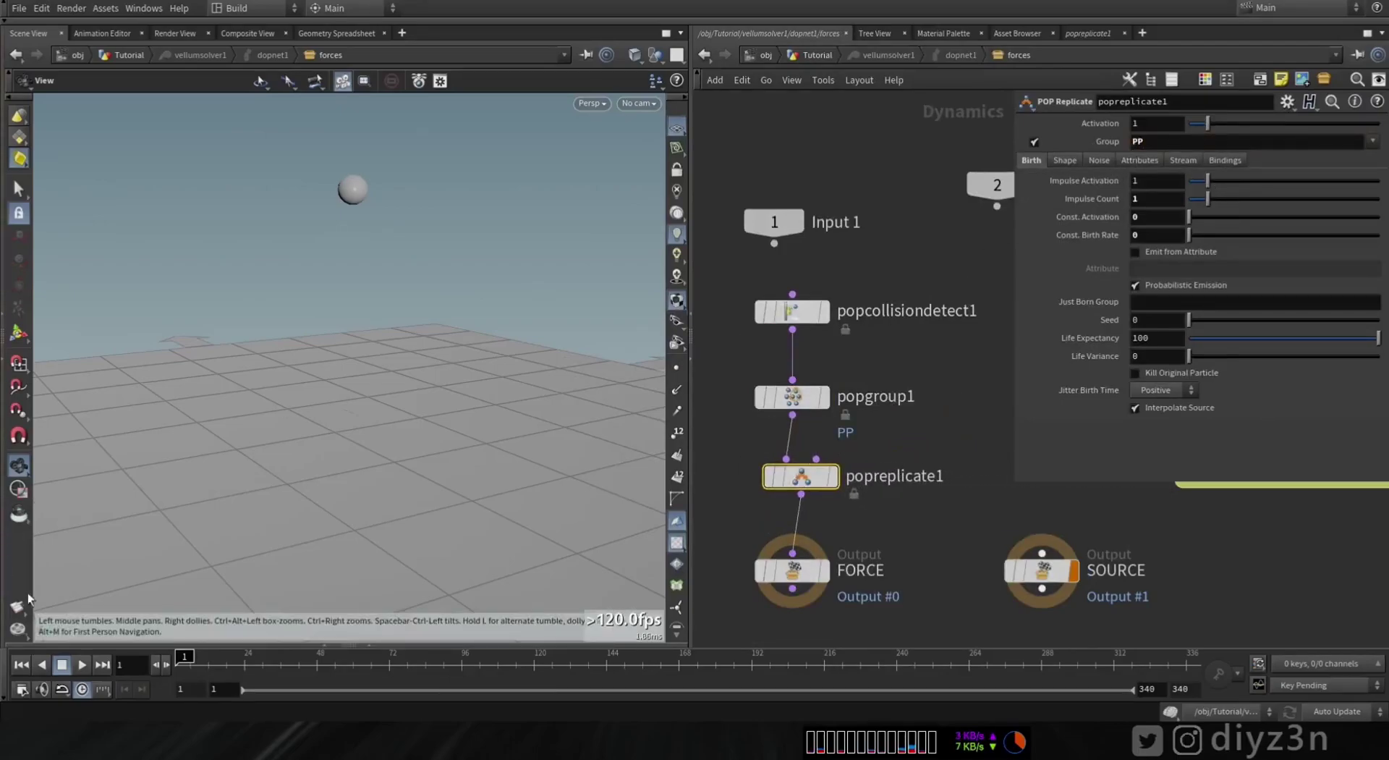
Step: Play the simulation, stop it, and scrub back to frame 7
left_click(81, 665)
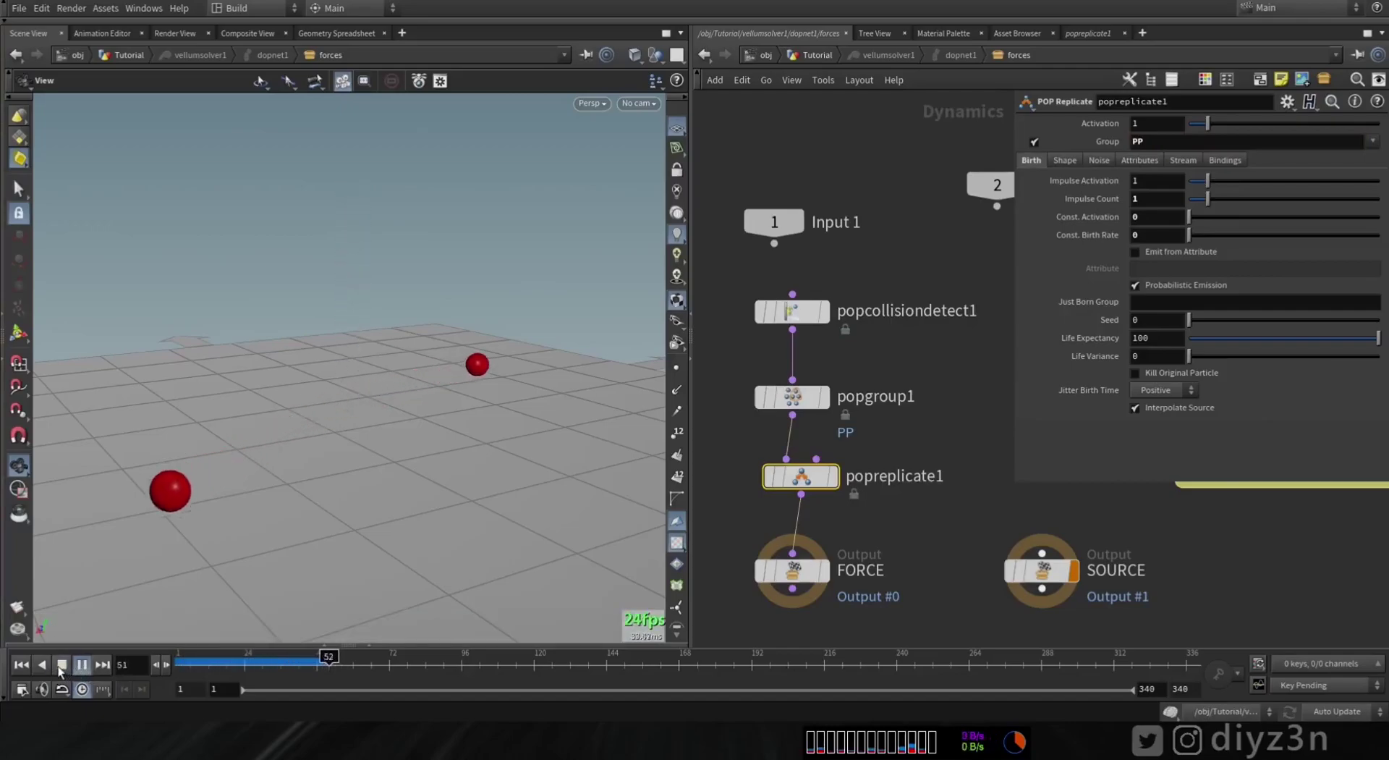
left_click(61, 665)
mouse_move(217, 660)
left_mouse_down()
mouse_move(187, 660)
mouse_move(262, 658)
mouse_move(193, 658)
left_mouse_up()
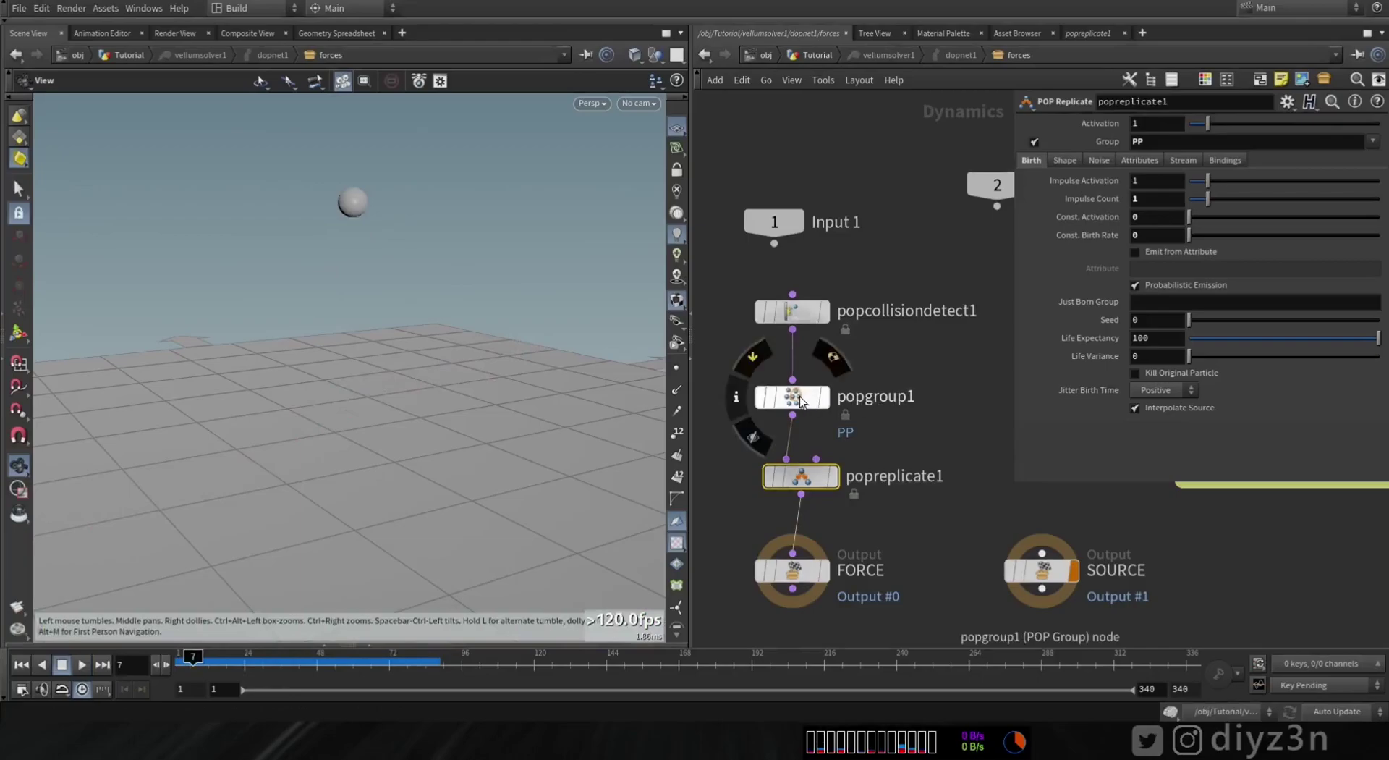
Step: Examine the hittotal attribute over the frames in the geometry spreadsheet, and return to the scene view at frame 1
left_click(330, 34)
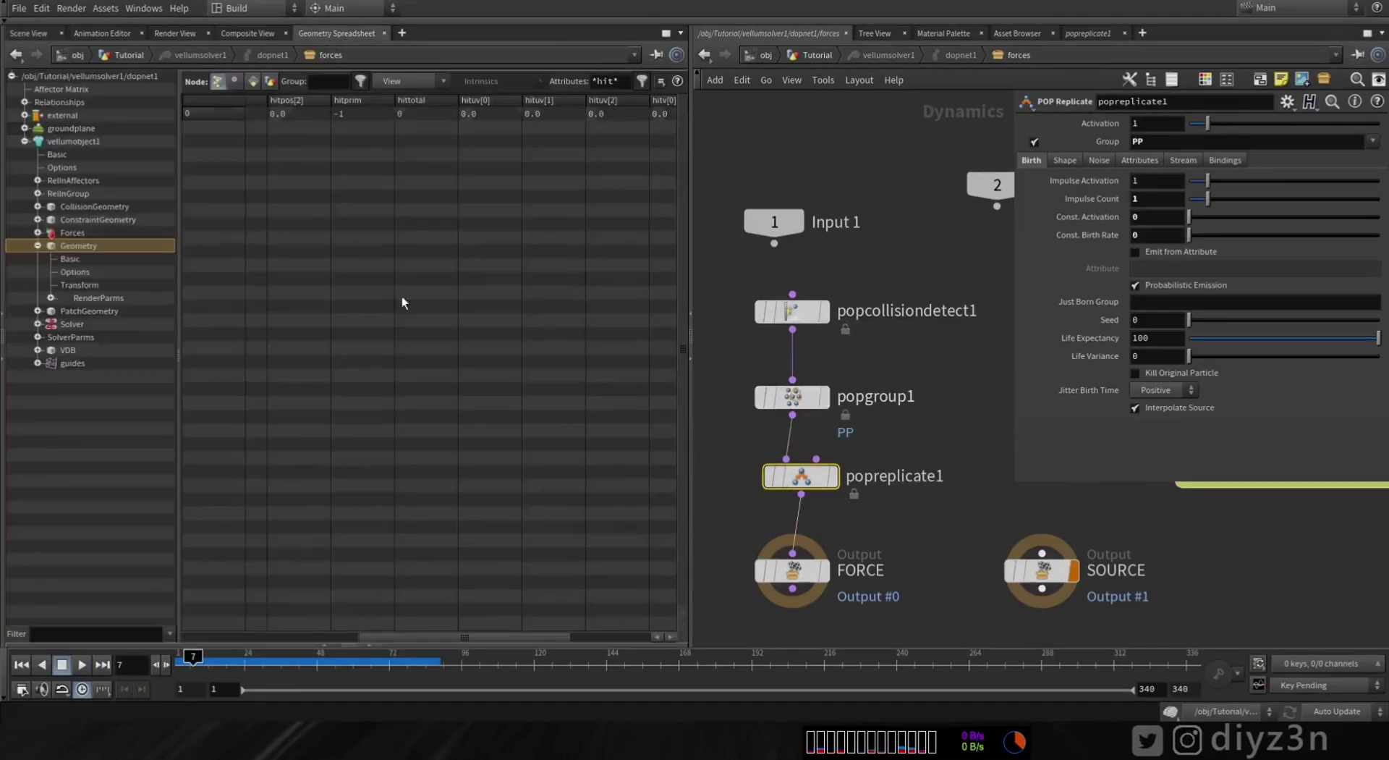
left_click_drag(194, 657, 257, 661)
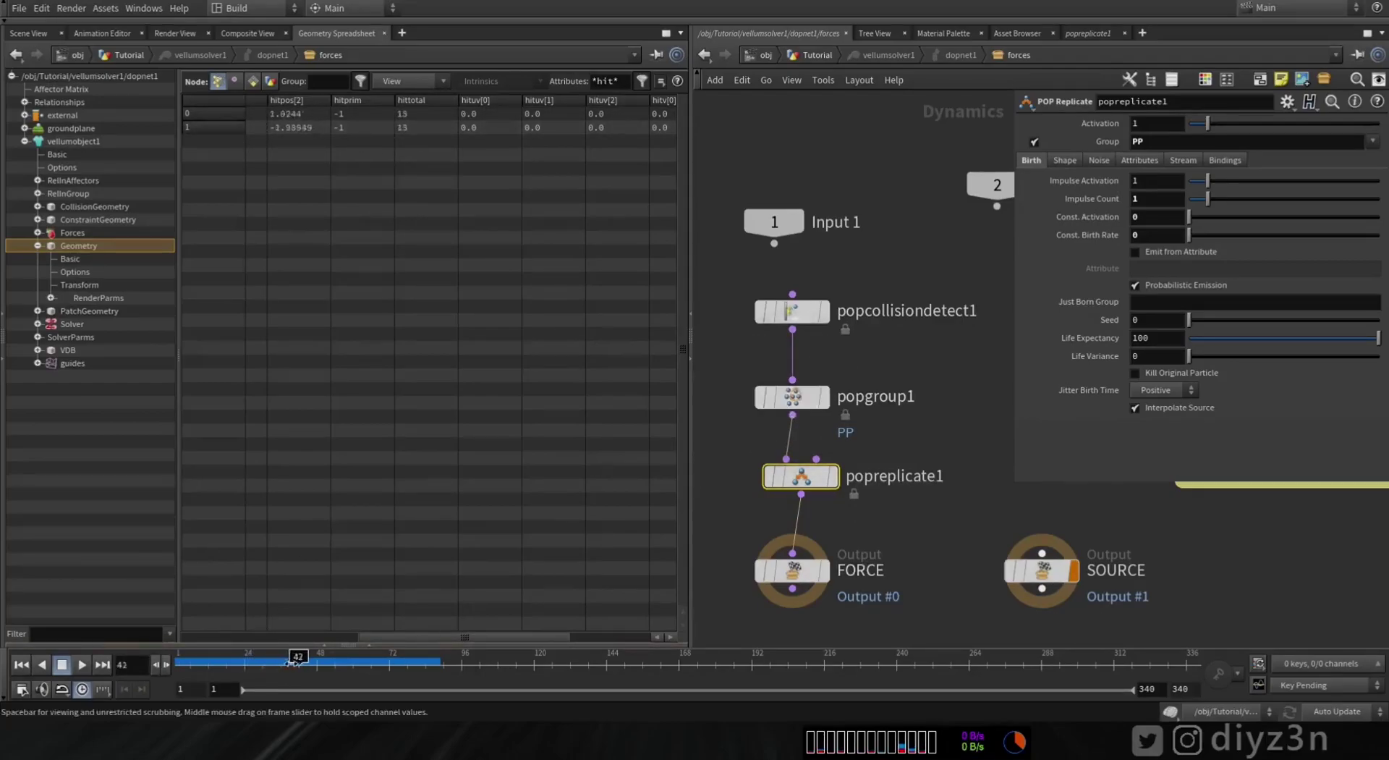
left_click(28, 33)
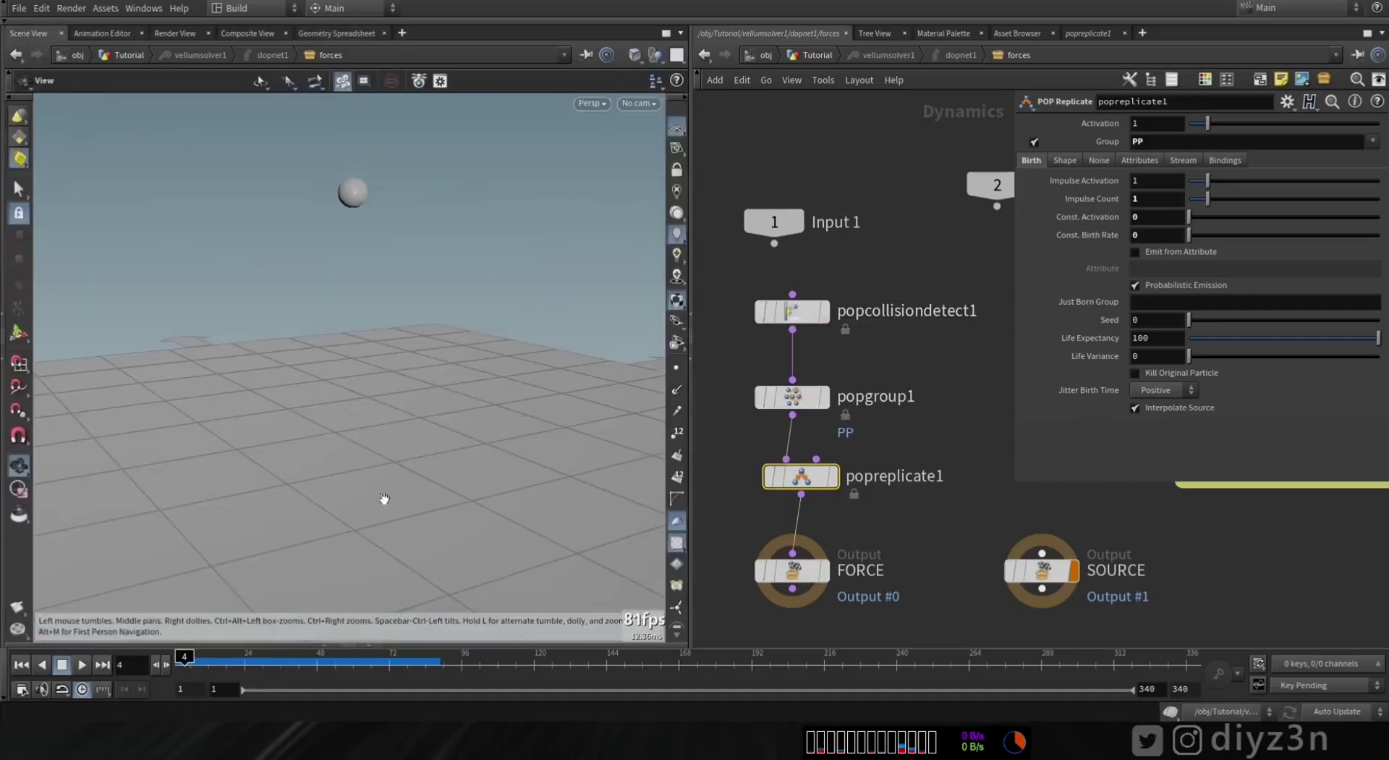
left_click(183, 656)
middle_click_drag(948, 382, 914, 378)
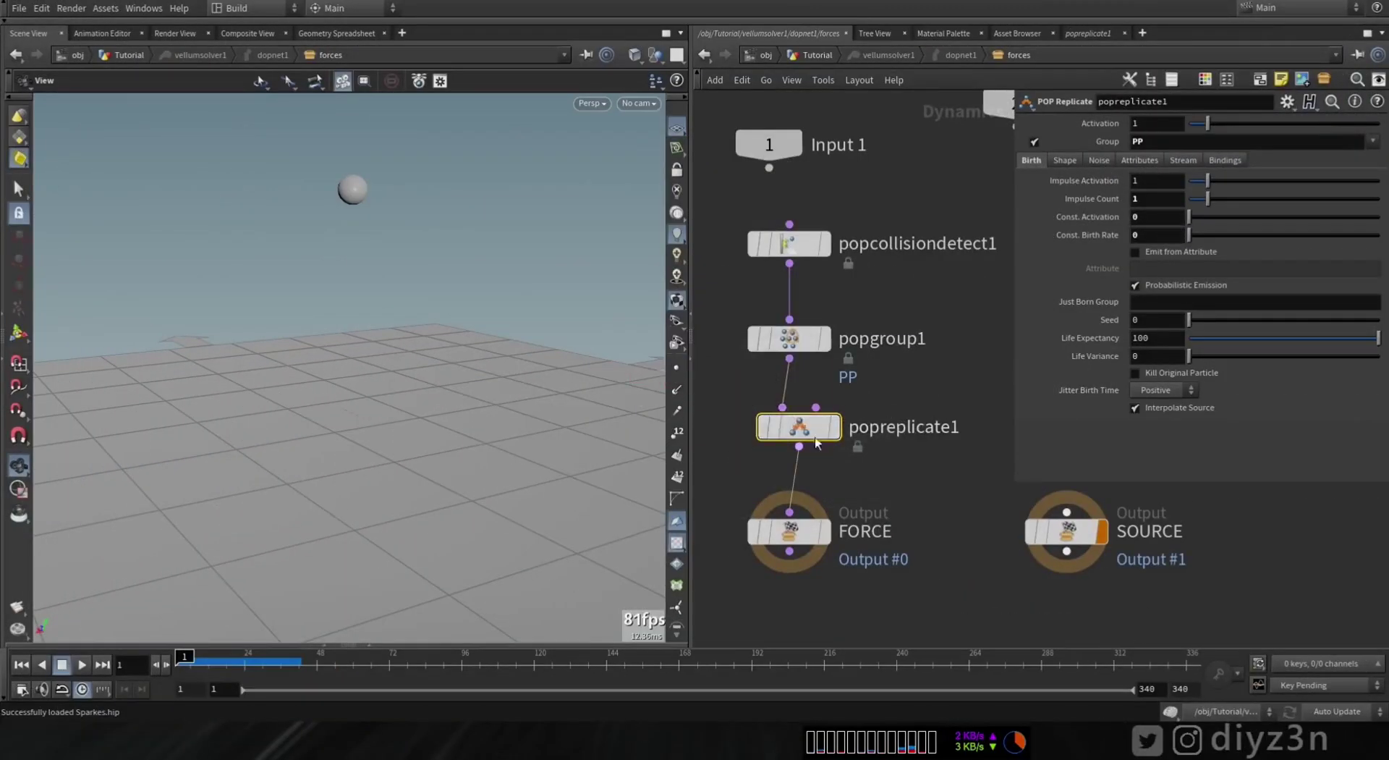
key("Up")
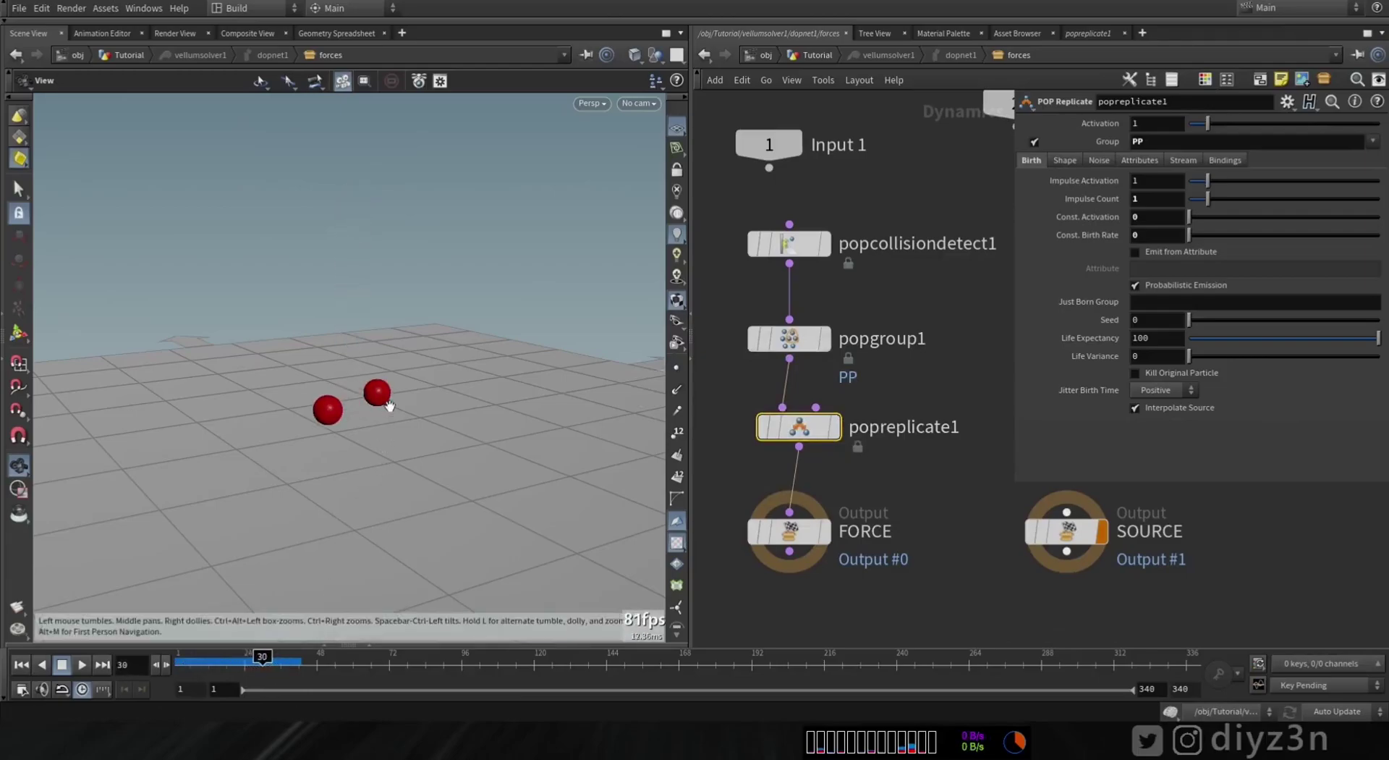
Step: Enable Kill Original Particle on the POP Replicate node, scrub the early frames, and return to frame 1
left_click(1146, 377)
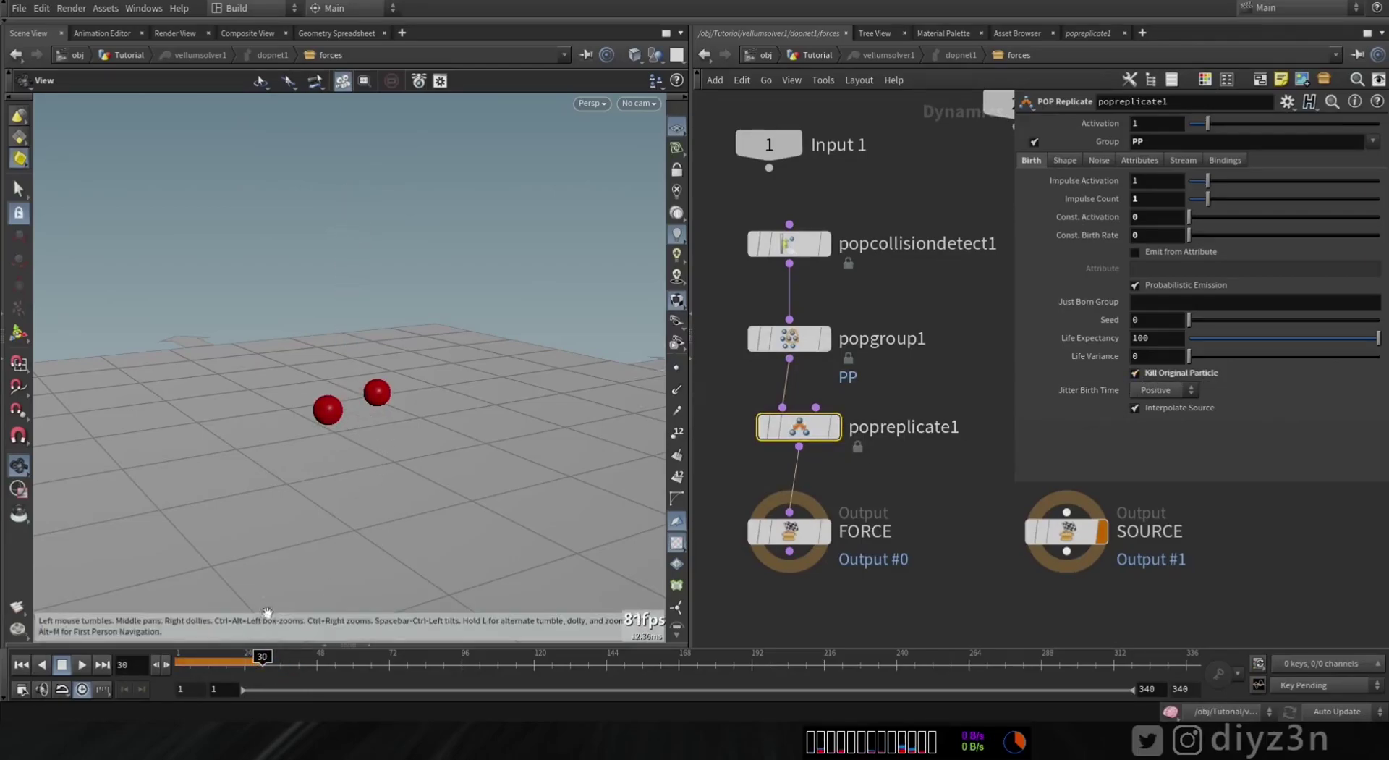
left_click_drag(181, 663, 245, 664)
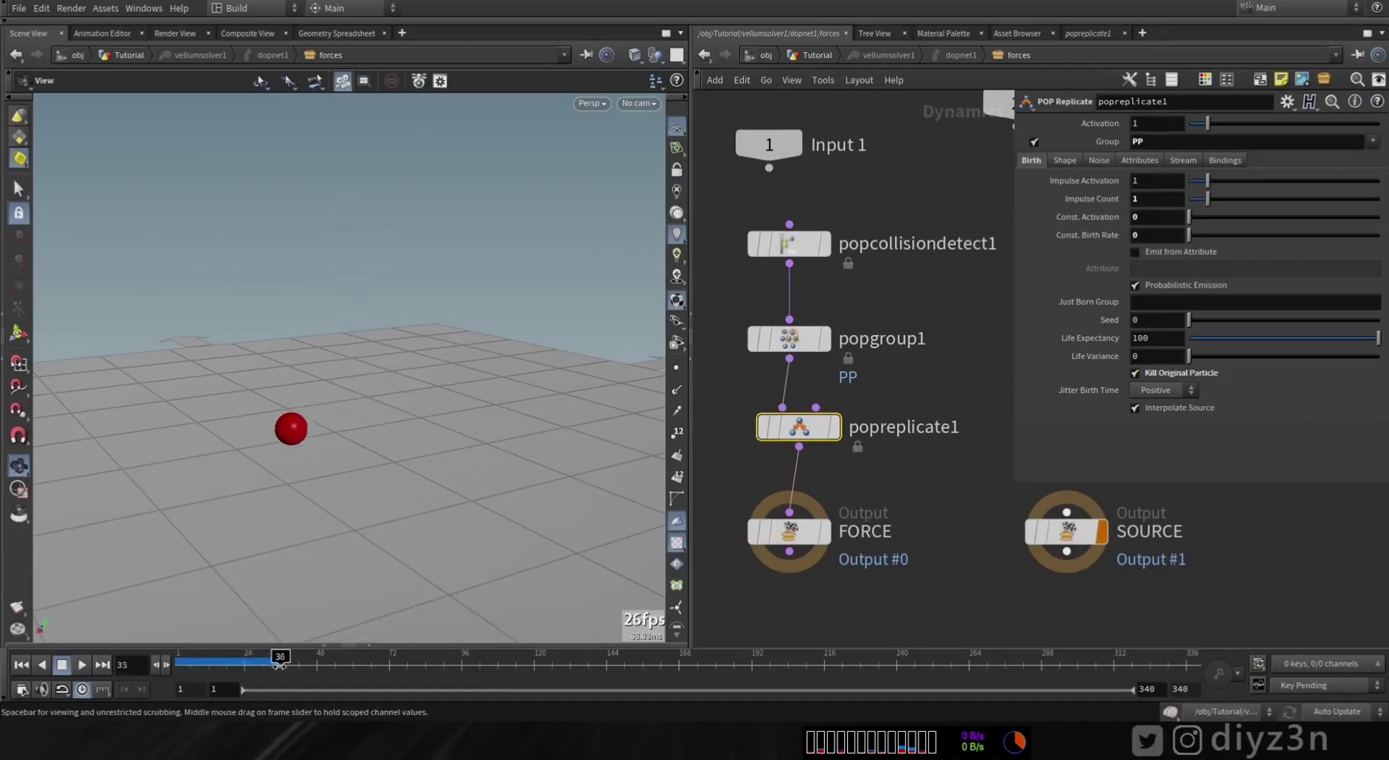
key("ctrl+Up")
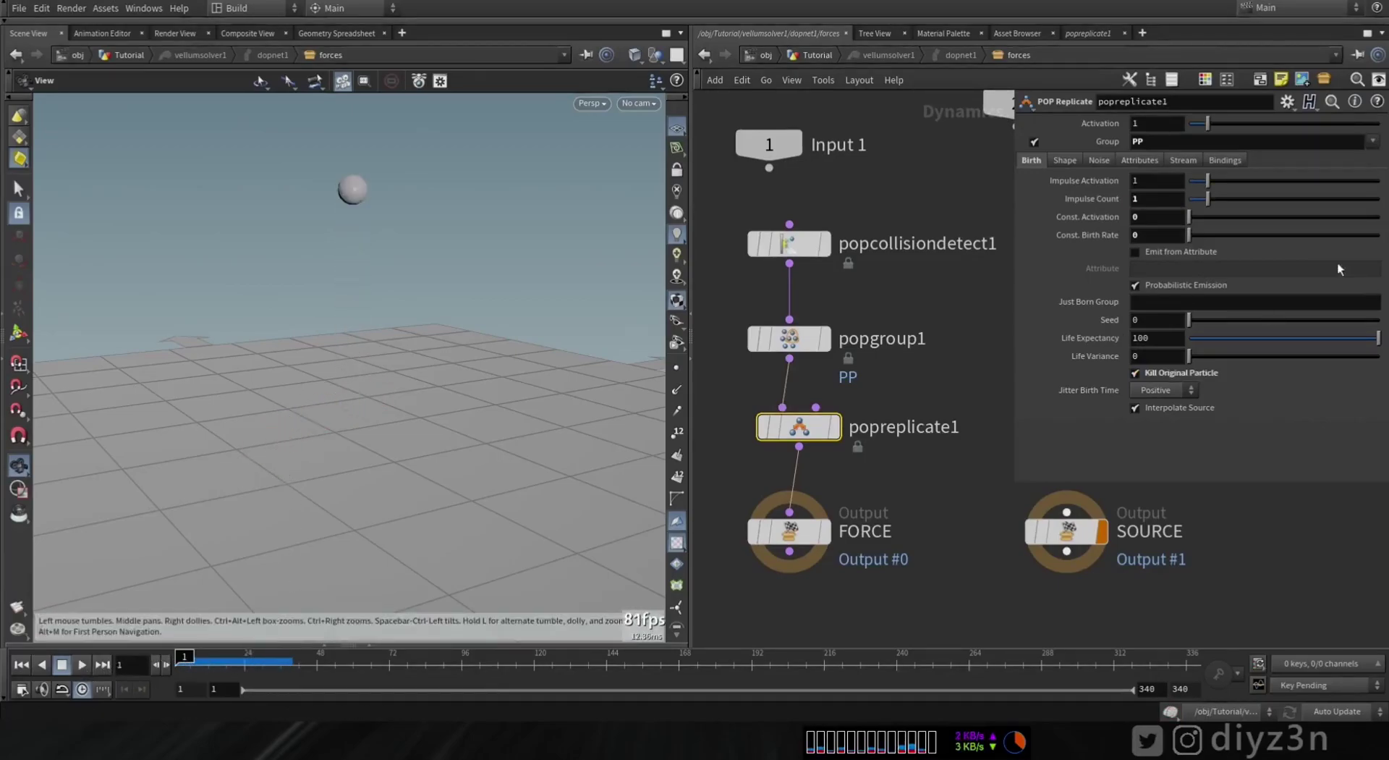
Step: Set the POP Replicate Impulse Count to 5, play the simulation, and scrub back to frame 11
left_click_drag(1224, 202, 1255, 200)
type("5")
key("Return")
left_click(82, 664)
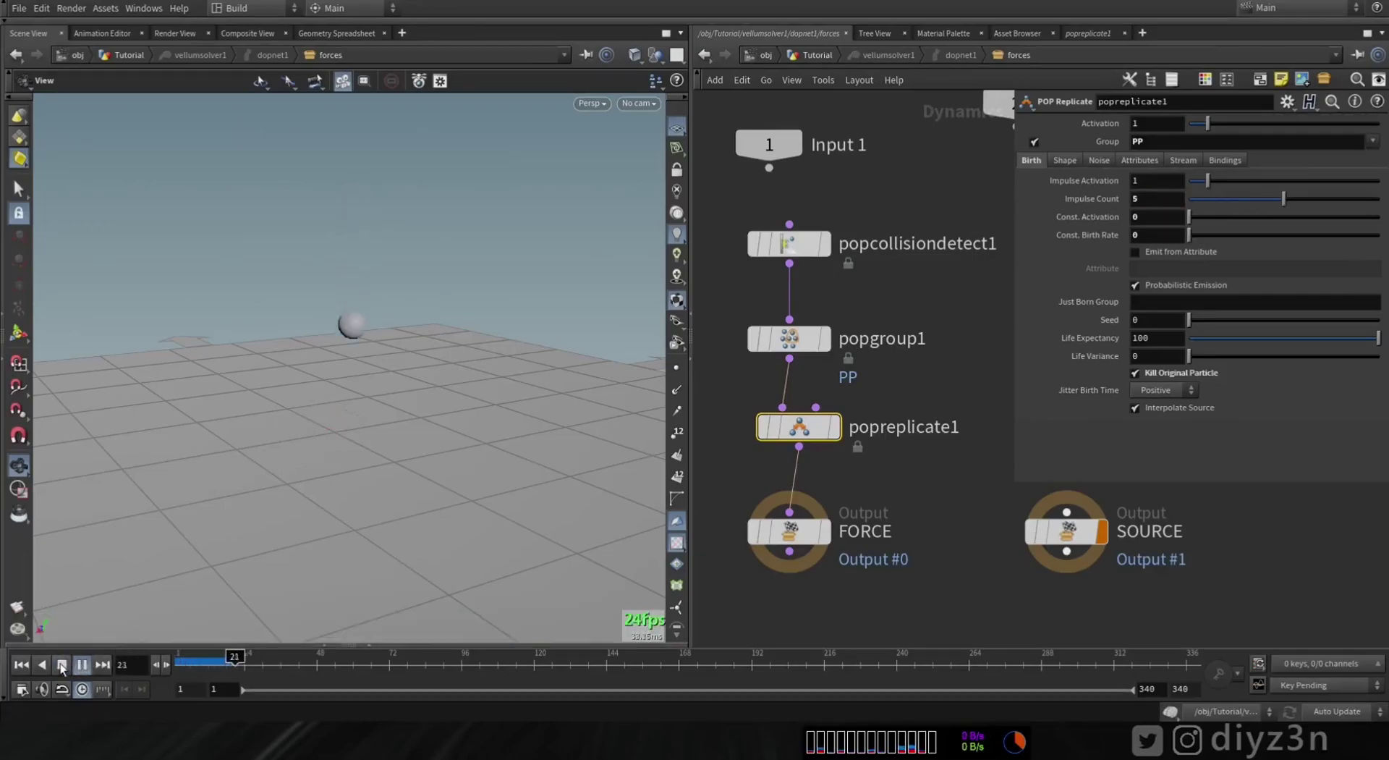
left_click(229, 664)
mouse_move(228, 664)
left_mouse_down()
mouse_move(284, 665)
mouse_move(206, 664)
left_mouse_up()
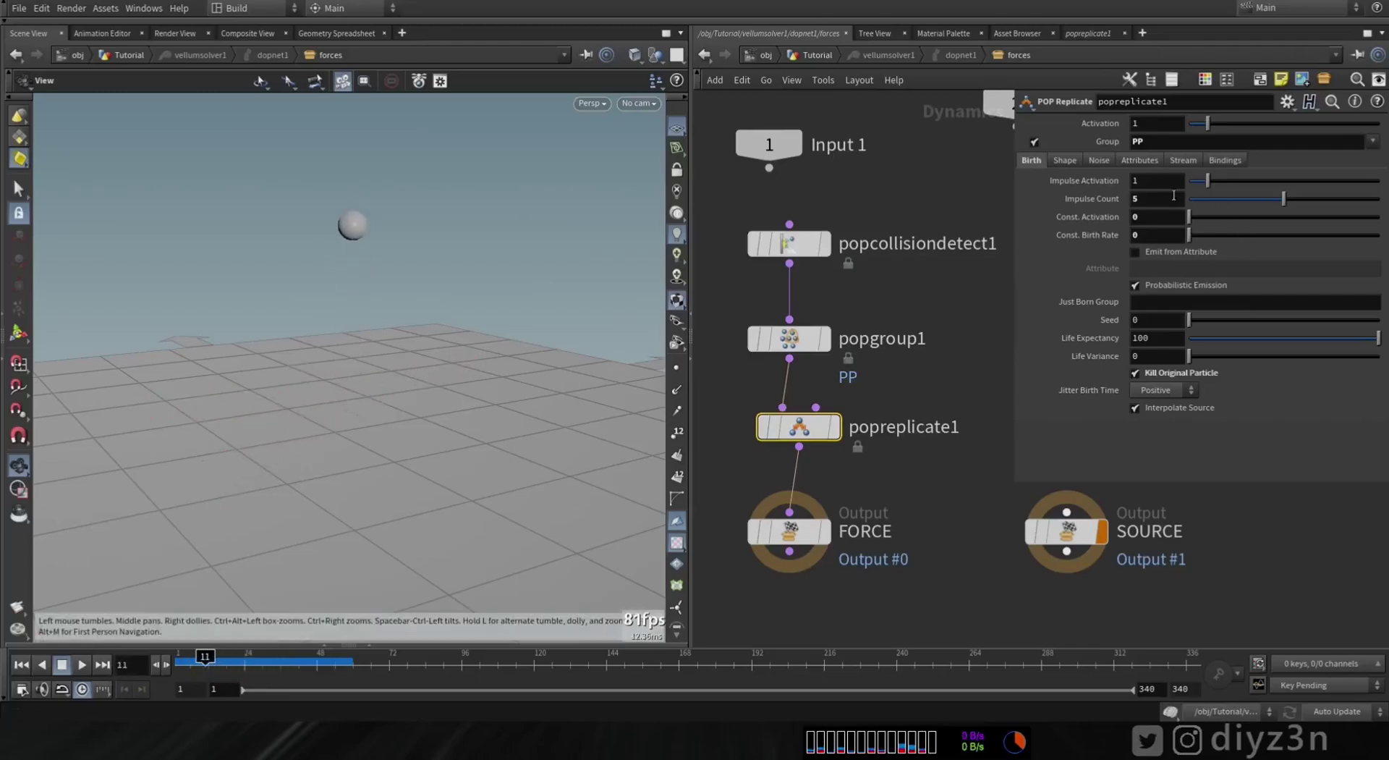
Step: Try an Impulse Count of 50 with the simulation playing, and set the count back to 5
type("0")
key("Return")
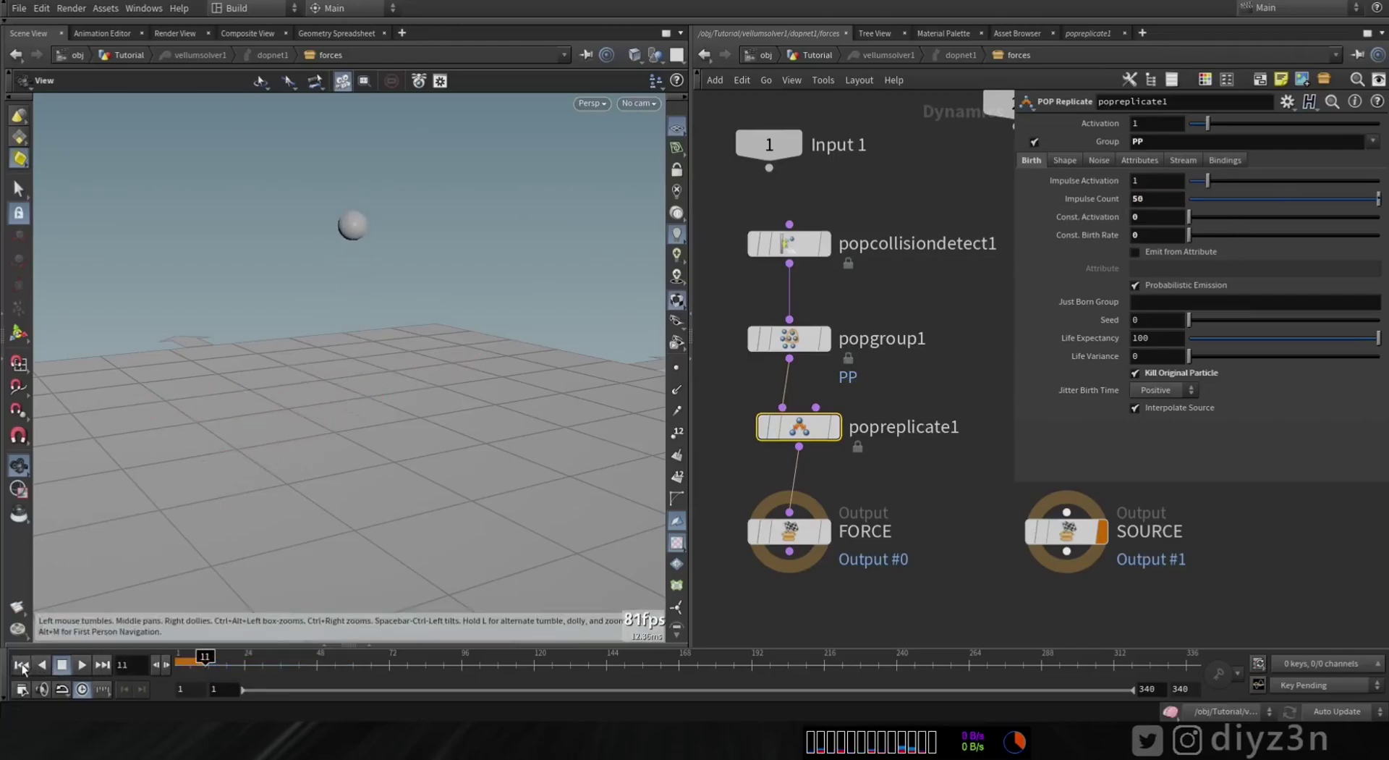
left_click(82, 664)
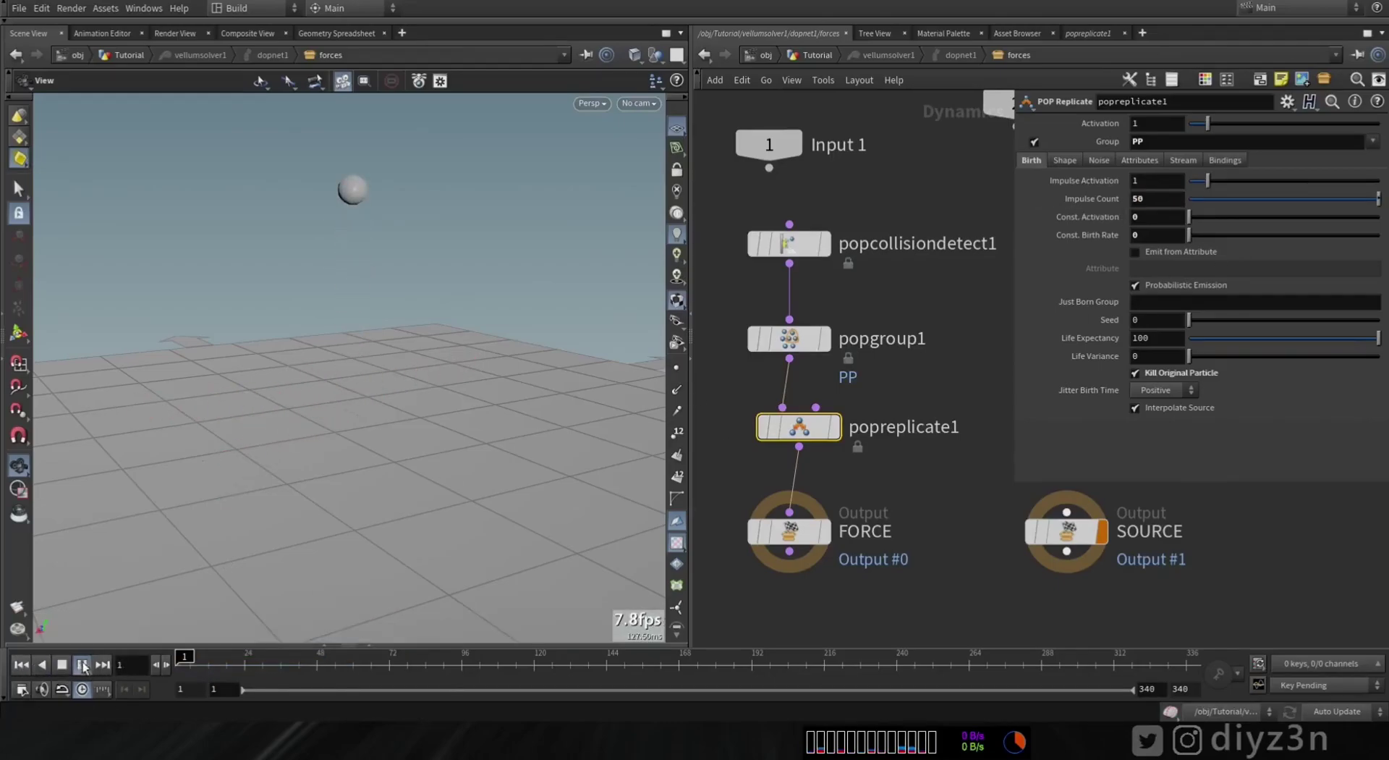
left_click(192, 668)
left_click(1172, 199)
type("5")
key("Return")
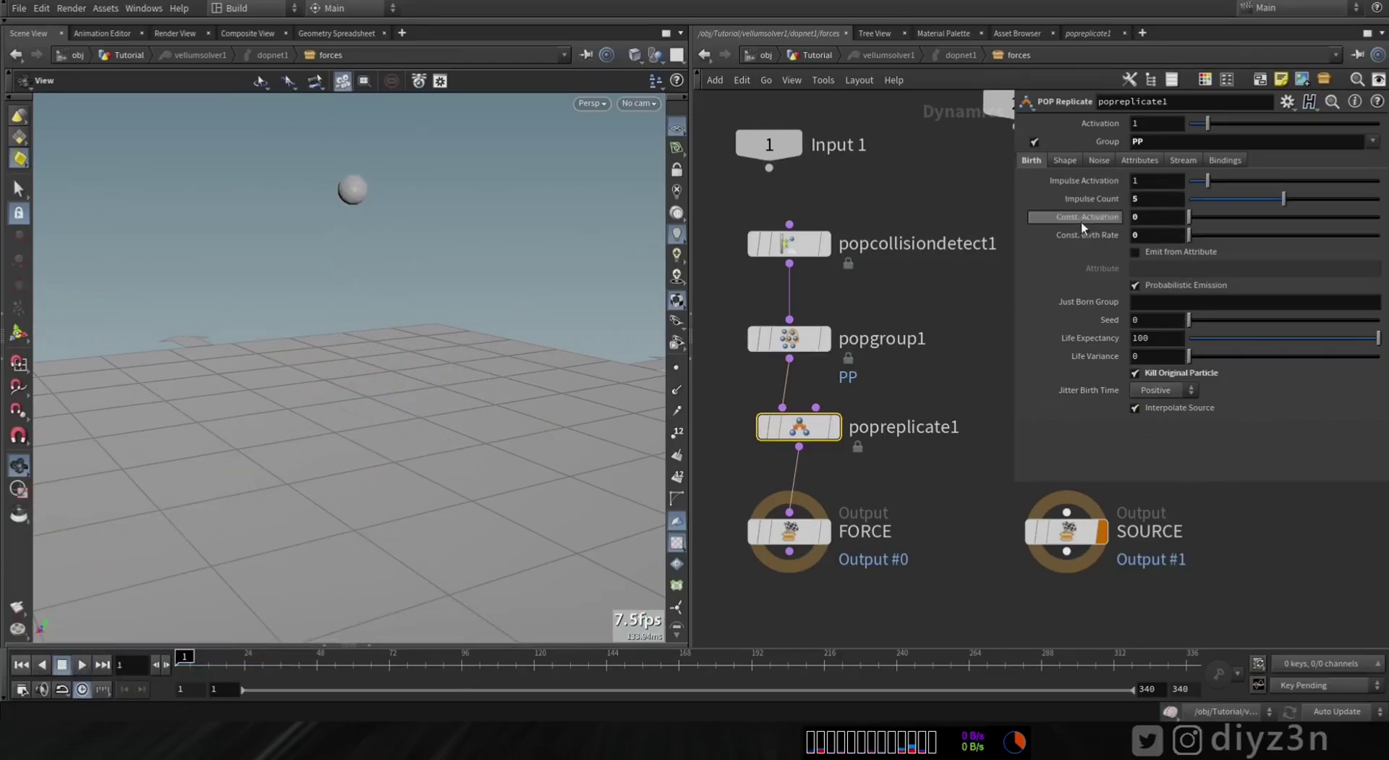
Step: Try Add Noise on the POP Replicate node, play the simulation, and return to frame 1
left_click(1067, 160)
left_click(1099, 161)
left_click(81, 664)
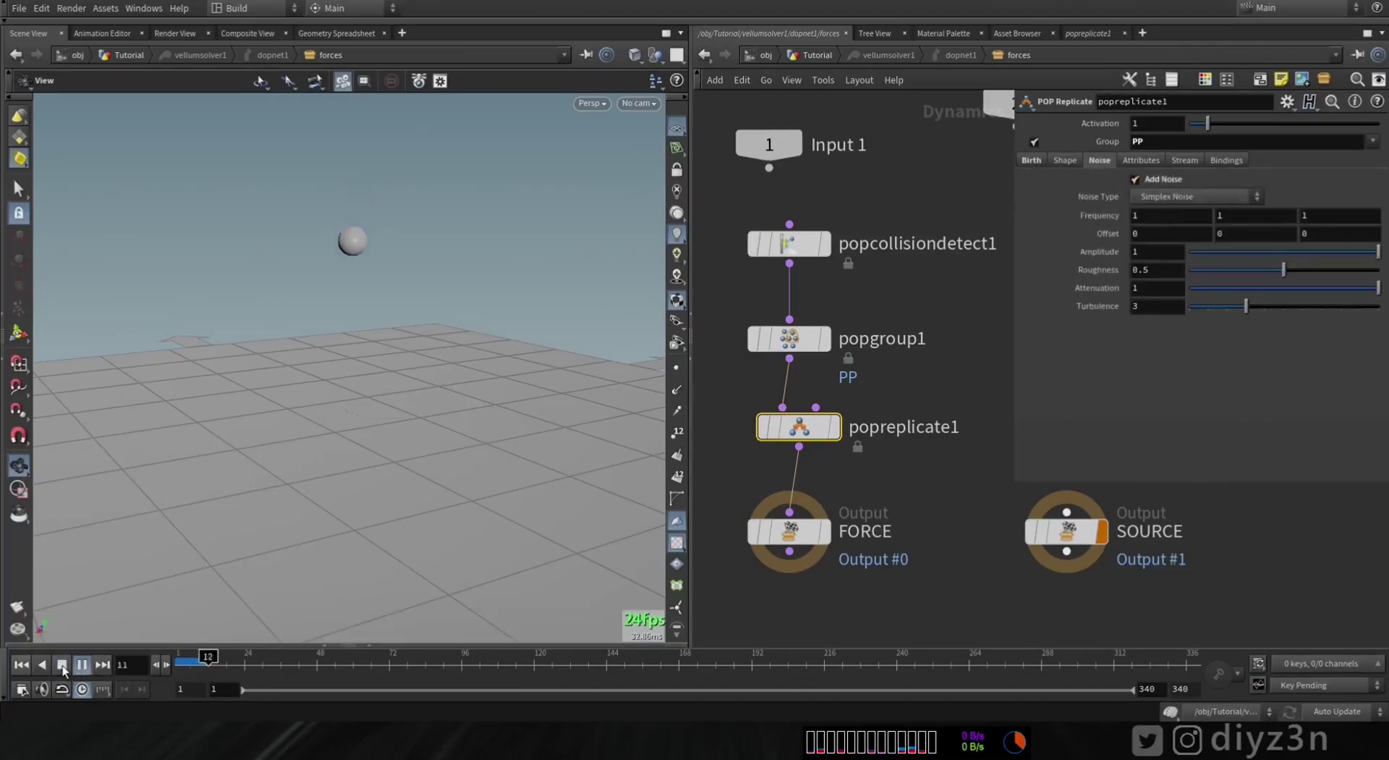
left_click(21, 664)
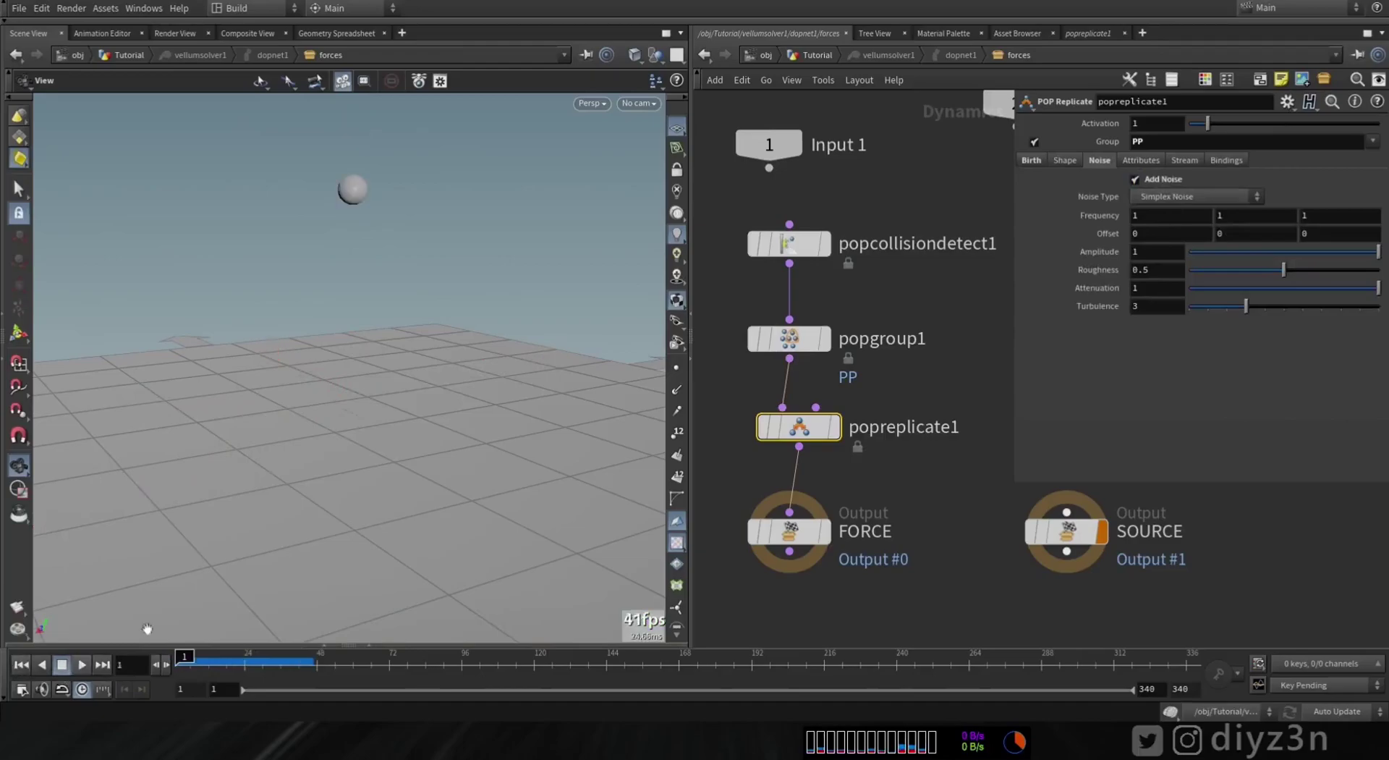
Step: Set POP Replicate's Initial Velocity to Add to inherited velocity and play the simulation with X velocities of 50 and -5
left_click(1152, 161)
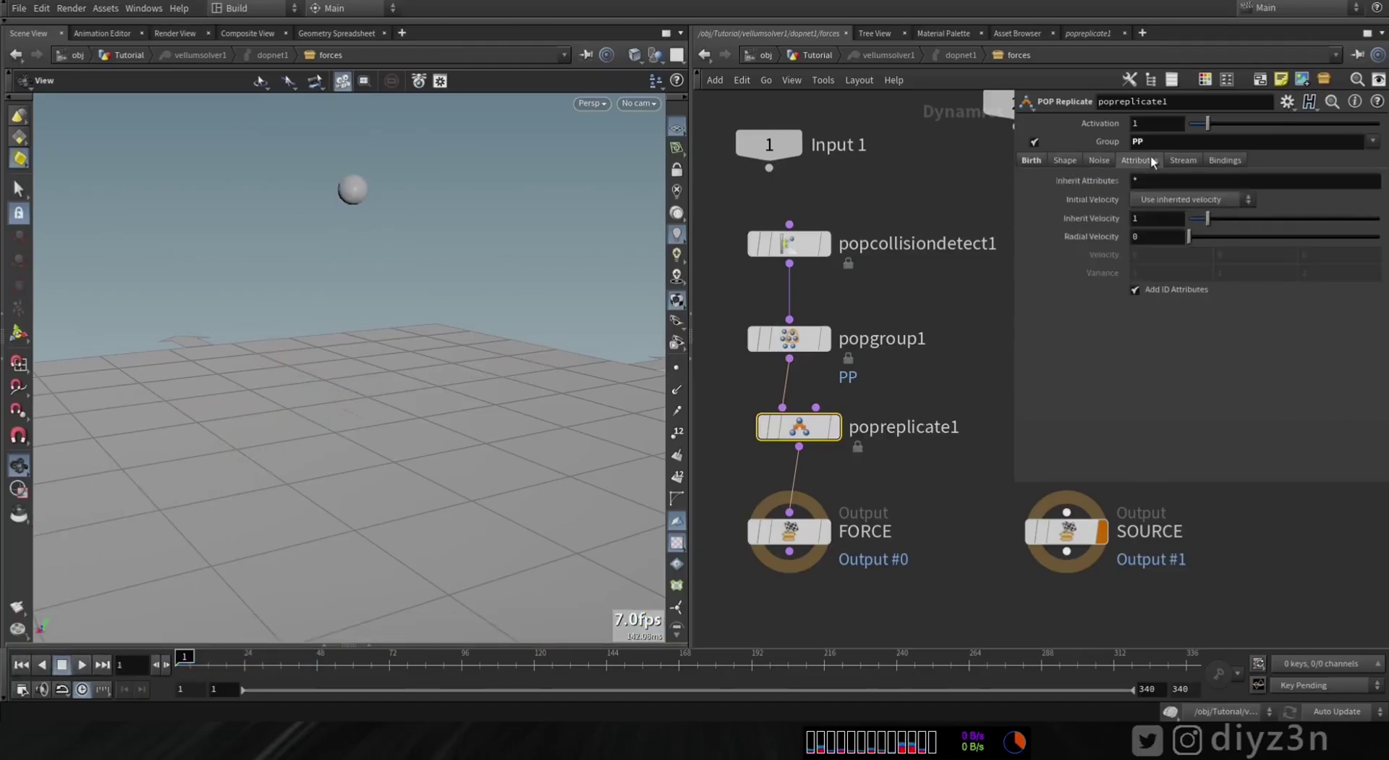
left_click(1186, 200)
left_click(1184, 215)
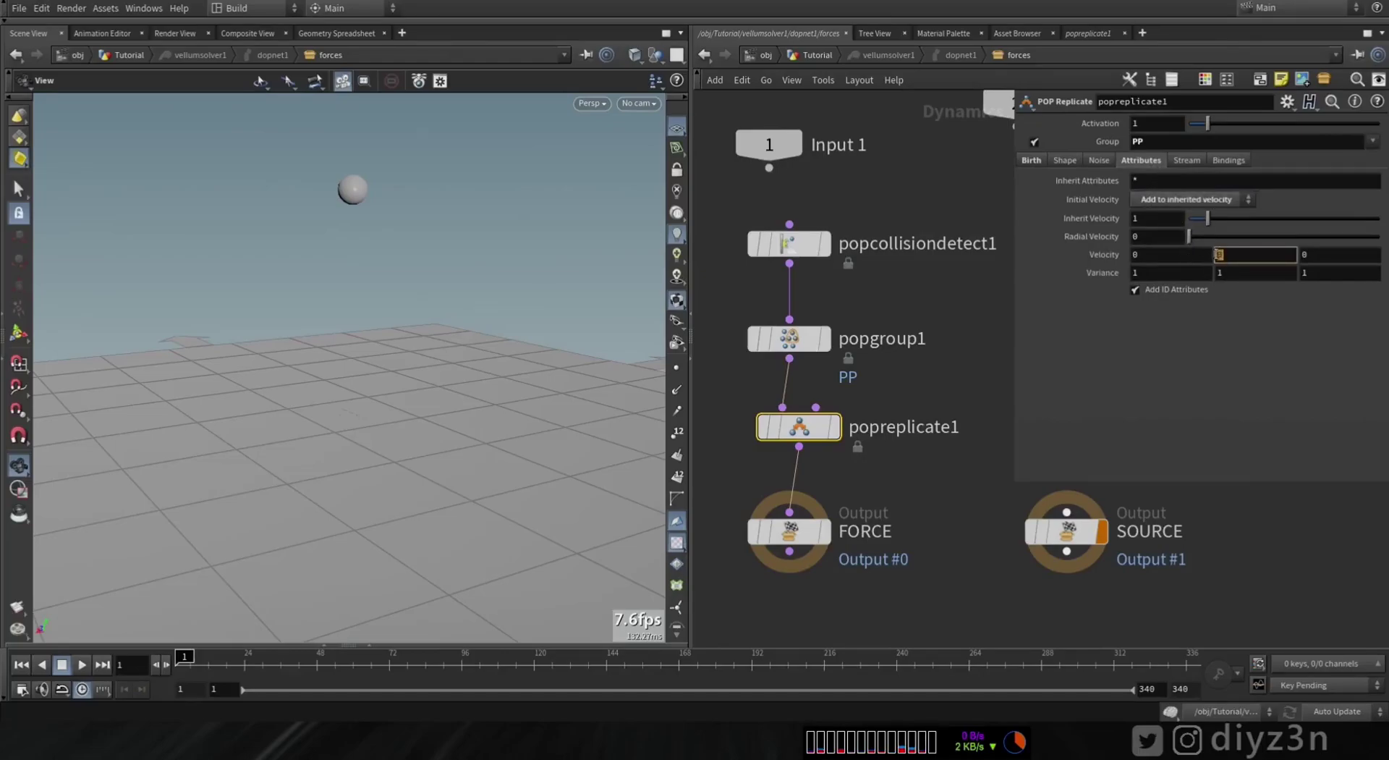
key("Return")
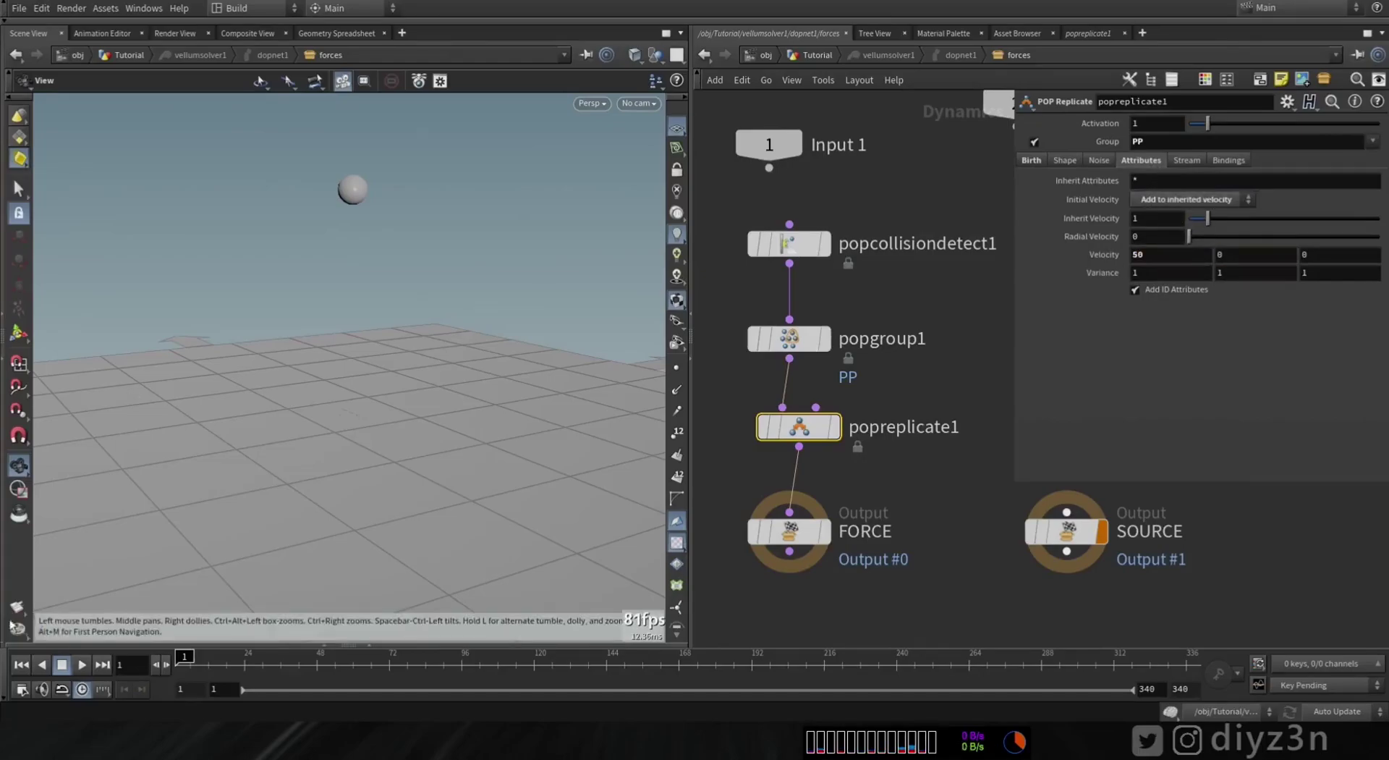
left_click(82, 664)
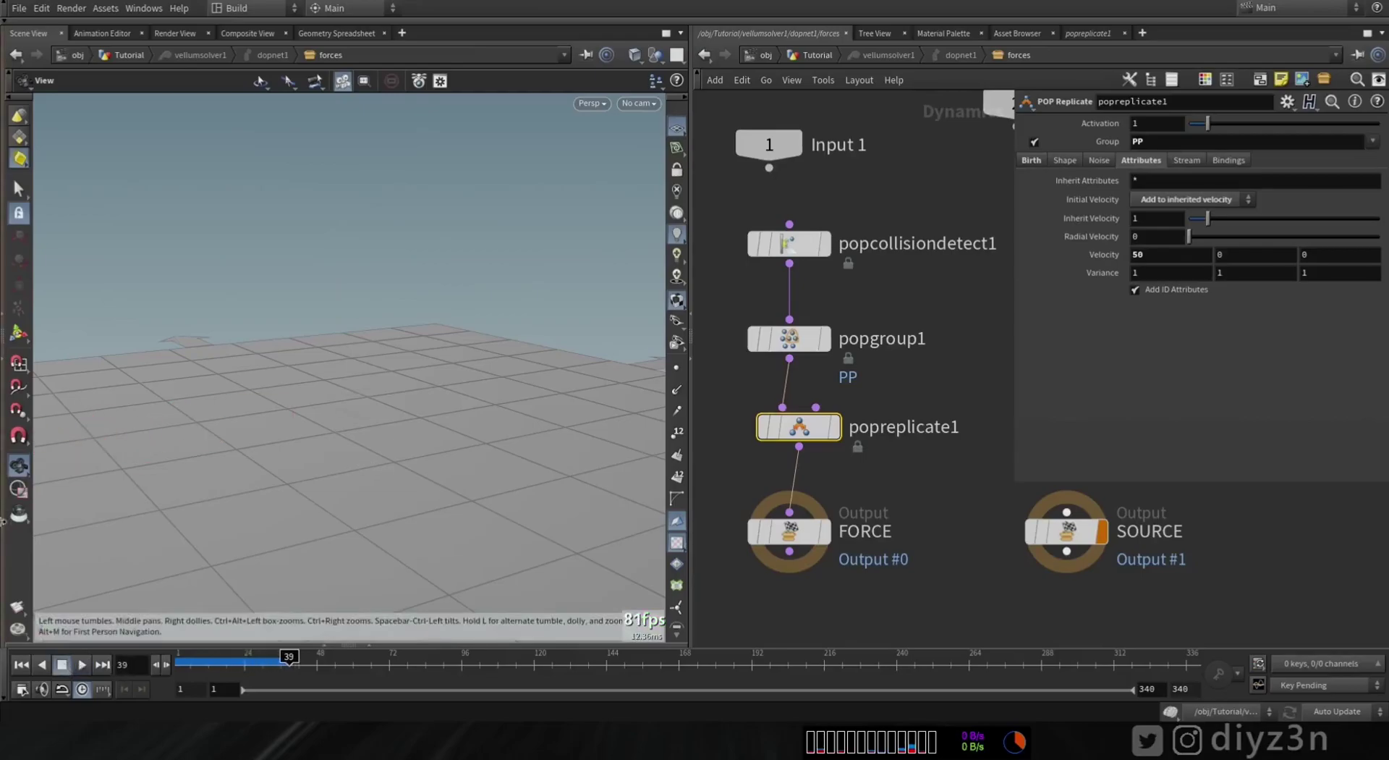
key("Return")
left_click(22, 664)
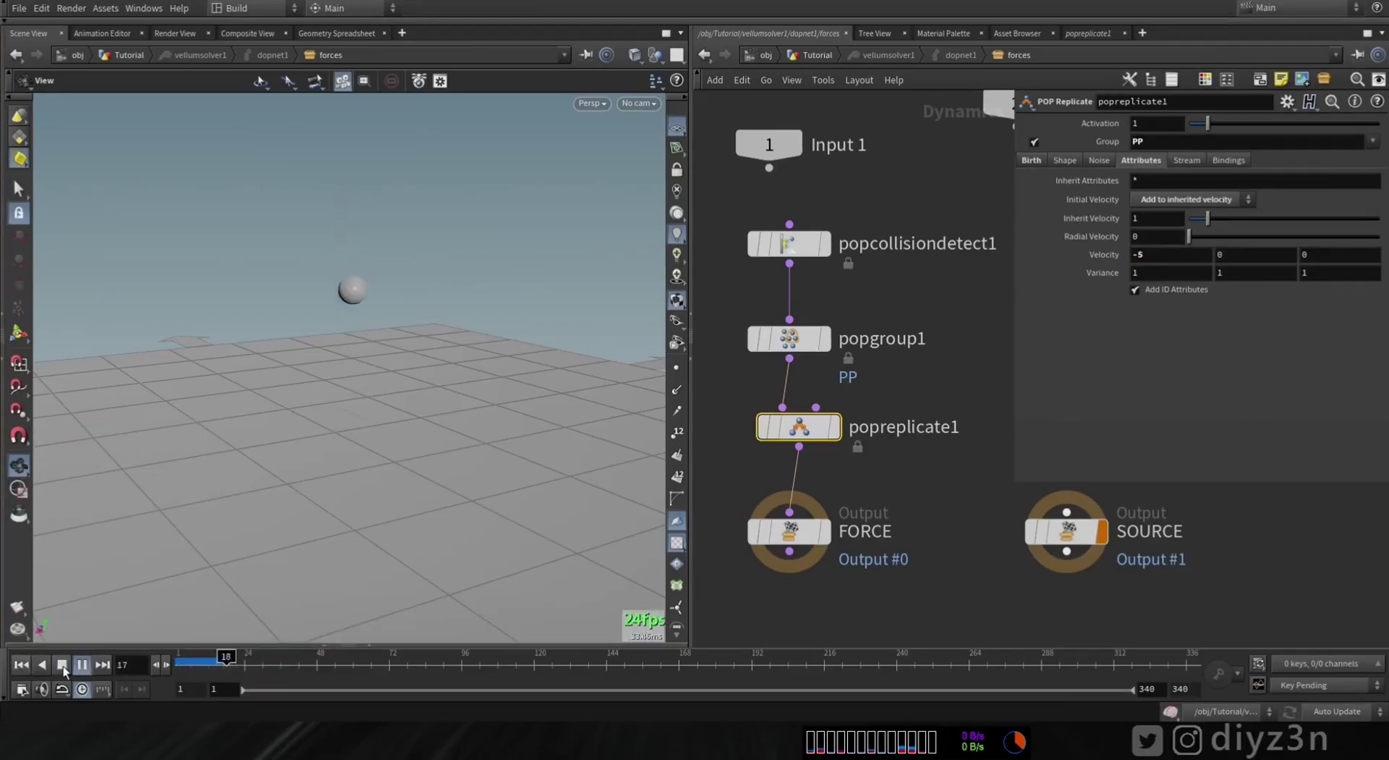
Step: Try a Y velocity of 5 on POP Replicate, play the simulation, and return to frame 1
left_click(21, 663)
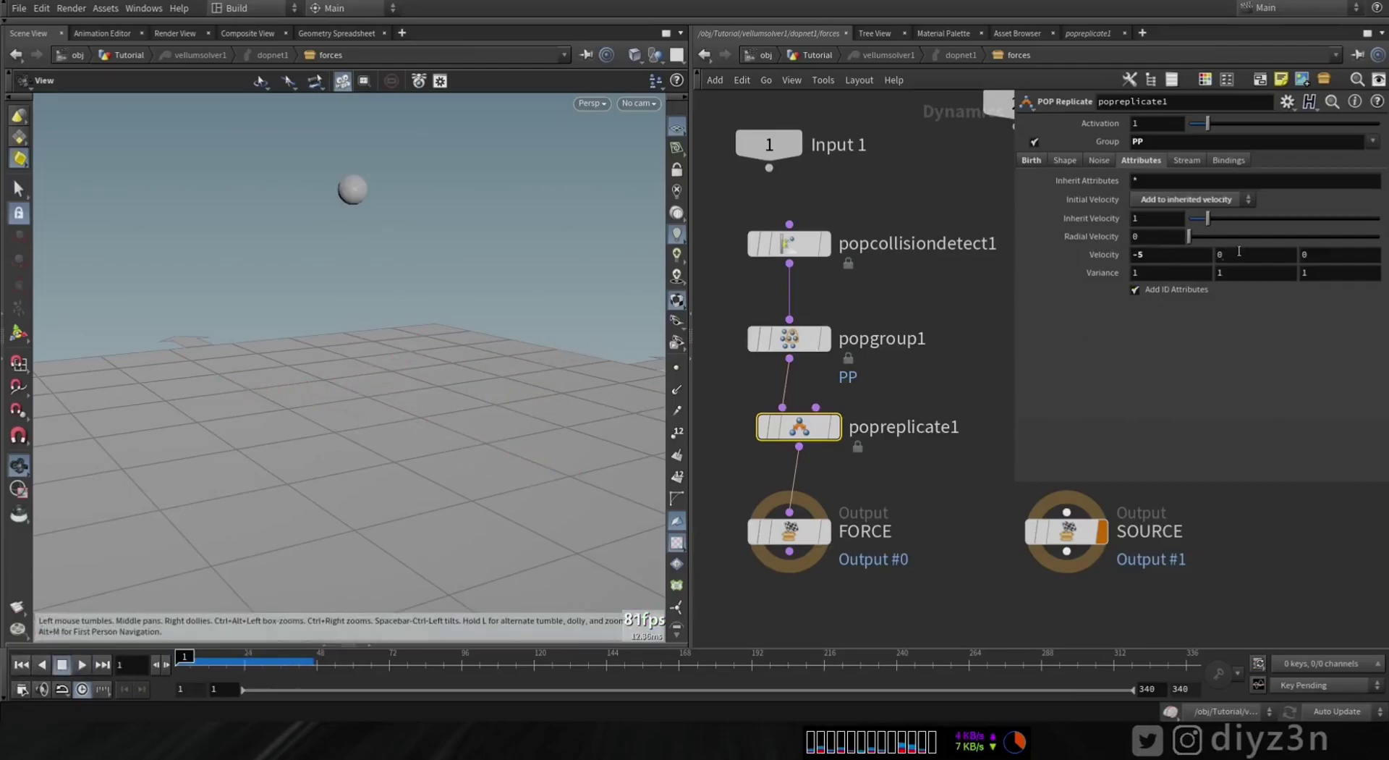
left_click(81, 664)
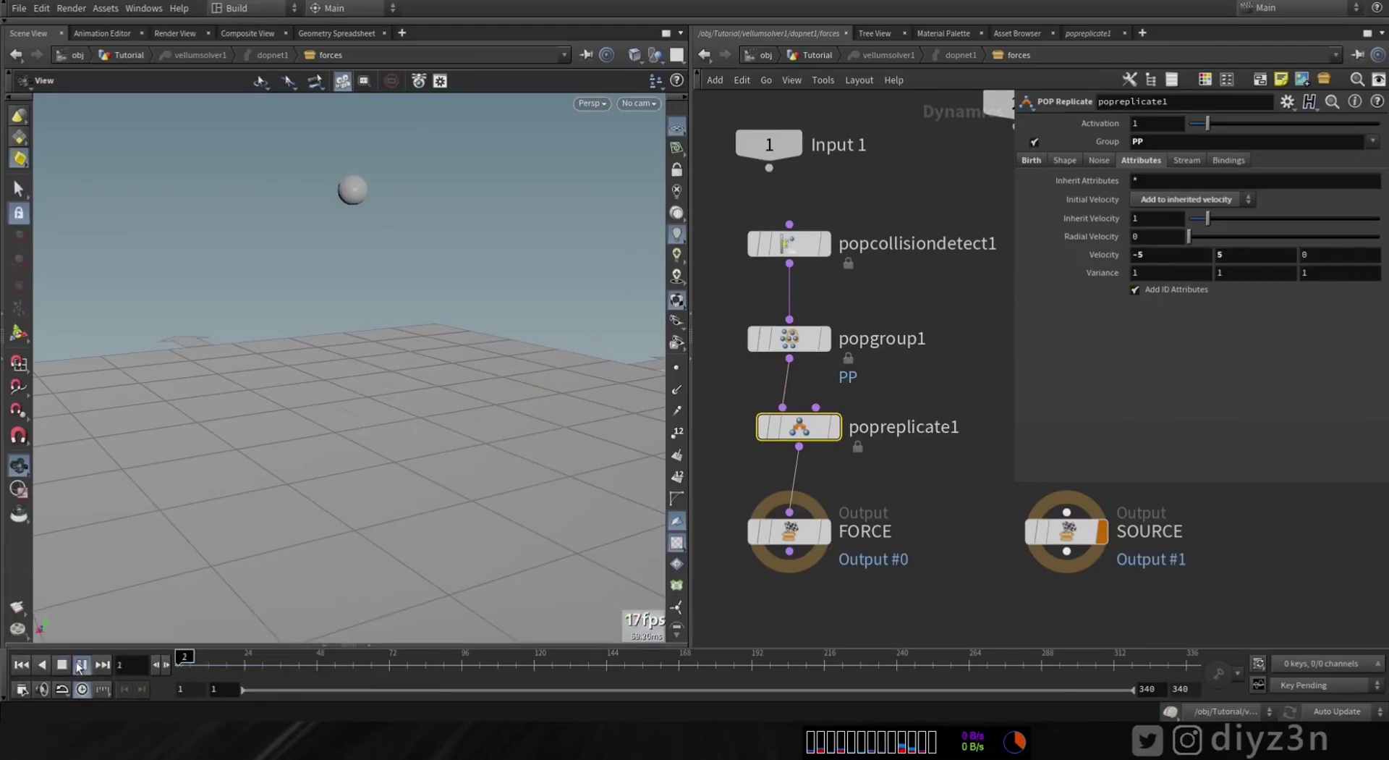
left_click_drag(493, 360, 376, 434)
left_click(220, 658)
left_click_drag(220, 658, 184, 658)
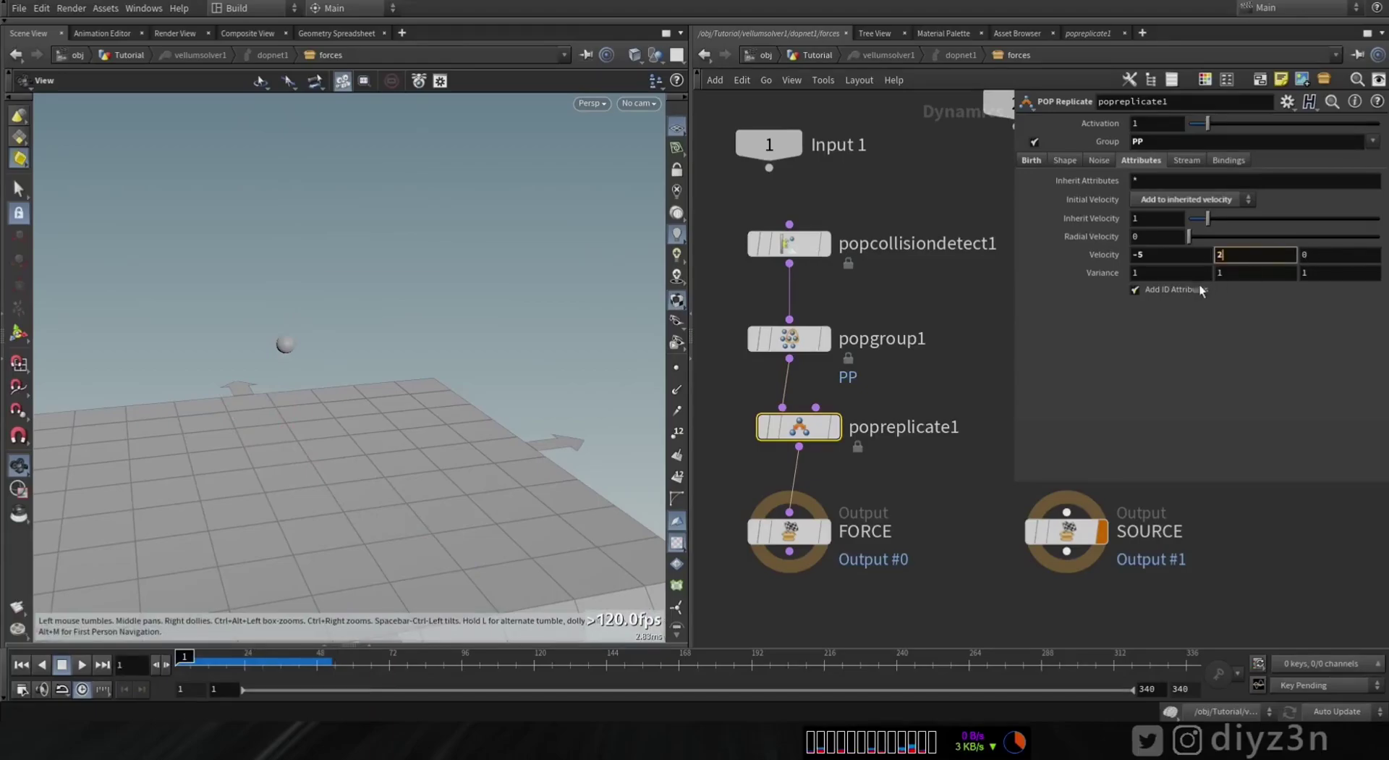
Step: Set POP Replicate's Y velocity to 2 and its Variance to 0, 0, 0, and play the simulation
key("Tab")
key("Tab")
type("0")
key("Tab")
type("0")
left_click(81, 664)
left_click(62, 664)
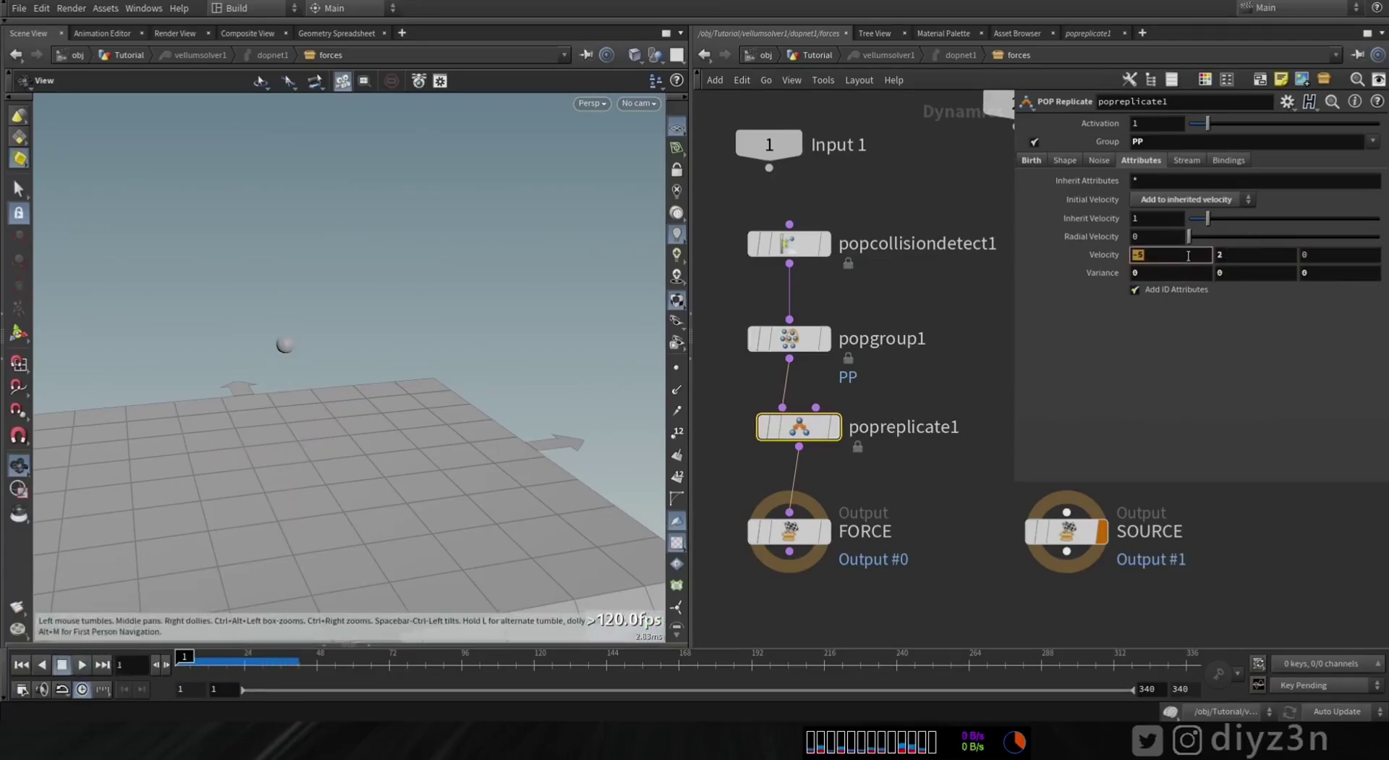
Step: Set POP Replicate's X velocity to -10, play the simulation, and return to frame 1
key("Return")
left_click(81, 664)
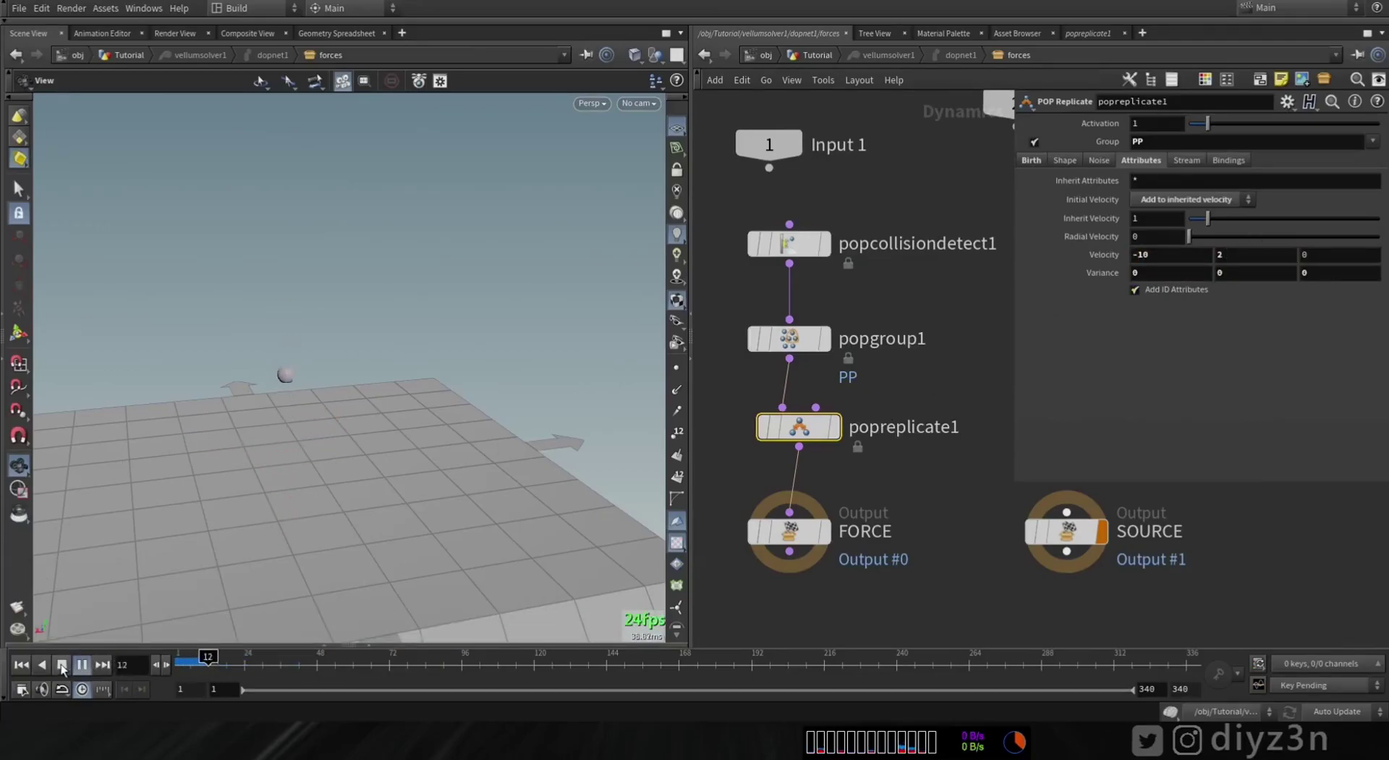
left_click(208, 659)
left_click_drag(207, 659, 184, 658)
left_click_drag(292, 412, 290, 362)
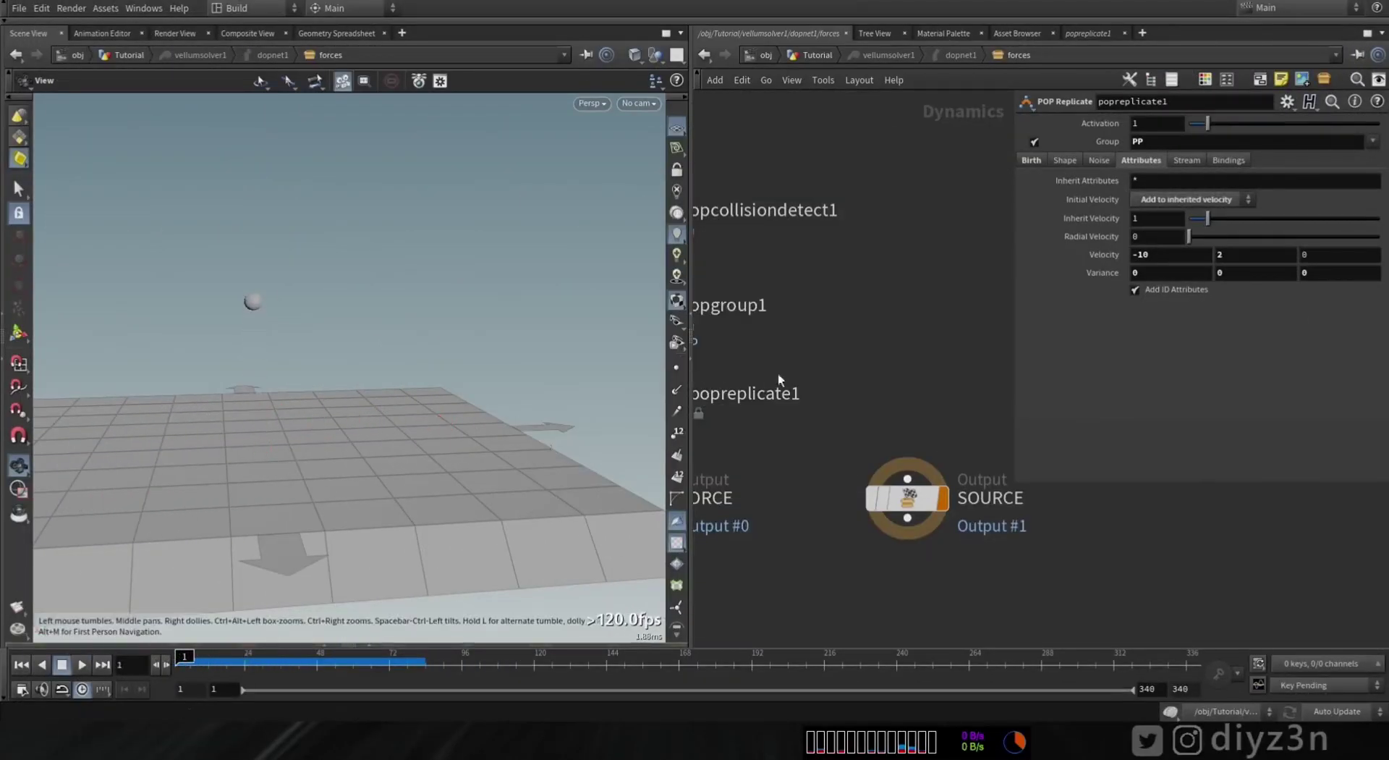
Step: Add a Vellum Source node connected to the SOURCE output
key("Tab")
mouse_move(987, 291)
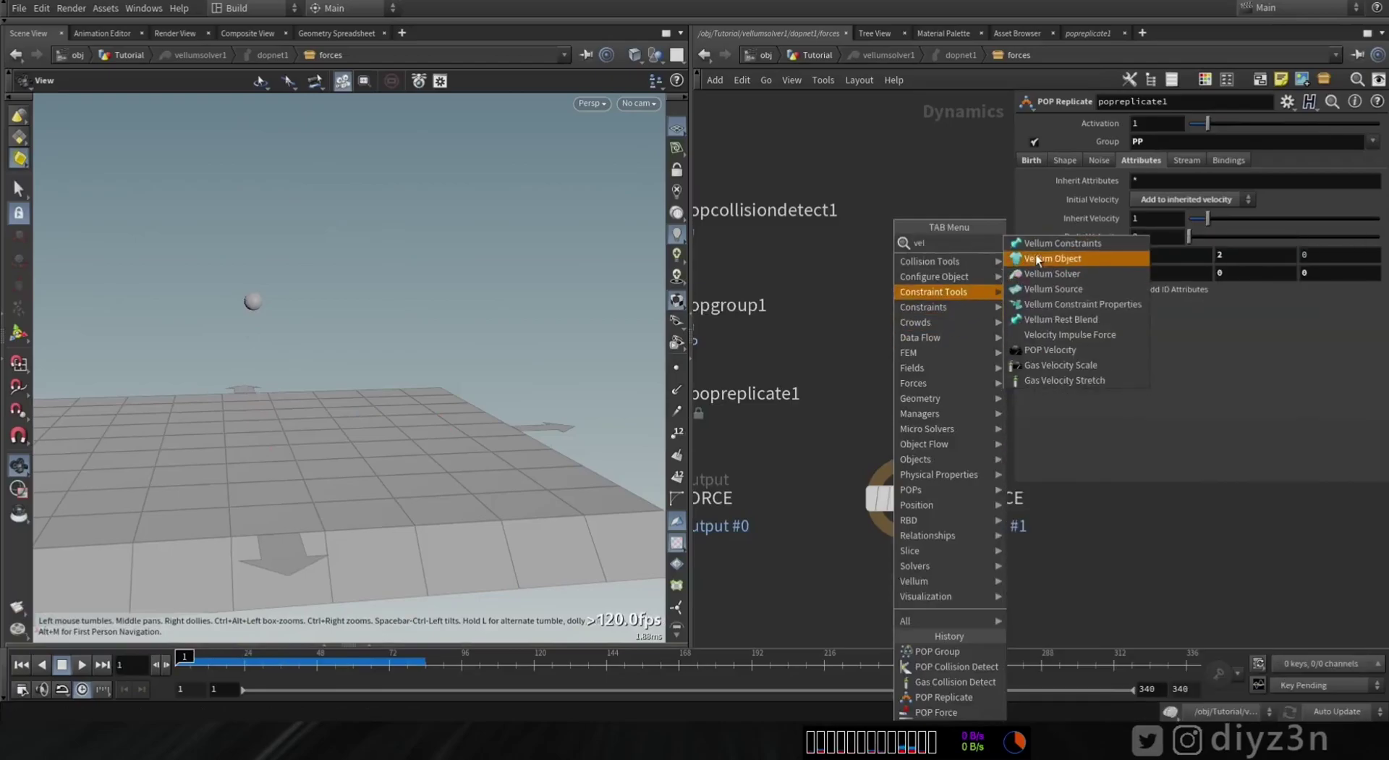
left_click(1048, 288)
left_click(902, 380)
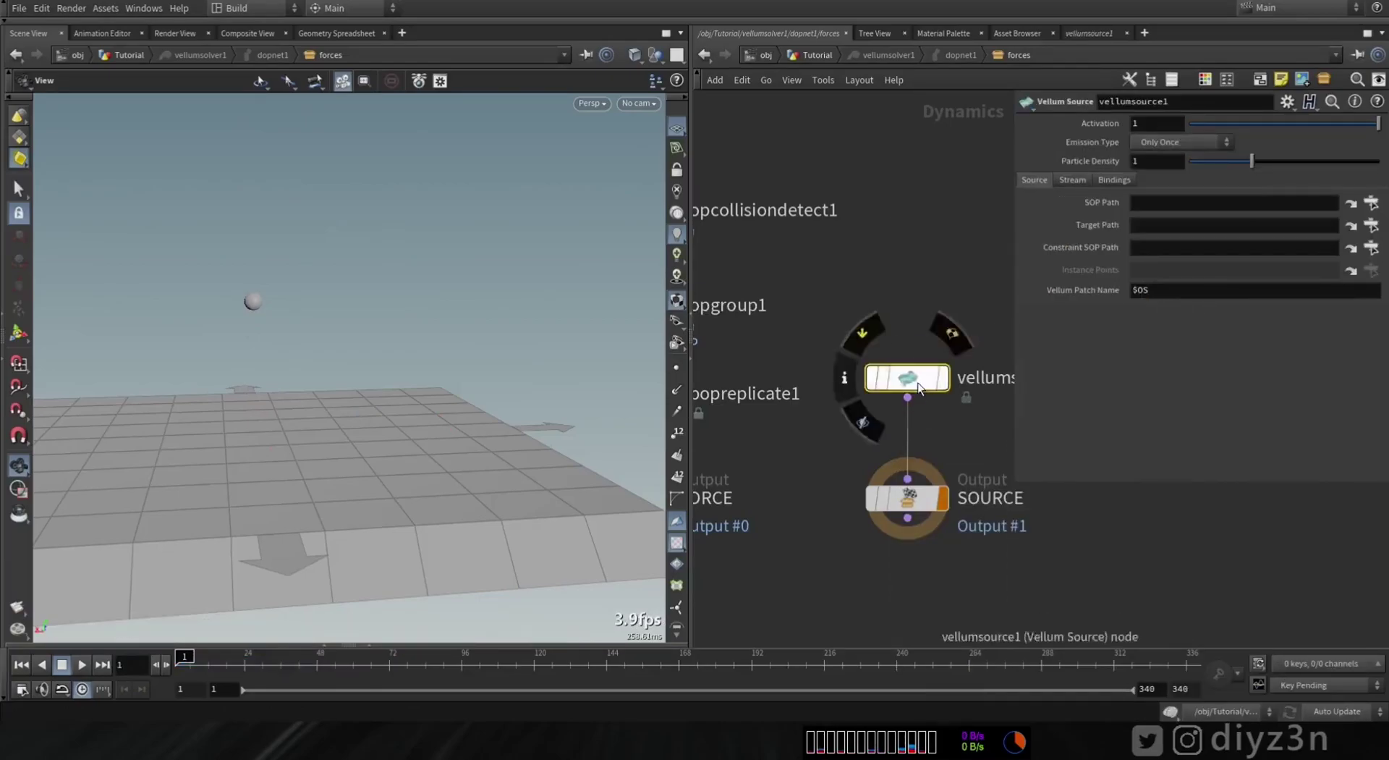
Step: Set the Vellum Source's SOP Path, Target Path and Constraint SOP Path to /obj/Tutorial/vellumconstraints_grain1
left_click(1371, 203)
left_click(1217, 157)
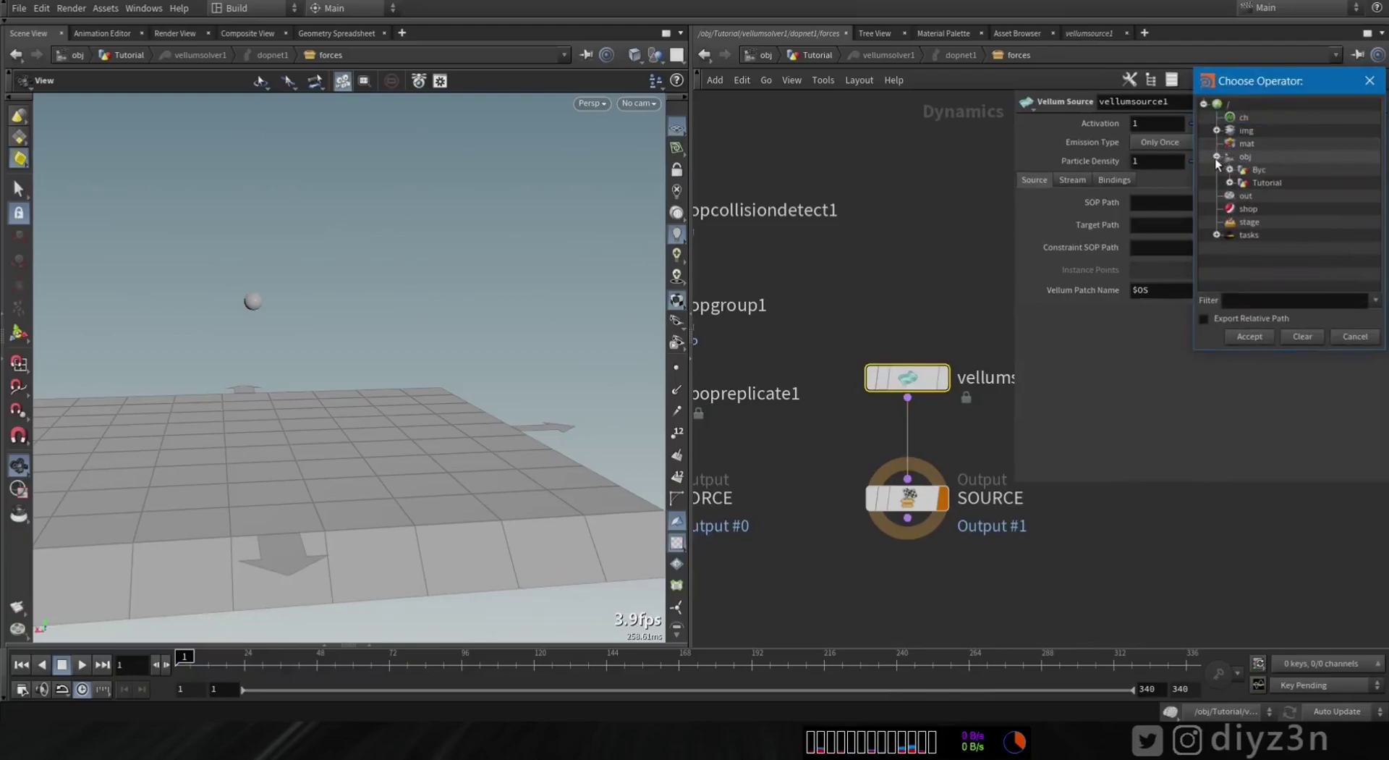
left_click(1229, 183)
scroll(1295, 210, "down", 2)
left_click(1292, 207)
double_click(1292, 207)
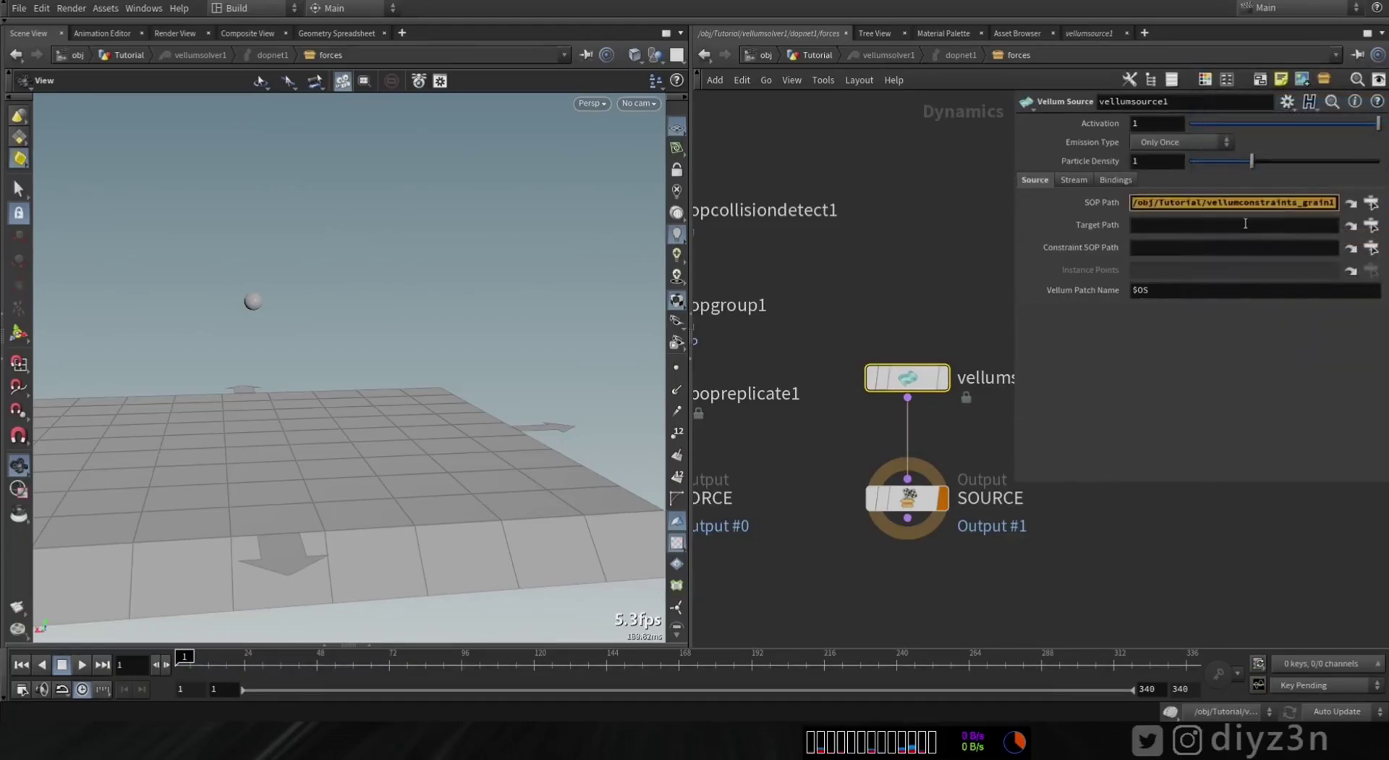
middle_click(1247, 224)
middle_click(1247, 246)
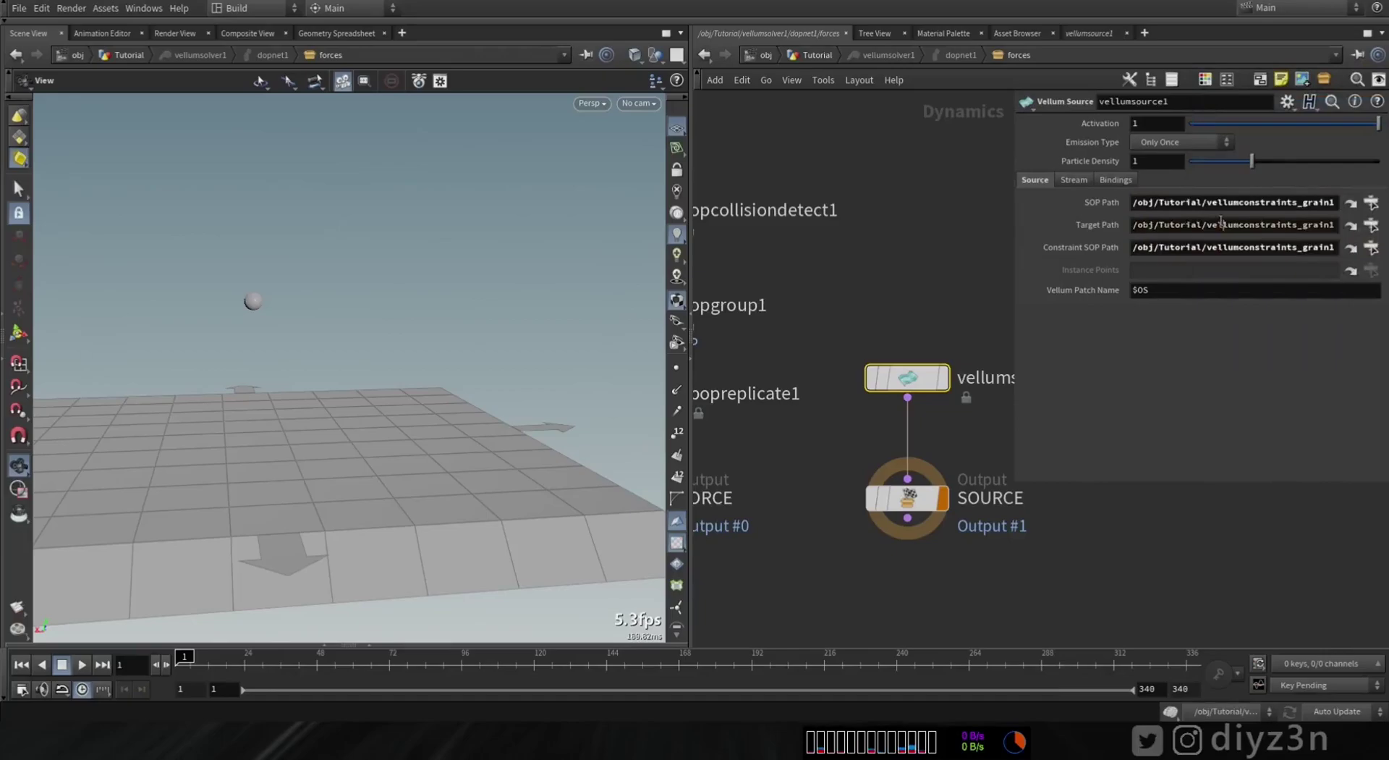
Step: Set the Vellum Source's Emission Type to Each Frame, play the simulation, and scrub to frame 52
left_click(1155, 146)
left_click(1175, 169)
left_click(83, 665)
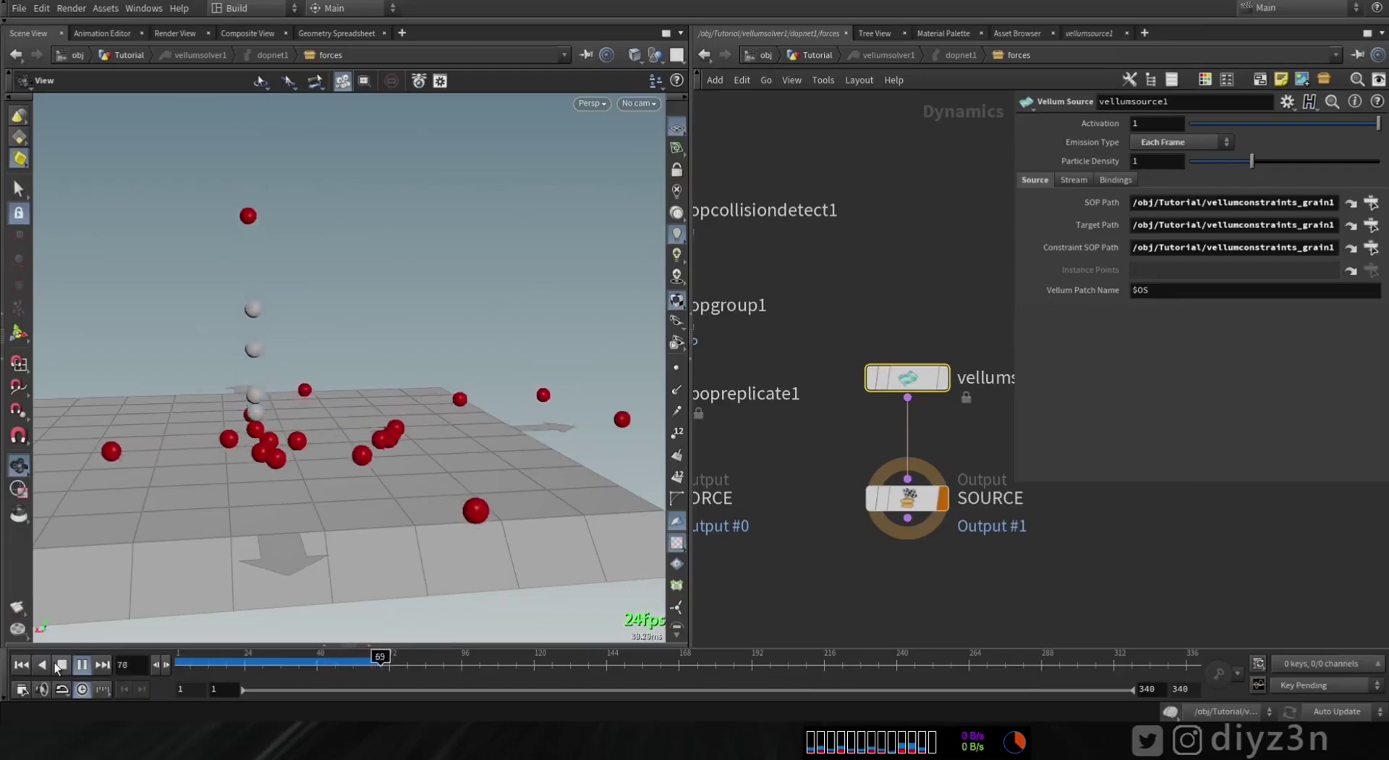
left_click(160, 664)
left_click_drag(185, 659, 327, 659)
left_click_drag(362, 434, 420, 438)
middle_click_drag(891, 276, 910, 262)
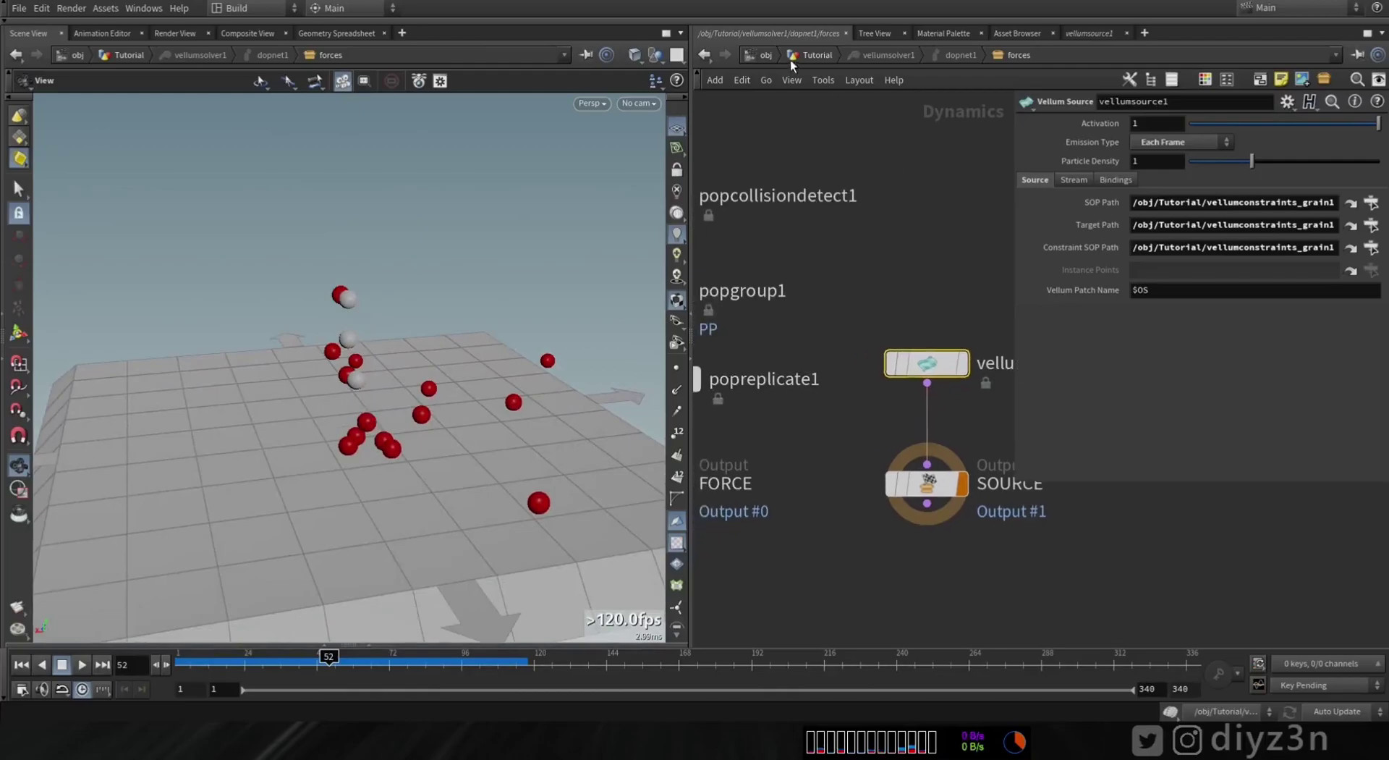
Step: Go up to the Tutorial network and read the error details of vellumsolver1
left_click(817, 55)
left_click(22, 664)
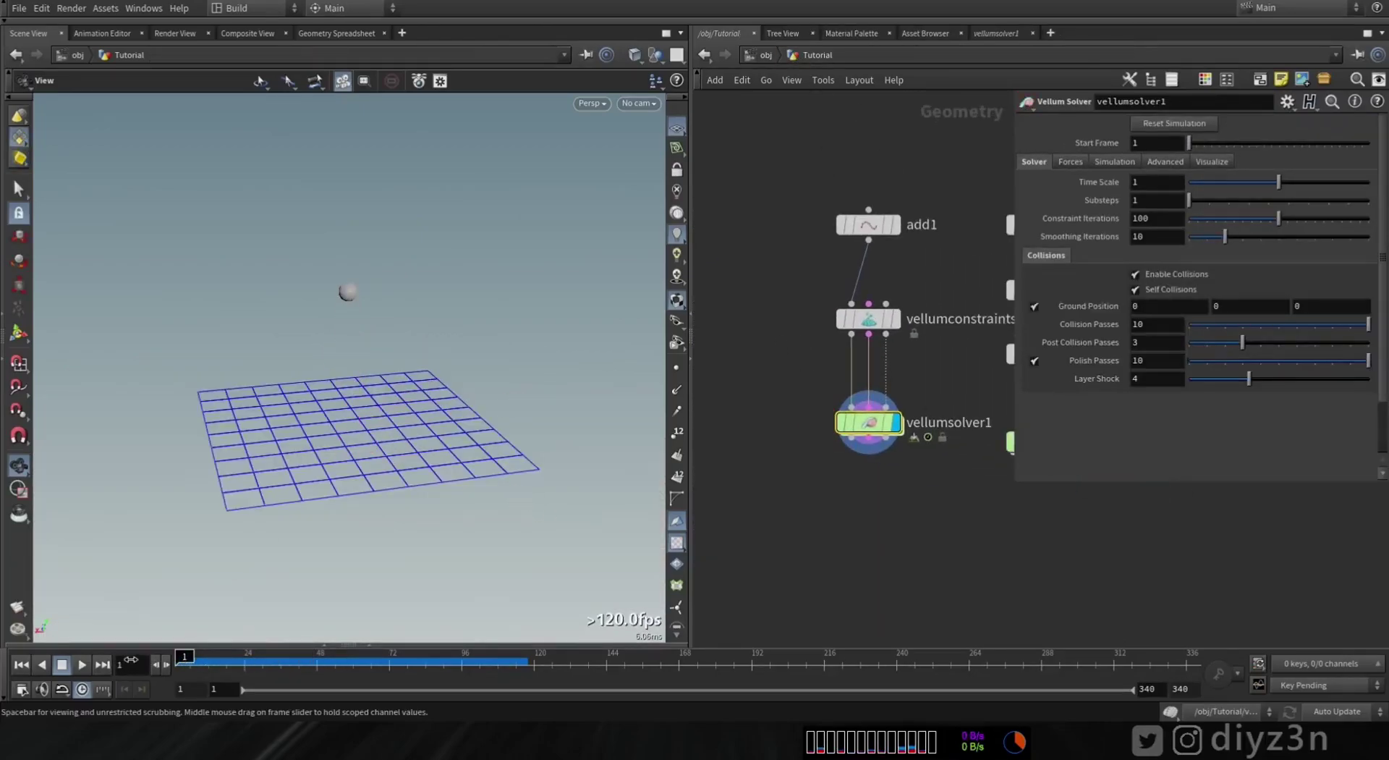
left_click(805, 432)
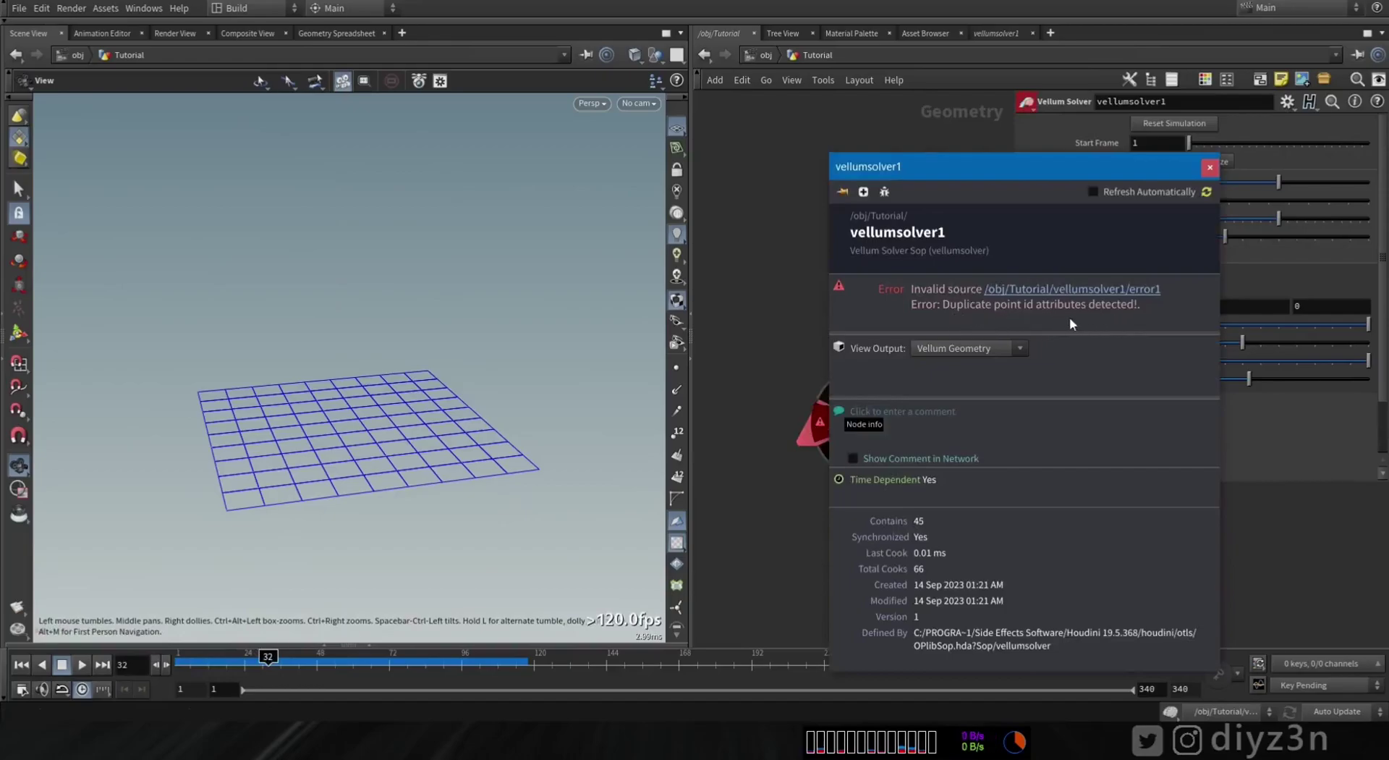
left_click(1209, 167)
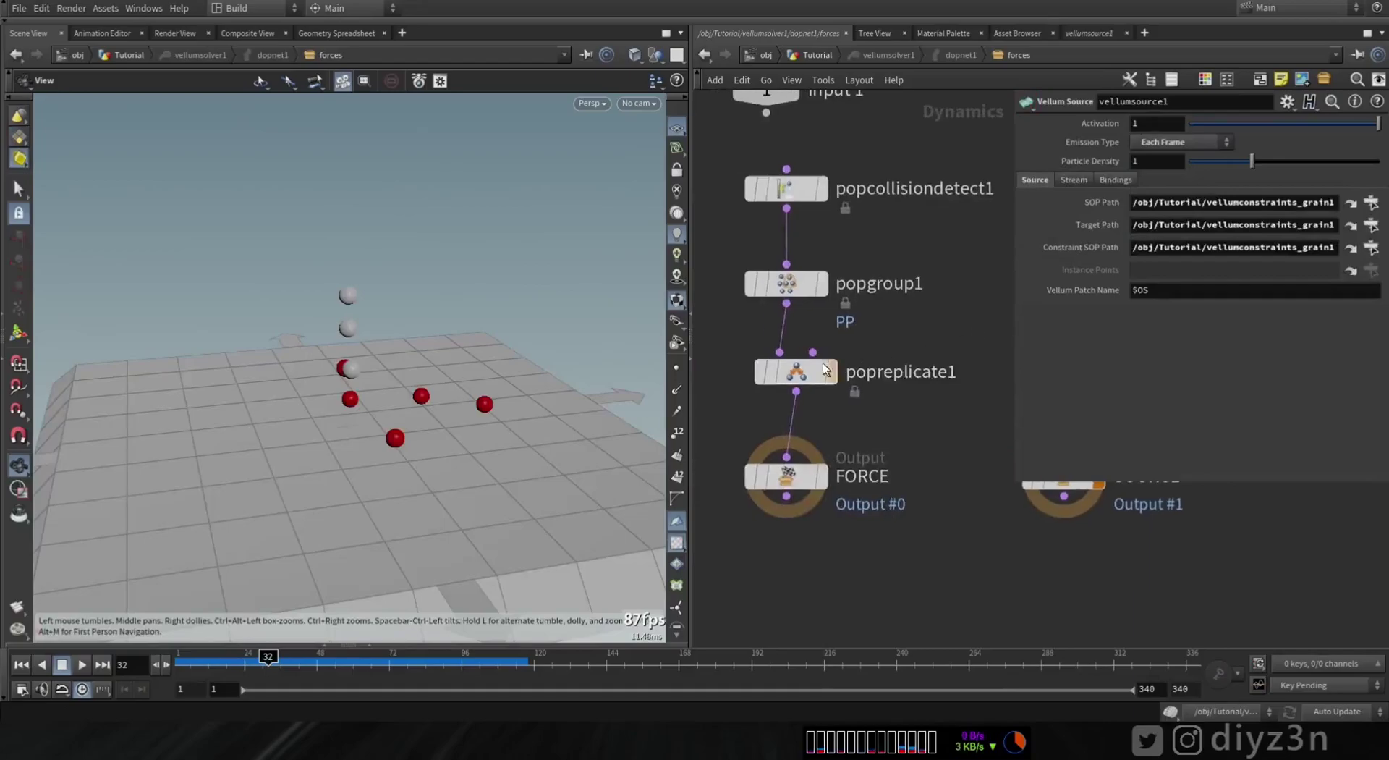
Step: Turn off Add ID Attributes on the POP Replicate node and return to frame 1
left_click(872, 368)
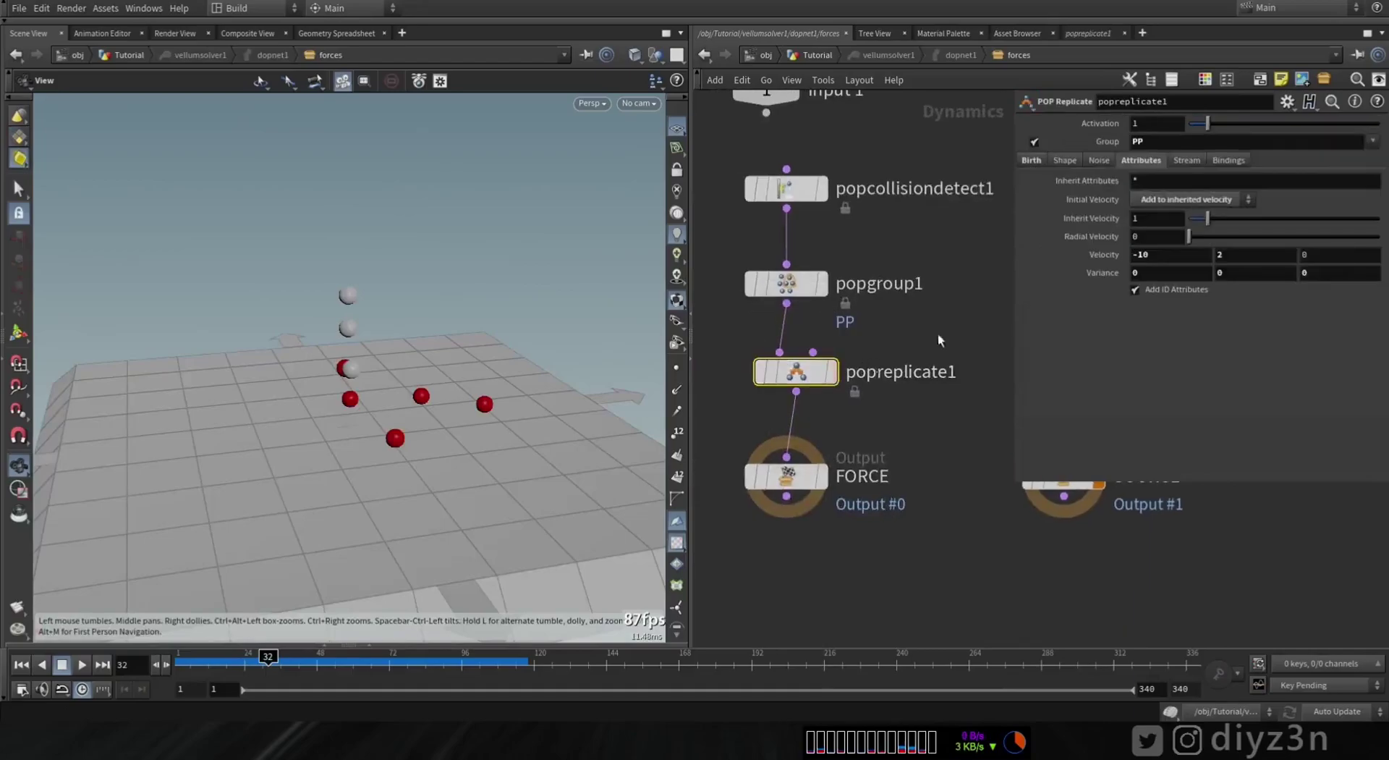
left_click(1134, 290)
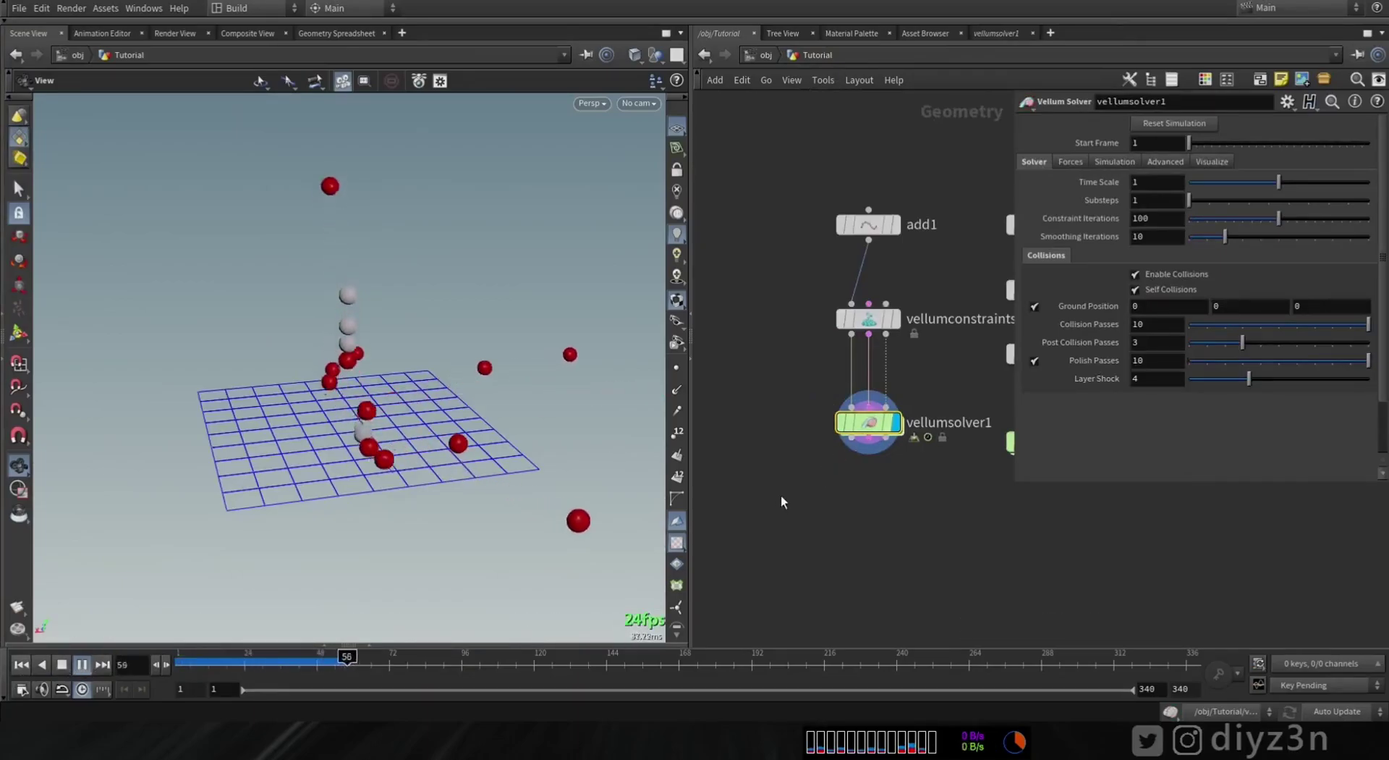
key("ctrl+Up")
Step: Add a Circle node to the Tutorial network and wire it into the input of add1
middle_click_drag(919, 253, 919, 329)
left_click_drag(868, 301, 858, 211)
key("Tab")
type("cir")
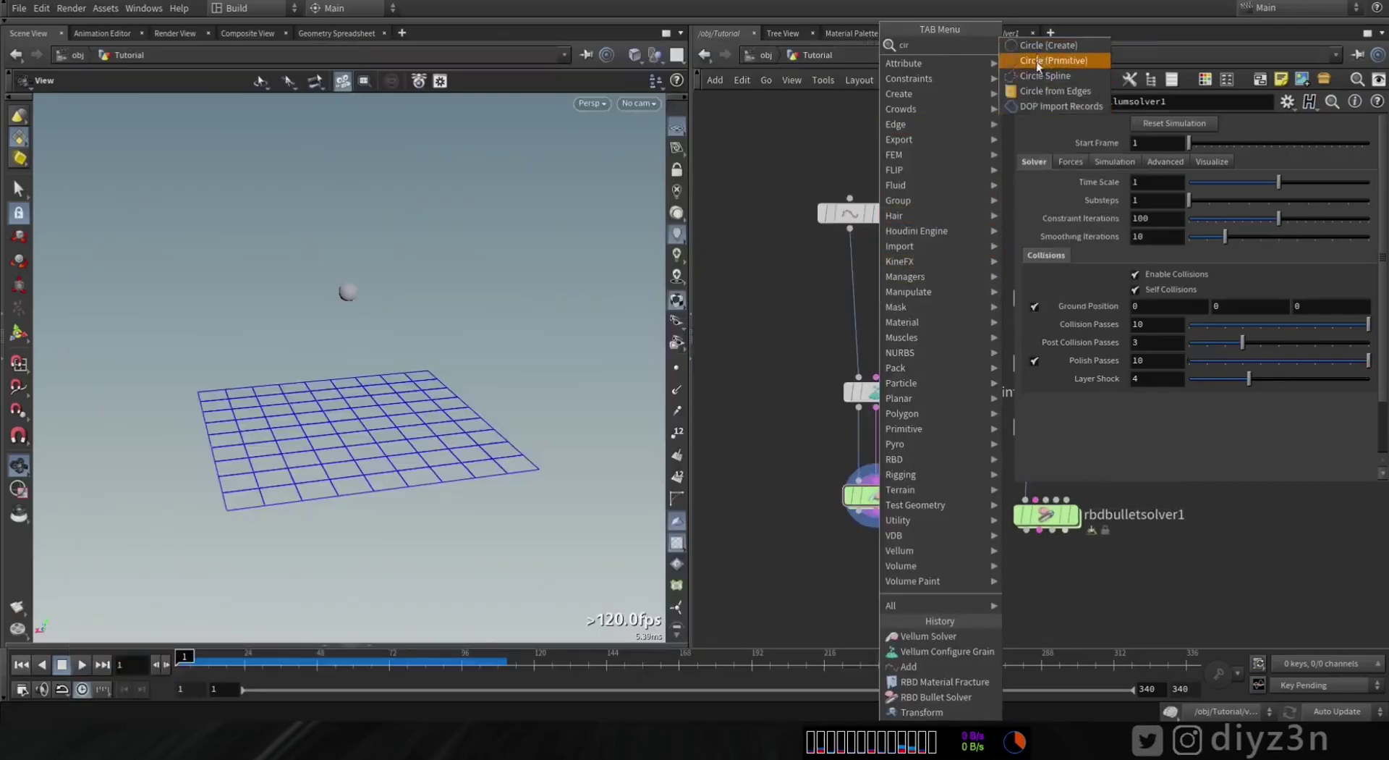
key("Return")
left_click(861, 277)
left_click_drag(849, 212, 849, 340)
left_click(853, 265)
left_click_drag(852, 265, 852, 237)
left_click_drag(851, 341, 851, 299)
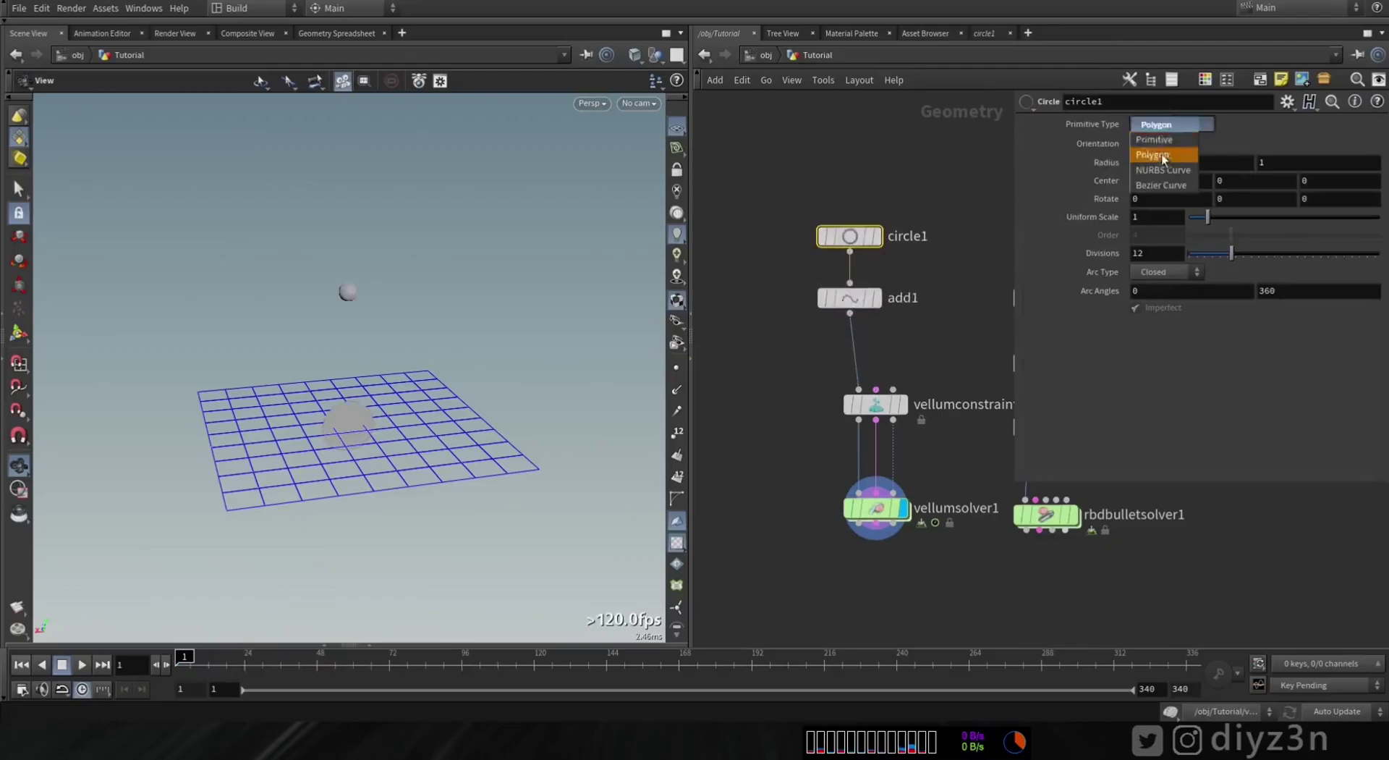
Step: Set the circle's Primitive Type to Polygon, raise it in the scene, and set the grain Particle Size to about 0.38
left_click(851, 235)
key("Return")
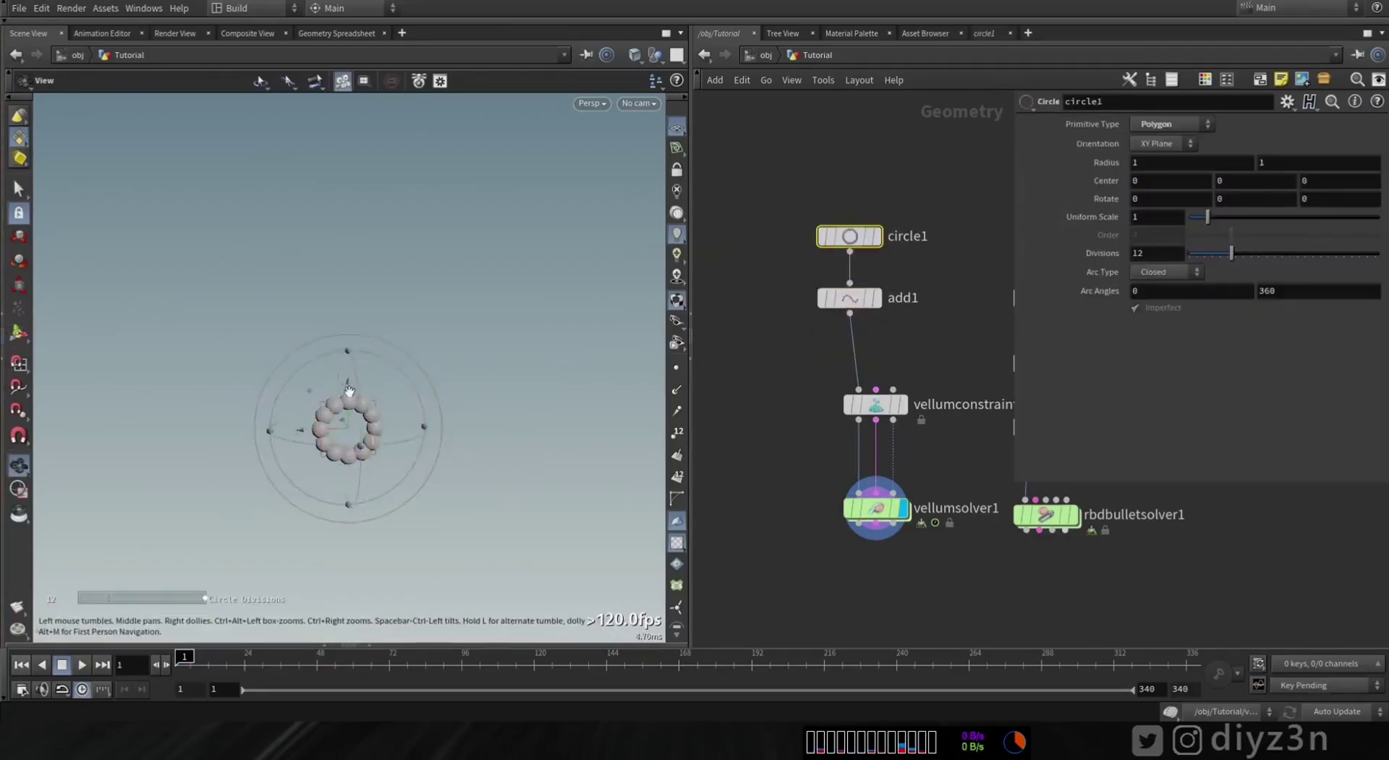
left_click(875, 404)
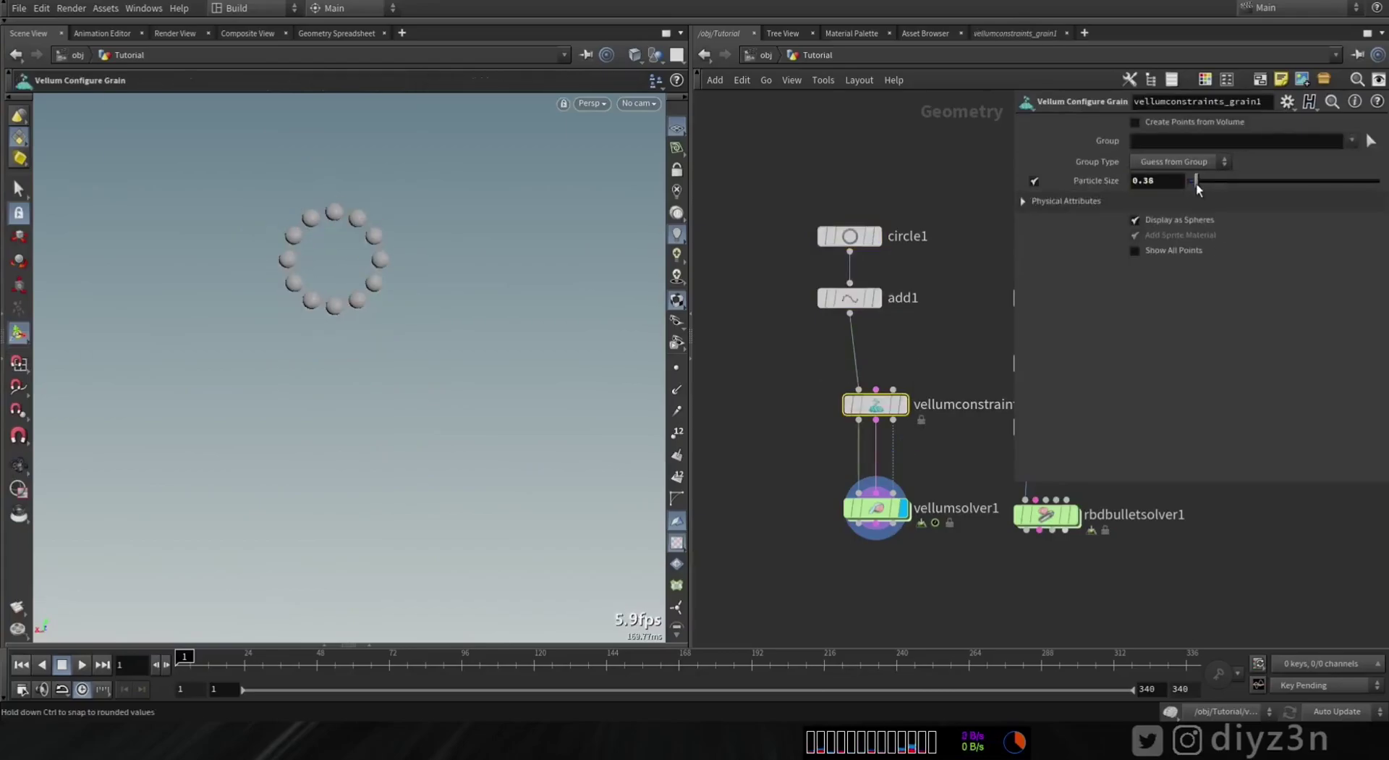
Step: Play the simulation with the circle as source and scrub to frame 63
left_click(875, 508)
left_click(79, 666)
left_click(62, 664)
left_click_drag(851, 236, 850, 182)
left_click(203, 660)
left_click_drag(208, 661, 357, 660)
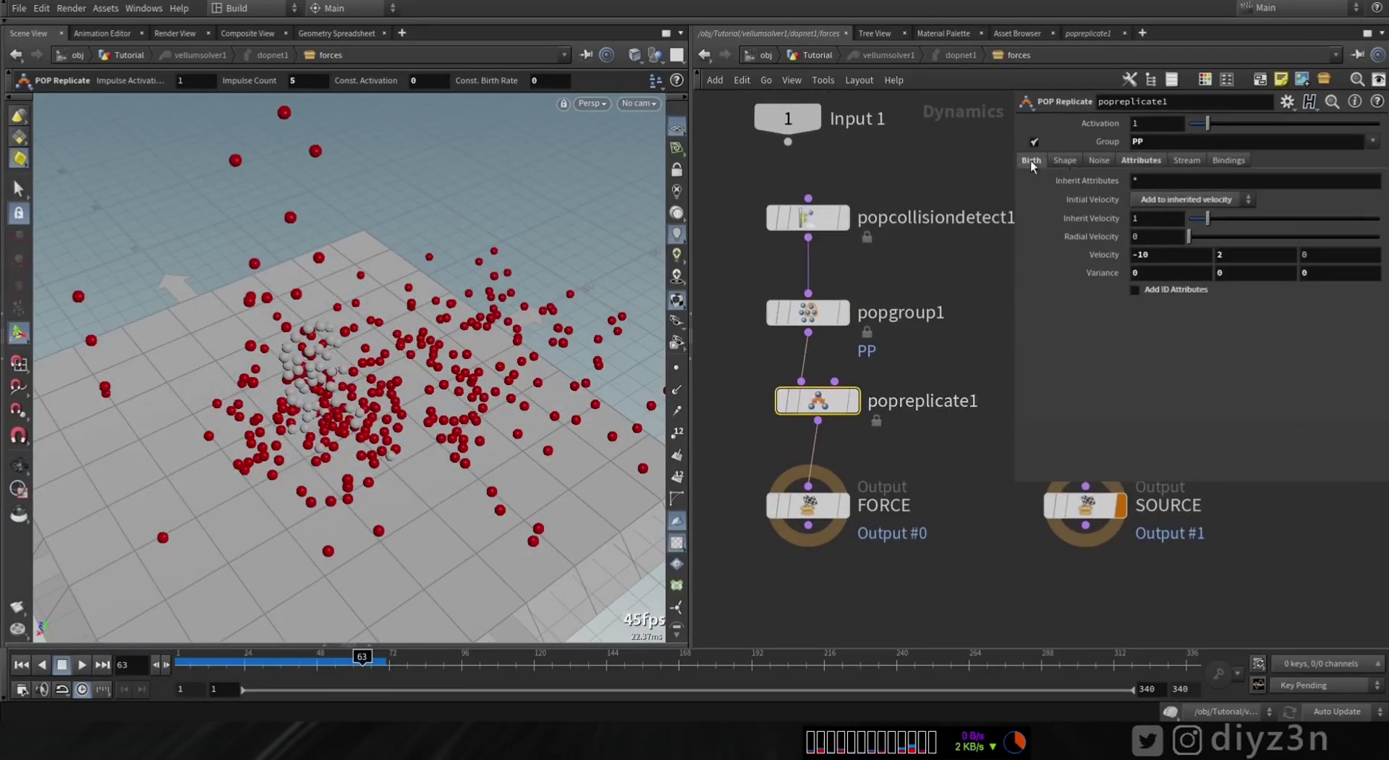
Step: Try a Life Expectancy of 5 on the POP Replicate node
left_click(1031, 162)
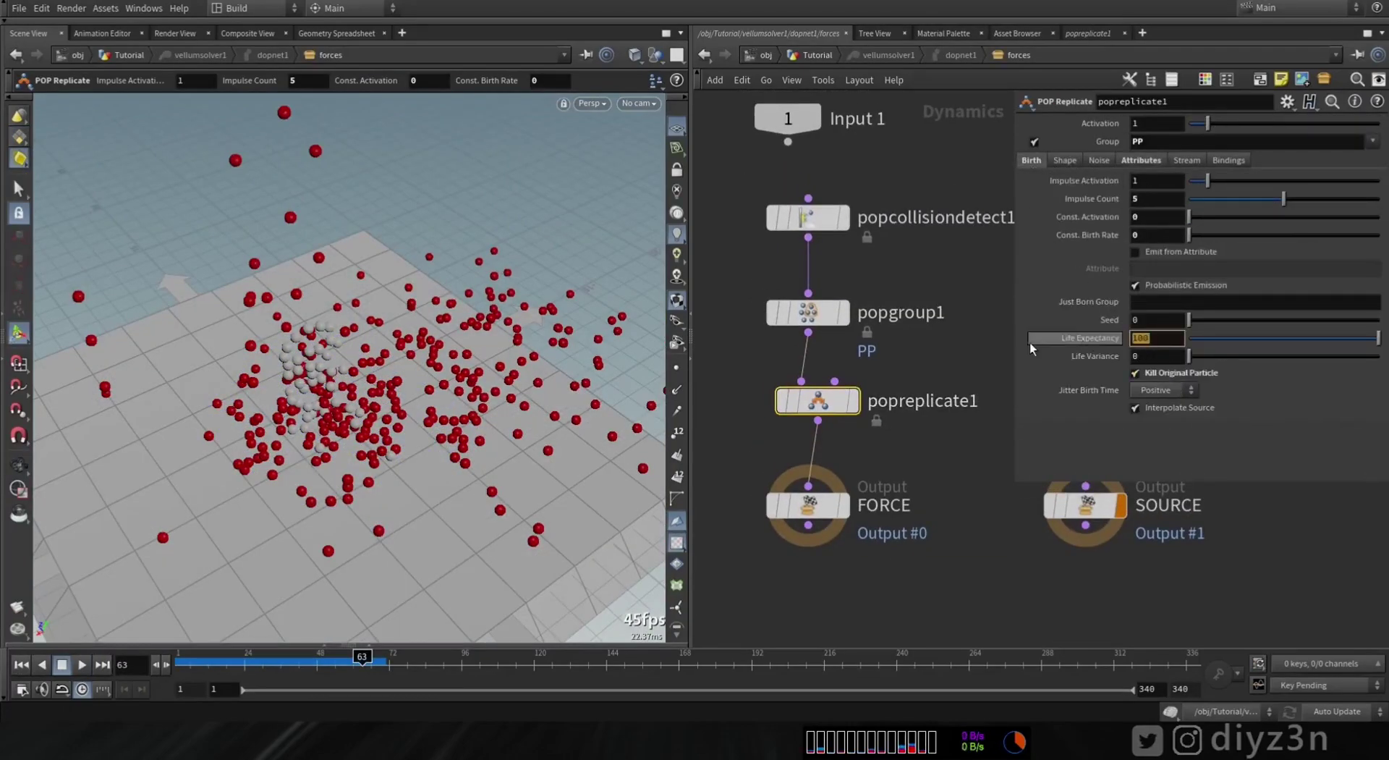
left_click(1172, 341)
type("5")
key("Return")
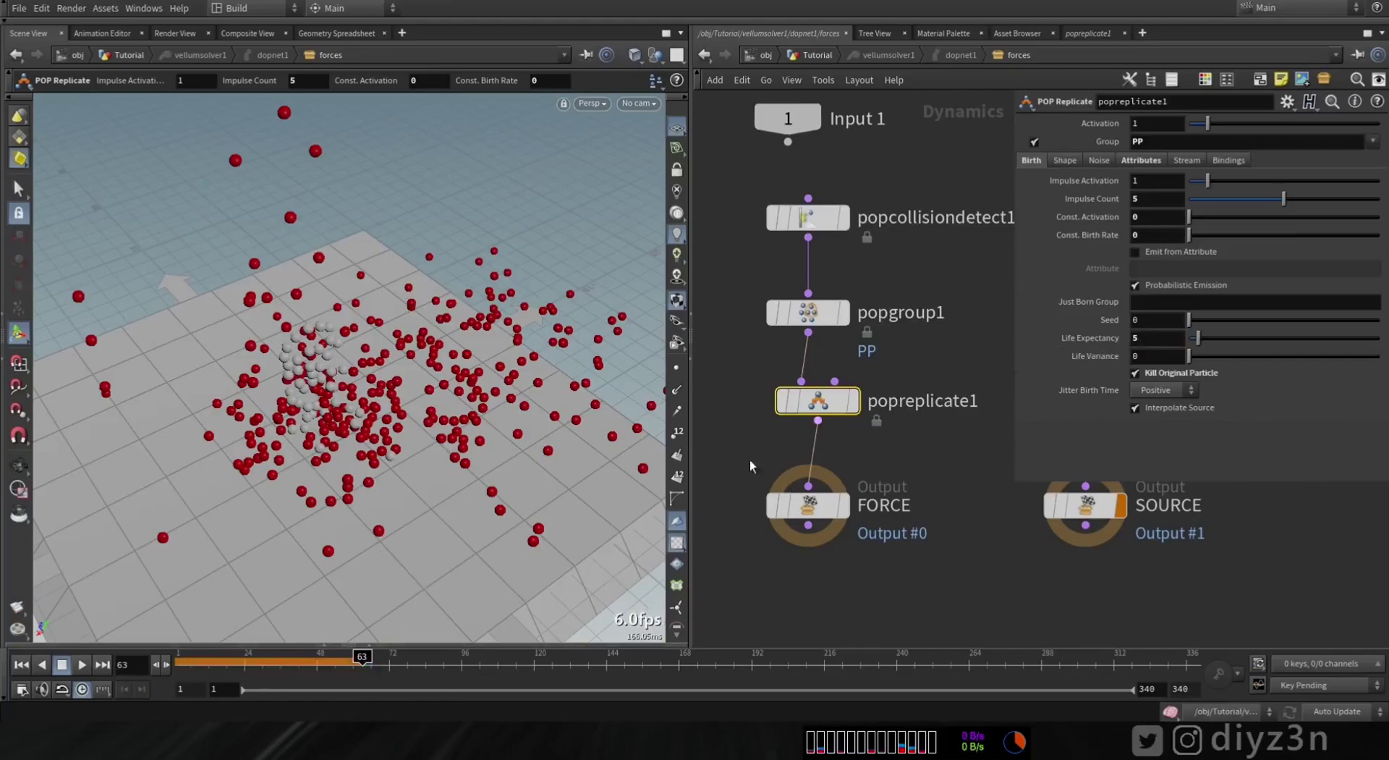
Step: Check the FPS in Global Animation Options, play the simulation from the start, and return to frame 1
left_click(21, 691)
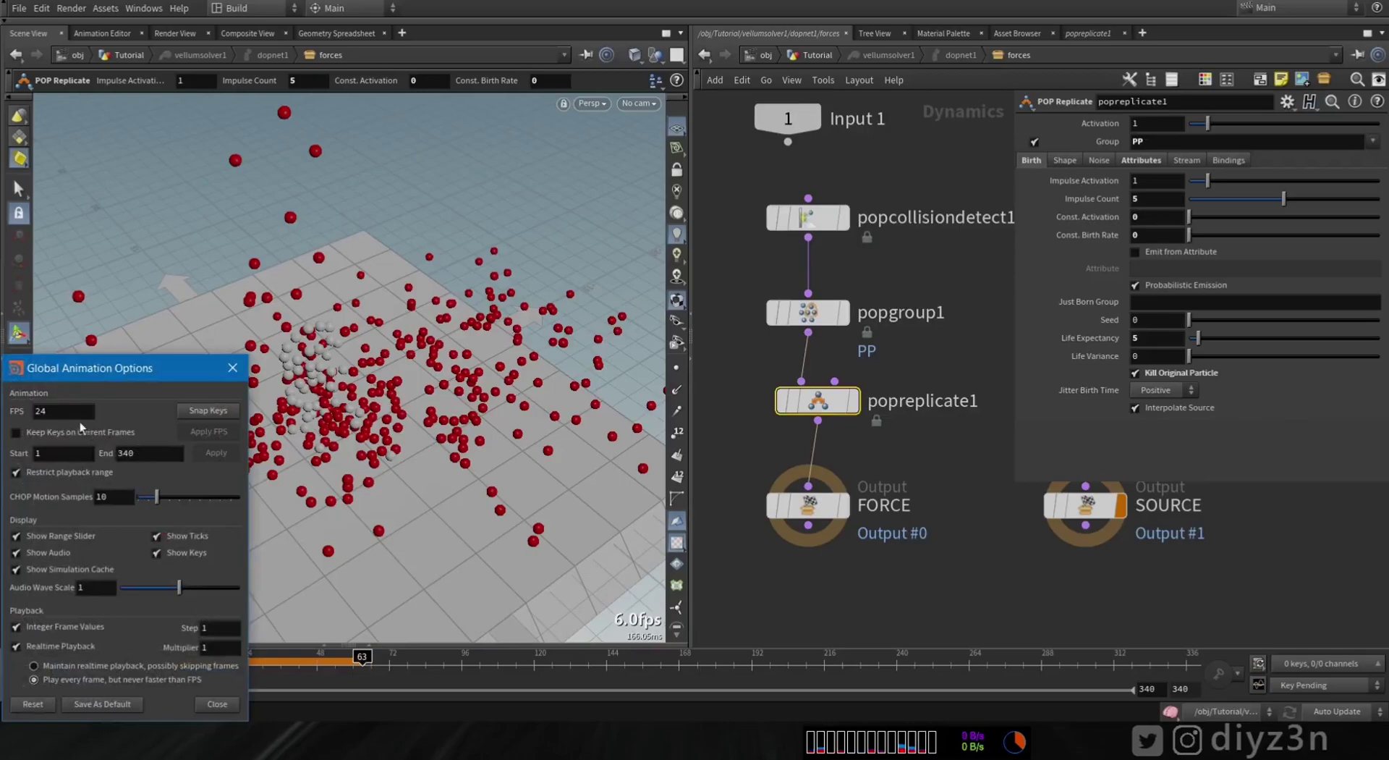
left_click(235, 371)
left_click(21, 665)
left_click(82, 664)
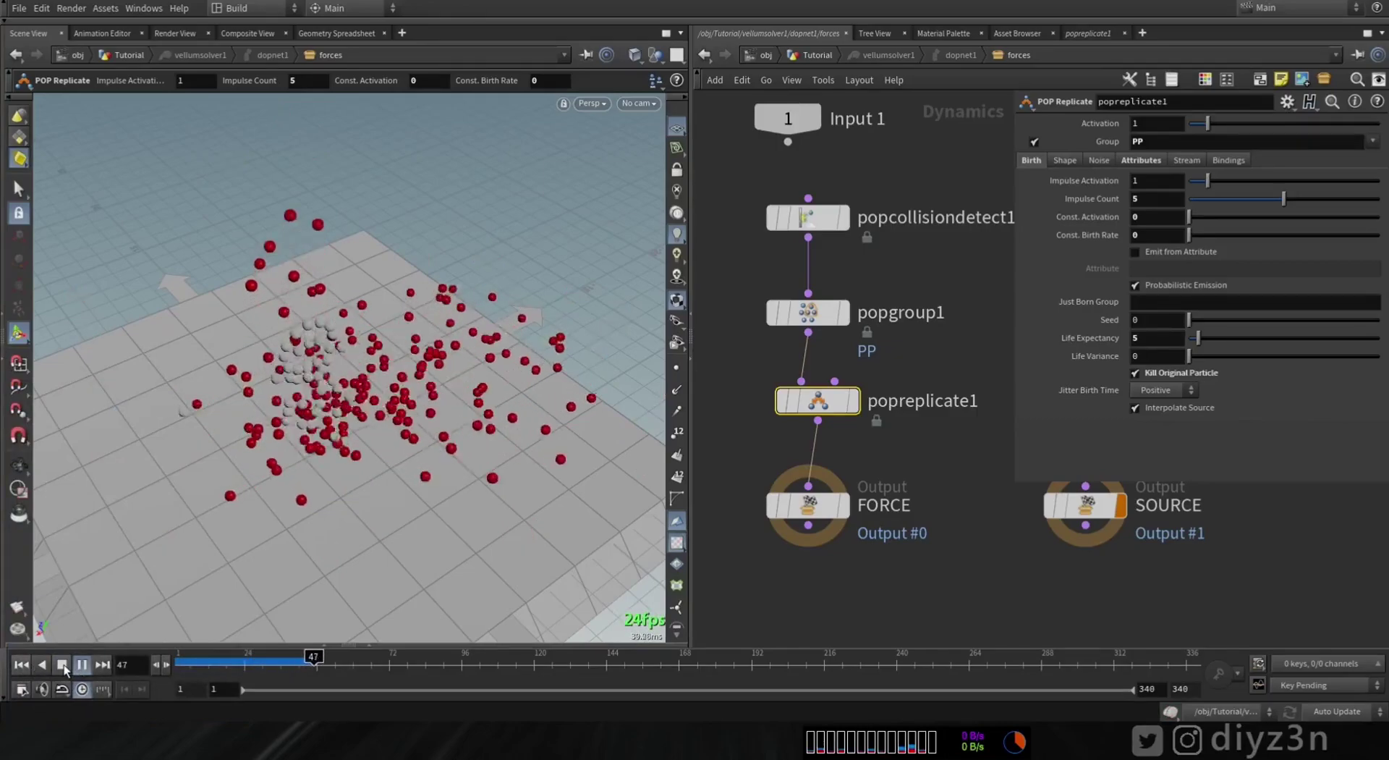
left_click(62, 665)
key("ctrl+Up")
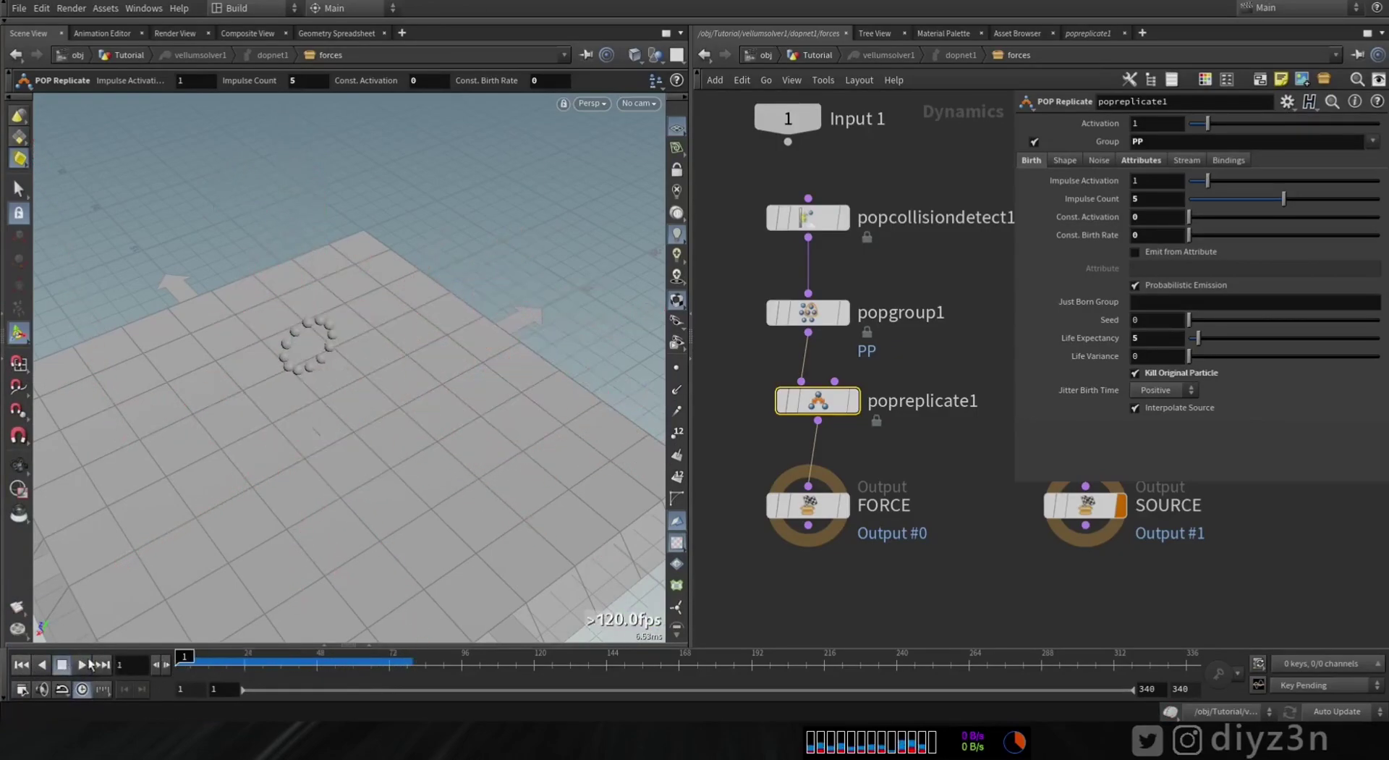
Step: Set POP Replicate's Life Expectancy to 1 and play the simulation, viewing the particles from ground level
left_click(1174, 343)
type("1")
key("Return")
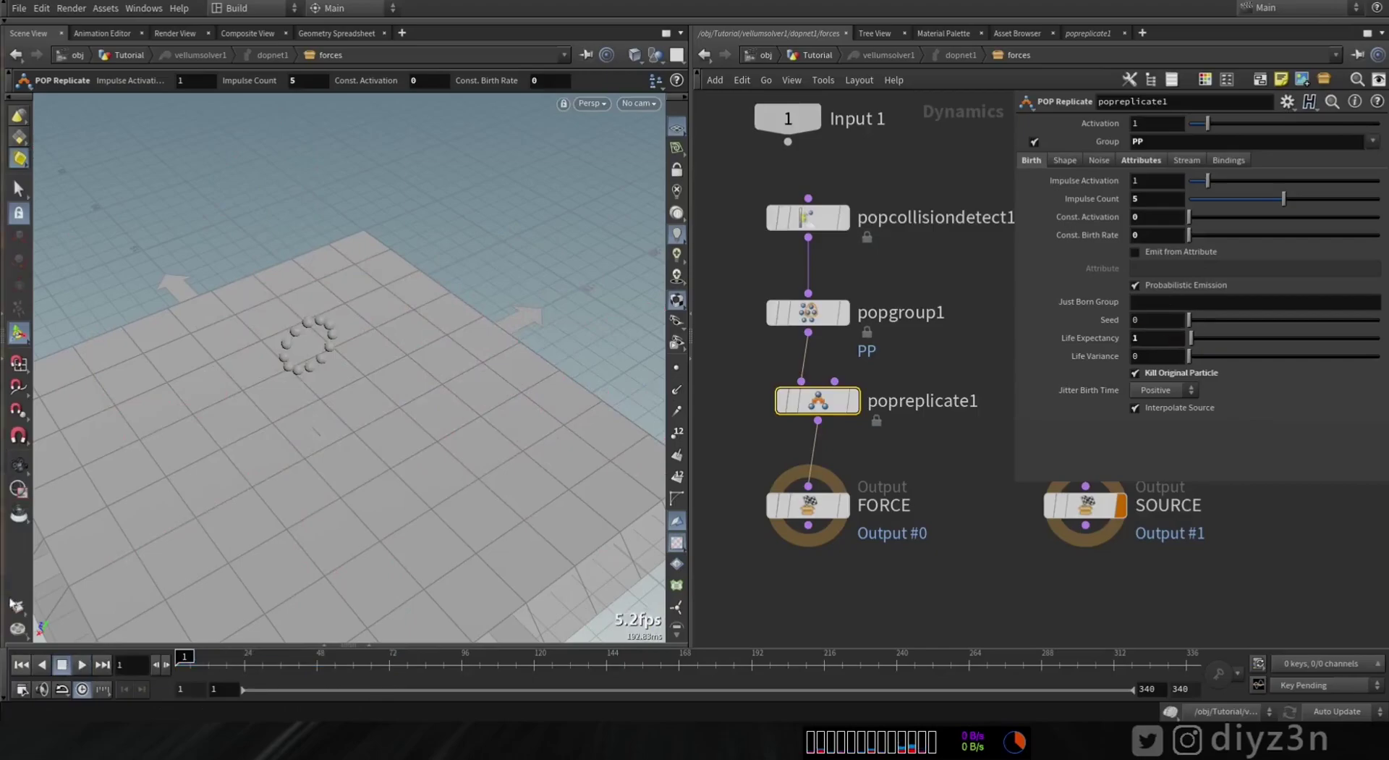
left_click(82, 664)
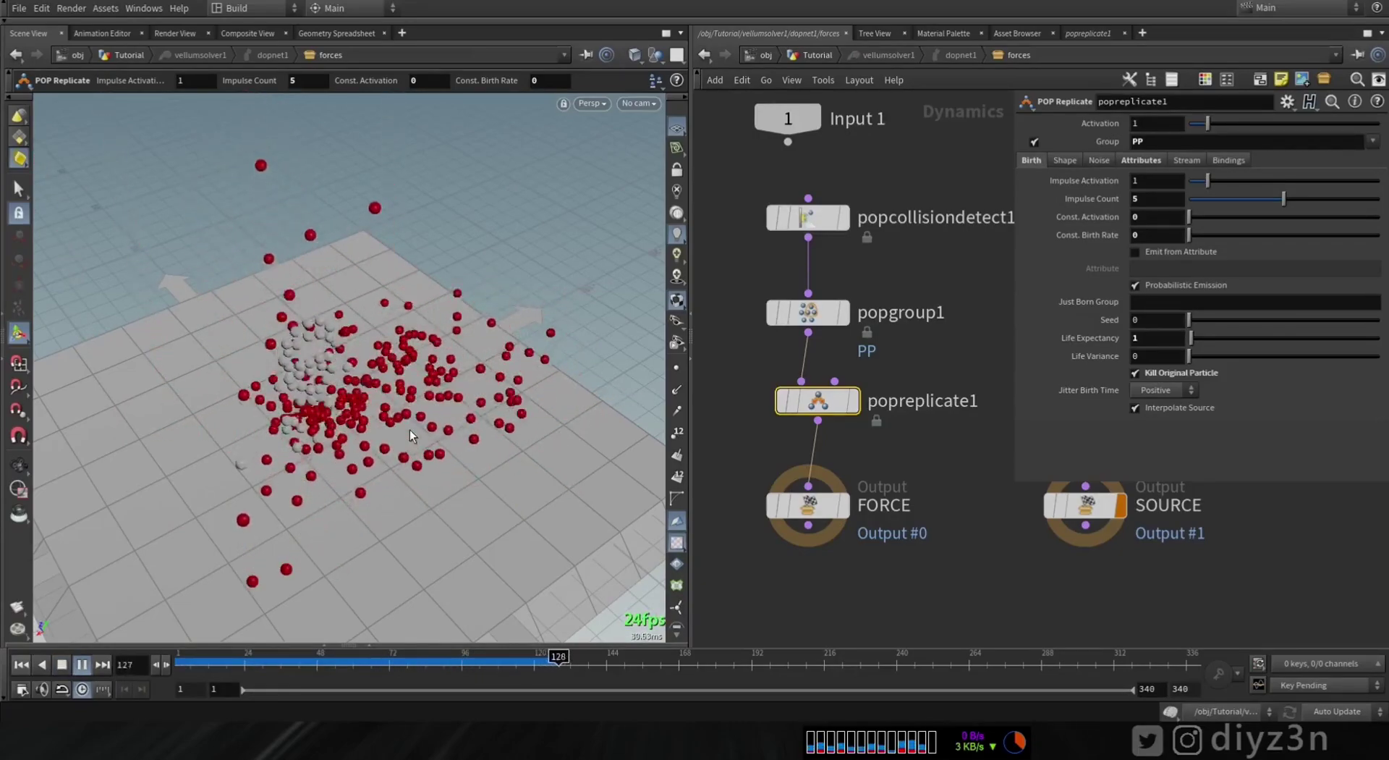
key("Escape")
left_click_drag(376, 429, 438, 412)
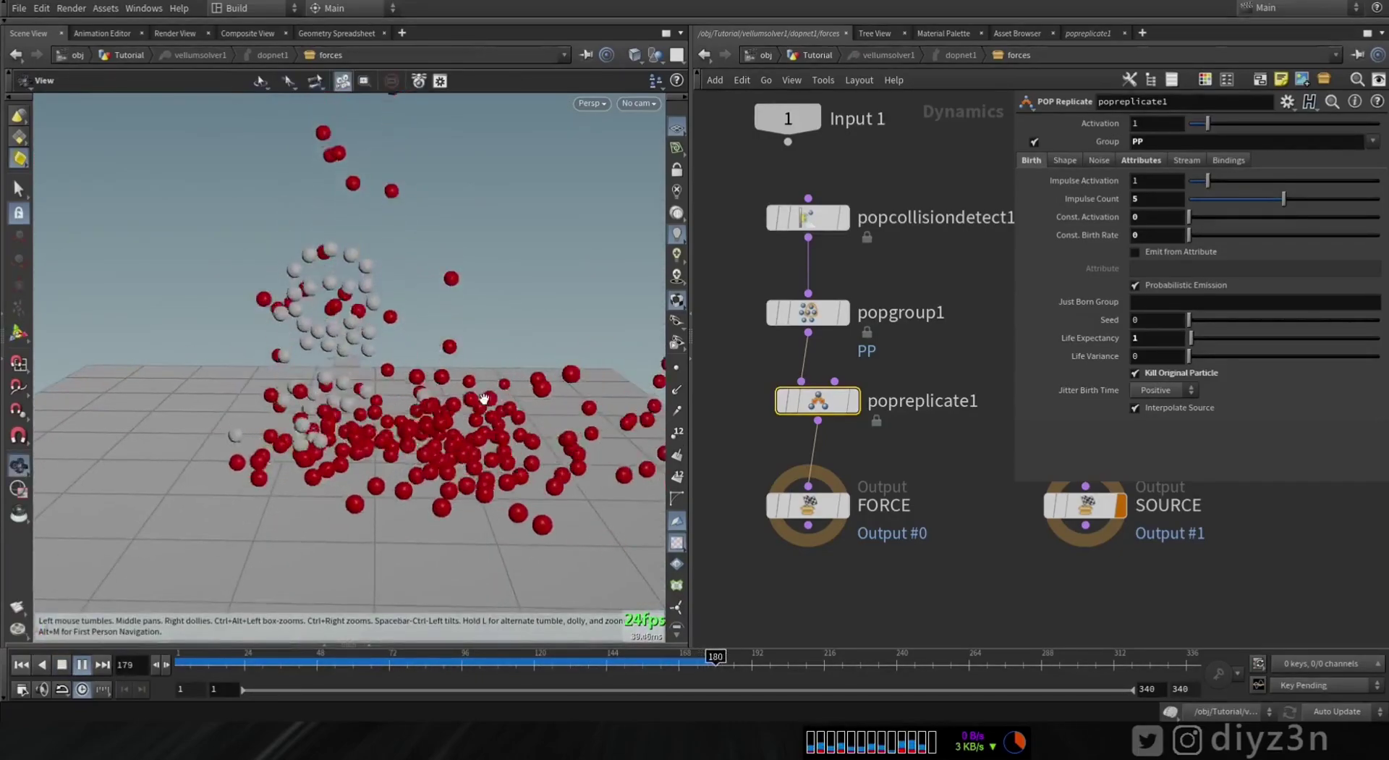
key("Return")
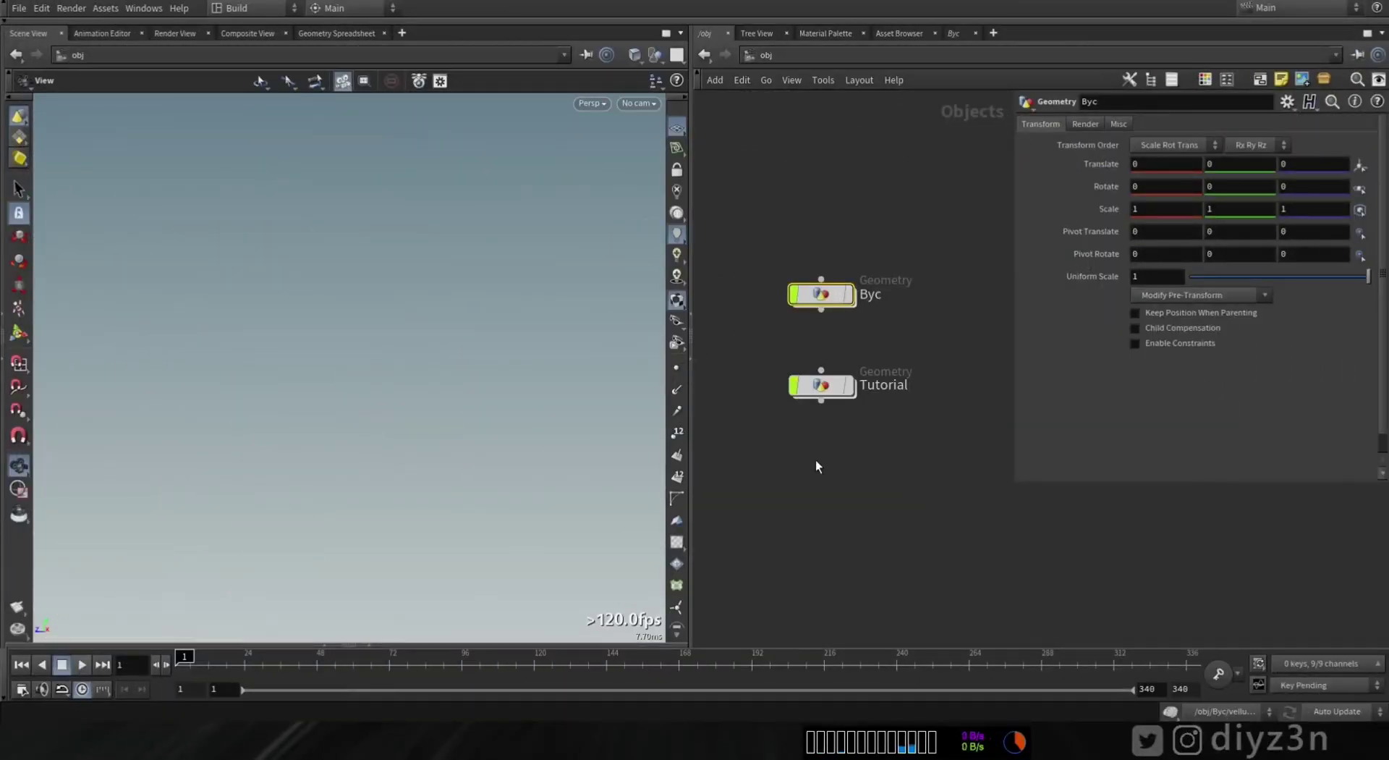
Step: Display the Byc object, open its network, and display merge1 to examine the motorcycle with its ground grid
left_click(848, 294)
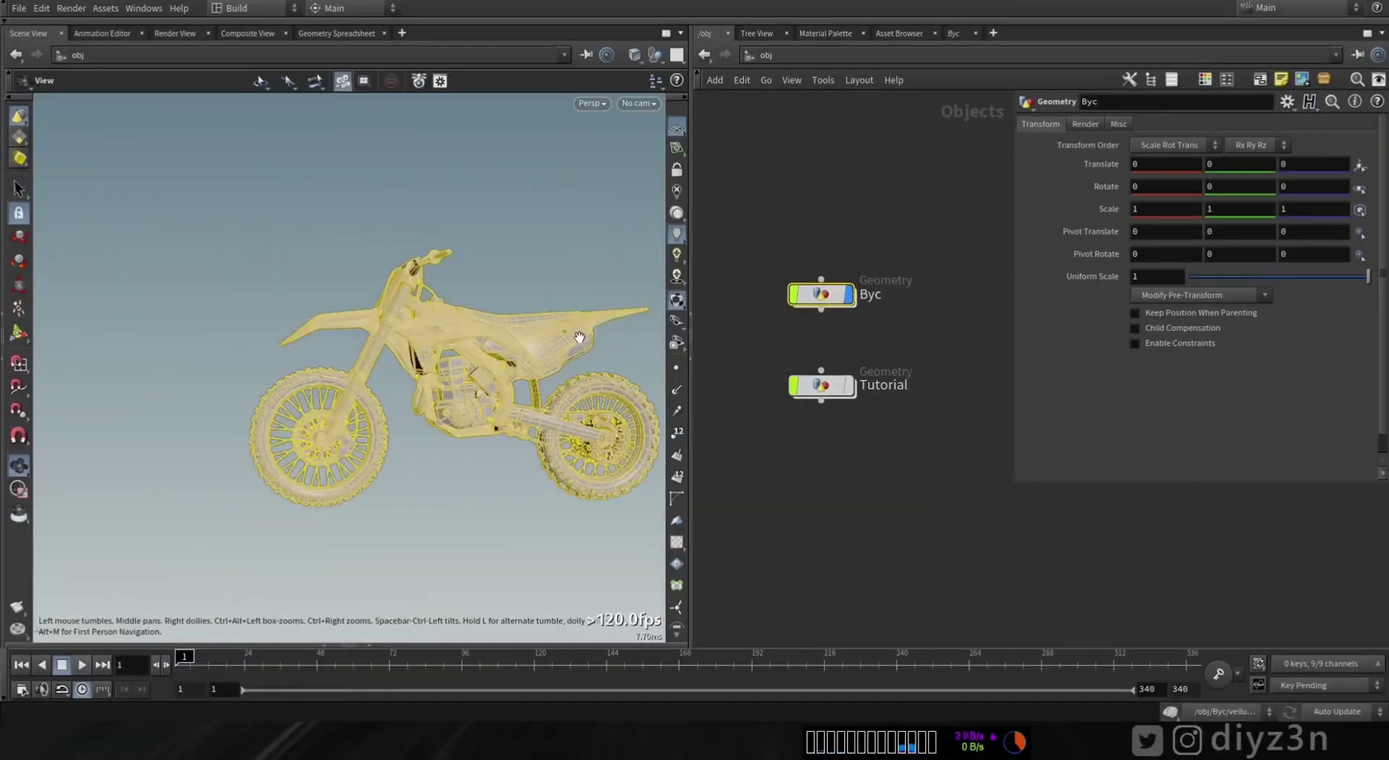
middle_click_drag(580, 335, 489, 335)
double_click(820, 294)
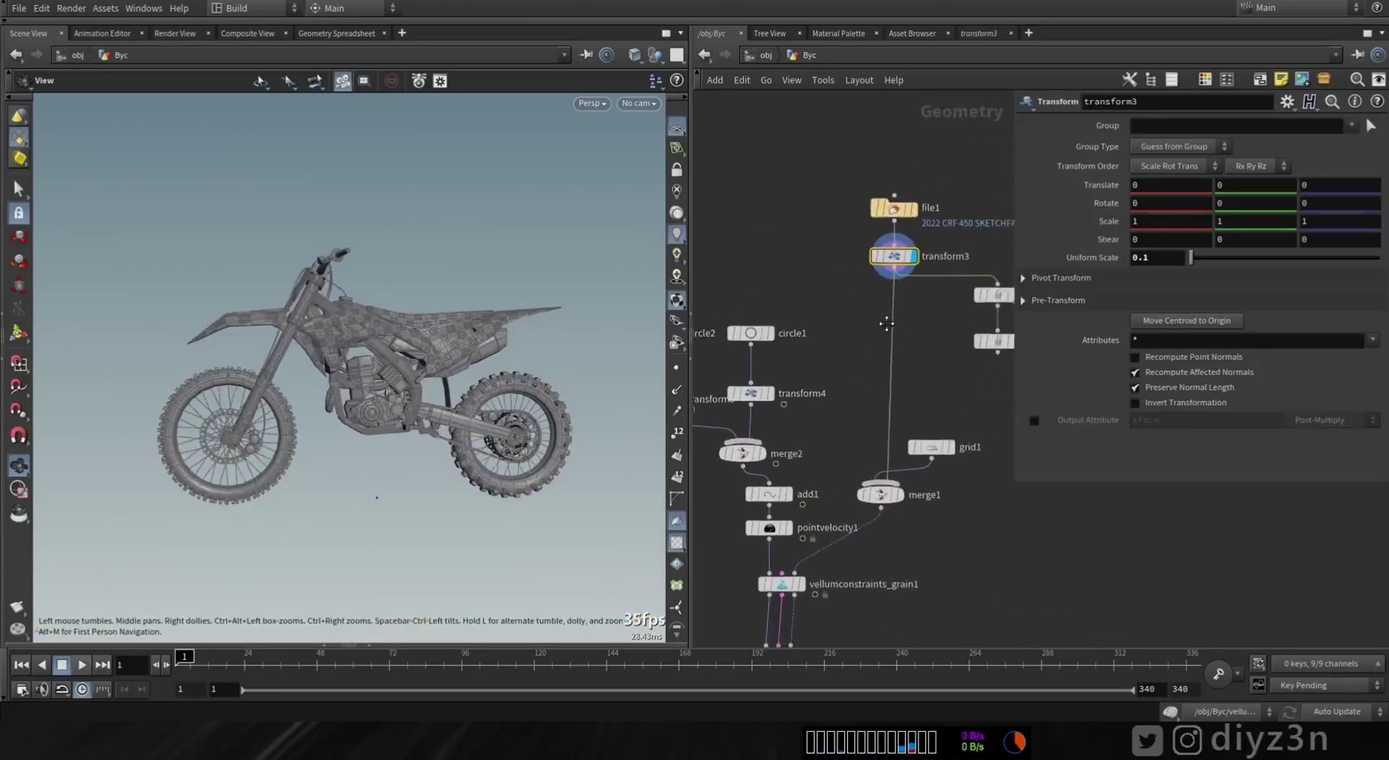
left_click(867, 431)
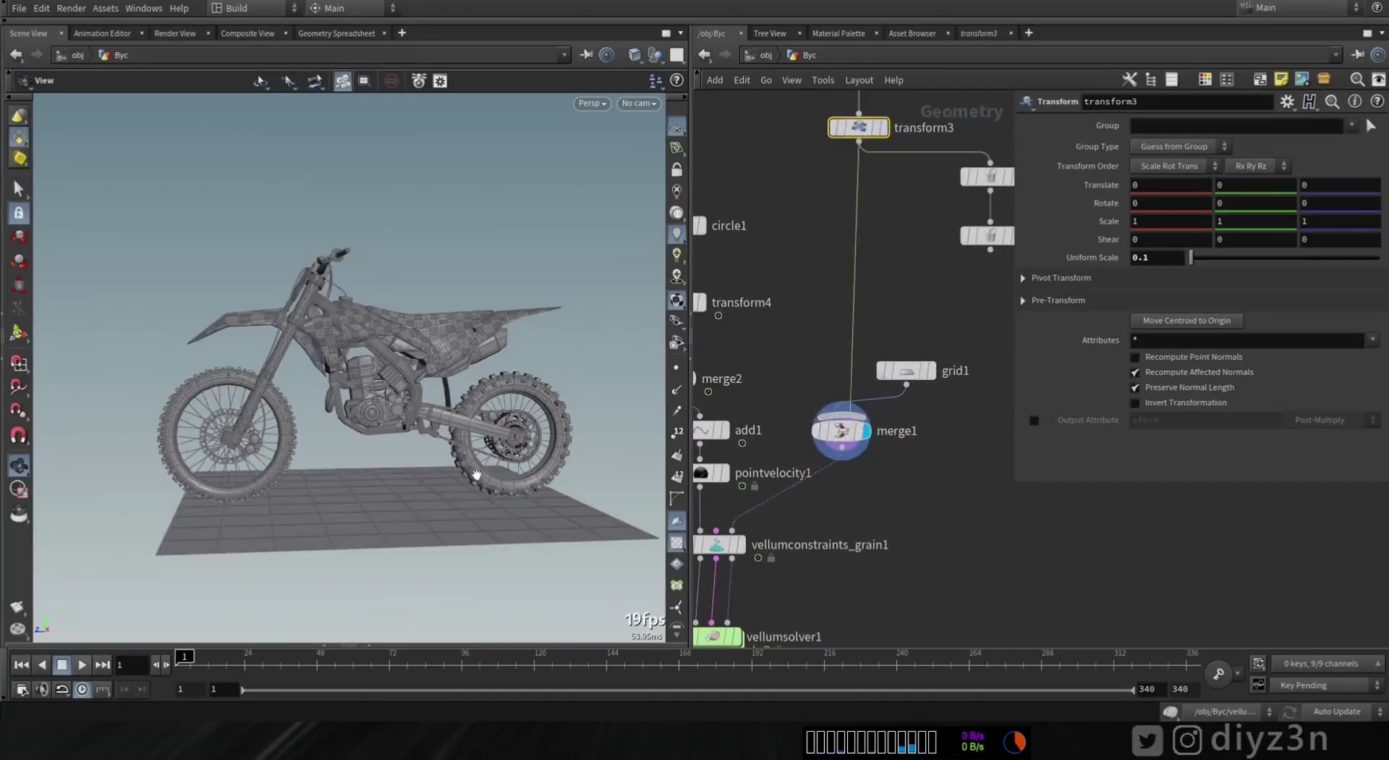
Step: Examine the grid1 settings and display the wheel circles circle1, circle2 and their merge2 in the network
left_click(910, 371)
middle_click_drag(1111, 183, 1077, 239)
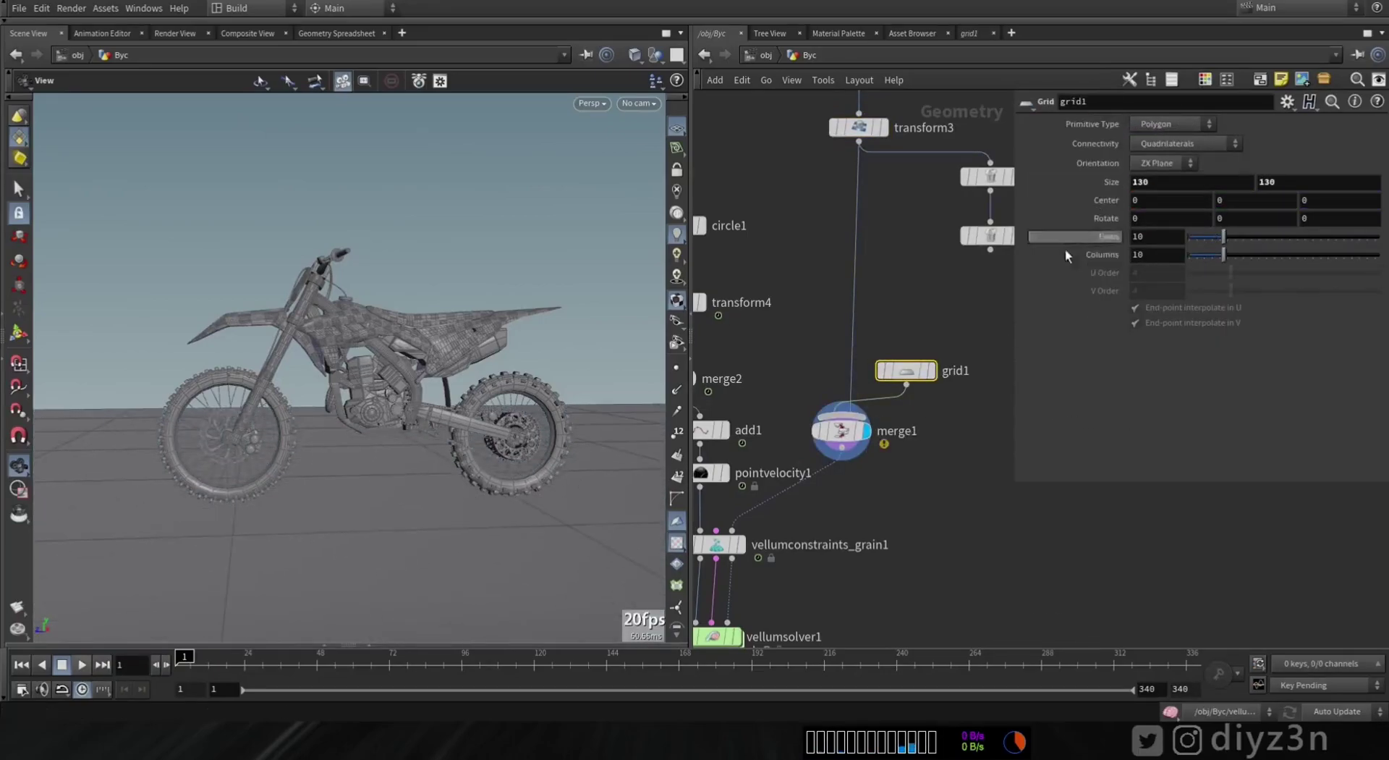
middle_click_drag(878, 480, 940, 434)
scroll(868, 405, "up", 2)
mouse_move(844, 323)
left_click(877, 229)
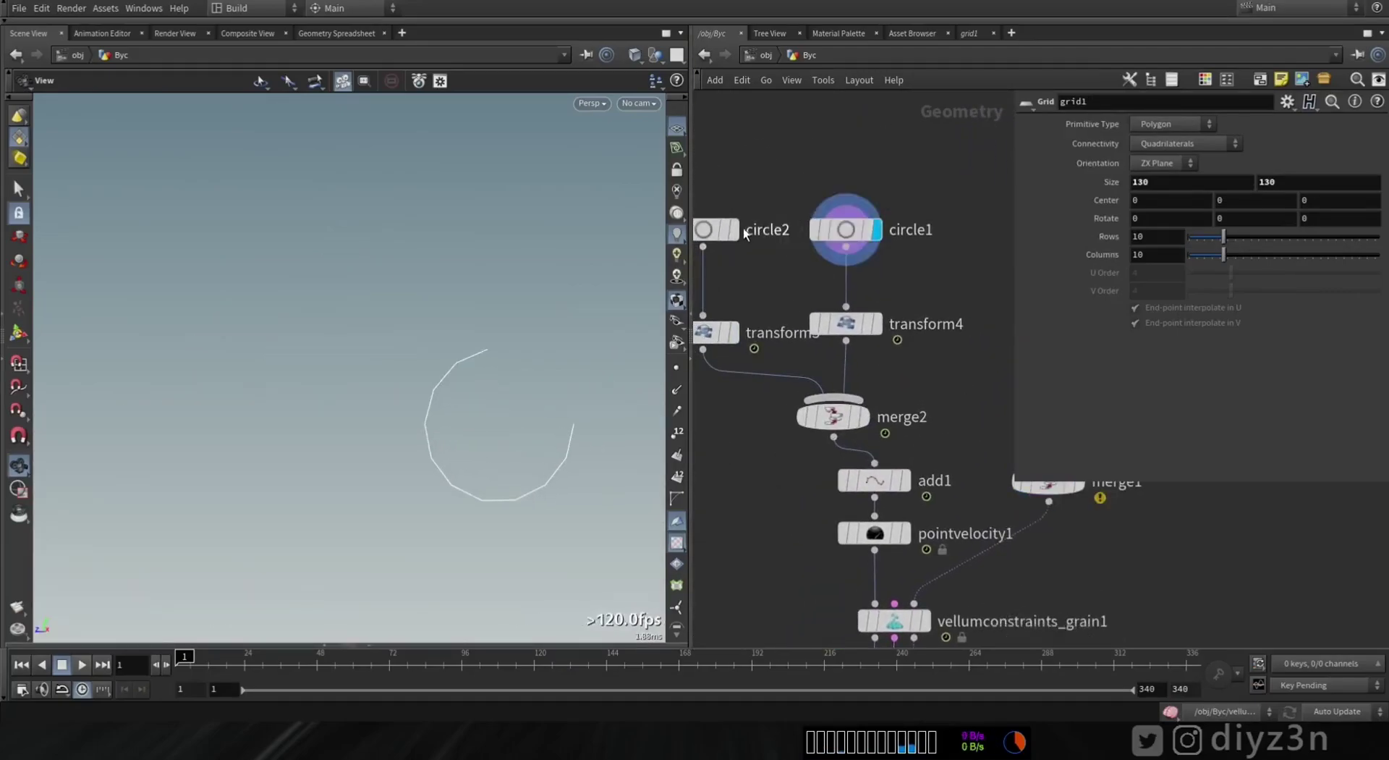
left_click(732, 229)
left_click(864, 418)
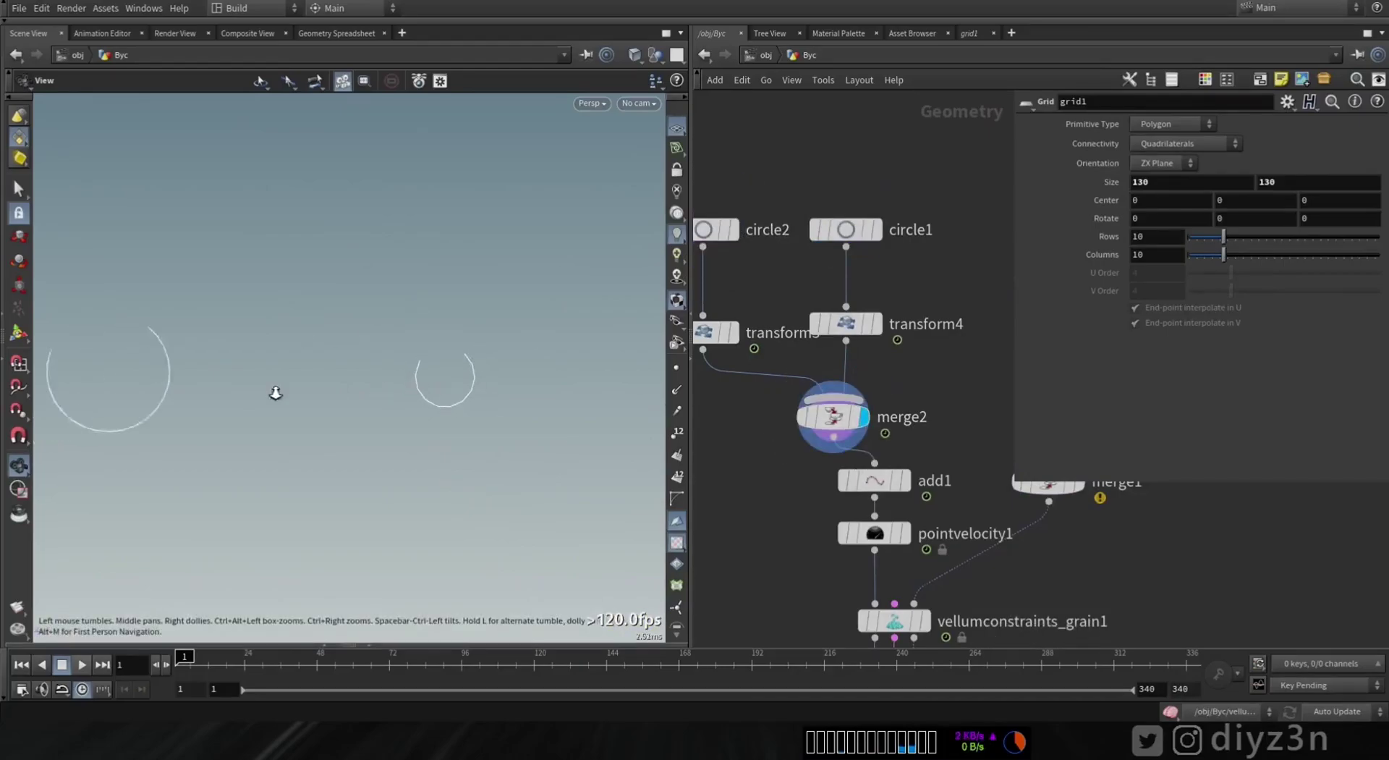
Step: Scrub the rotating wheel arcs and examine transform5's frame-driven Rotate expression and centroid Pivot Translate with its handle shown
left_click_drag(217, 663, 187, 663)
left_click(735, 339)
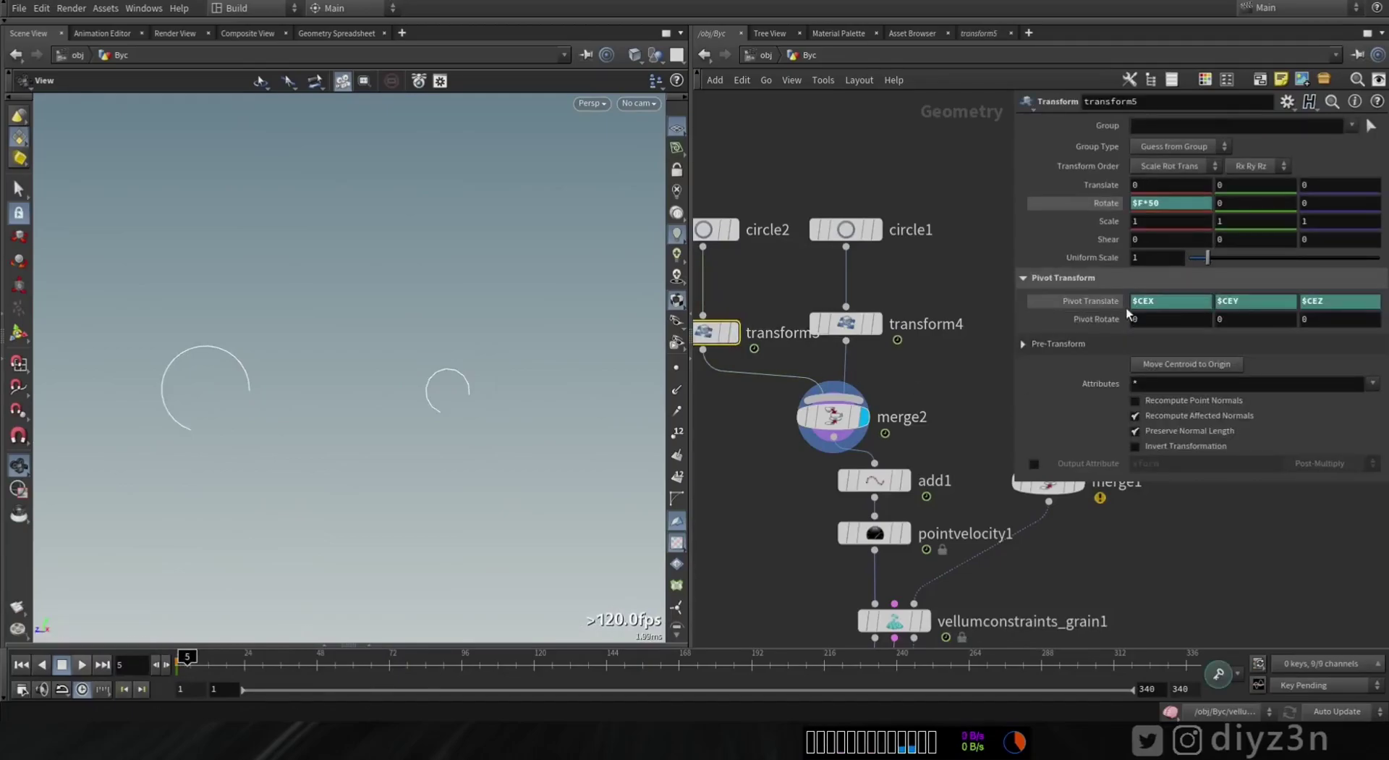
left_click(1091, 301)
left_click(1100, 303)
left_click(22, 334)
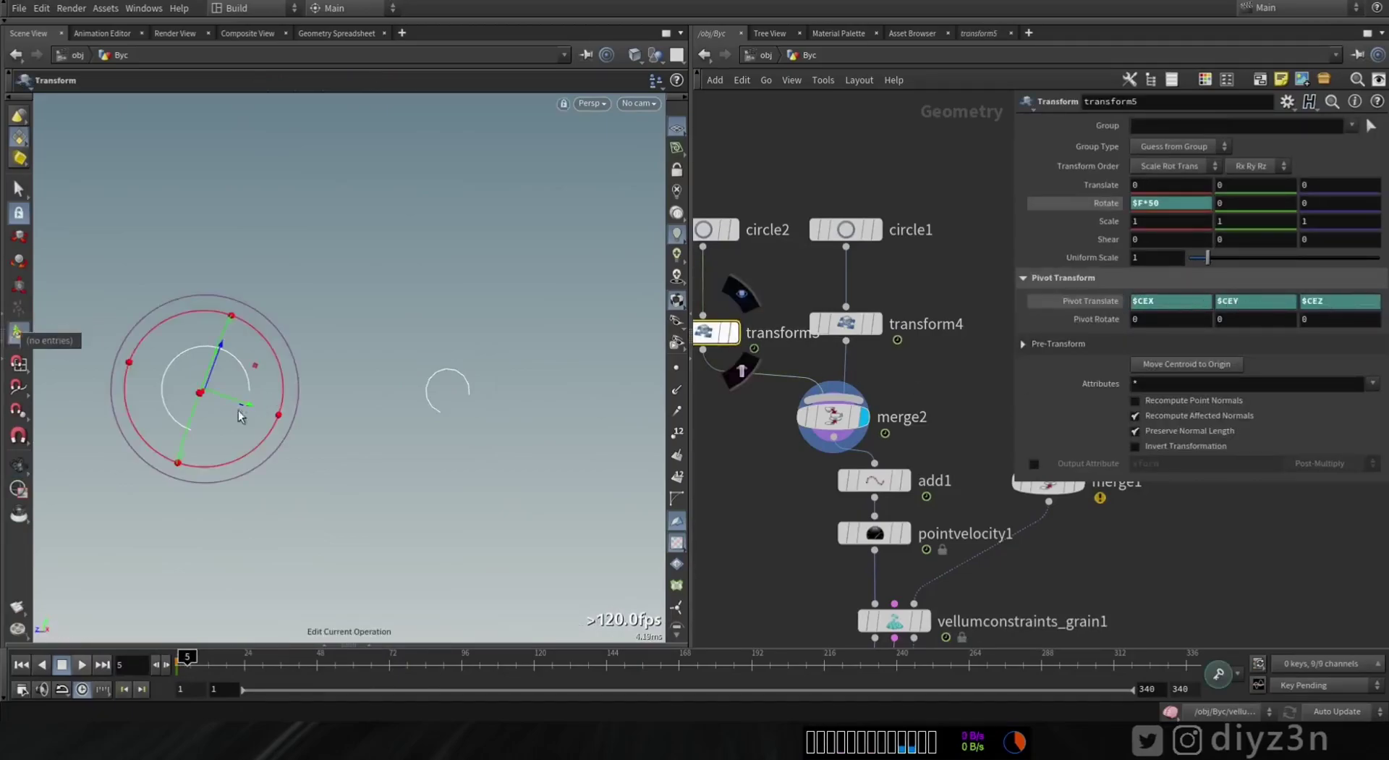
left_click(181, 665)
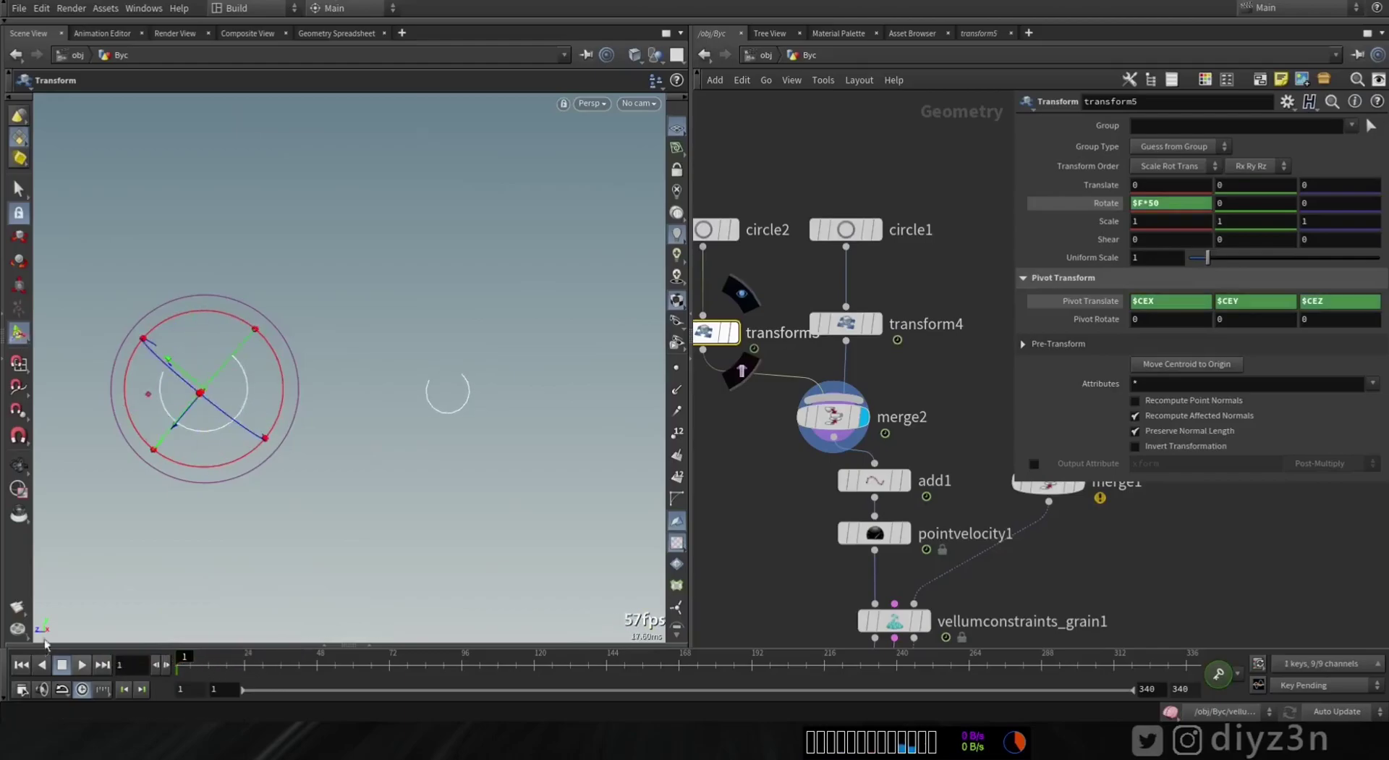
left_click(1118, 204)
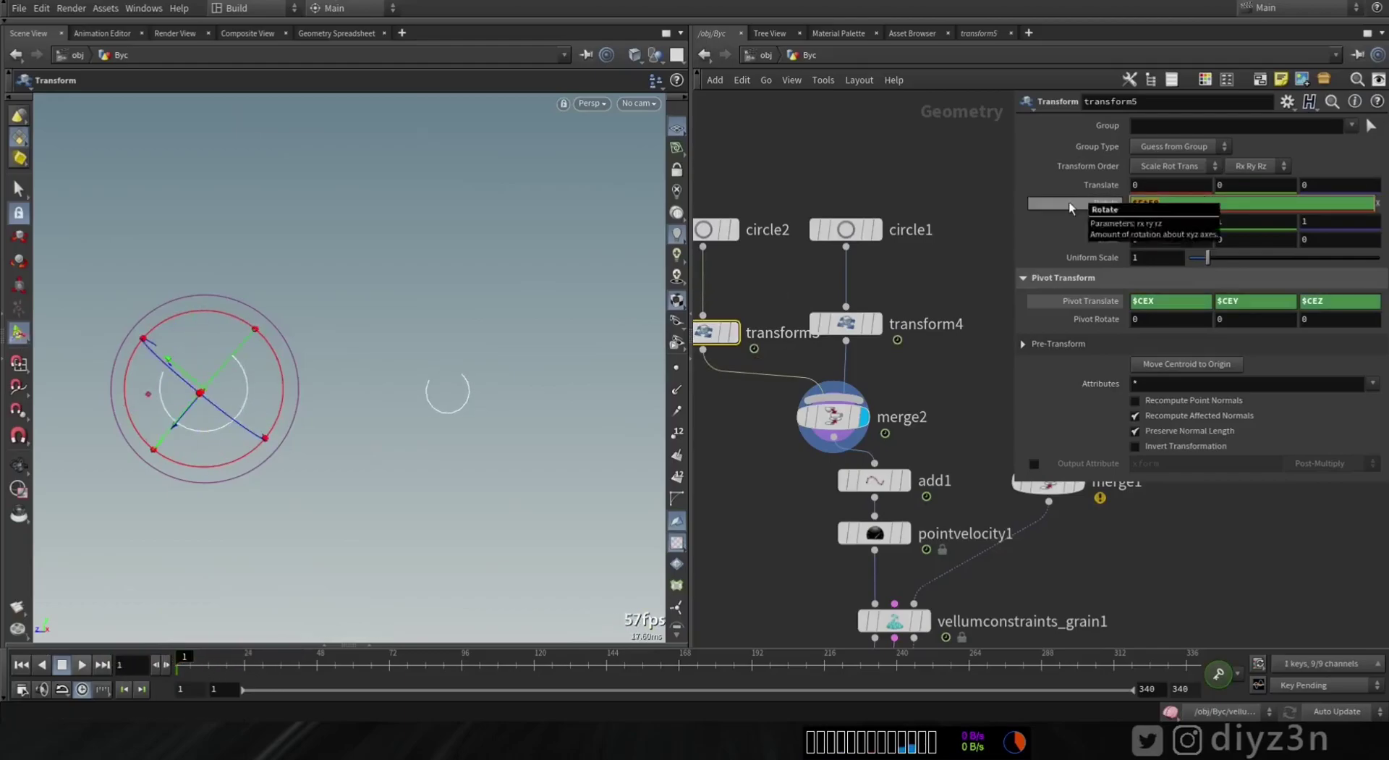
Step: Display add1 and pointvelocity1, and review Point Velocity's Basic, Curl Noise and Conical Noise settings
left_click(900, 482)
left_click(891, 488)
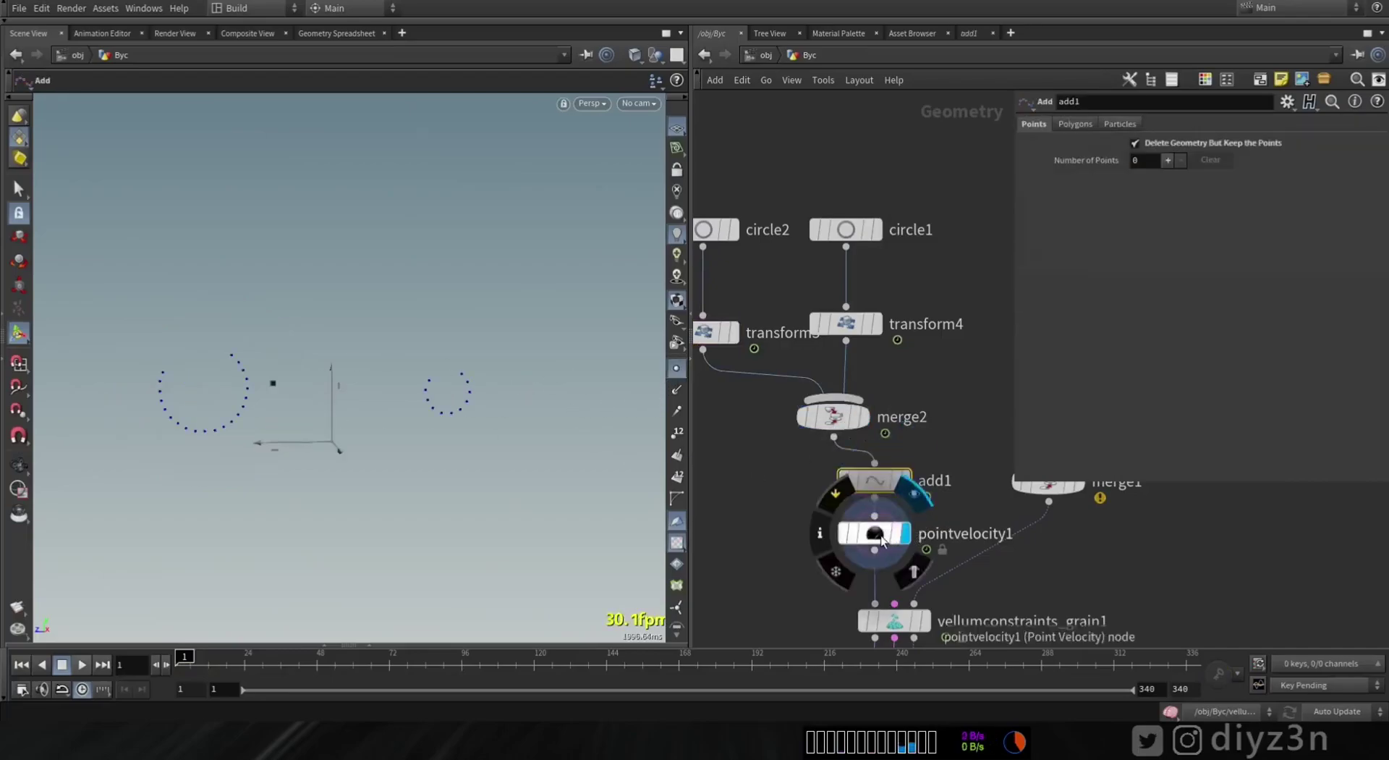
left_click(905, 533)
left_click(884, 533)
left_click(1032, 176)
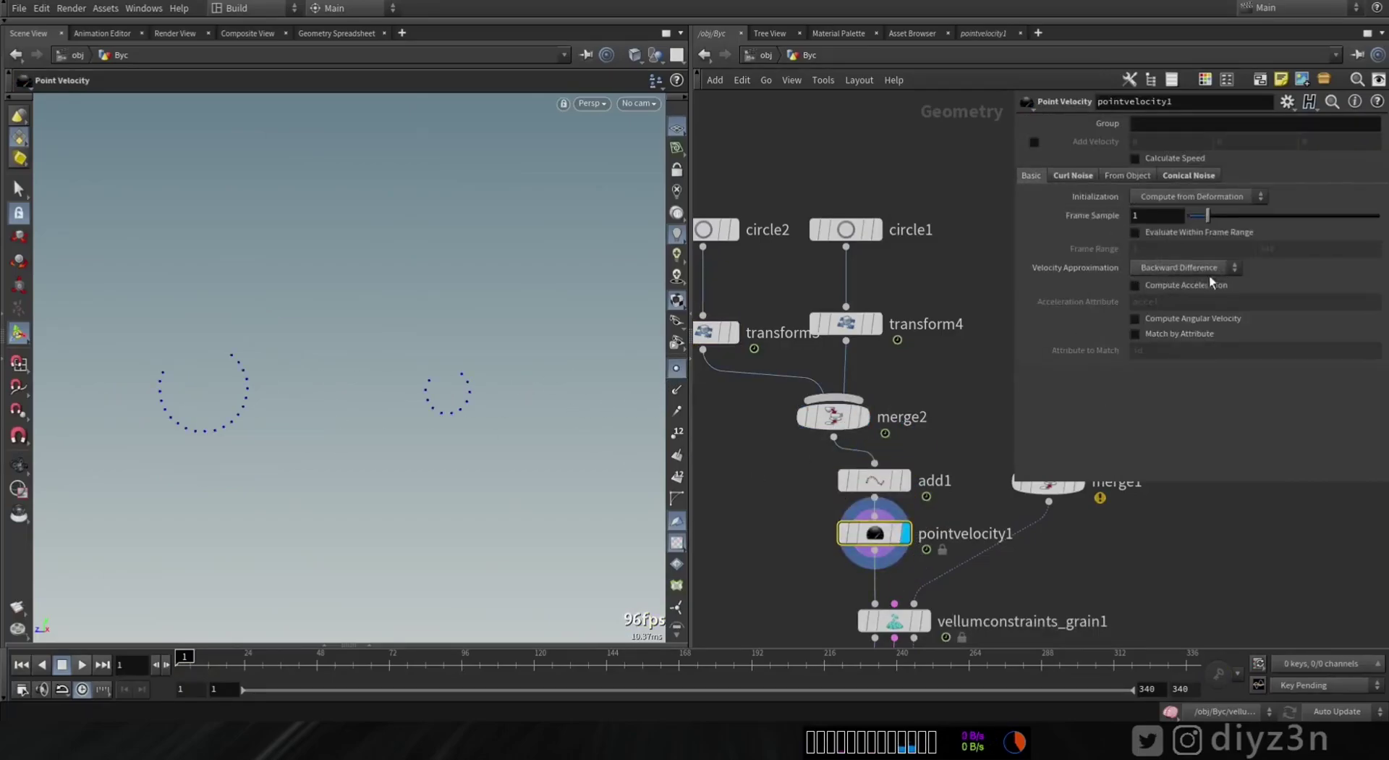
left_click(1075, 177)
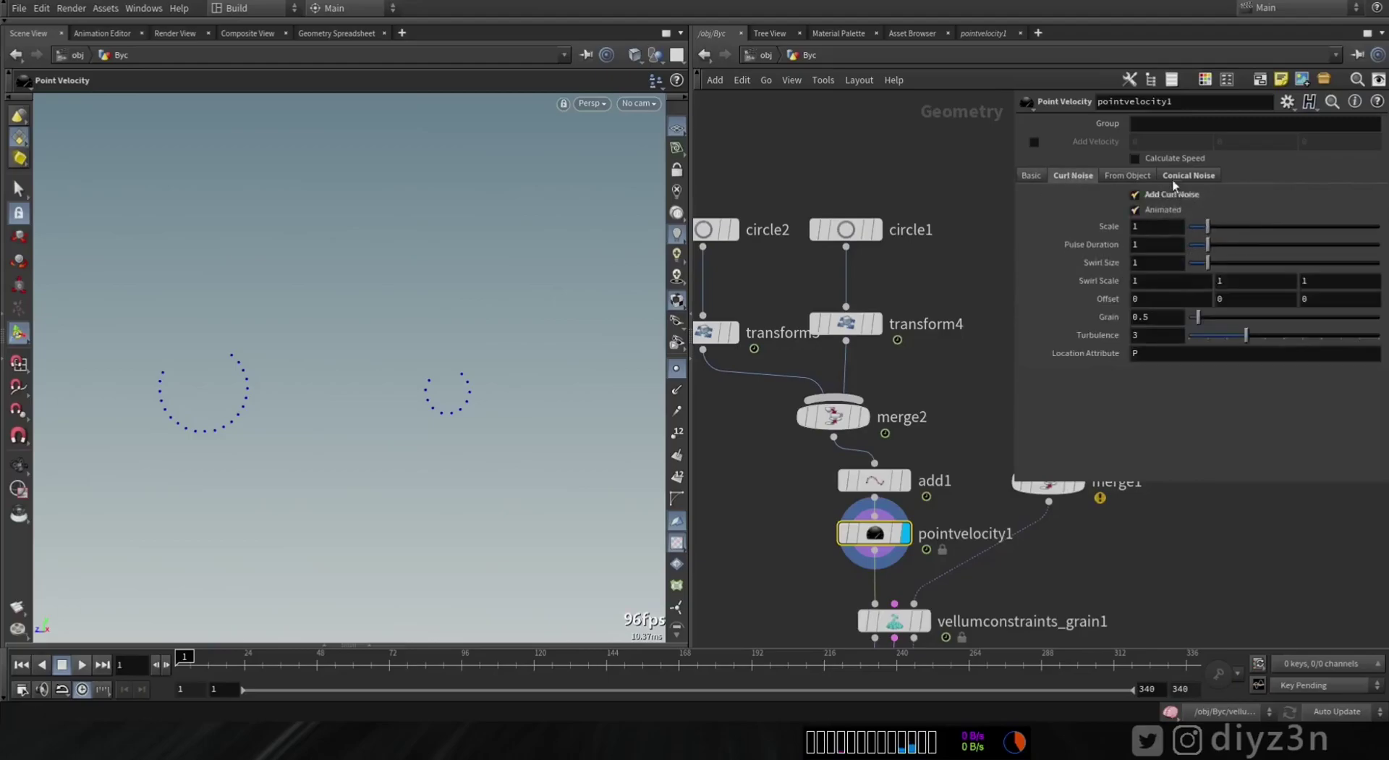
left_click(1186, 176)
left_click(1027, 178)
middle_click_drag(900, 630, 857, 401)
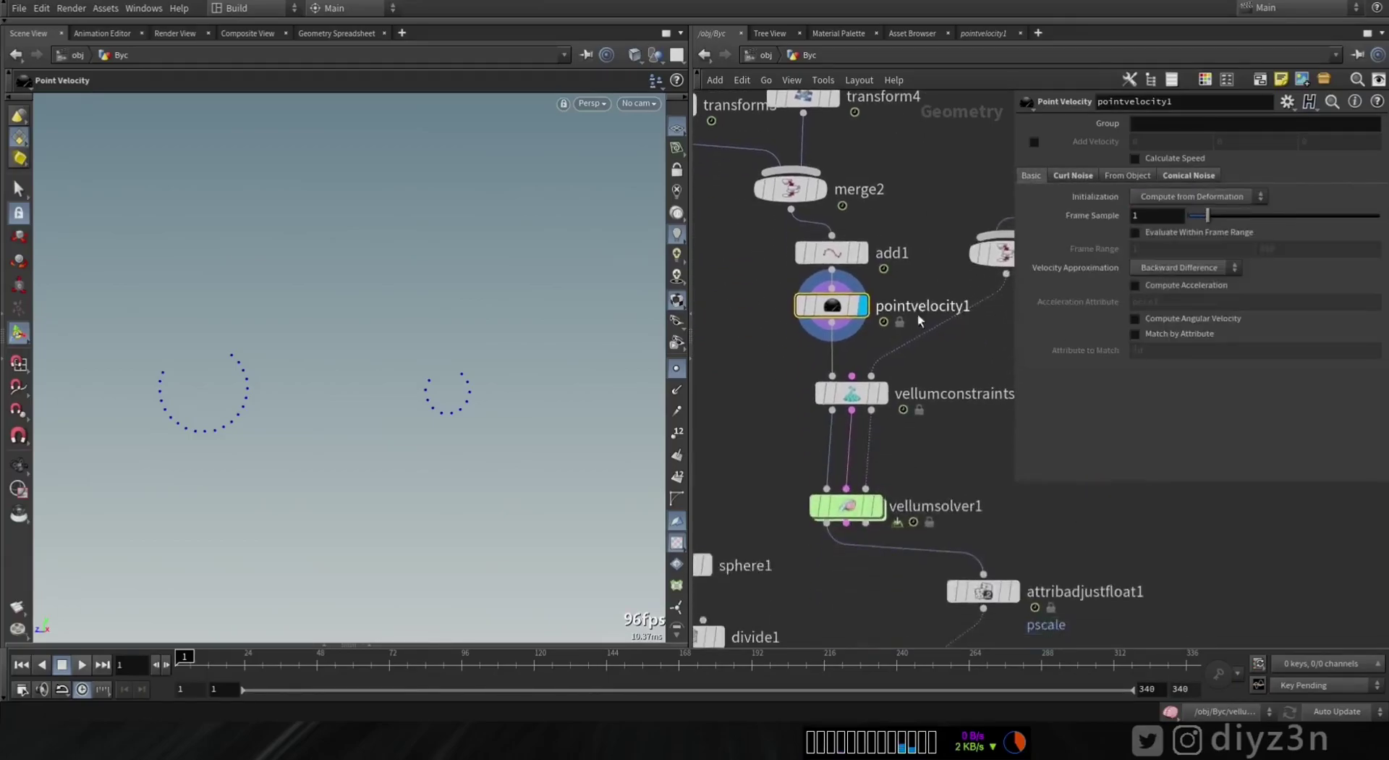
Step: Review vellumconstraints_grain1, keep the Vellum Source Emission Type inside vellumsolver1 at Each Substep, and return to the Byc network
left_click(854, 396)
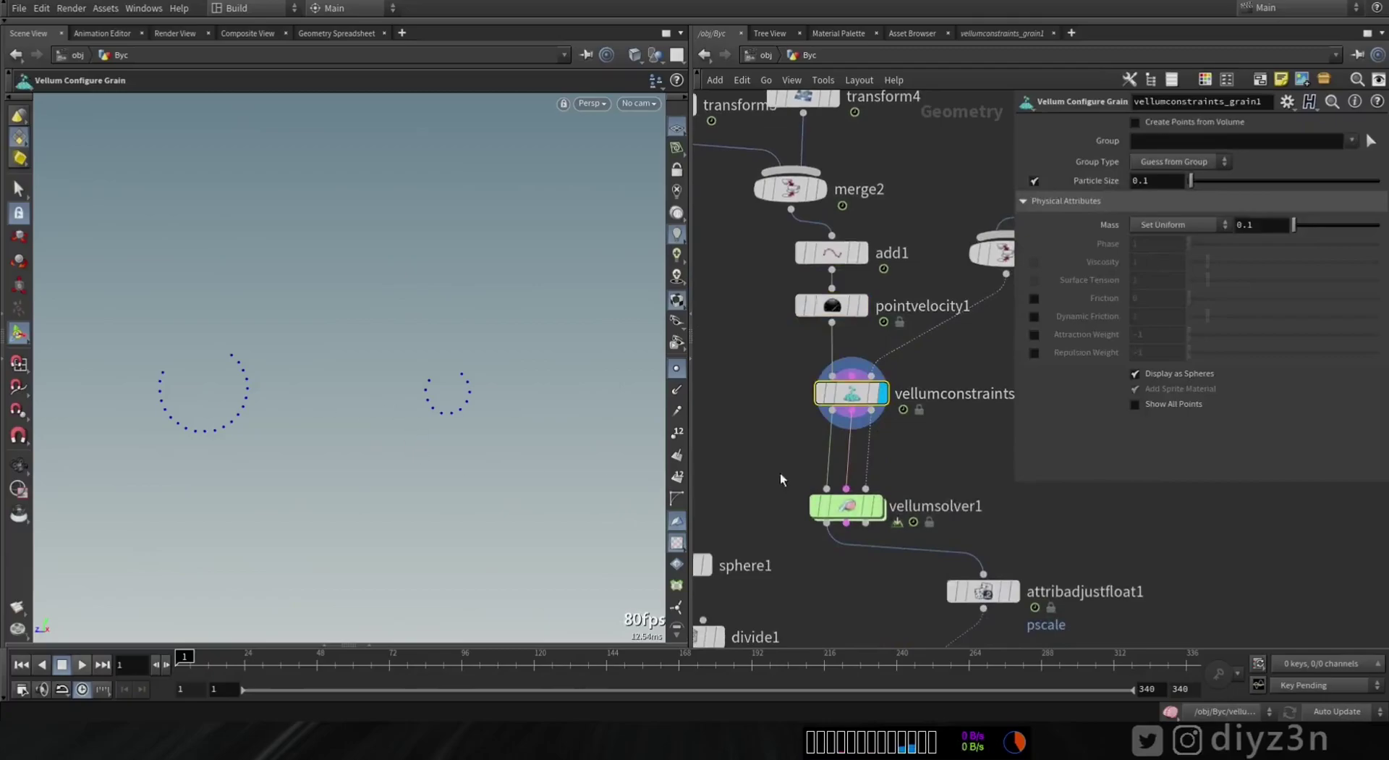
double_click(846, 505)
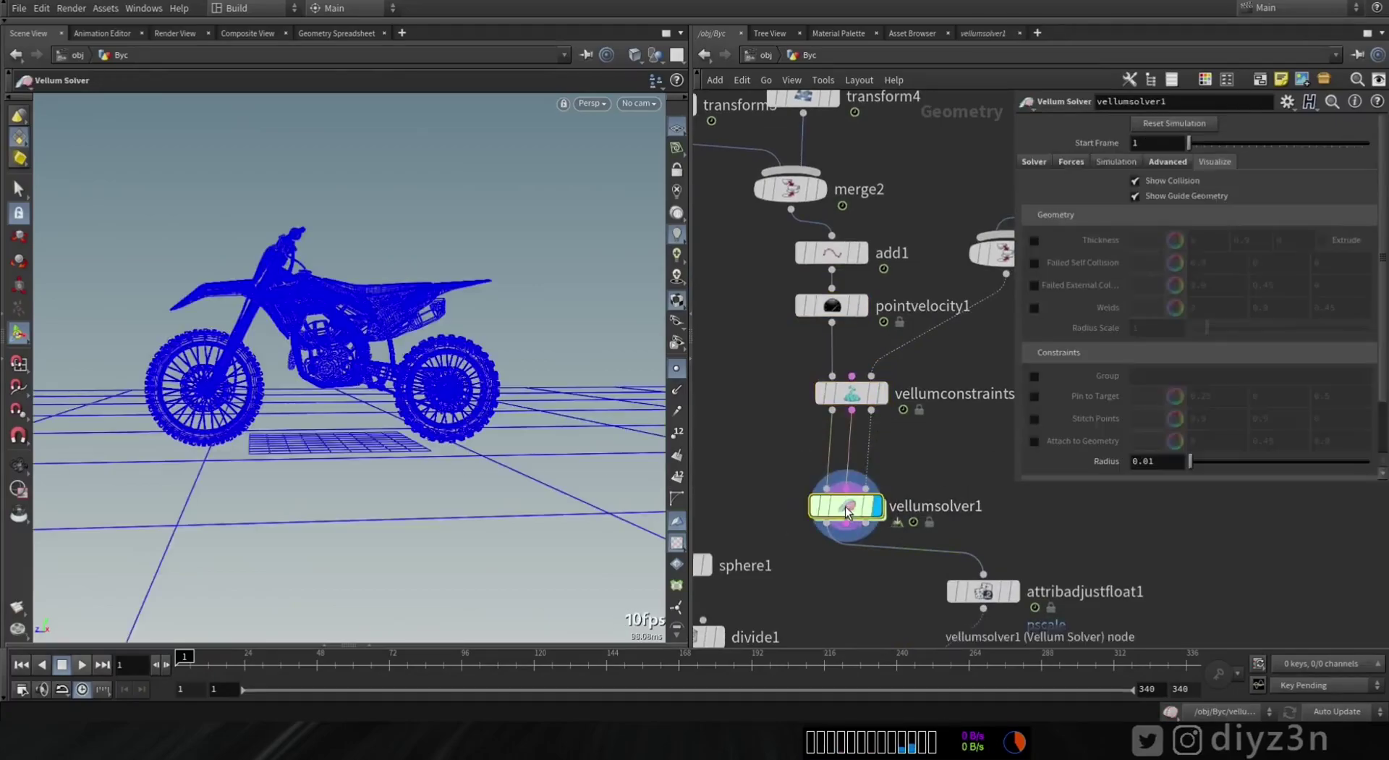
left_click(1179, 142)
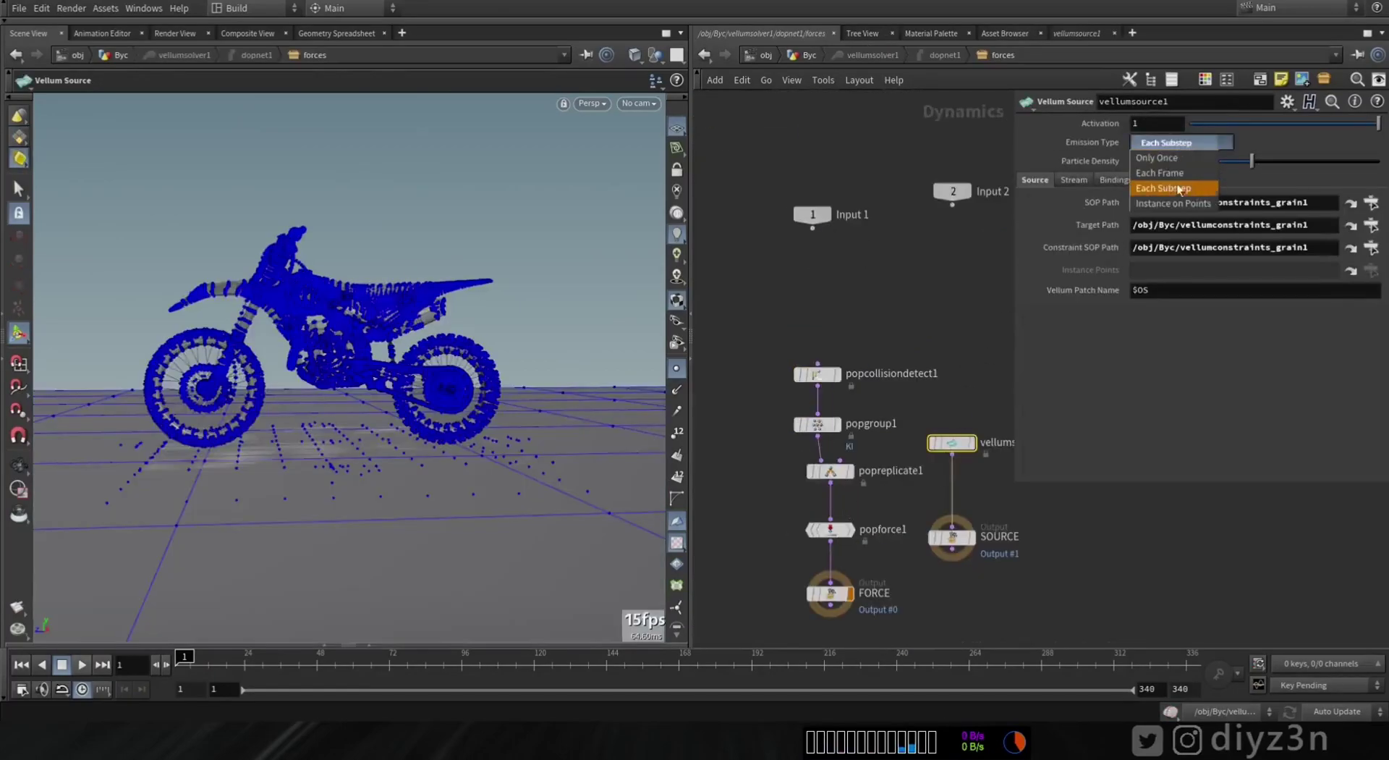
left_click(1162, 188)
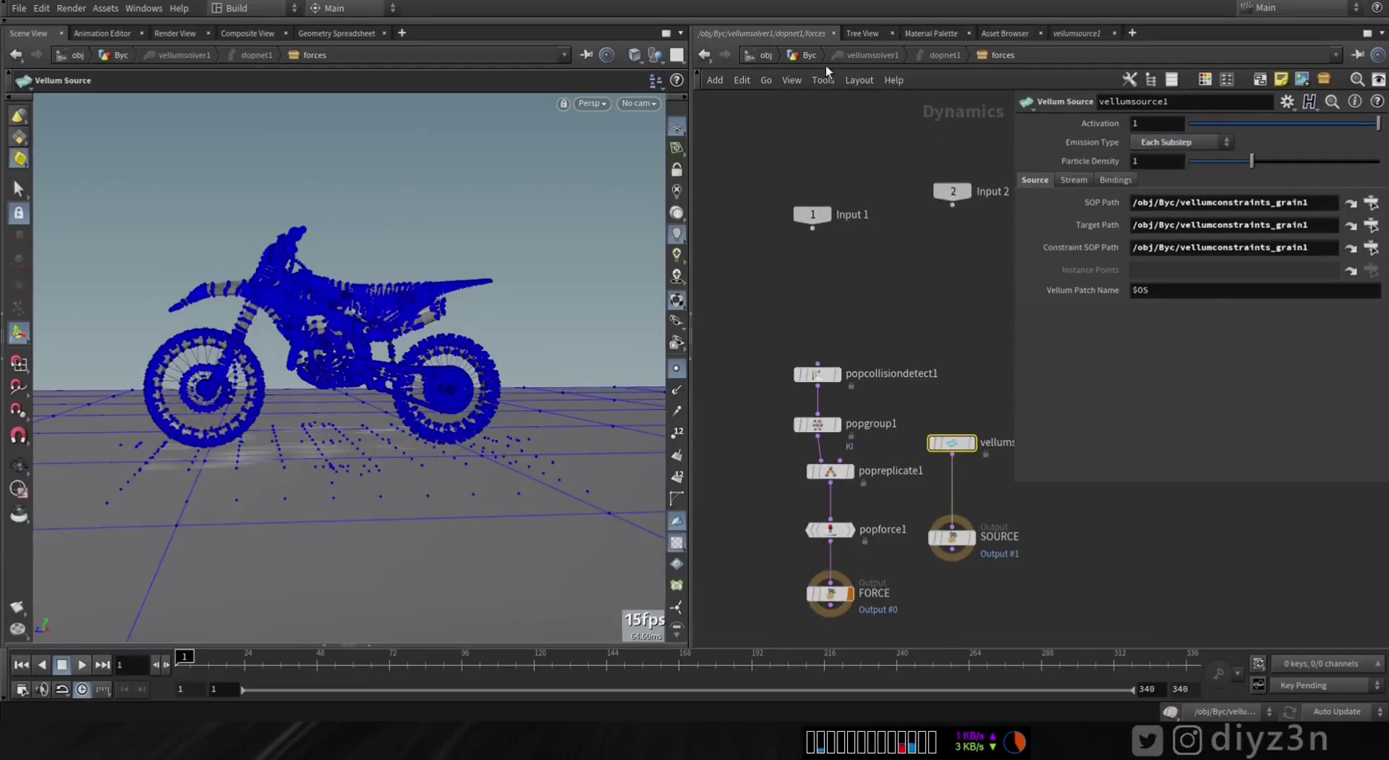
left_click(804, 55)
Step: Try 1 substep on vellumsolver1 and play the motorcycle grain simulation
left_click(1048, 161)
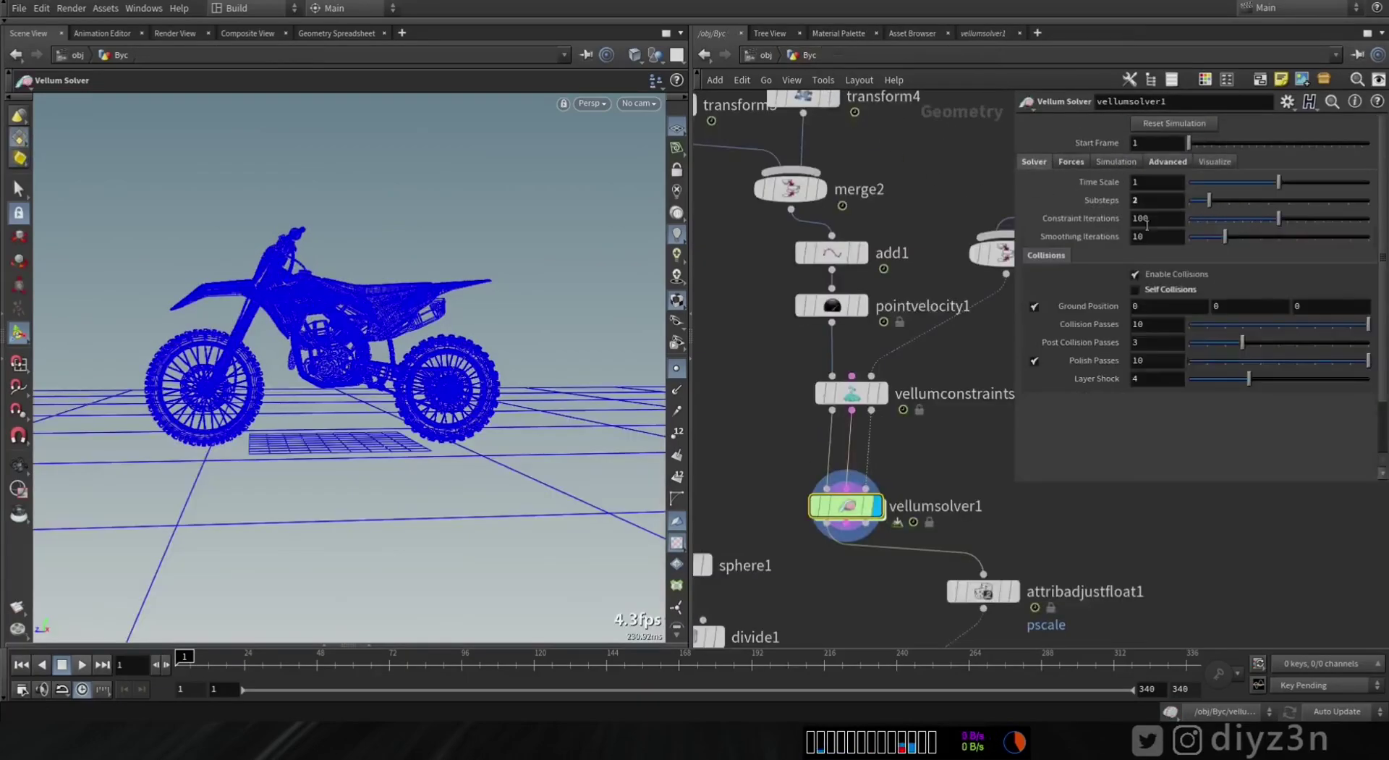
left_click_drag(1233, 204, 1186, 209)
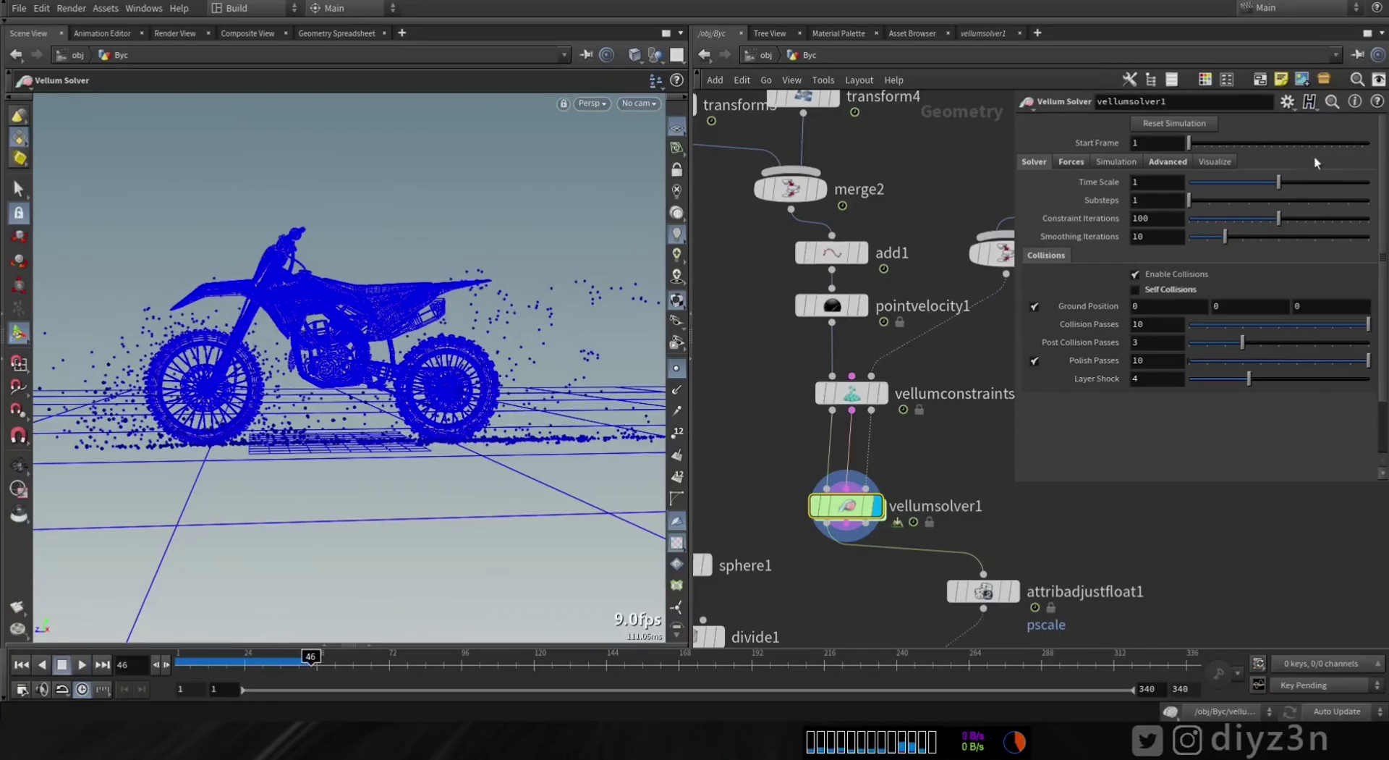
left_click(1216, 161)
left_click(82, 664)
left_click(62, 664)
Step: Recheck the Vellum Source emission settings, return to the Byc network, and turn off Show Collision on vellumsolver1
double_click(827, 506)
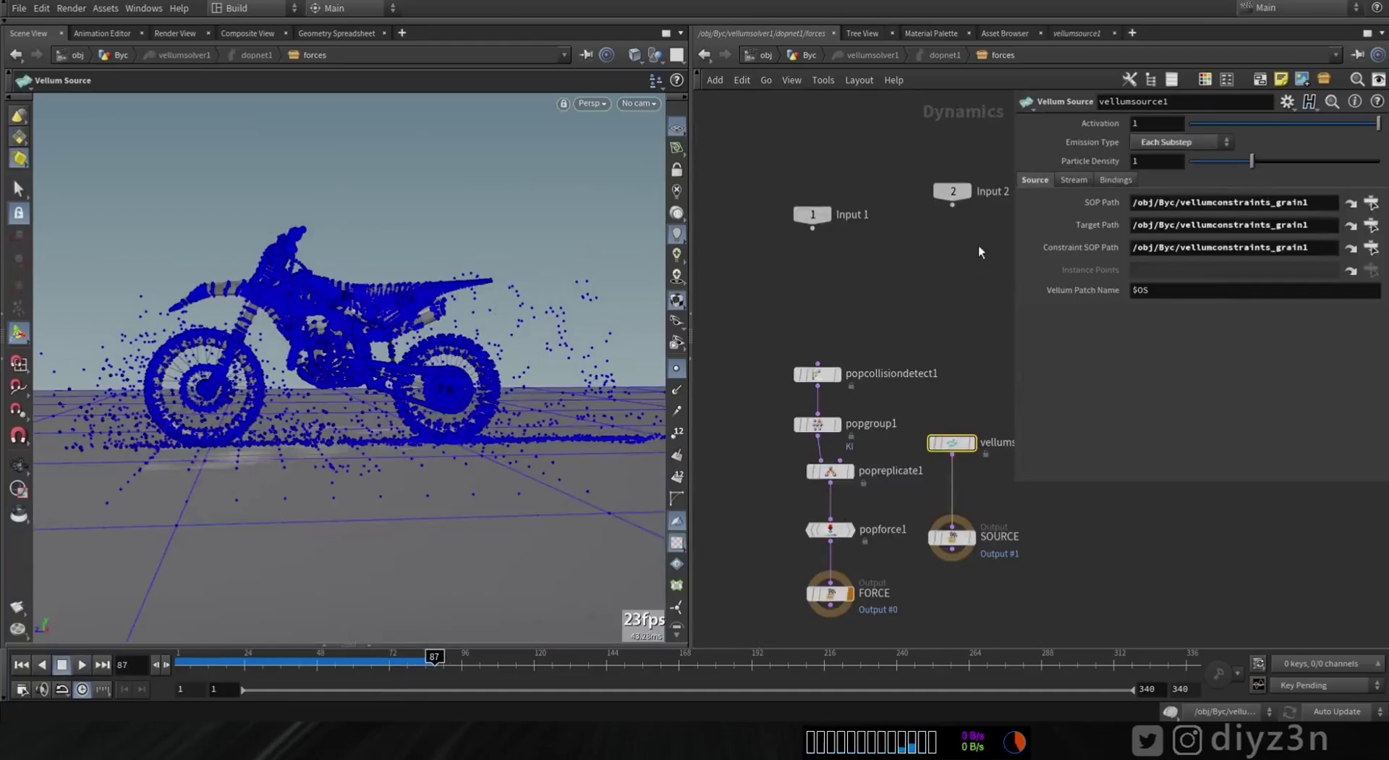
left_click(1152, 145)
left_click(1127, 181)
left_click(803, 55)
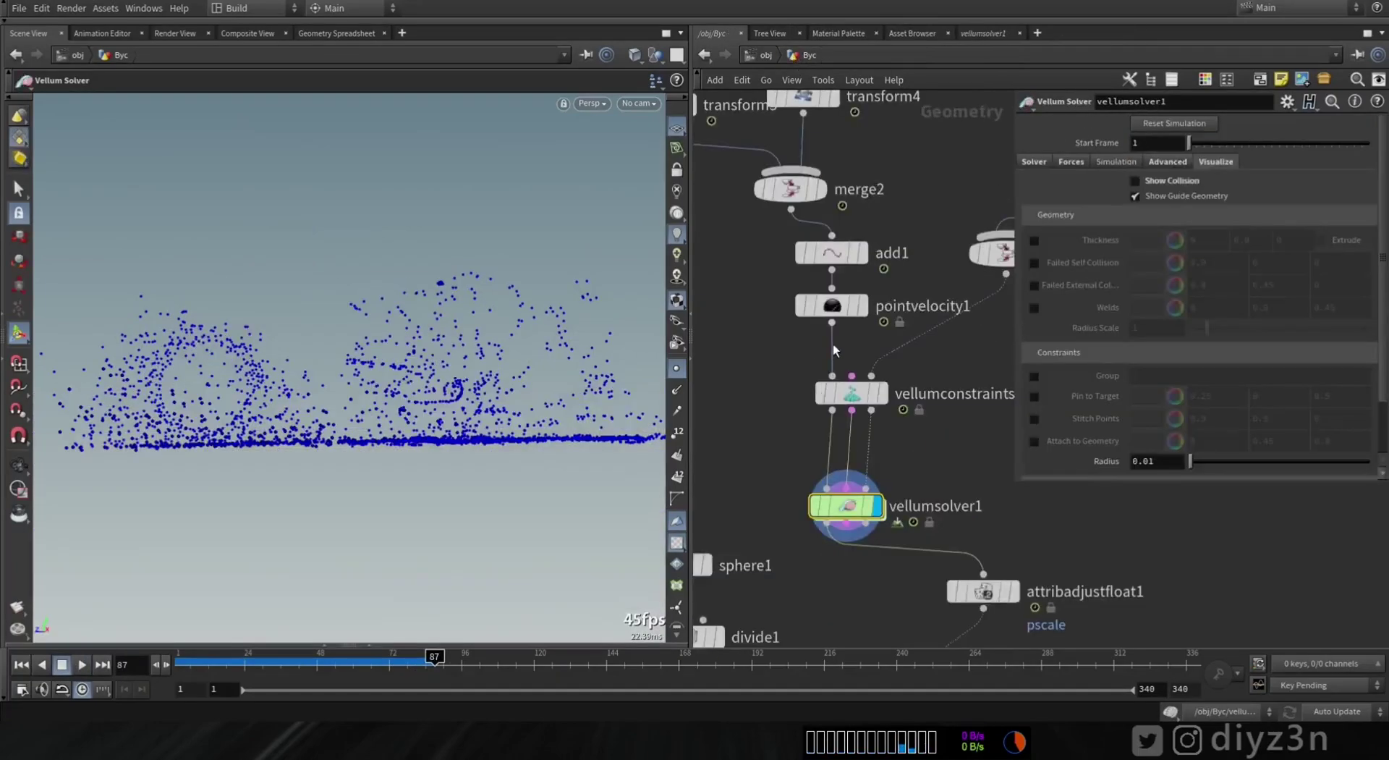
Step: Set vellumsolver1's Substeps to 3, play the simulation from the start, and return to frame 1
left_click(1032, 162)
left_click_drag(1196, 200, 1237, 205)
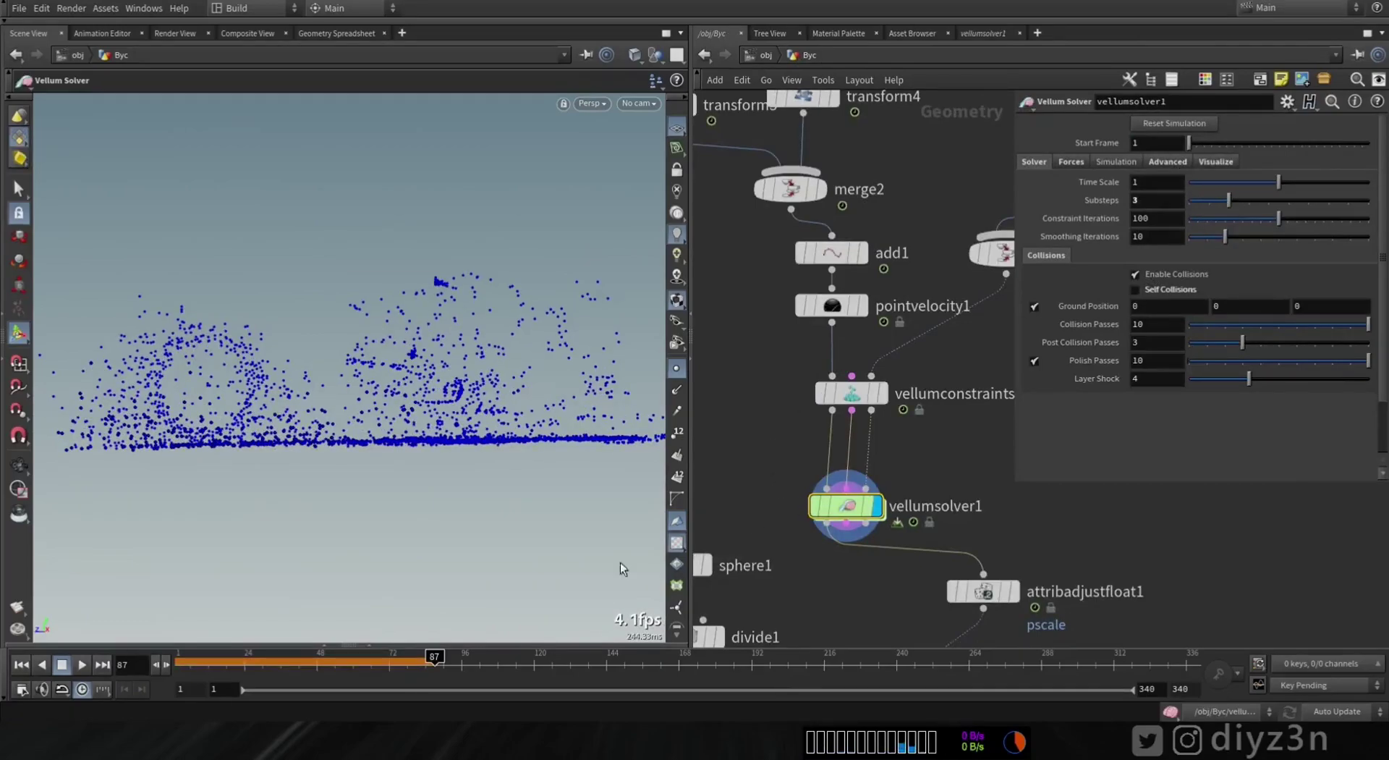
left_click(20, 665)
left_click(82, 665)
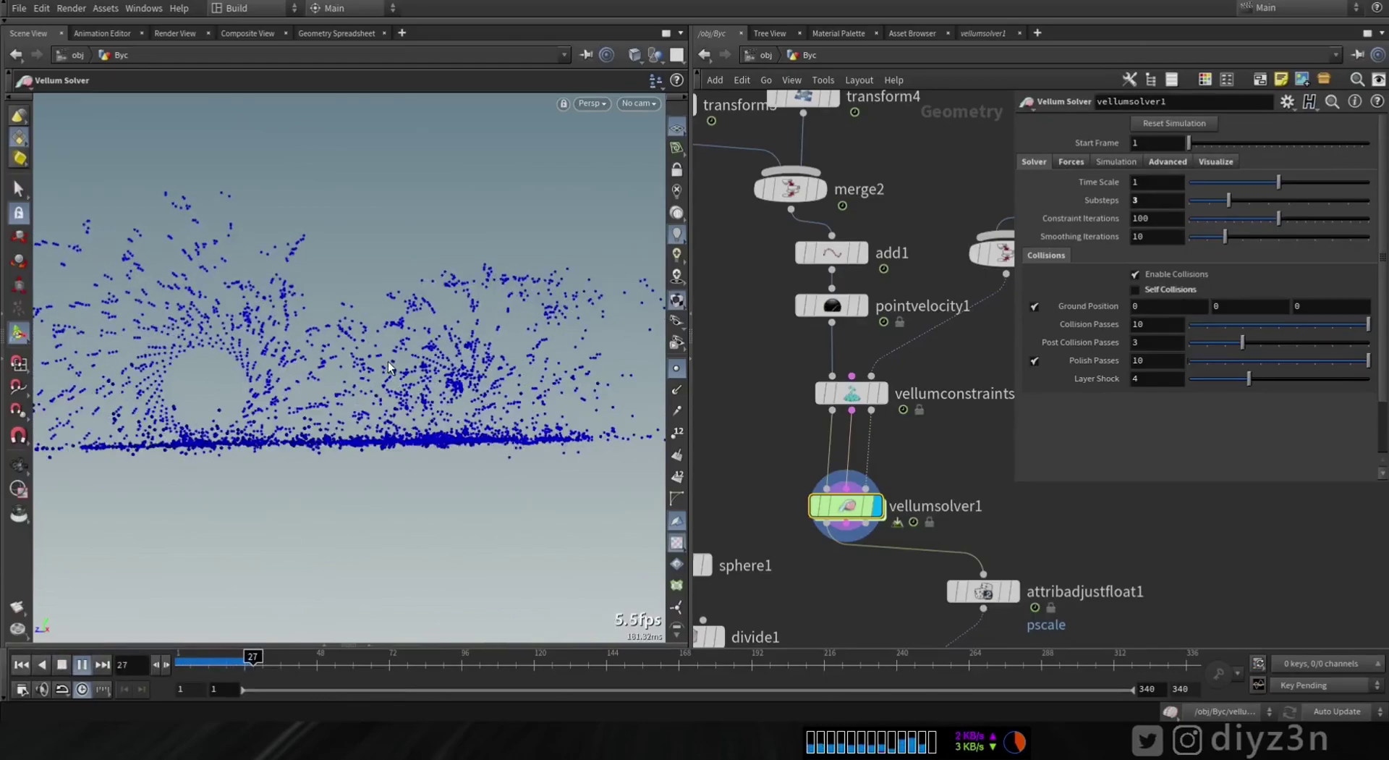
left_click(21, 664)
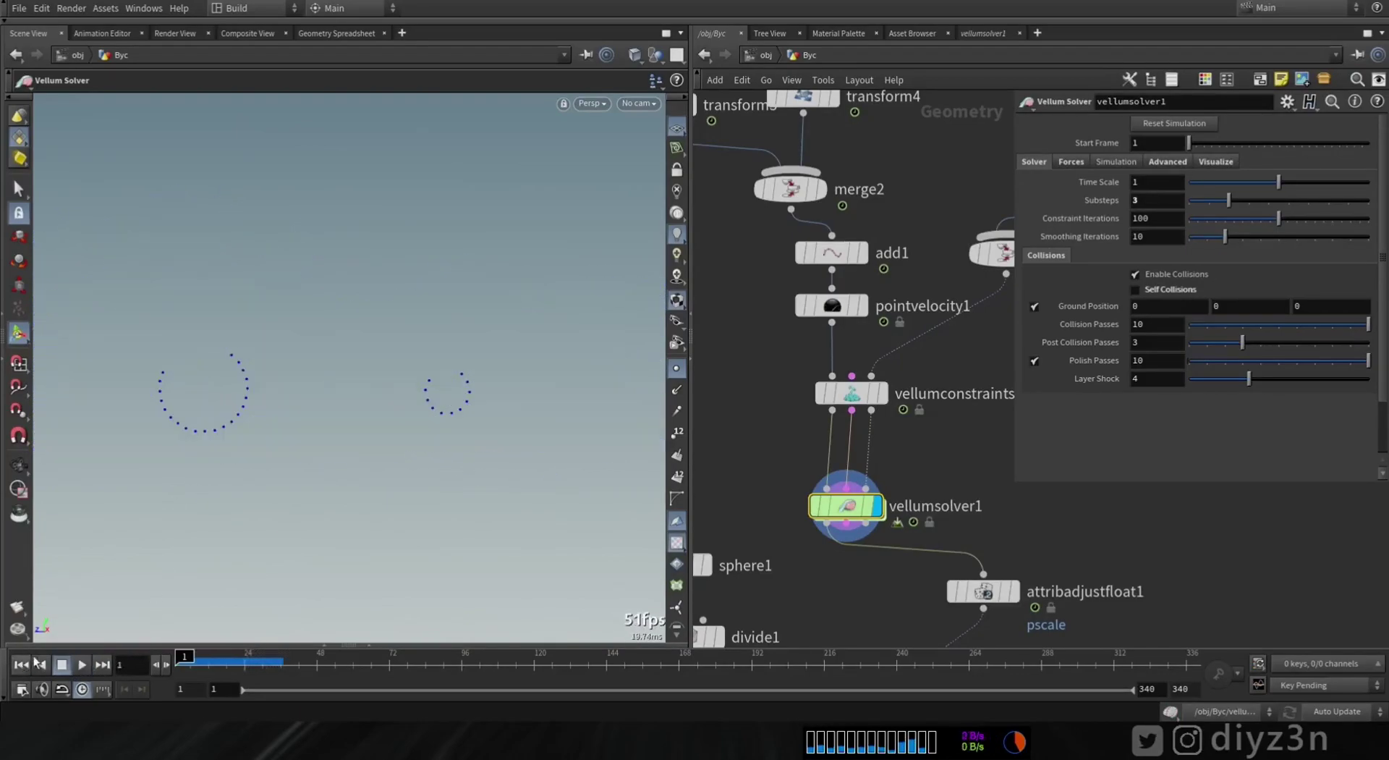
Step: Display the pscale adjustment and copytopoints1 at frame 19, and inspect sphere1, divide1 and the copytopoints1 node information
middle_click_drag(812, 499, 740, 236)
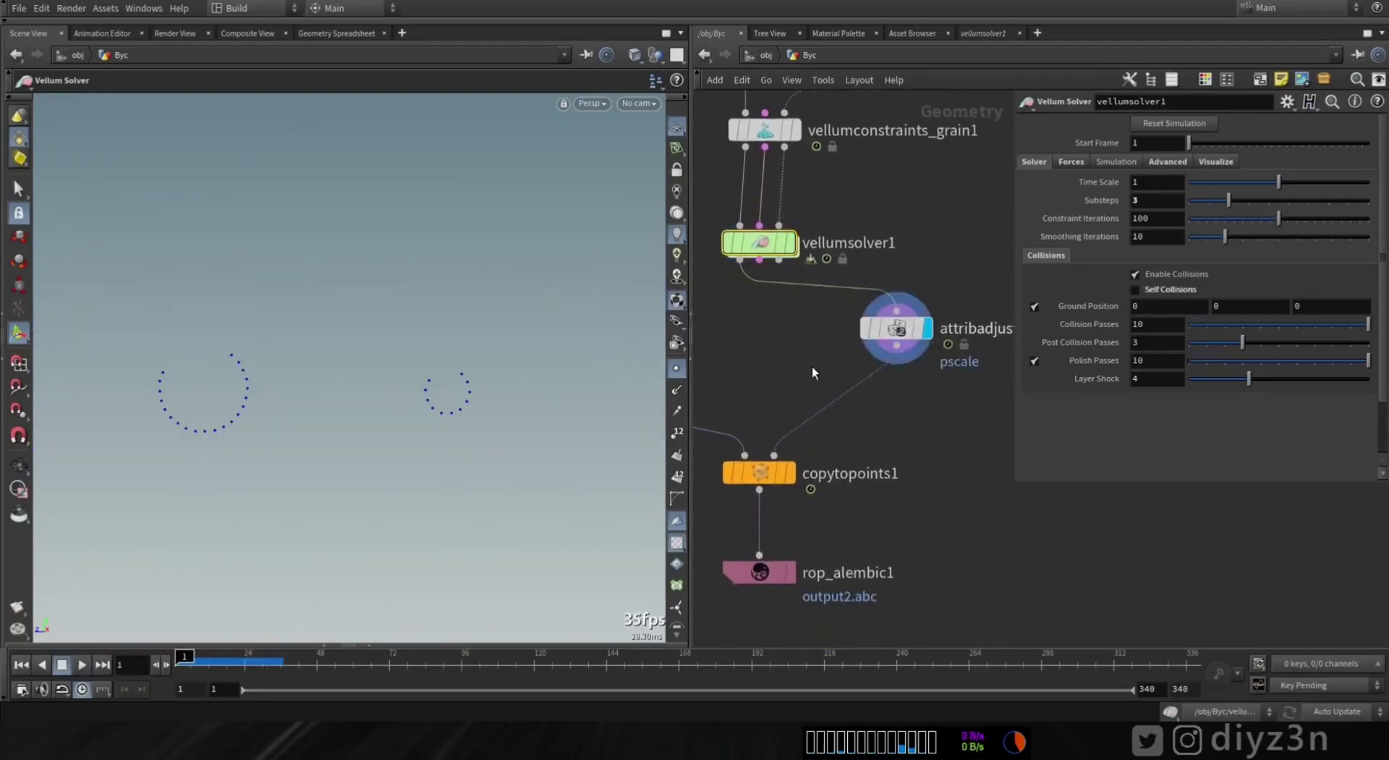
middle_click_drag(796, 471, 882, 403)
key("Up")
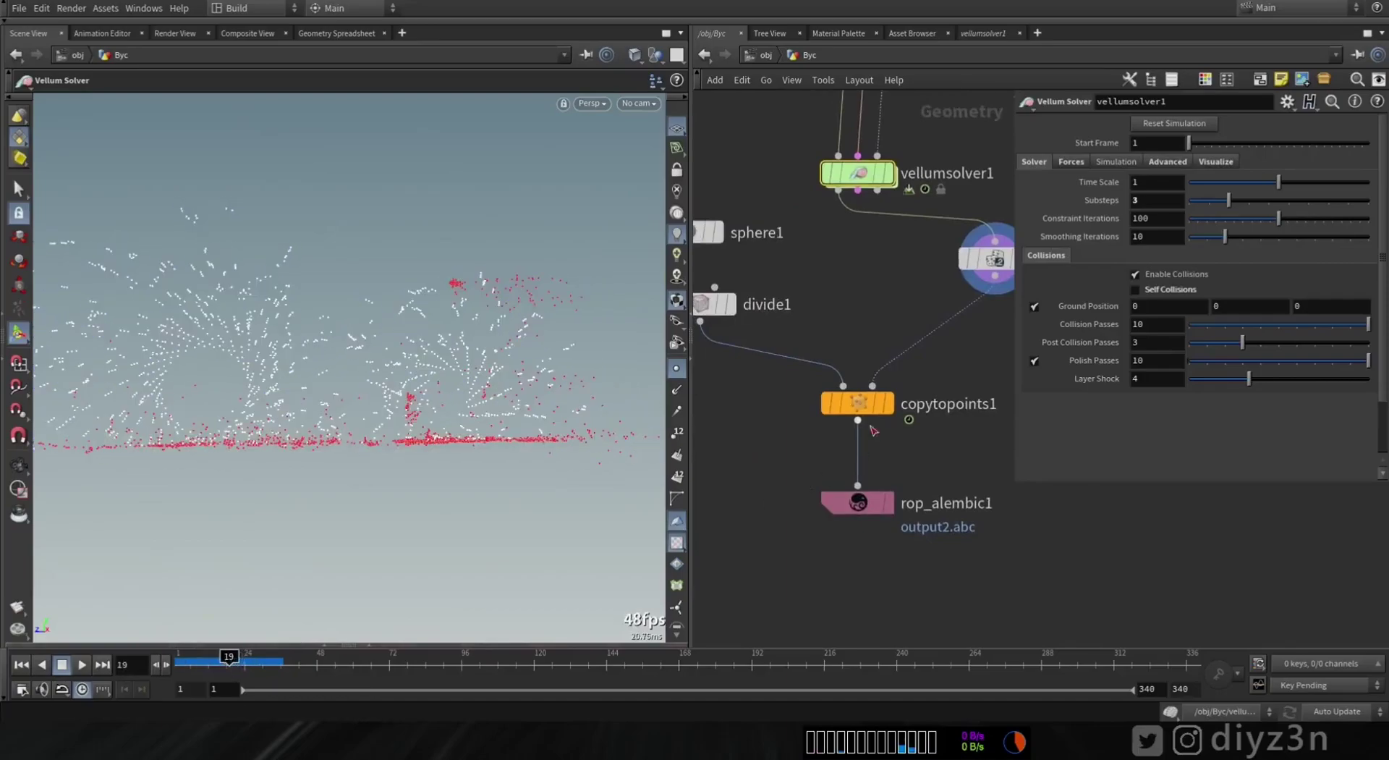
left_click(713, 232)
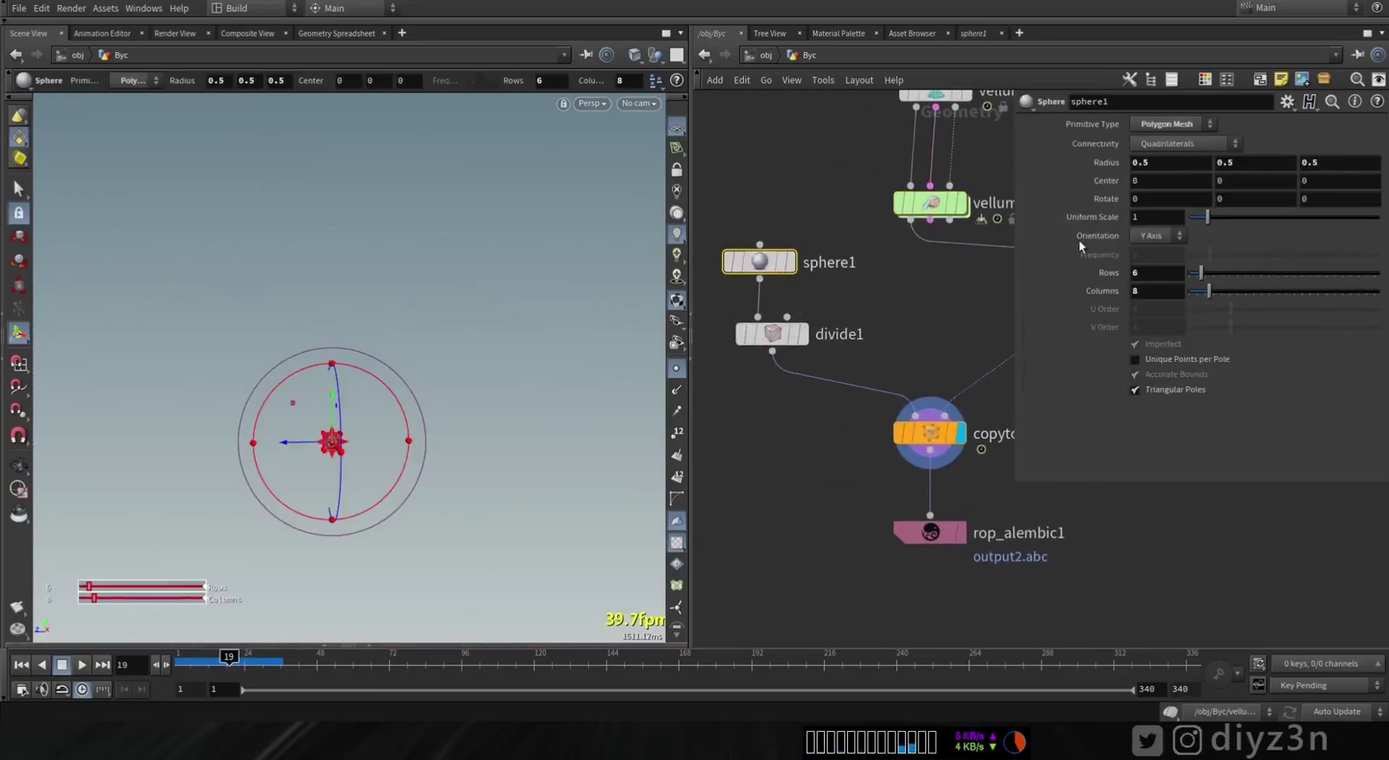
left_click(776, 336)
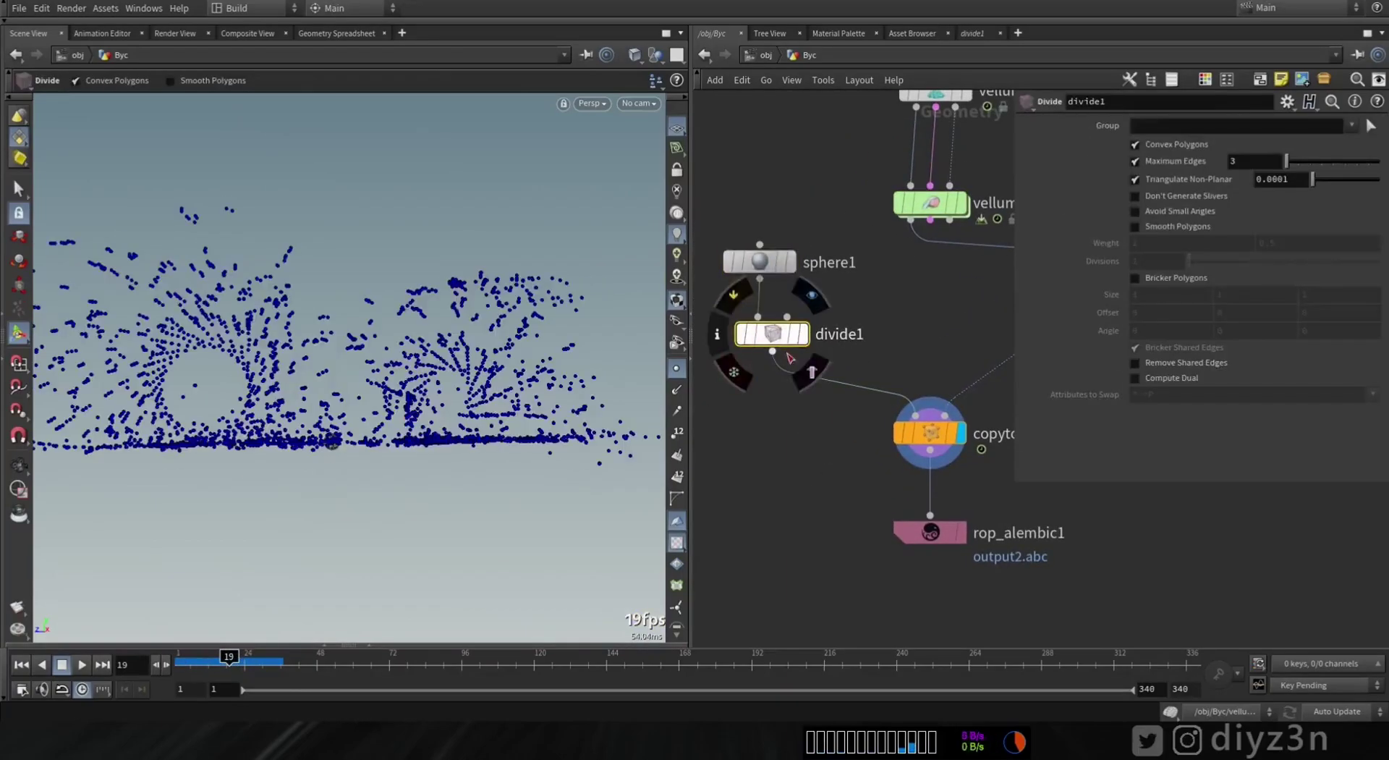
middle_click(865, 401)
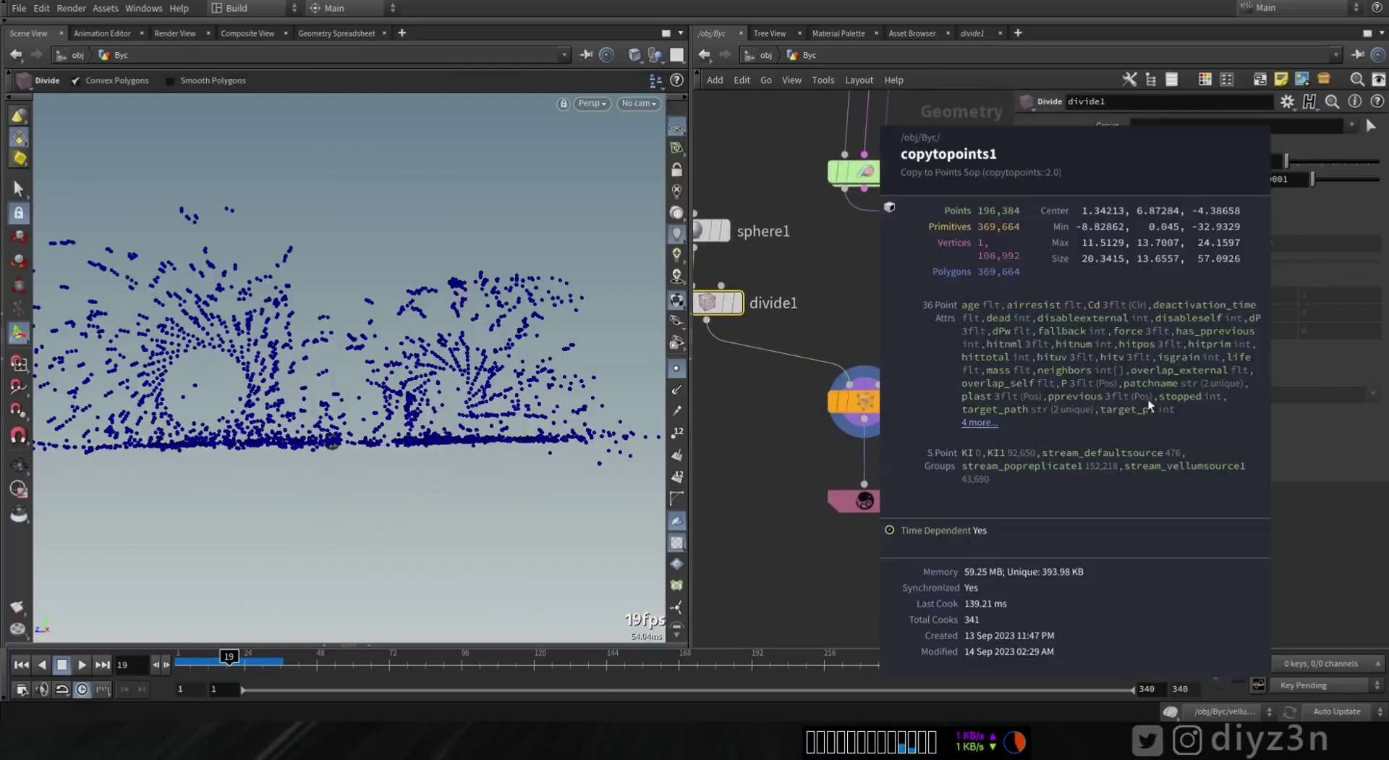
Step: Review rop_alembic1's export settings for output2.abc, view the whole network, and reopen vellumsolver1's visualization settings
left_click(833, 498)
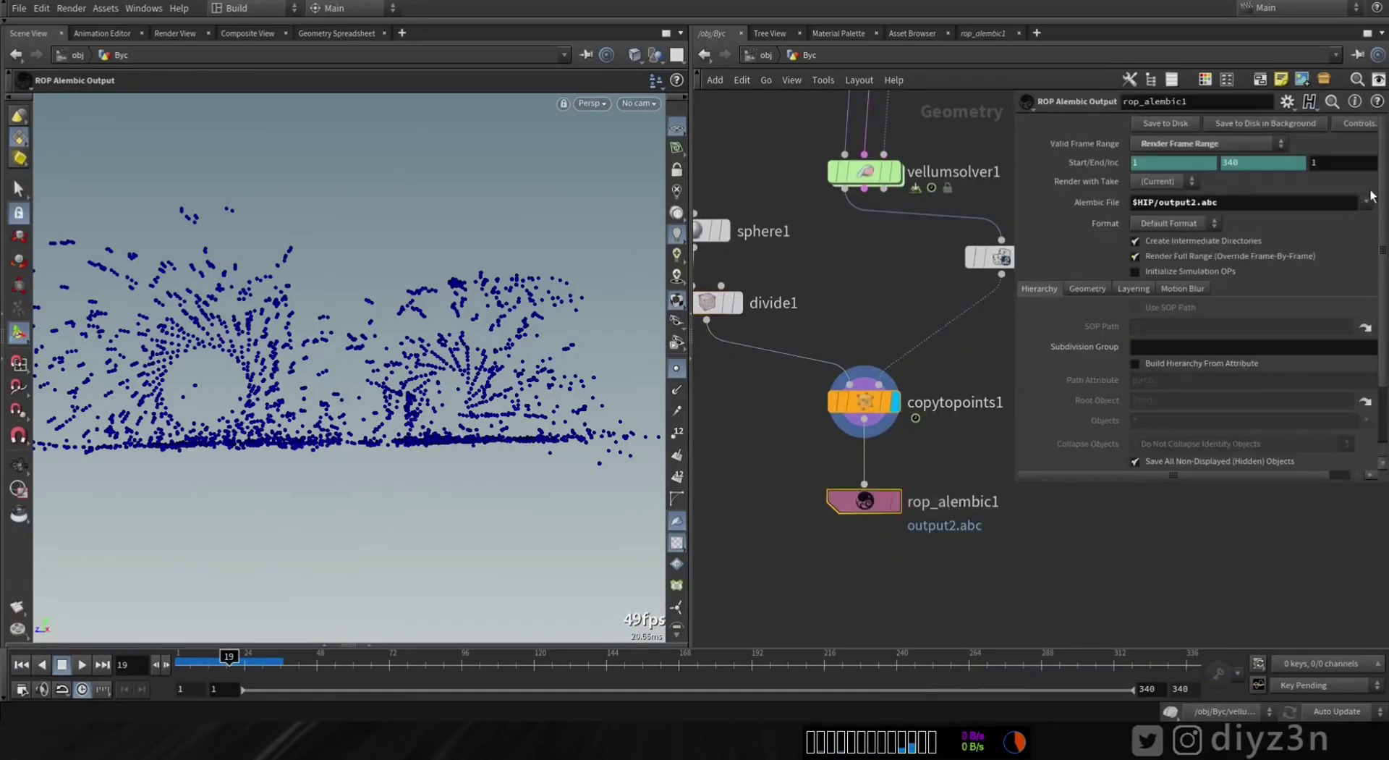
middle_click_drag(903, 294, 831, 403)
key("h")
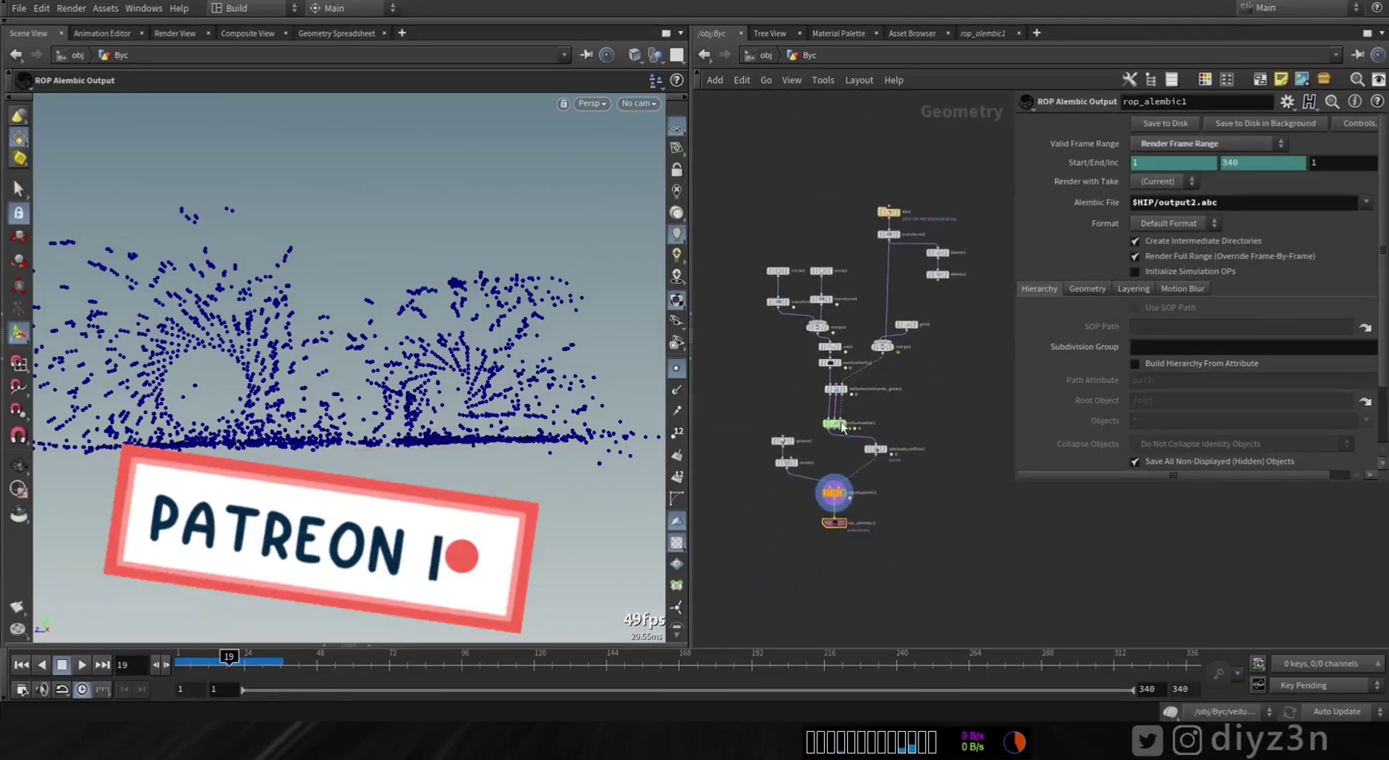
left_click(834, 422)
left_click(1215, 161)
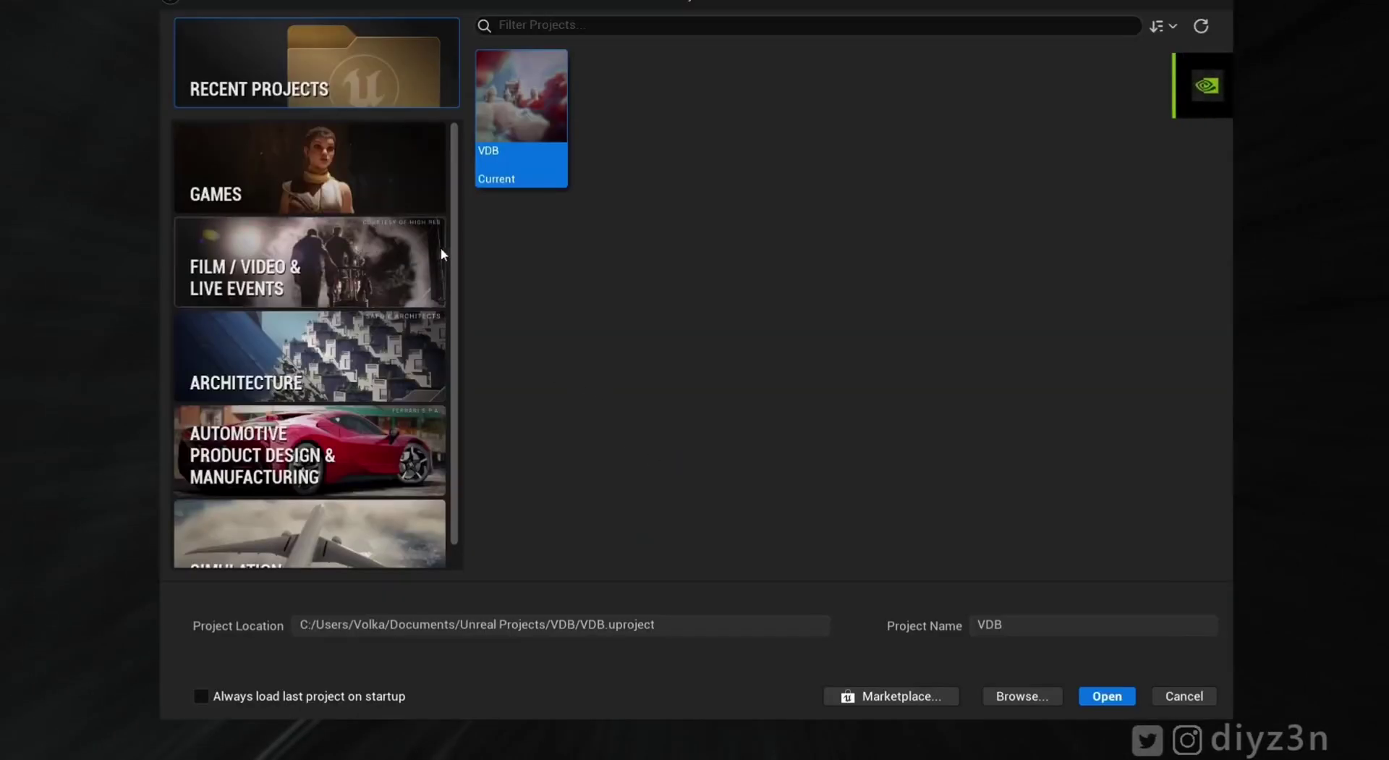
Step: Switch to Unreal Engine, choose the Film / Video & Live Events category, update the Sparks project file, and dismiss the plugin notice
left_click(292, 278)
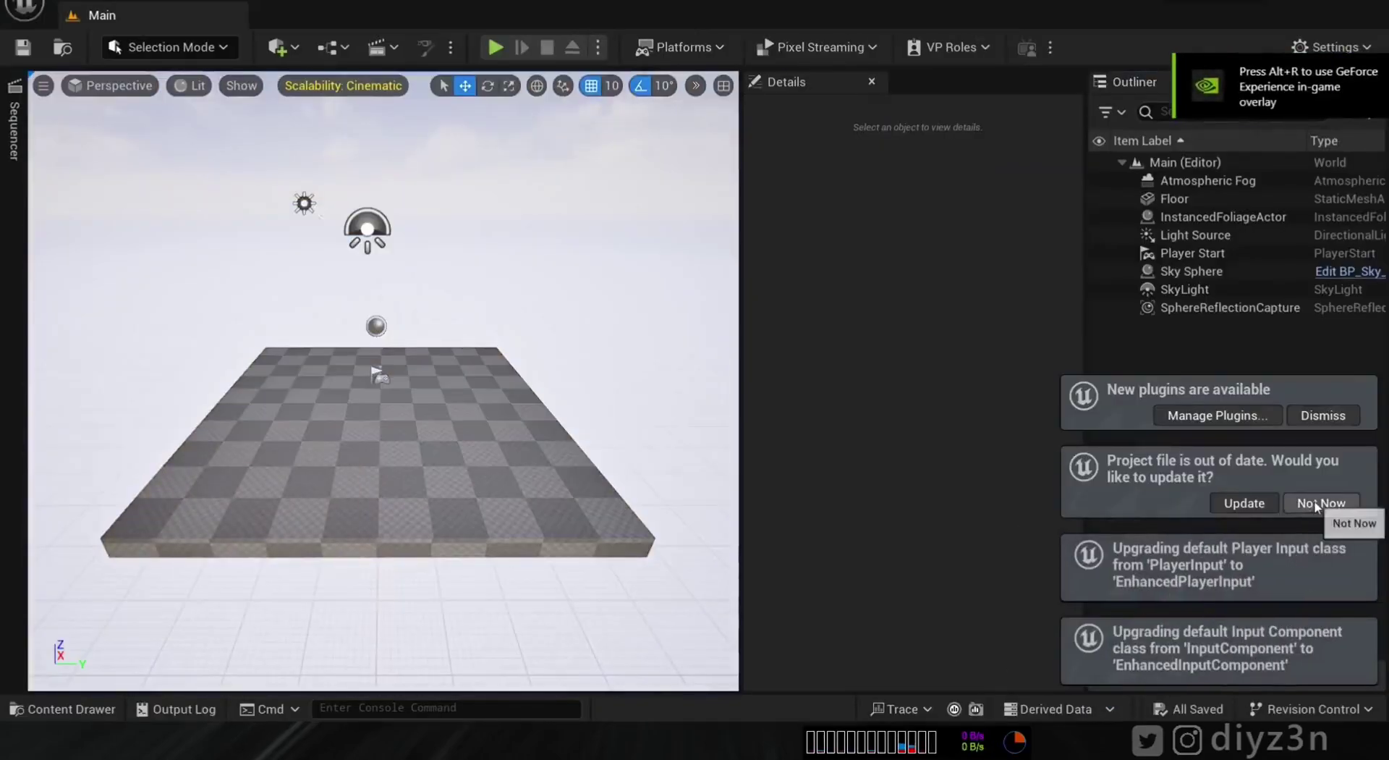
left_click(1255, 505)
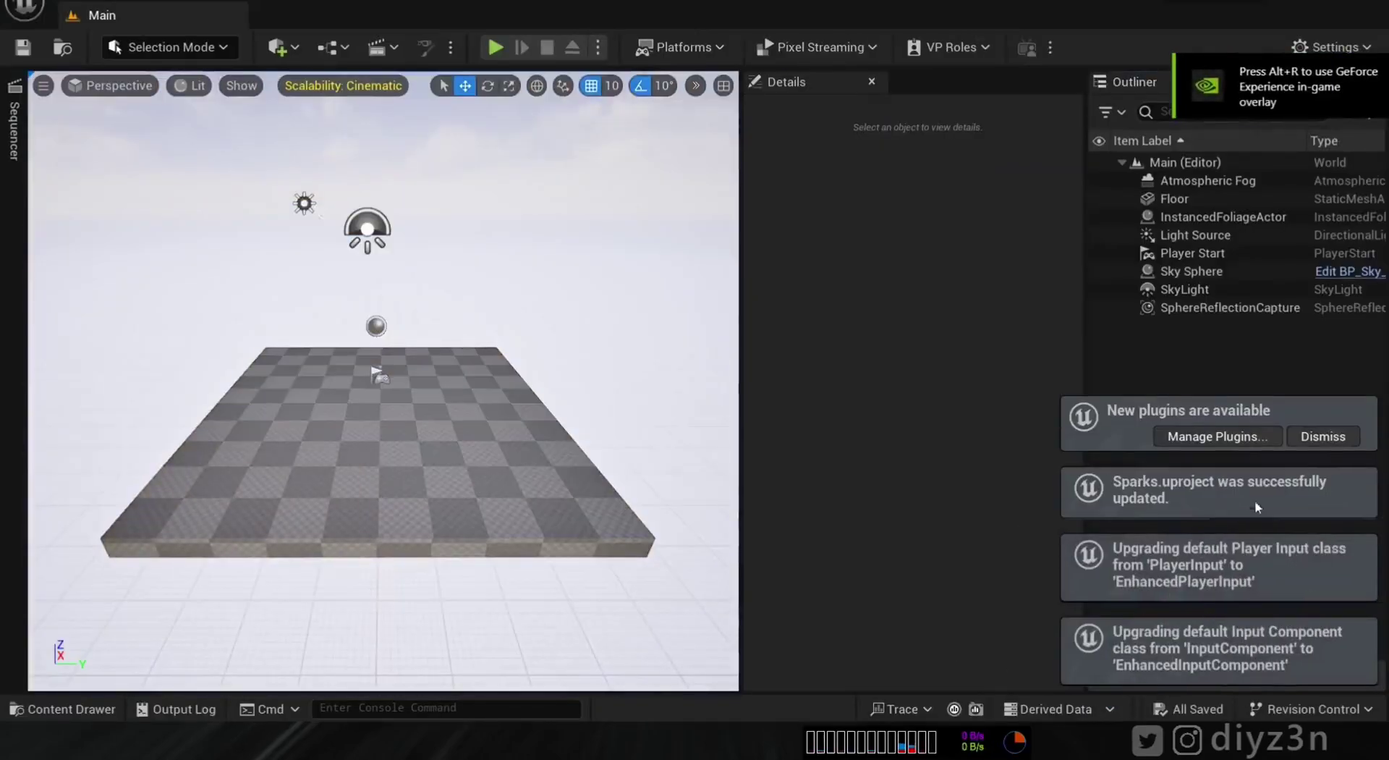
left_click(1322, 436)
Step: Start importing output2.abc into the Content folder and set its import type to Geometry Cache
left_click(65, 708)
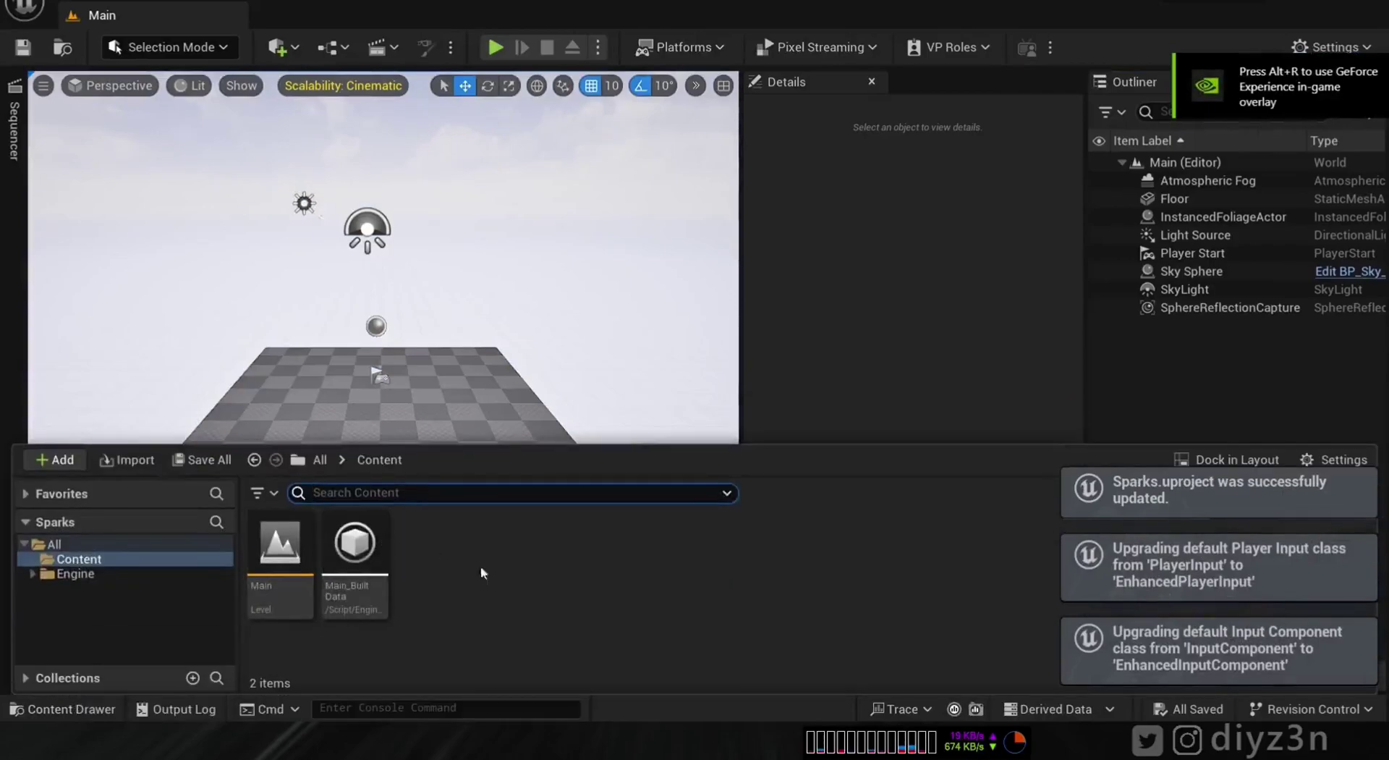
right_click(540, 588)
left_click(599, 127)
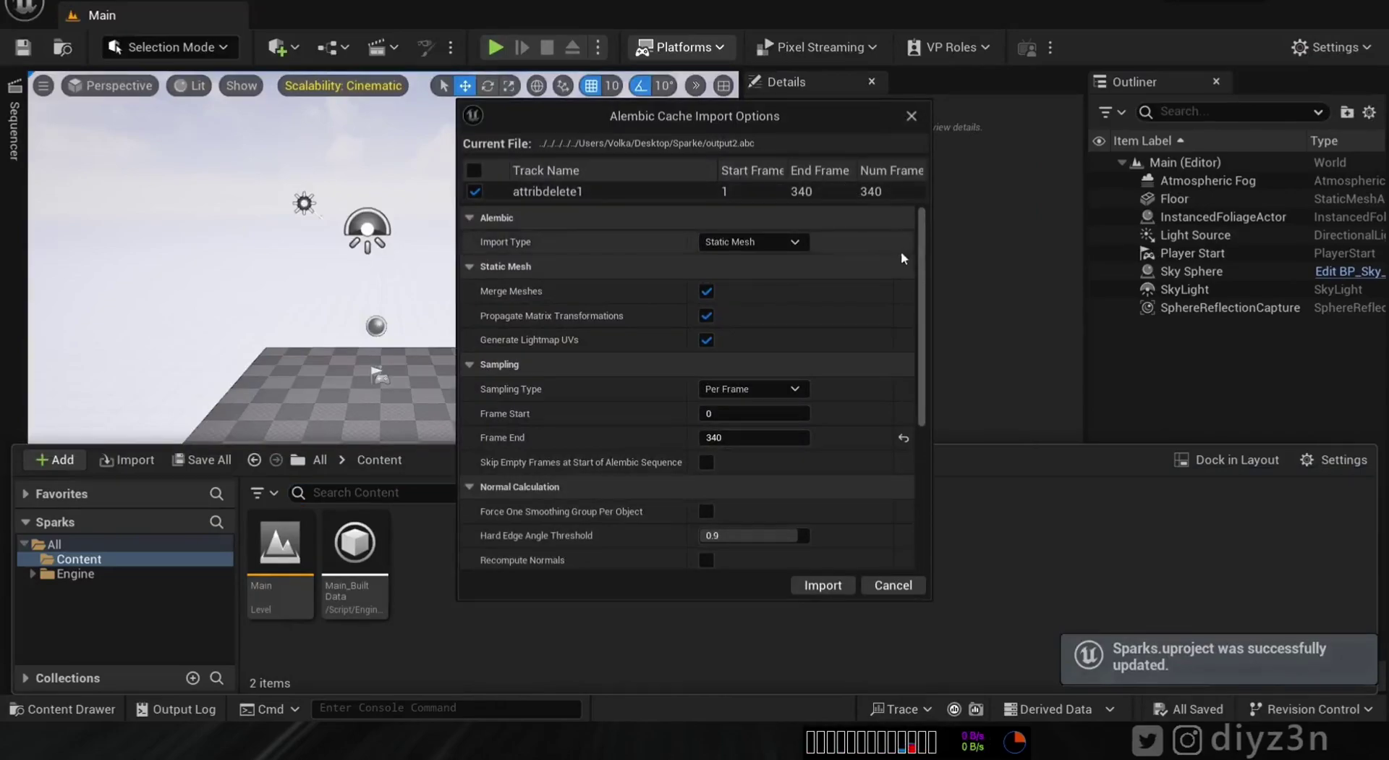
left_click(760, 244)
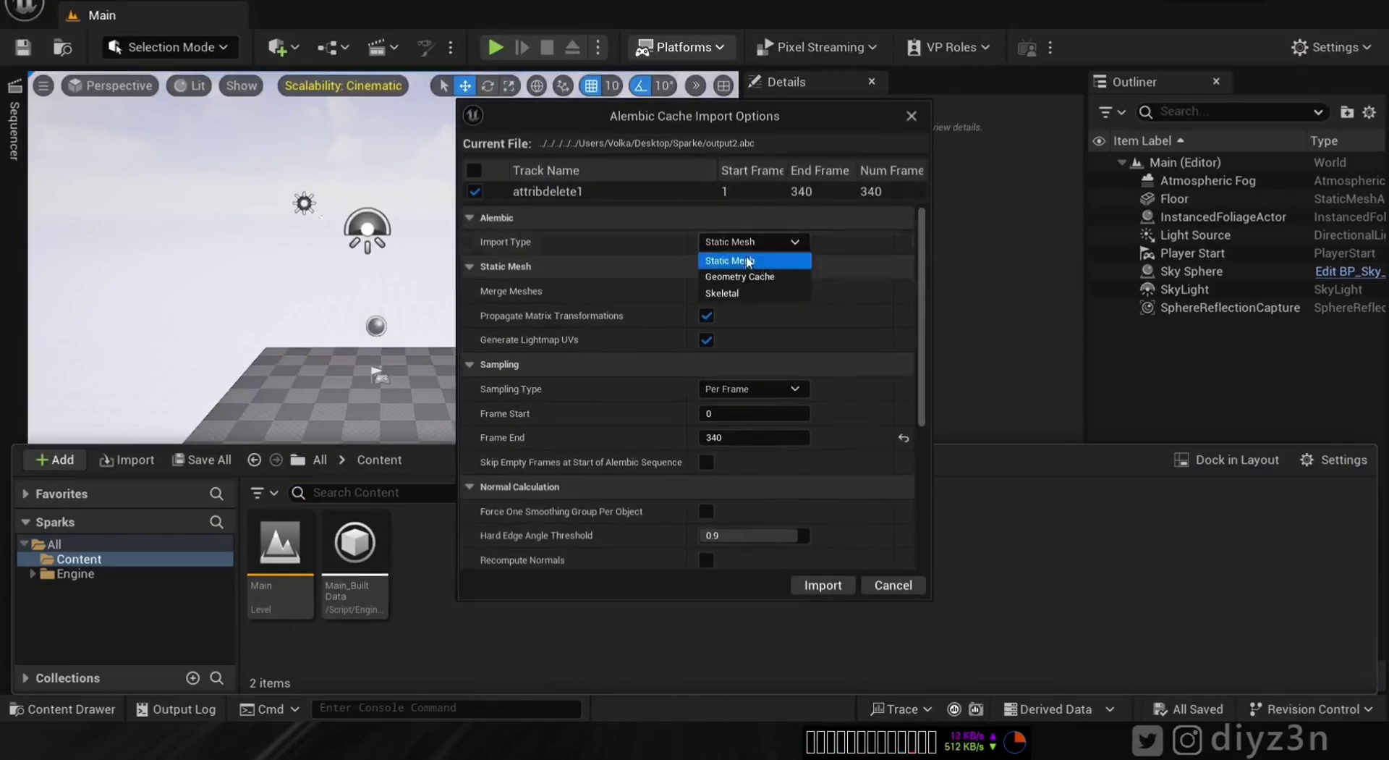
left_click(738, 276)
Step: Check the Alembic cache's sampling and conversion options, including its rotation, and import it
left_click_drag(922, 280, 551, 358)
left_click(550, 353)
left_click(752, 393)
left_click(775, 413)
left_click(756, 393)
left_click(763, 429)
scroll(905, 405, "down", 5)
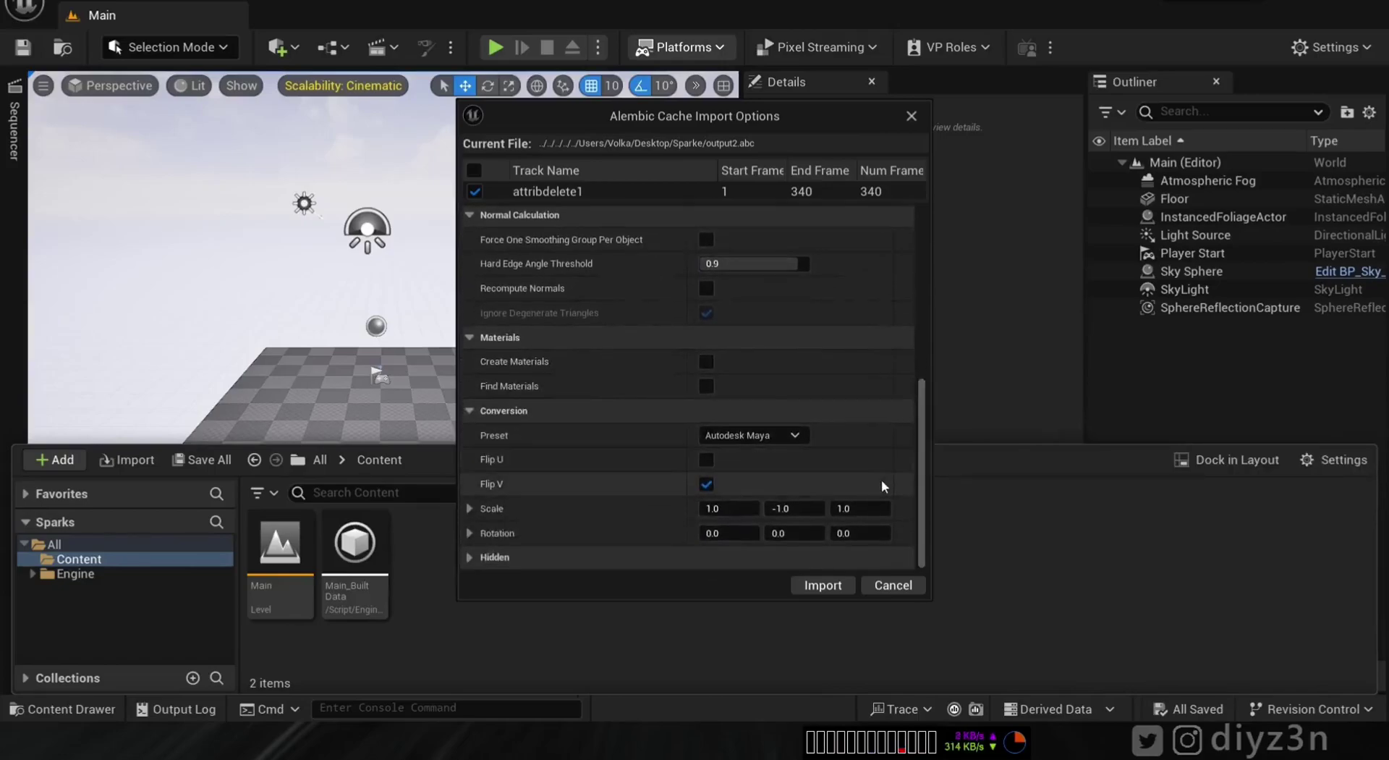
left_click(799, 532)
left_click(808, 586)
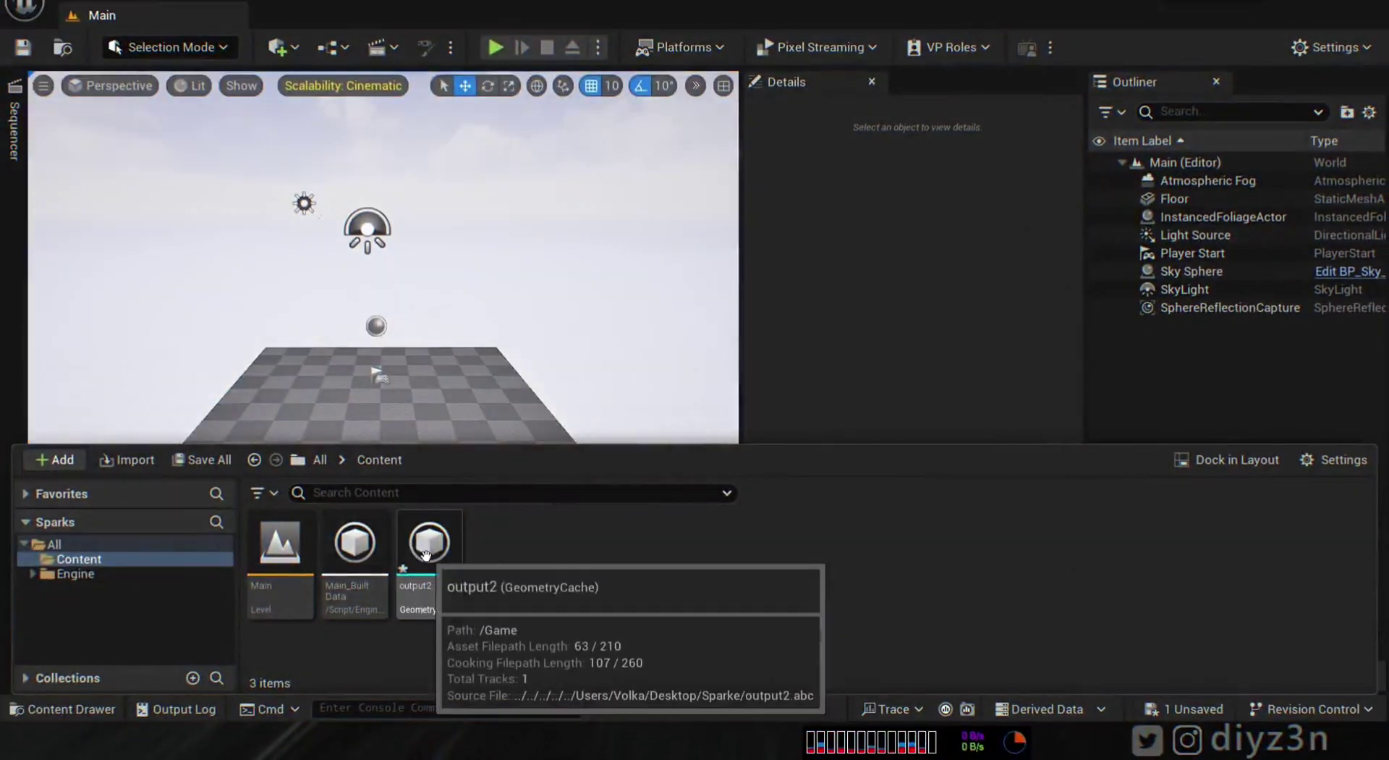
Step: Place the output2 geometry cache in the level and reset its location to 0, 0, 0
left_click_drag(425, 544, 385, 394)
left_click(1057, 334)
scroll(265, 149, "up", 4)
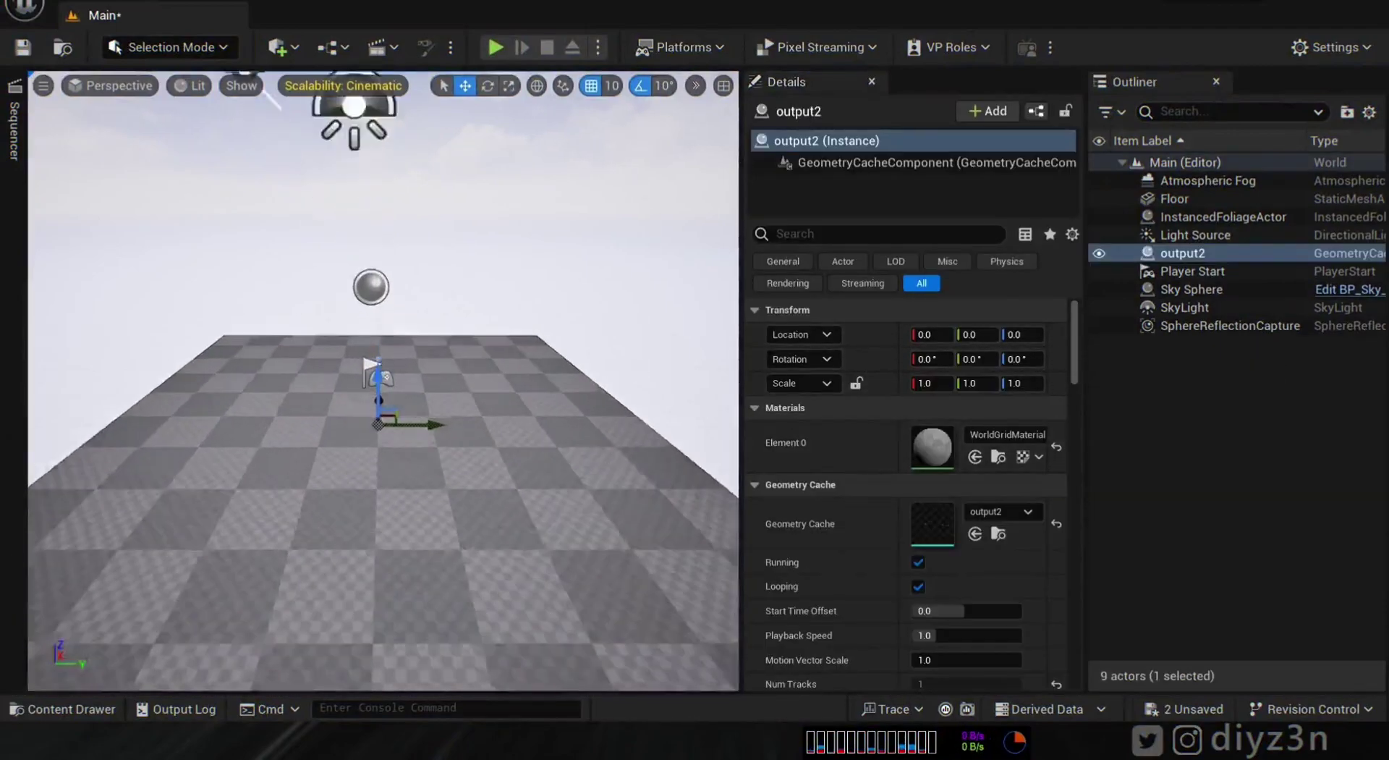
Step: Create and save a level sequence named NewLevelSequence in the Content folder
left_click(376, 48)
left_click(405, 94)
left_click(1098, 634)
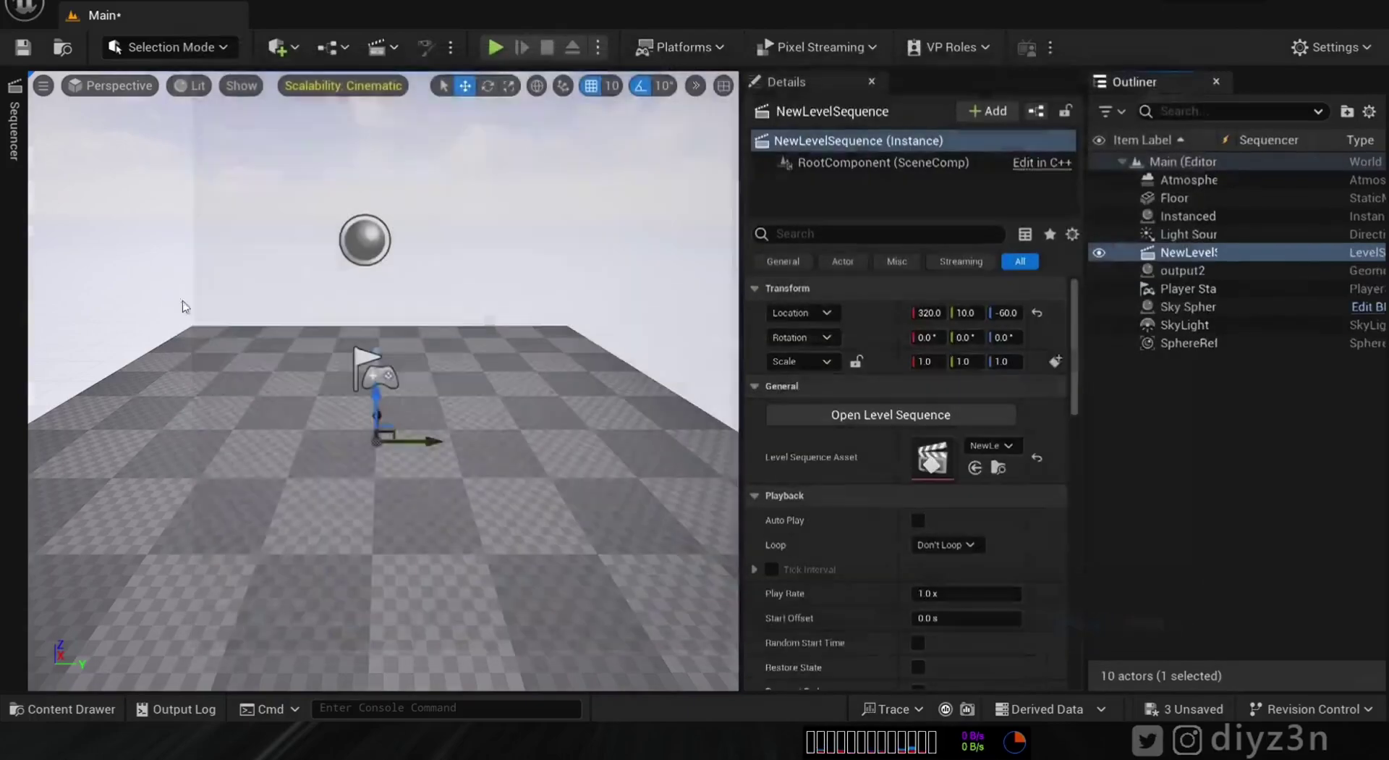
Step: Add output2 to NewLevelSequence with a Geometry Cache track and scrub to frame 122
left_click(14, 131)
left_click_drag(1180, 270, 116, 261)
left_click(187, 165)
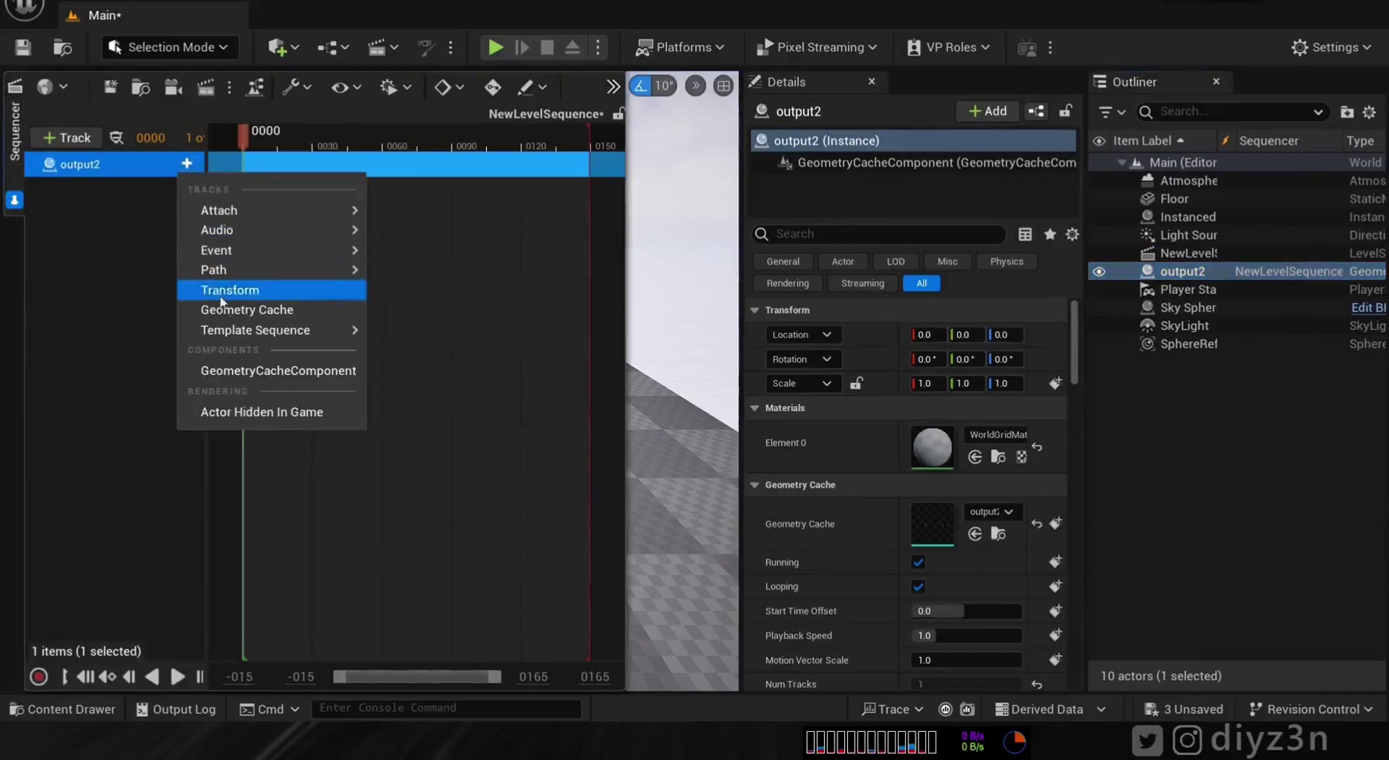
left_click(249, 310)
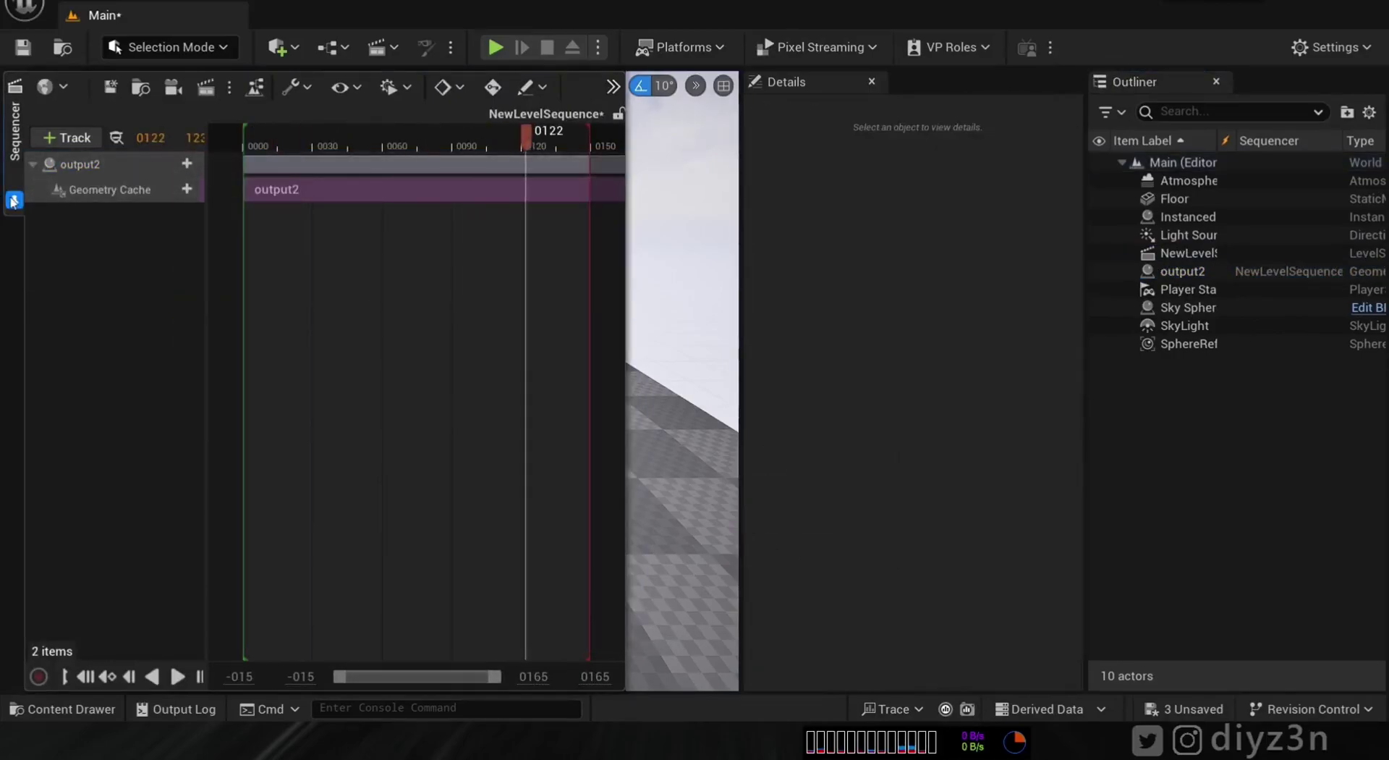
left_click(15, 157)
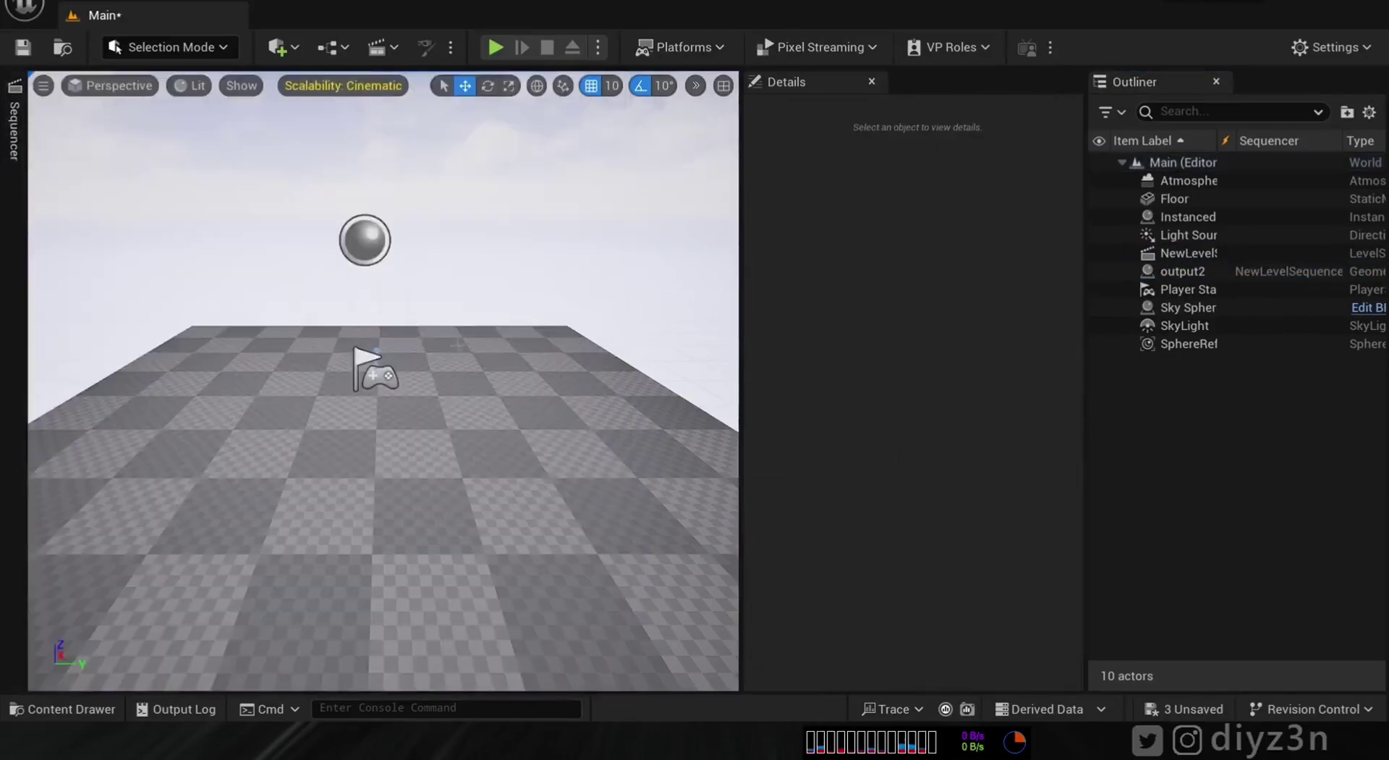
Step: Scale output2 uniformly to 10, raise it to a Z location of about 18.74, and undo its duplication
left_click(1181, 275)
key("ctrl+d")
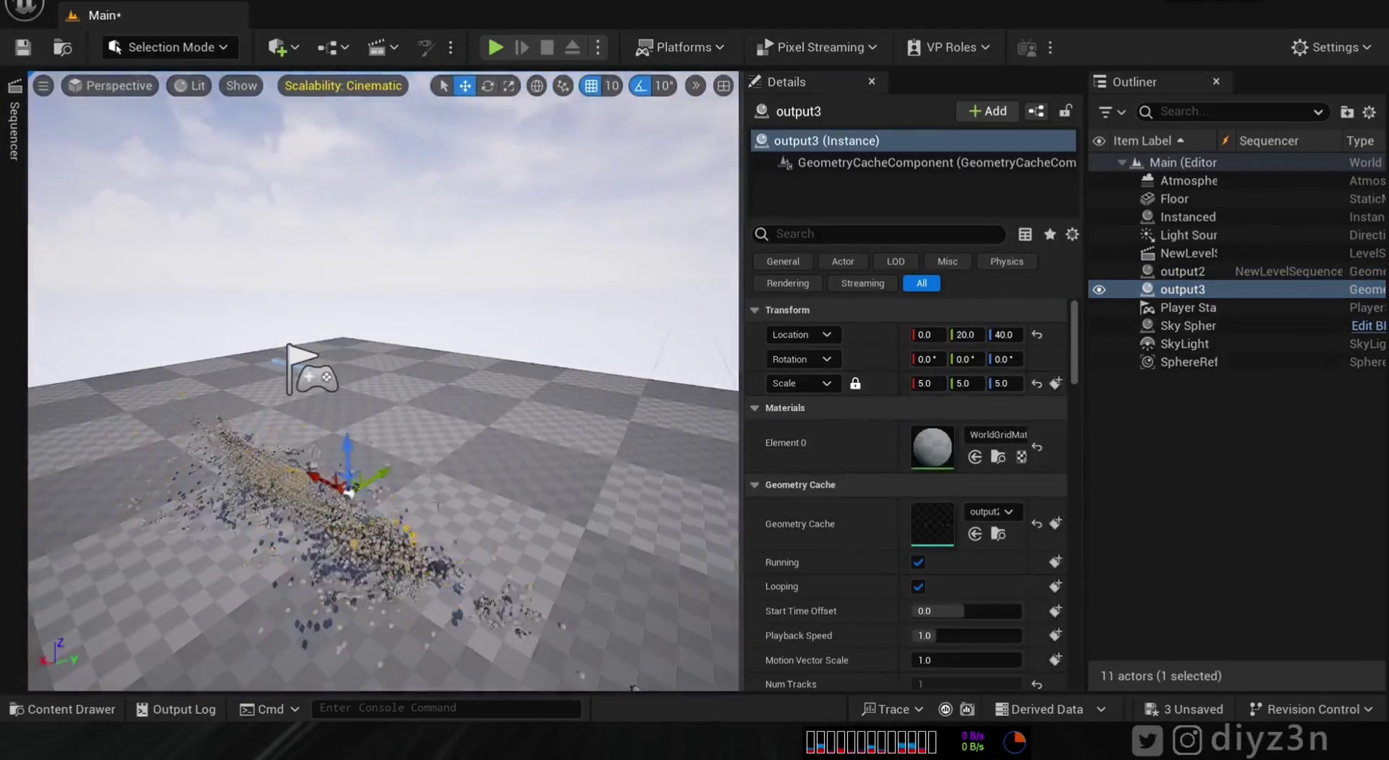
key("ctrl+z")
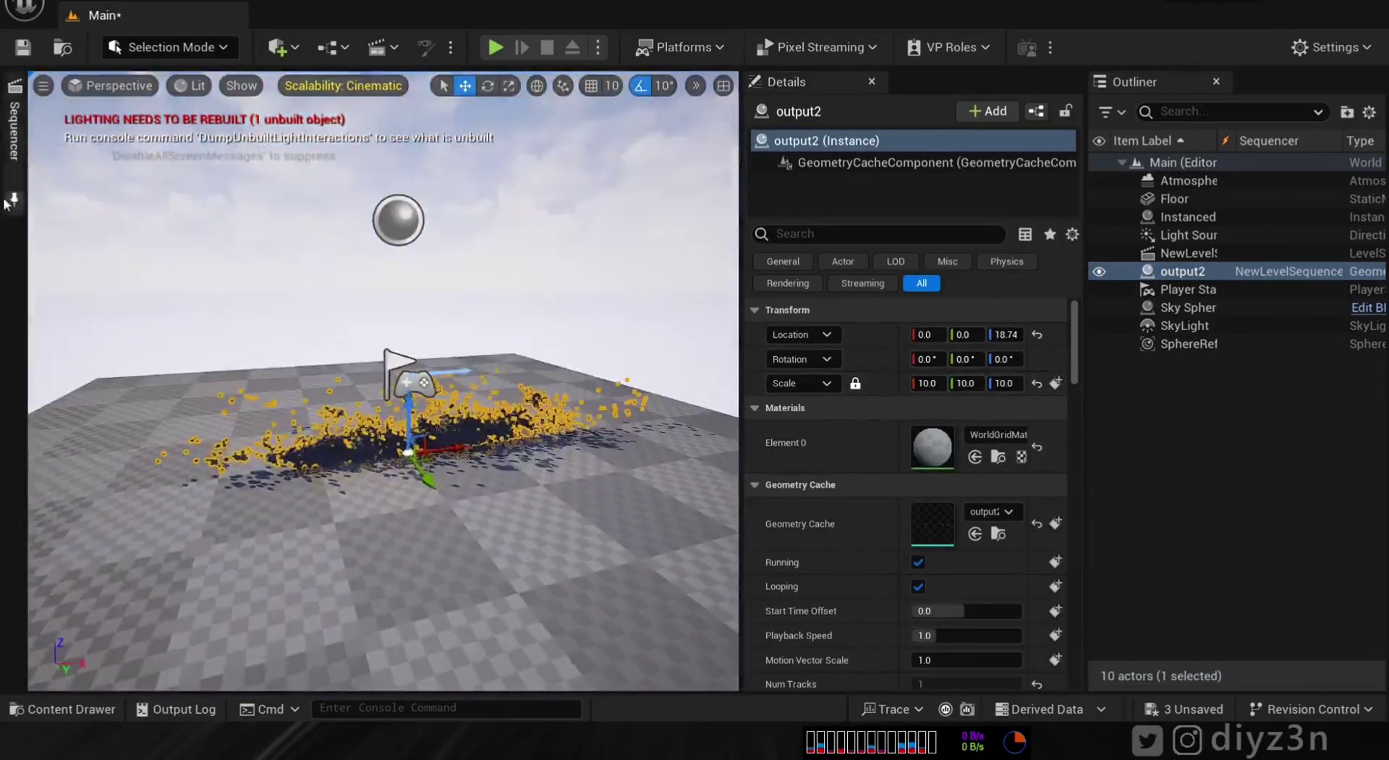
Step: Switch to the cinematic viewport, rotate output2 90° about X, and show frame 111 of the sequence
left_click(13, 199)
left_click(110, 85)
left_click(171, 313)
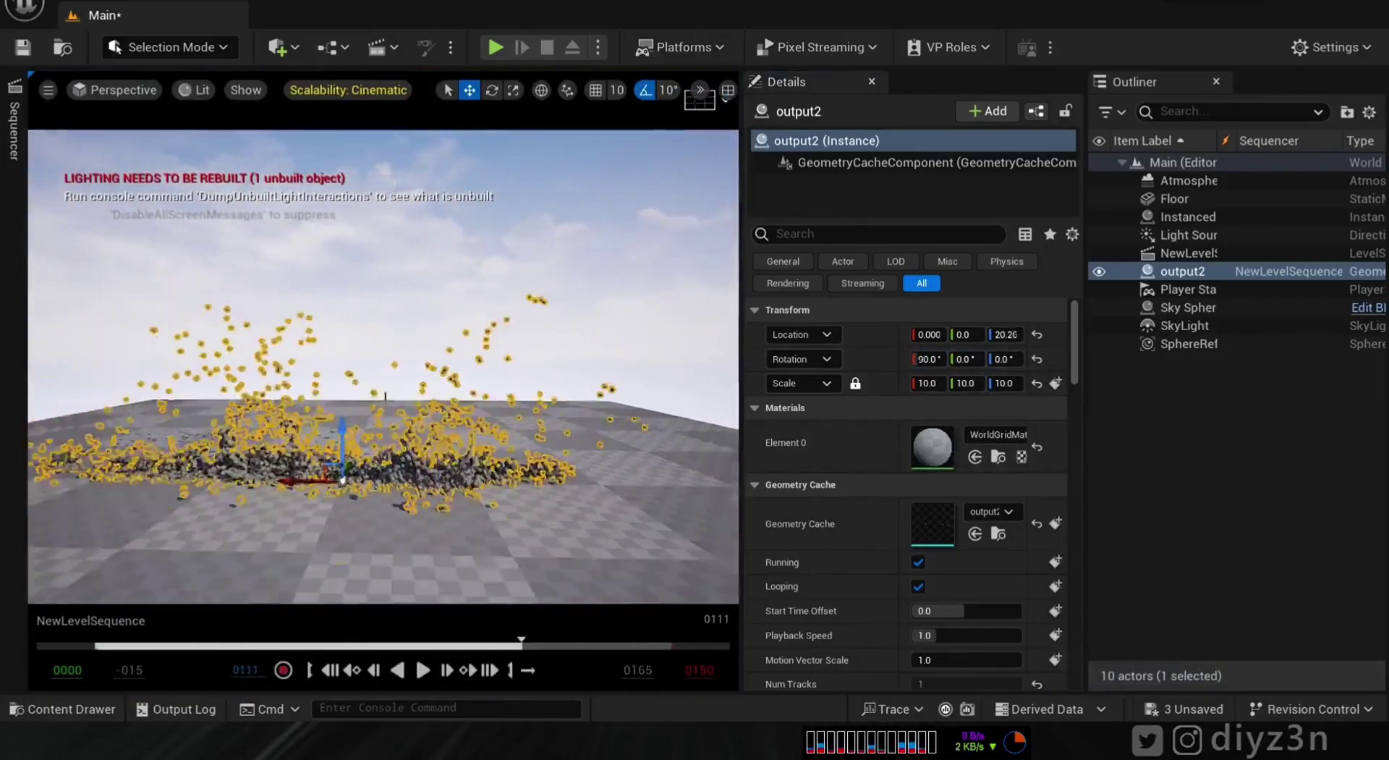
Step: Create a folder named Motor inside the Content folder and open it
left_click(1188, 306)
left_click(63, 709)
right_click(684, 632)
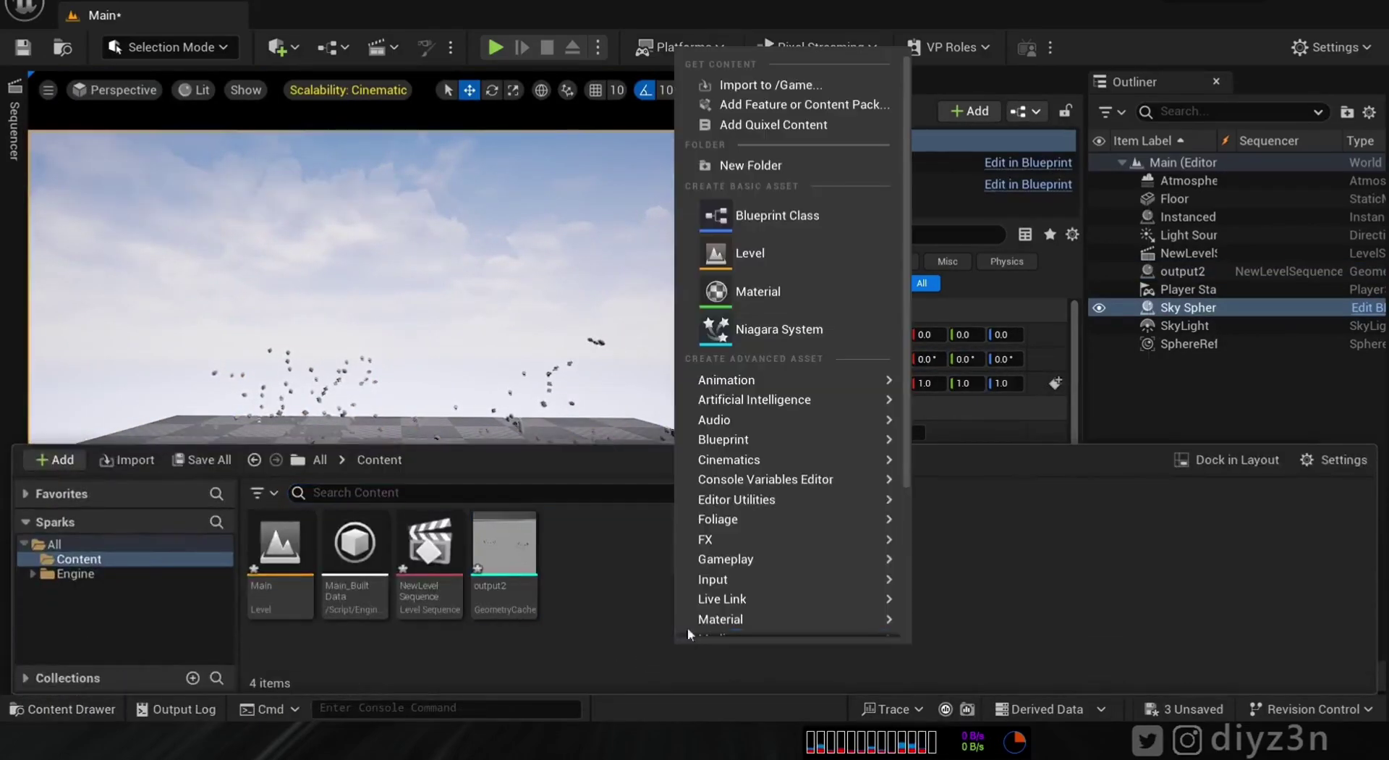
left_click(767, 165)
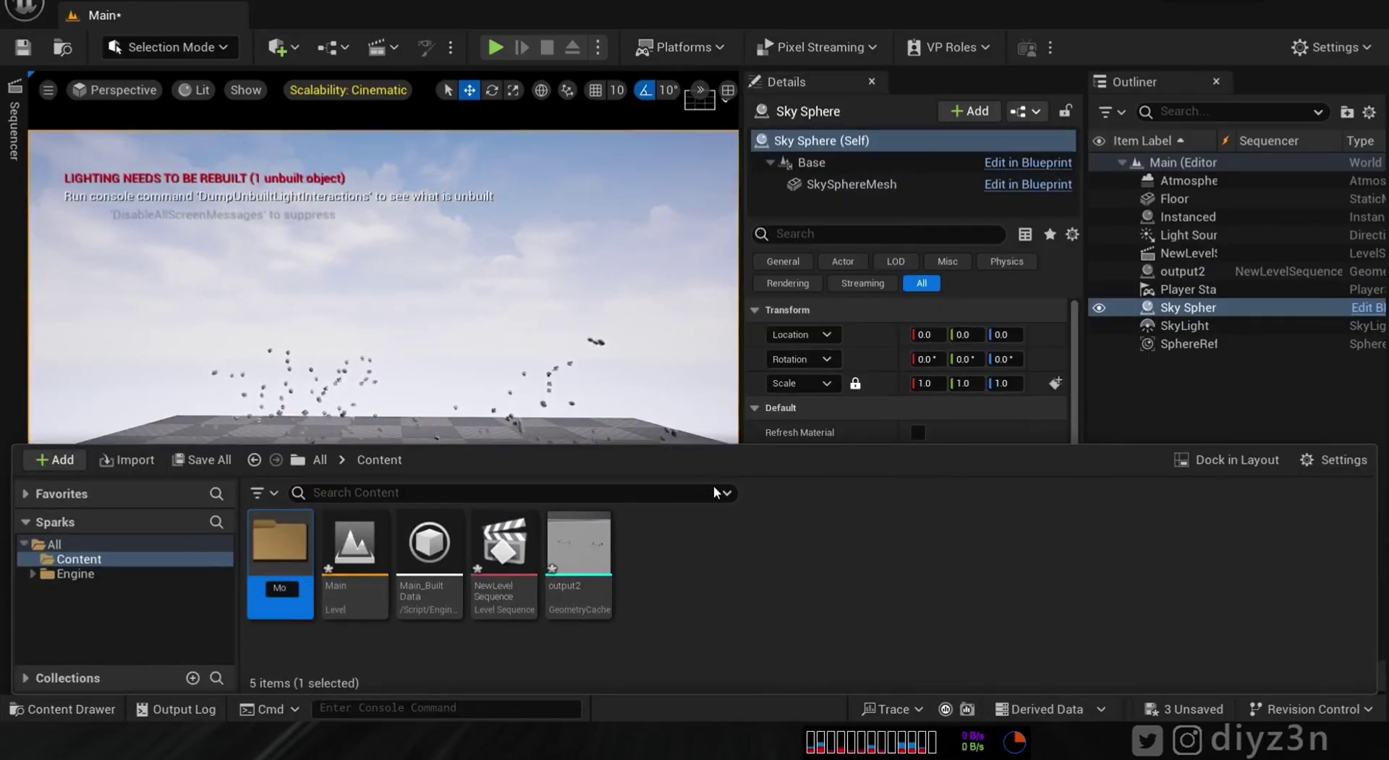
double_click(280, 549)
Step: Import the 2022_CRF_450_SKETCHFAB FBX with its materials into the Motor folder as one static mesh, and close the import result windows
right_click(535, 617)
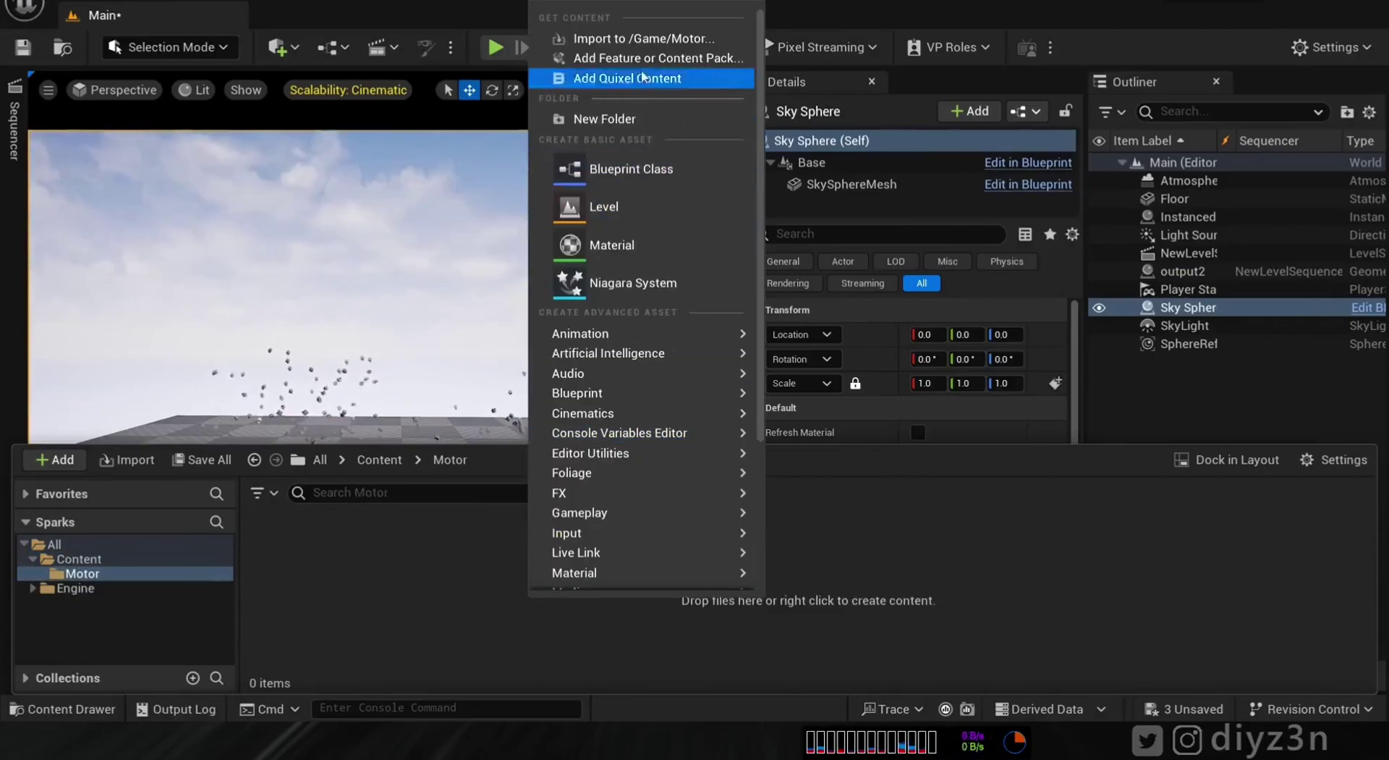
left_click(579, 37)
double_click(333, 119)
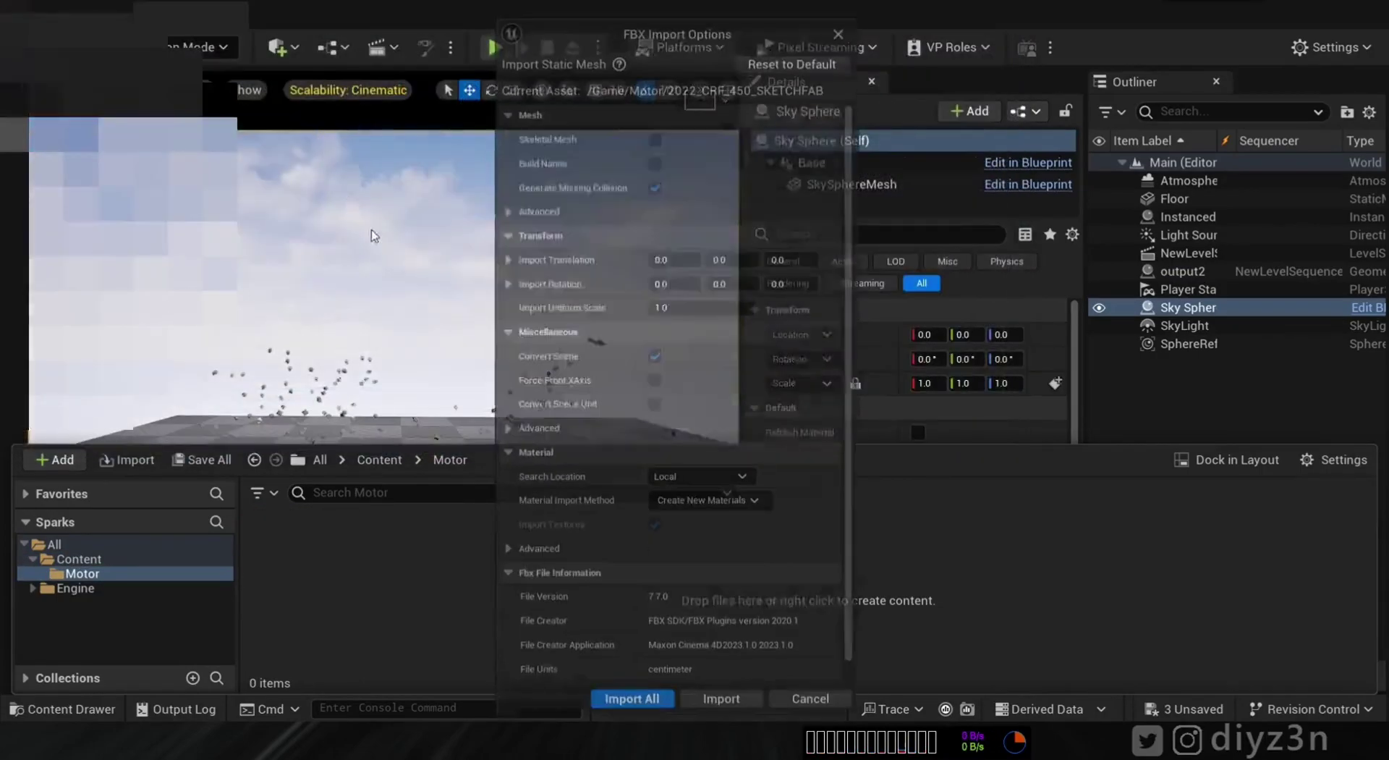
scroll(851, 278, "down", 1)
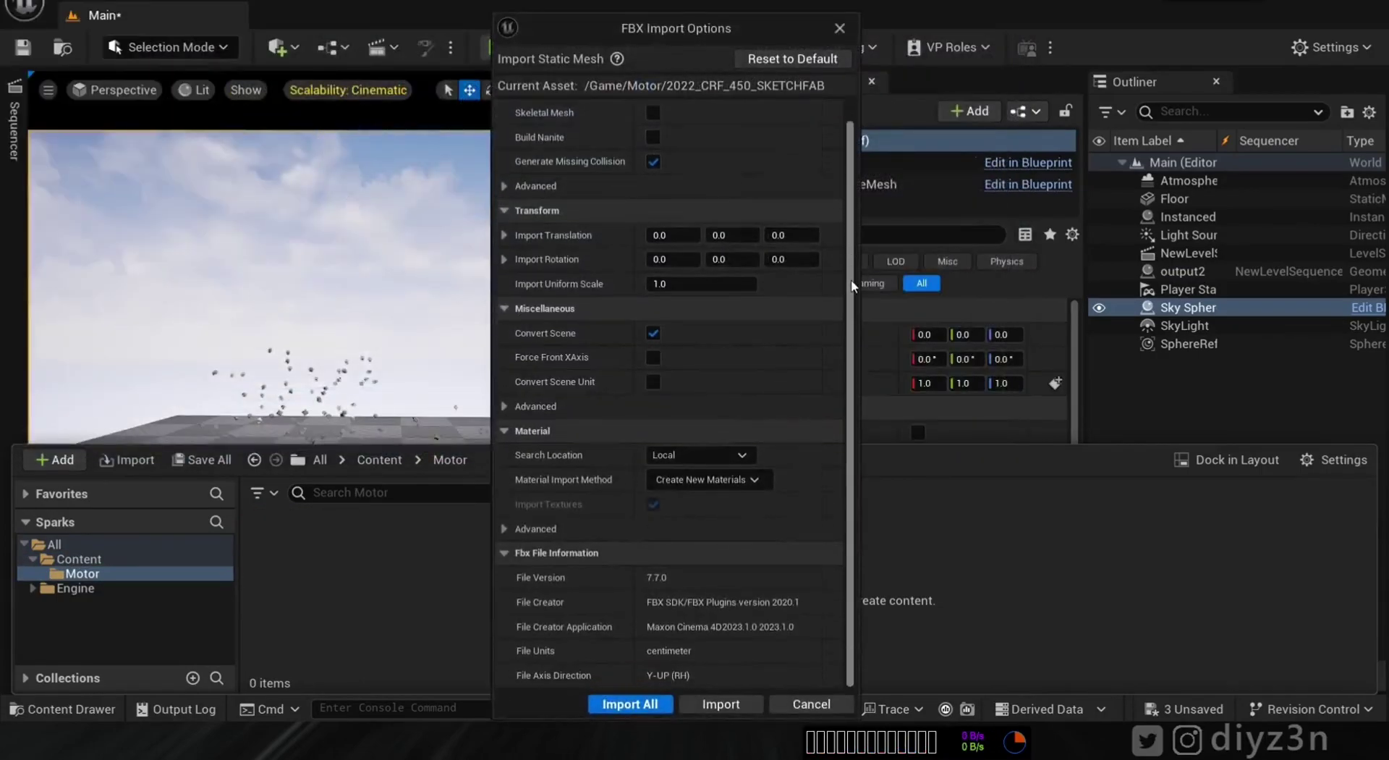
left_click(713, 528)
scroll(715, 488, "up", 2)
left_click(535, 209)
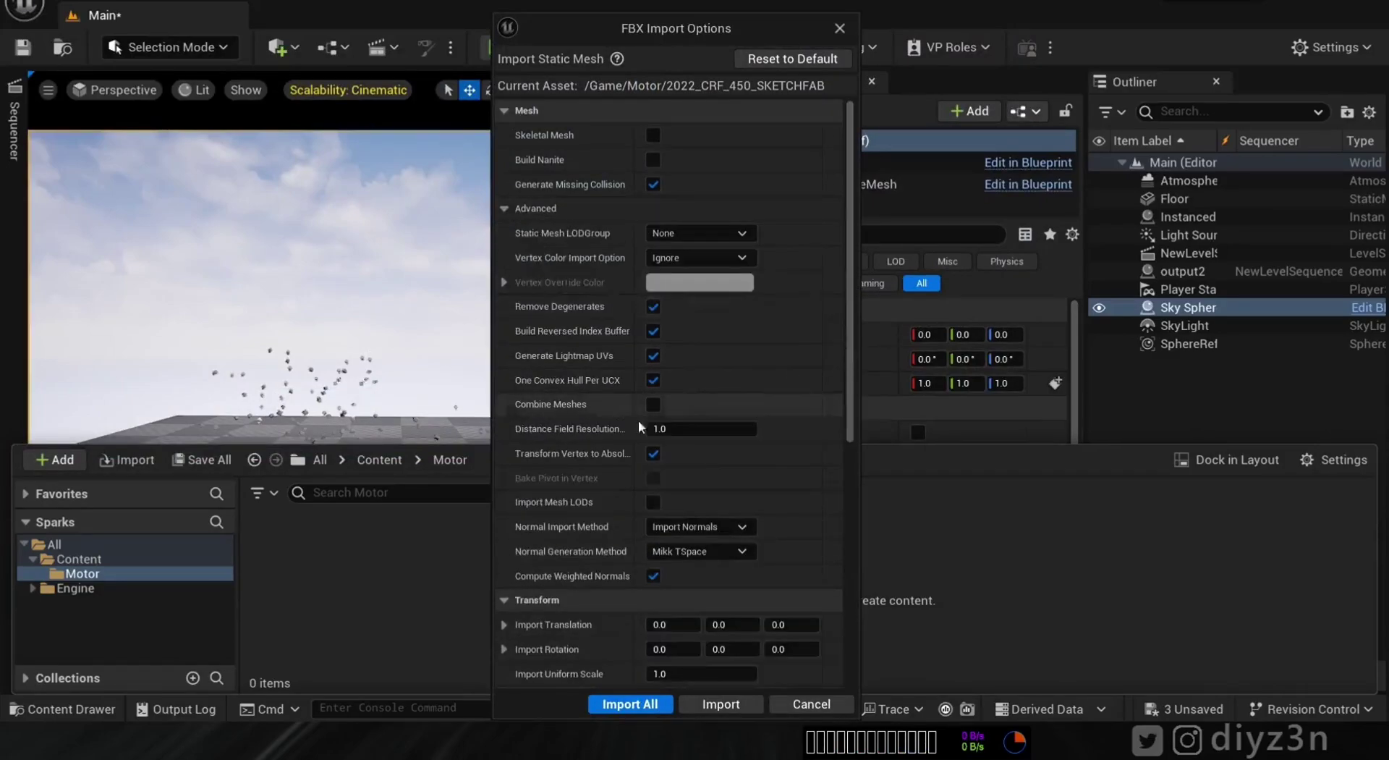
left_click(631, 703)
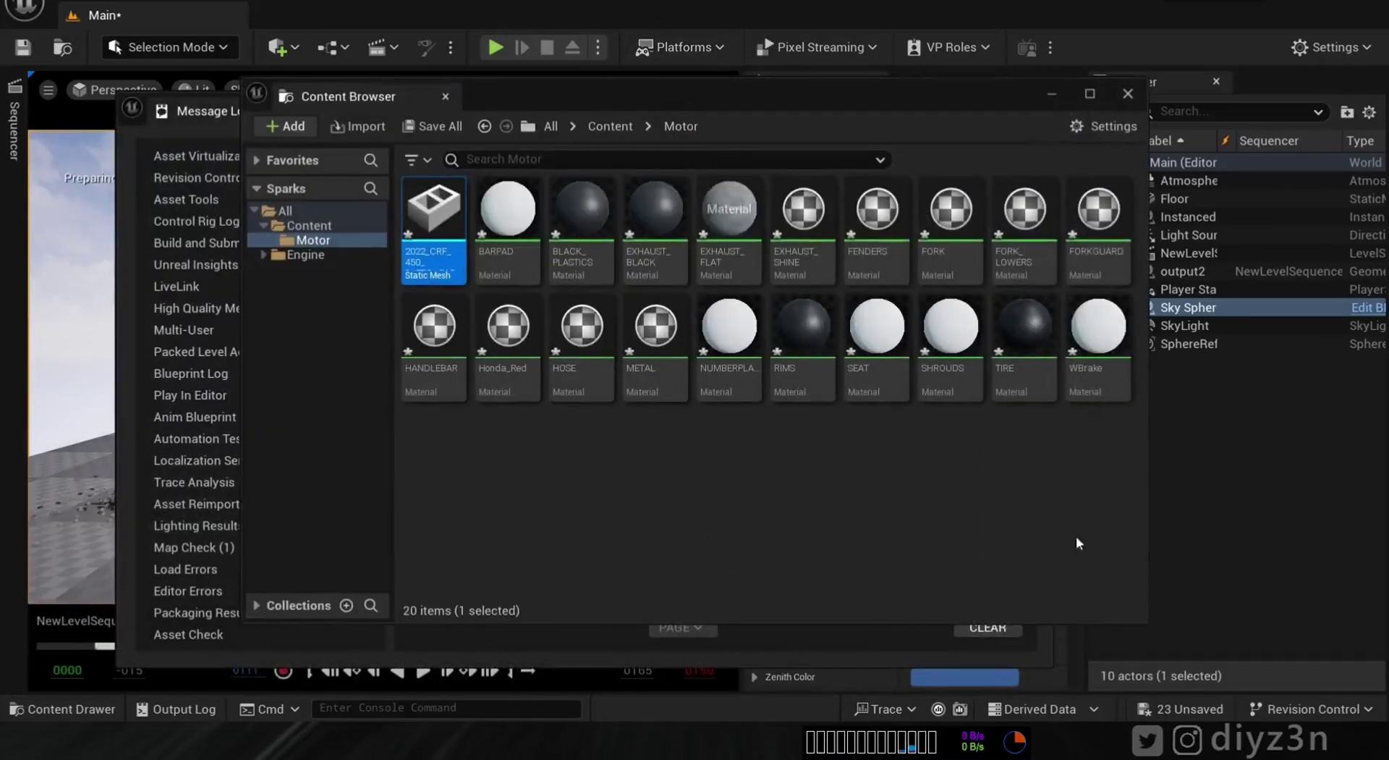
left_click(1127, 92)
left_click(1036, 107)
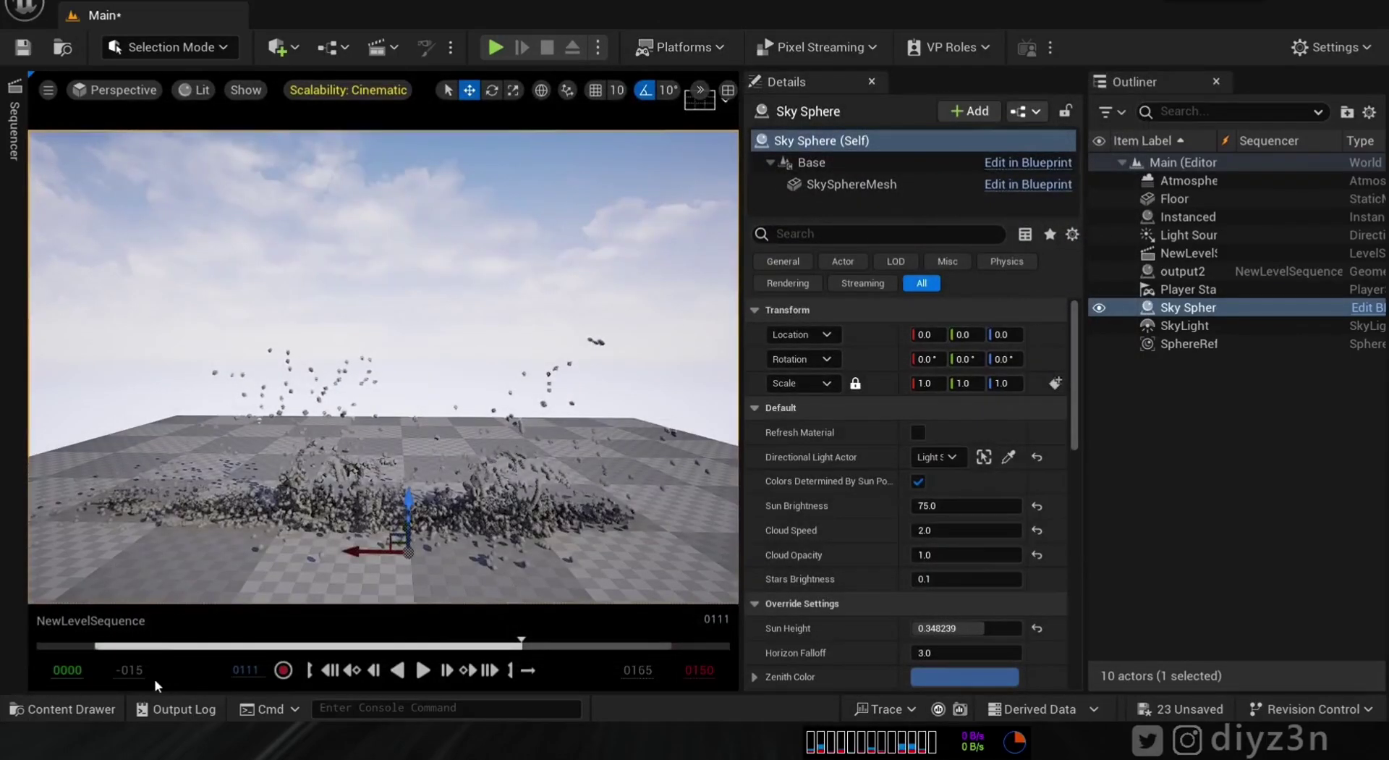
Step: Place the motorcycle mesh at the origin, rotate it 90° about Z, and raise it to a Z location of about 19.01
left_click(62, 709)
left_click_drag(283, 546, 318, 384)
left_click(1037, 335)
key("ctrl+z")
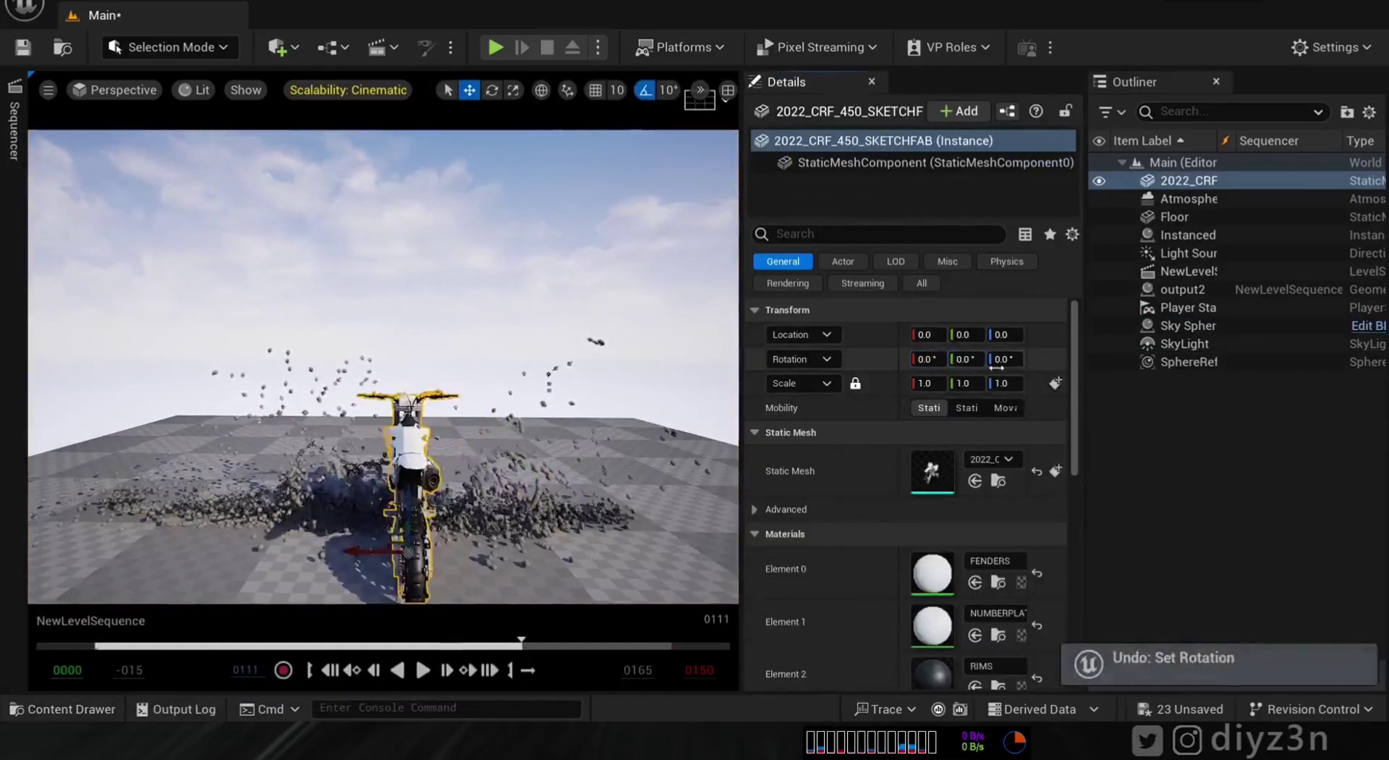
key("f")
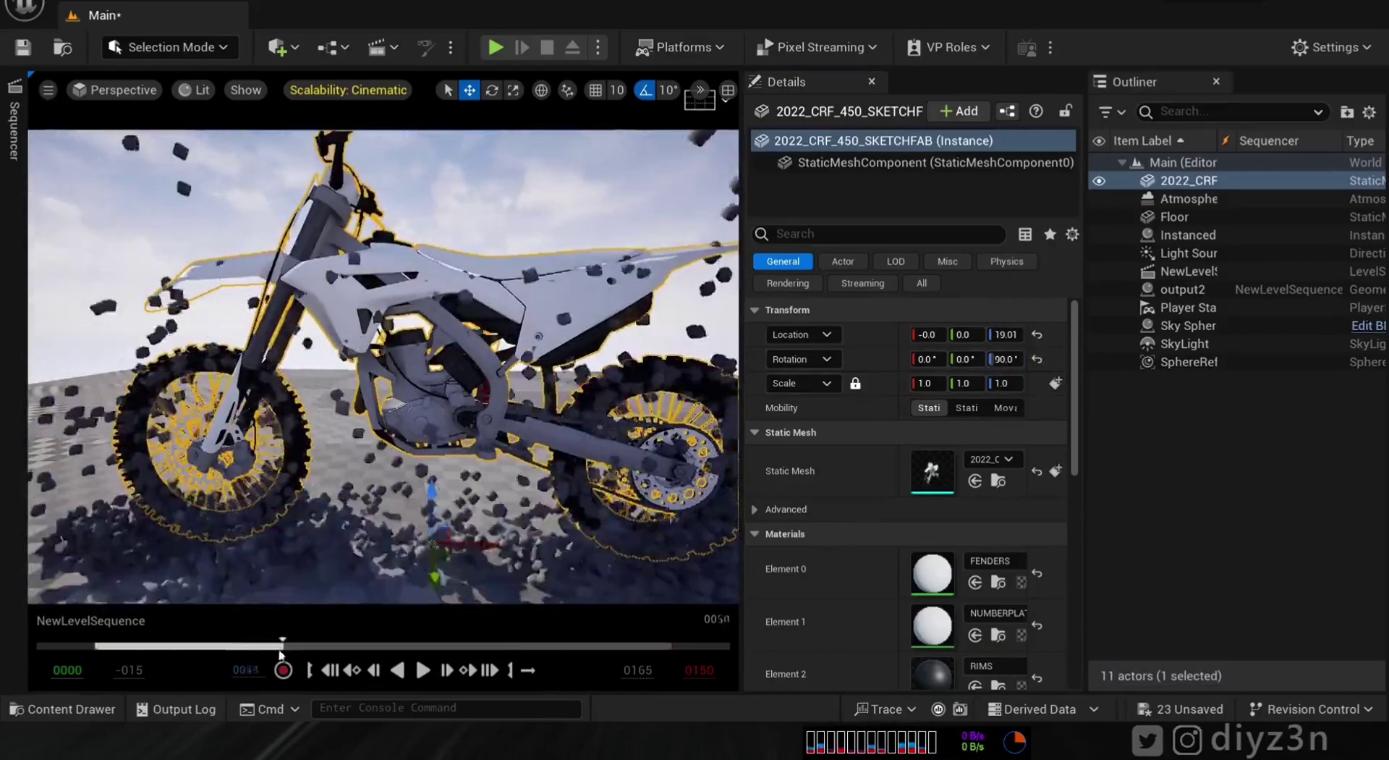
Step: Show all of output2's properties and scrub the sequence to check the particles around the motorcycle's wheels
left_click(1182, 288)
left_click(922, 282)
left_click_drag(217, 642, 182, 651)
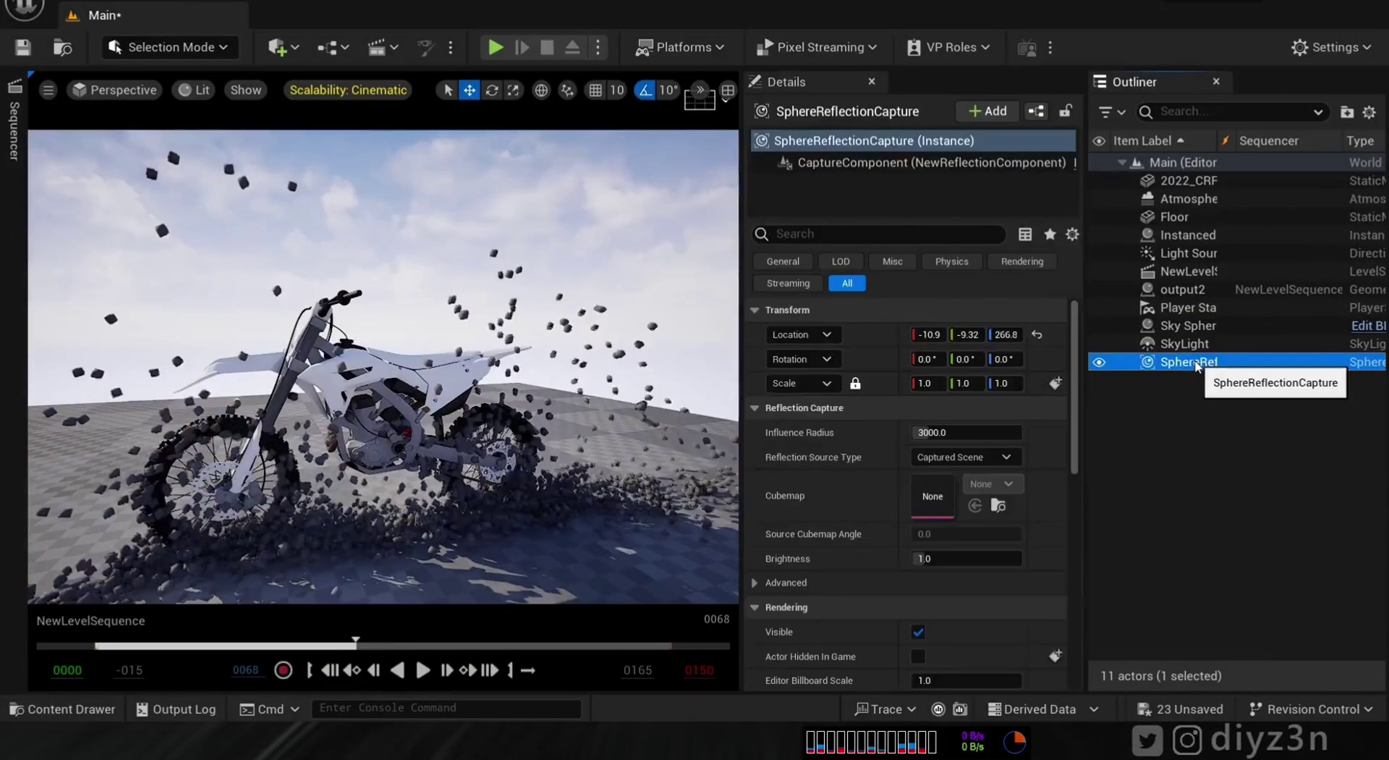
Step: Delete the SphereReflectionCapture, SkyLight, Sky Sphere and Light Source actors from the level
key("Delete")
left_click(1190, 345)
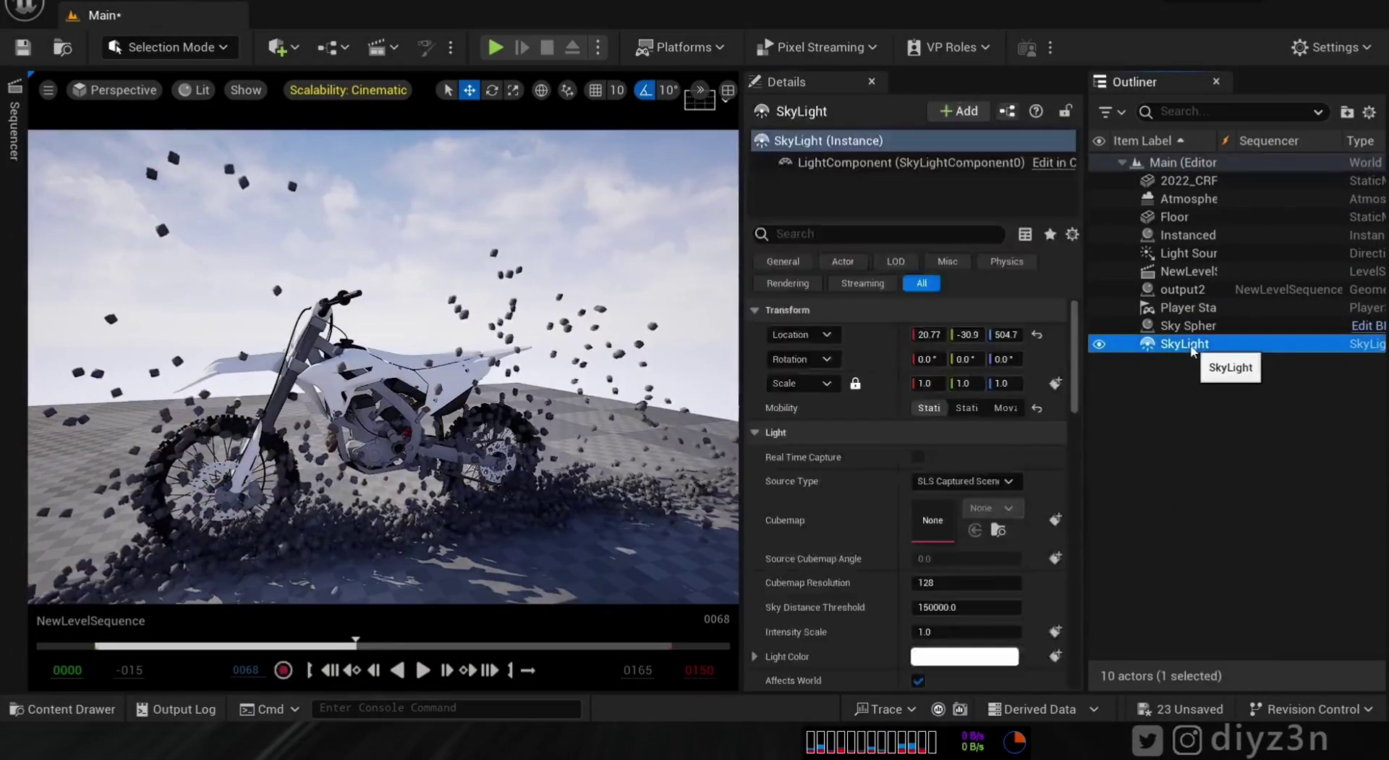
key("Delete")
left_click(1190, 327)
key("Delete")
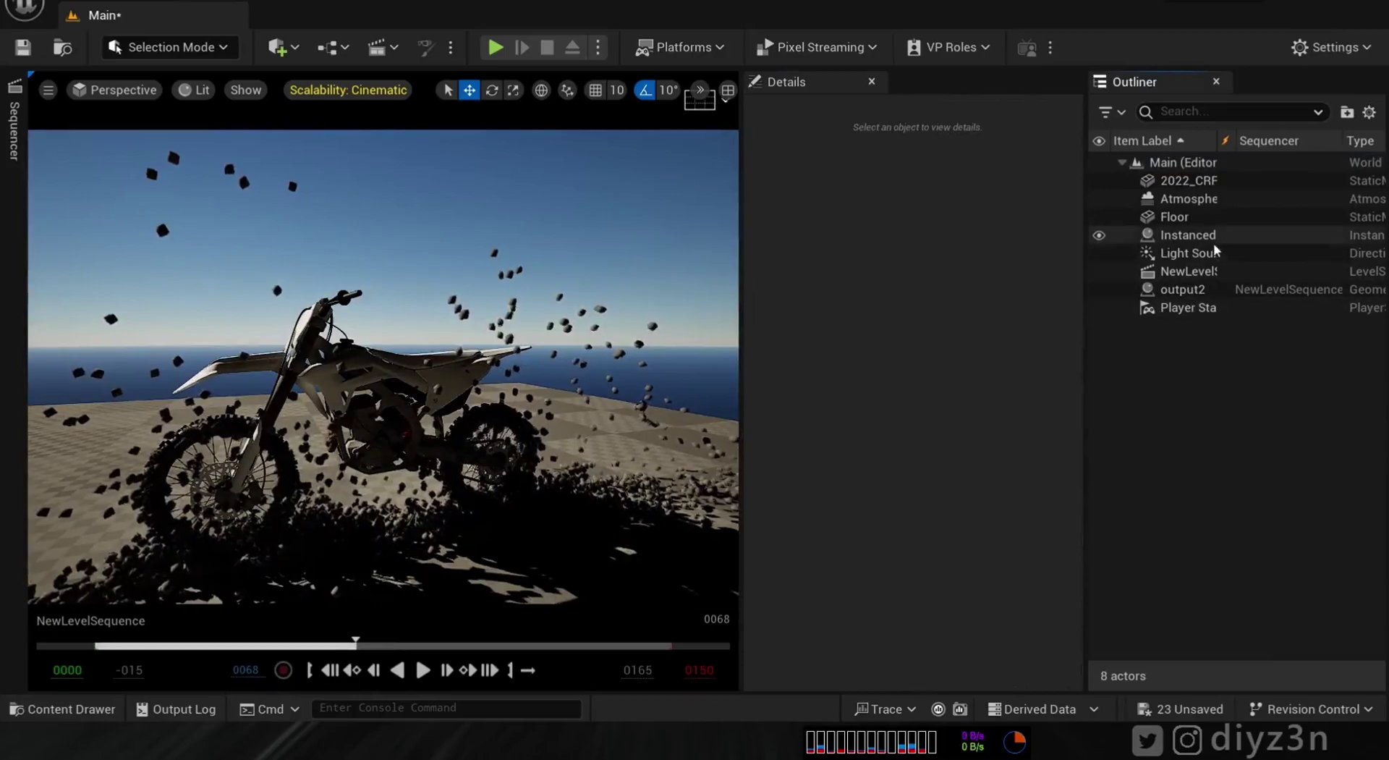
left_click(1187, 253)
key("Delete")
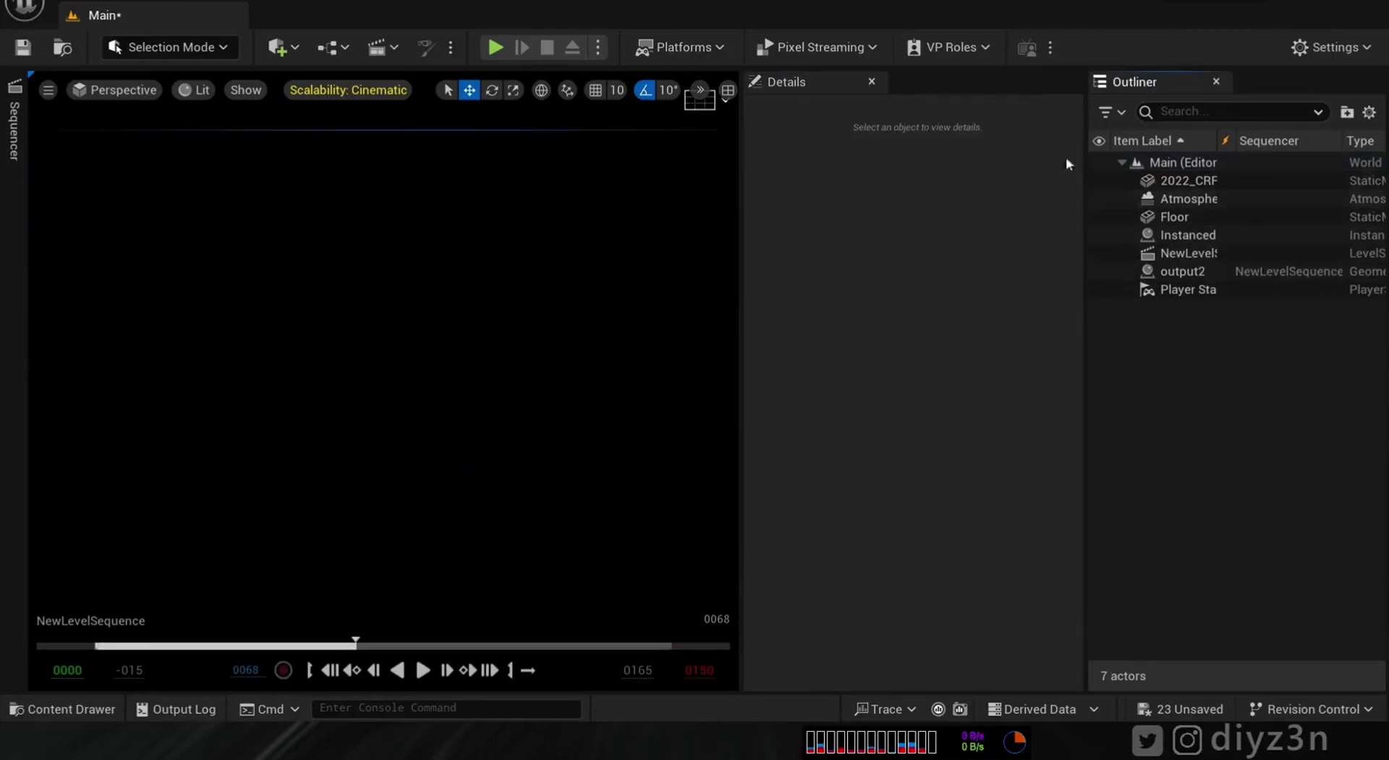
Step: Add an HDRI Backdrop near the motorcycle at a Z location of about 16.03, and delete the Floor
left_click(279, 47)
mouse_move(340, 218)
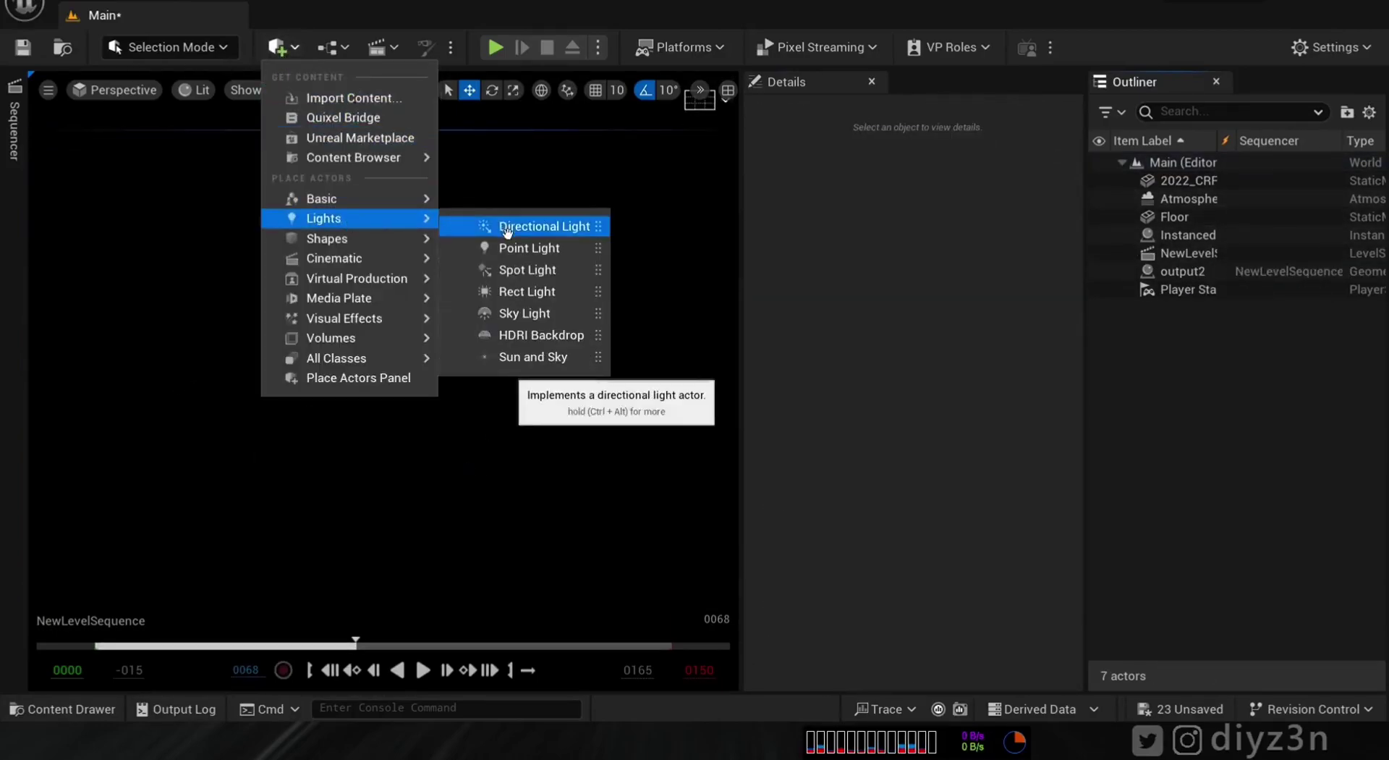
left_click(531, 334)
left_click_drag(369, 296, 379, 330)
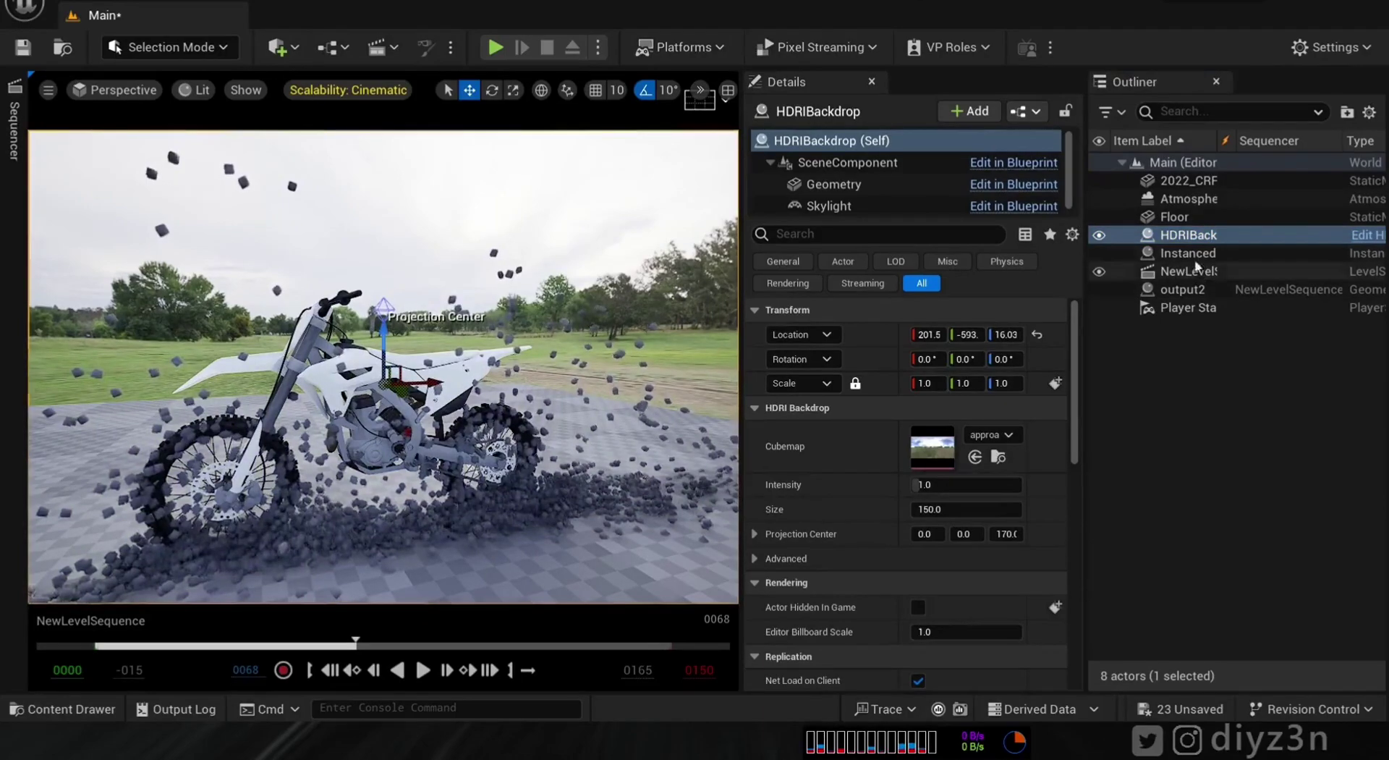
left_click(1174, 217)
key("Delete")
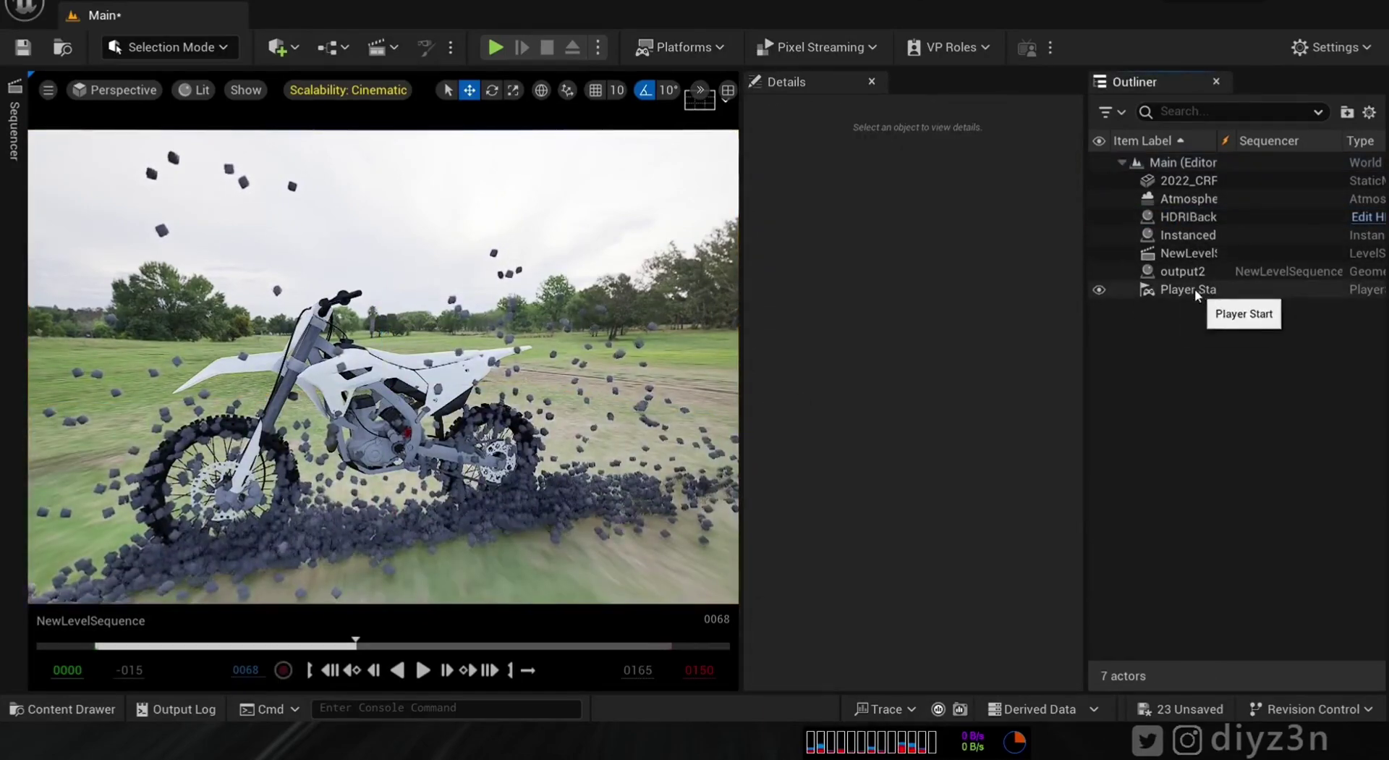
Step: Raise the HDRI Backdrop to a Z location of about 19.42 and set its intensity to 0.1
left_click(1179, 216)
left_click_drag(385, 332, 392, 330)
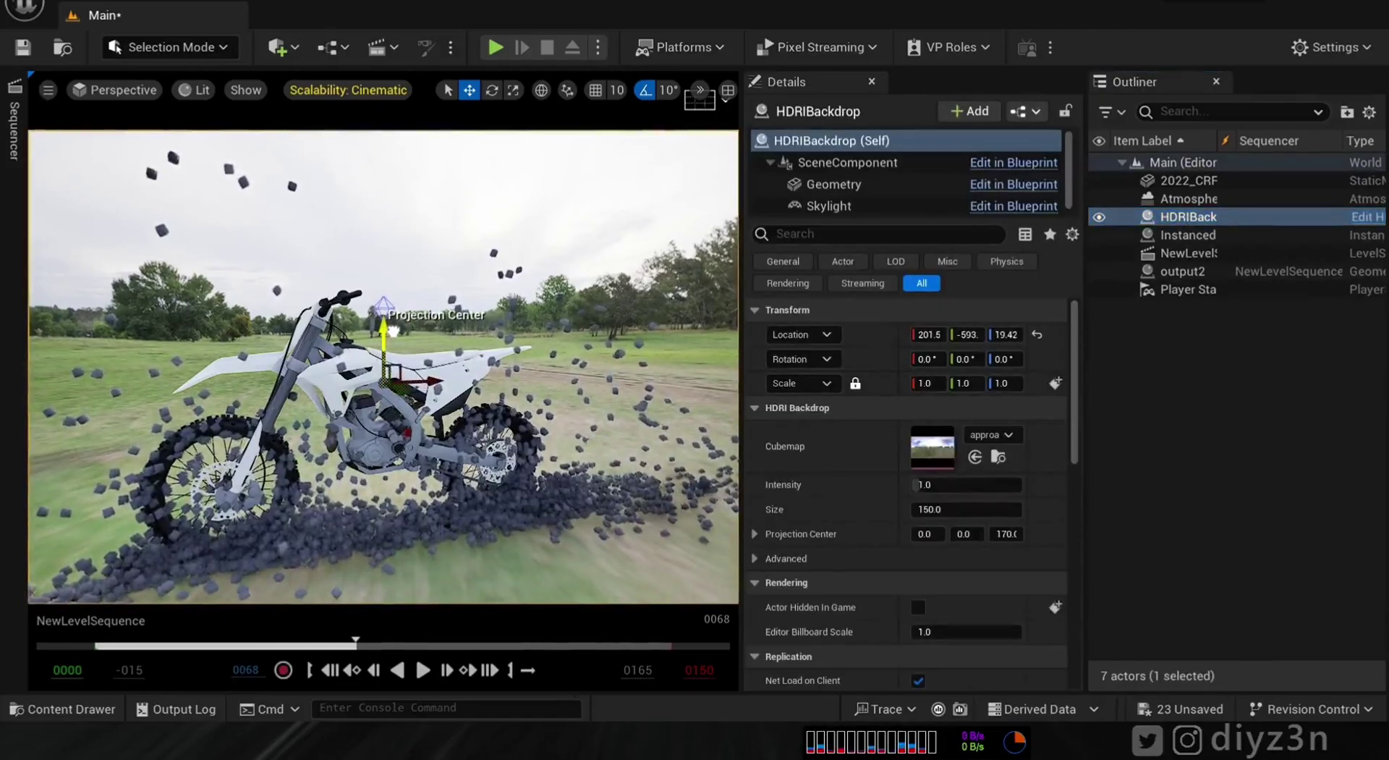
right_click_drag(393, 330, 392, 330)
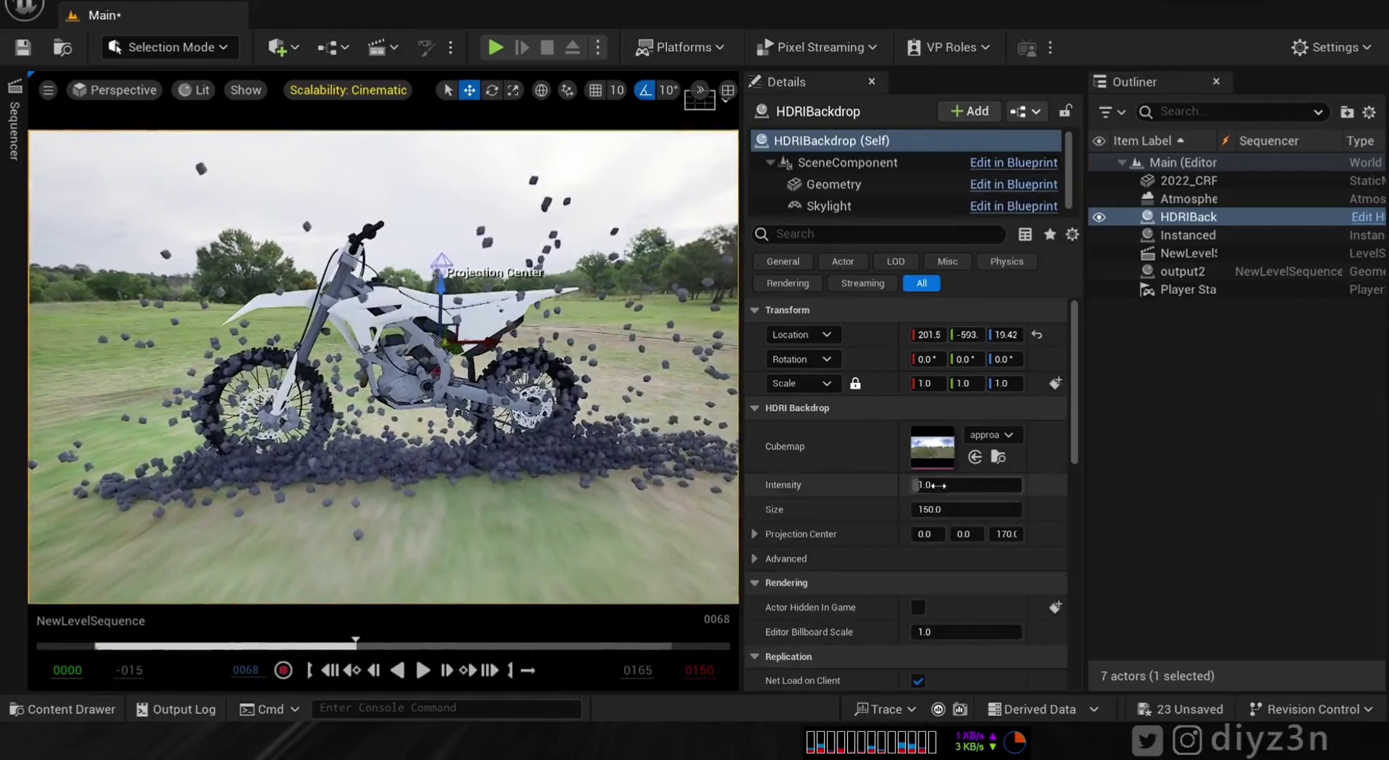
key("Return")
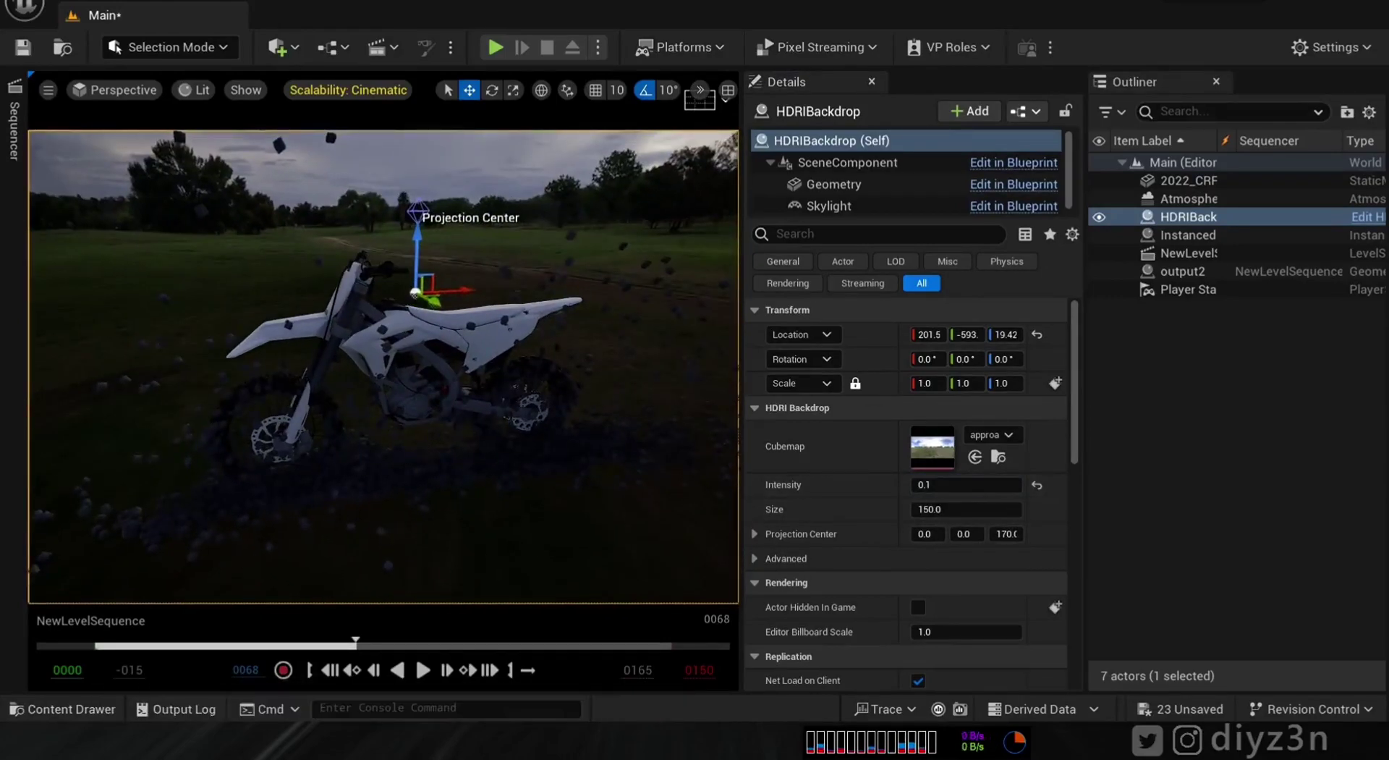
Step: Import the sunset_in_the_chalk_quarry HDRI into the Content folder as a texture cube
left_click(61, 709)
left_click(62, 709)
left_click(78, 559)
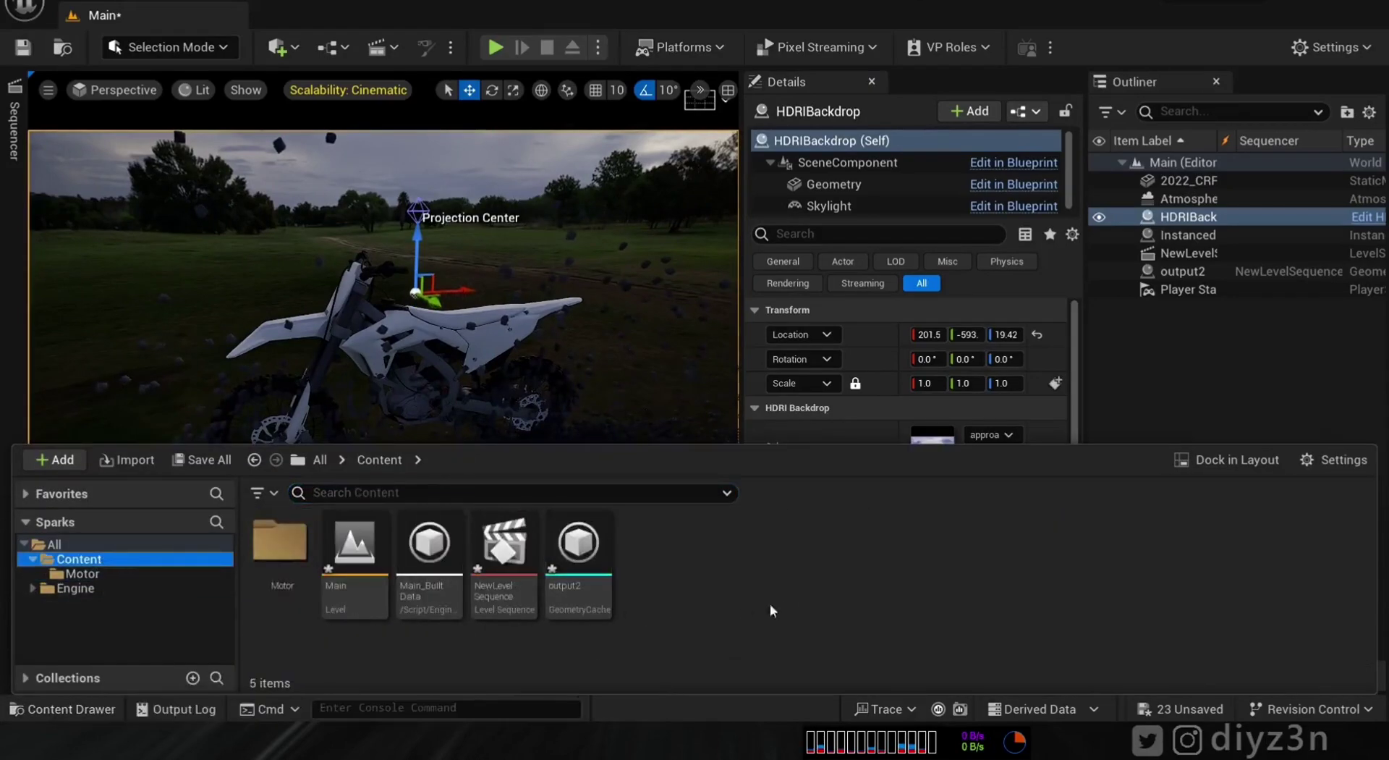
left_click_drag(1388, 594, 651, 564)
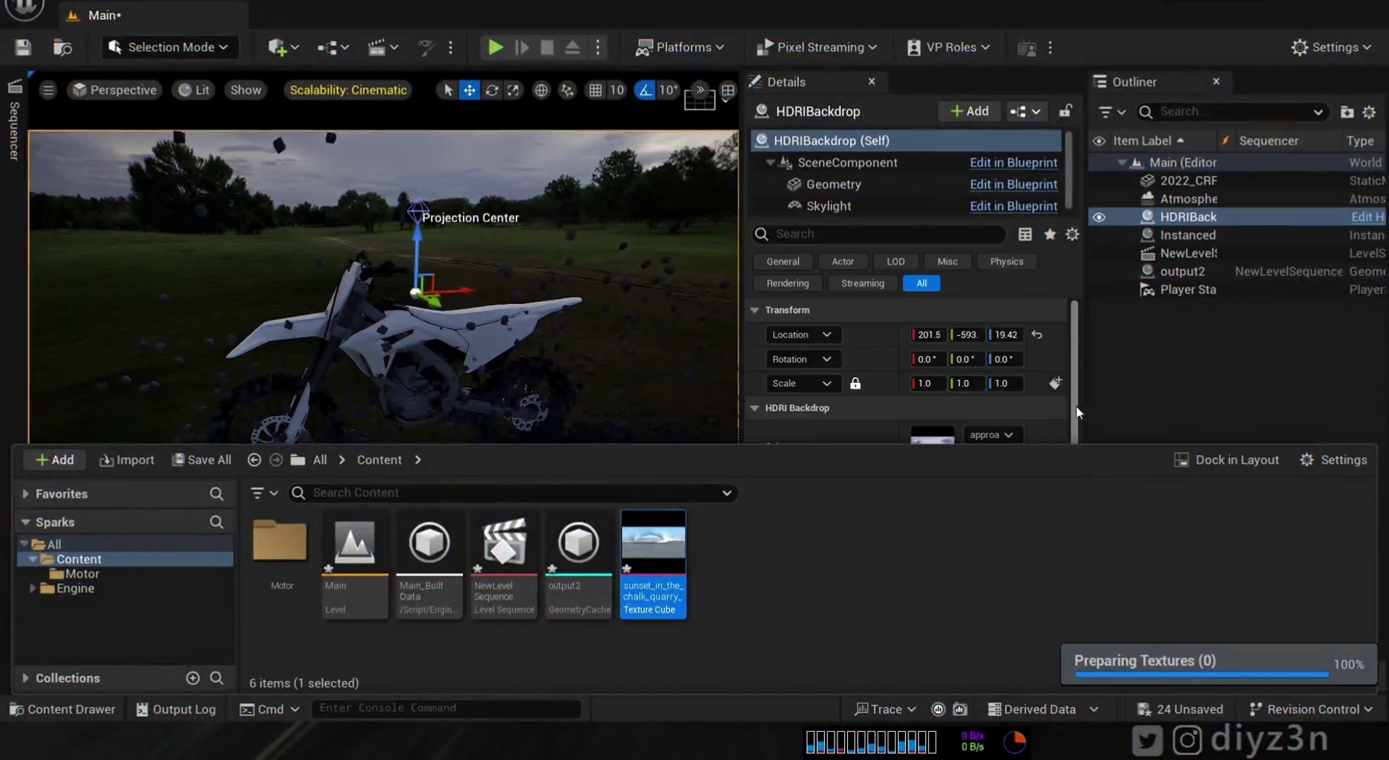
Step: Assign the sunset_in_the_chalk_quarry texture cube as the HDRI Backdrop's cubemap
left_click(1222, 460)
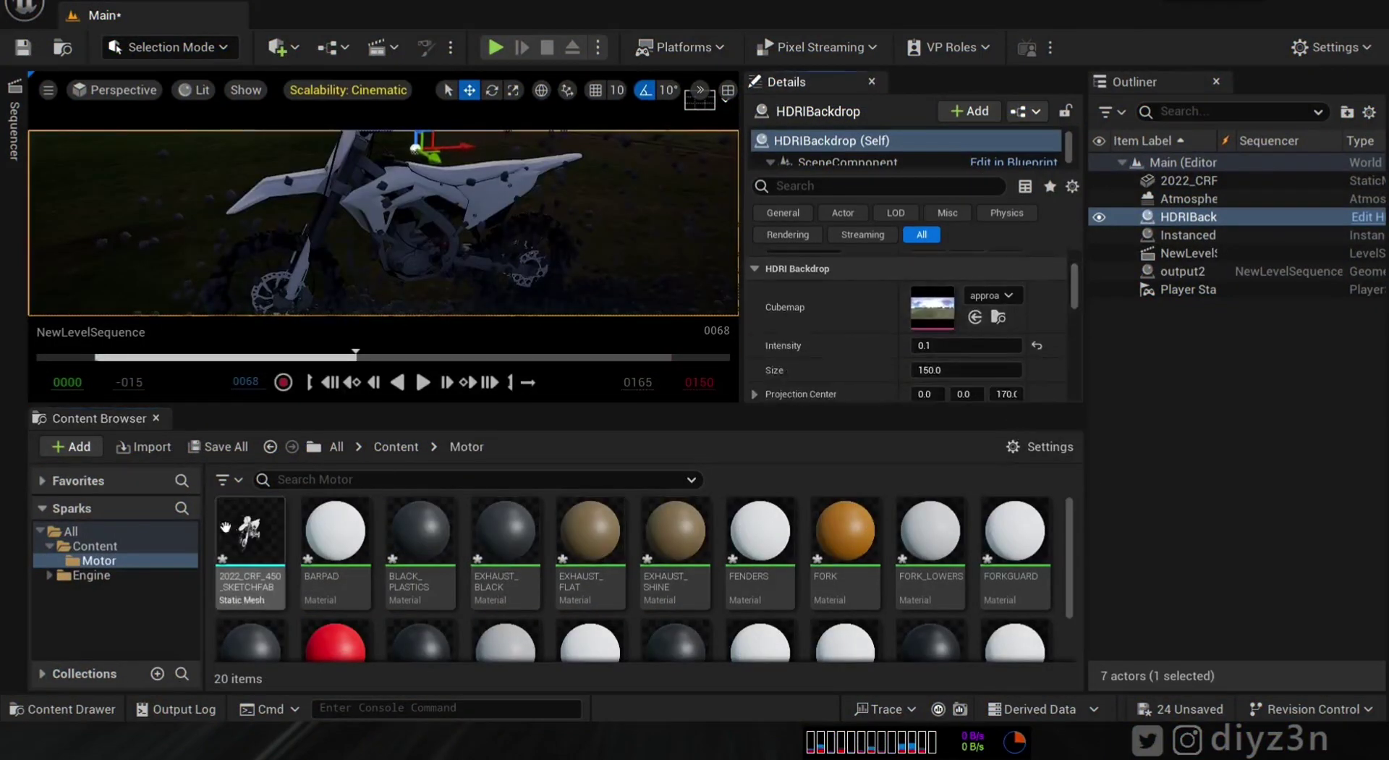
left_click(94, 546)
left_click_drag(637, 543, 930, 304)
left_click(155, 418)
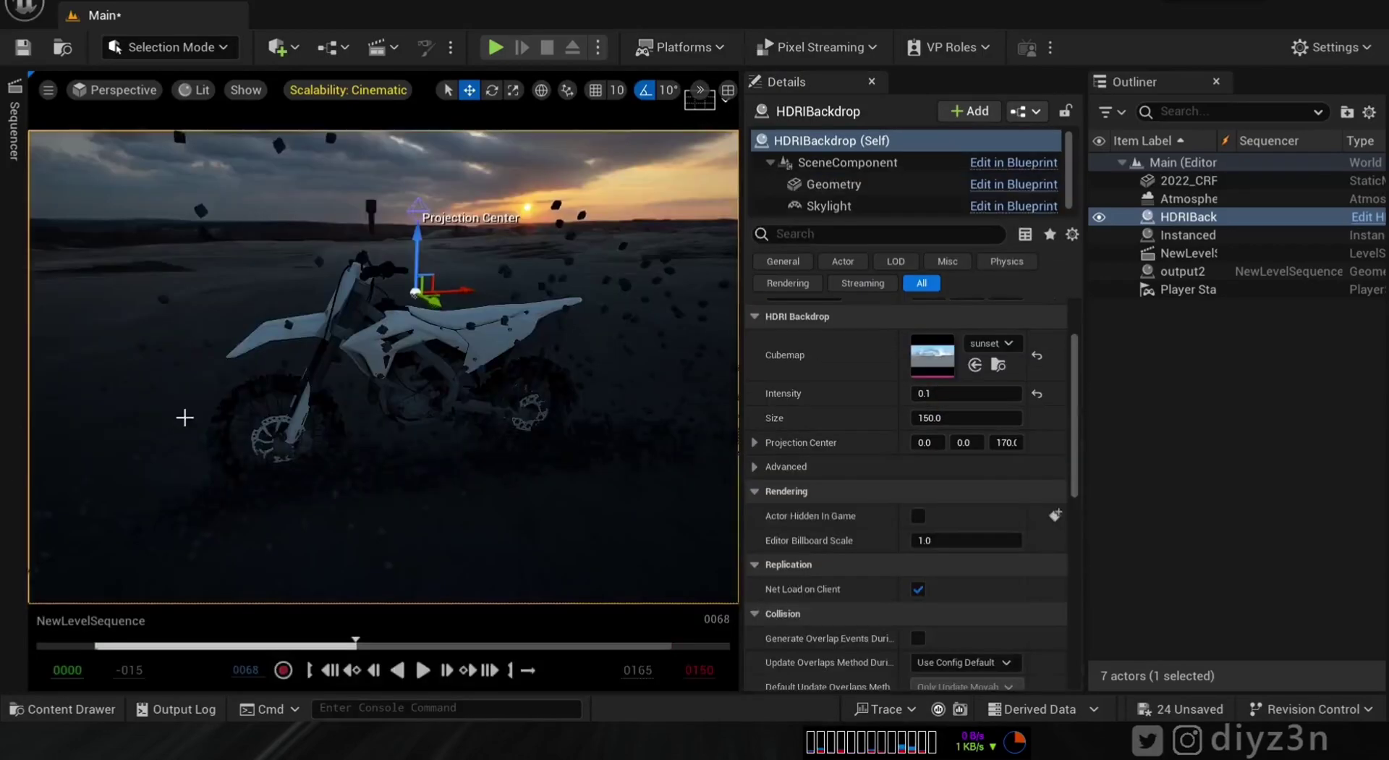
left_click_drag(460, 418, 428, 476, "alt")
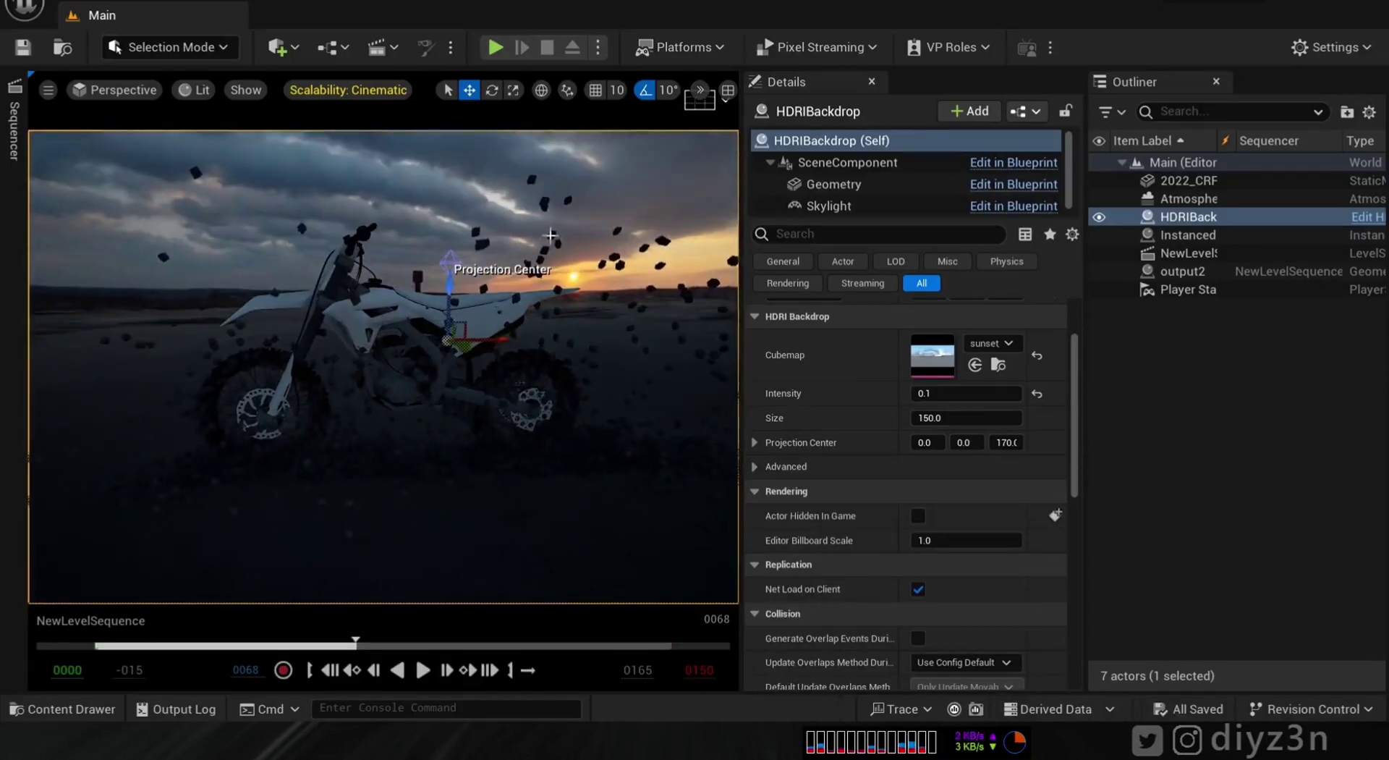
left_click(561, 306)
left_click(506, 188)
Step: Create a material named Light in the Content folder and open it for editing
left_click(63, 708)
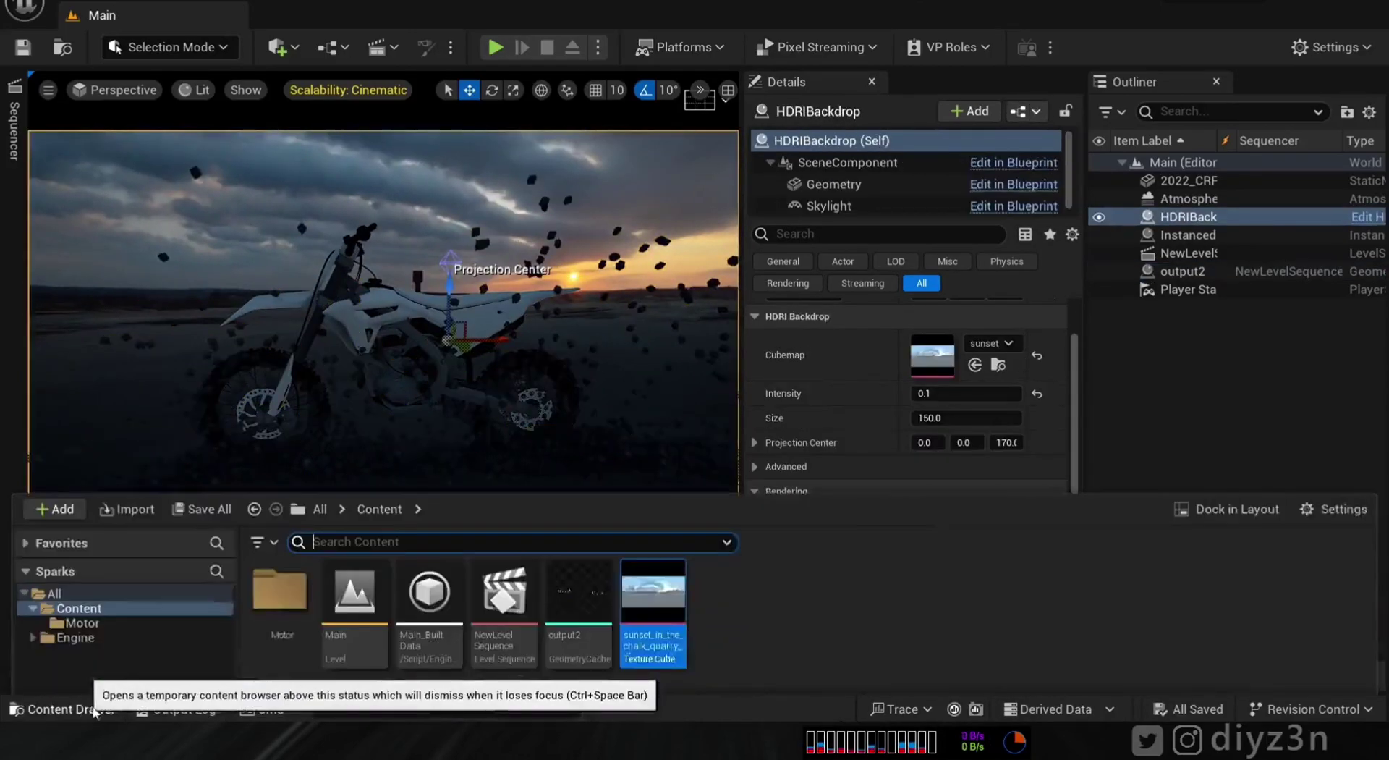
right_click(778, 572)
left_click(858, 296)
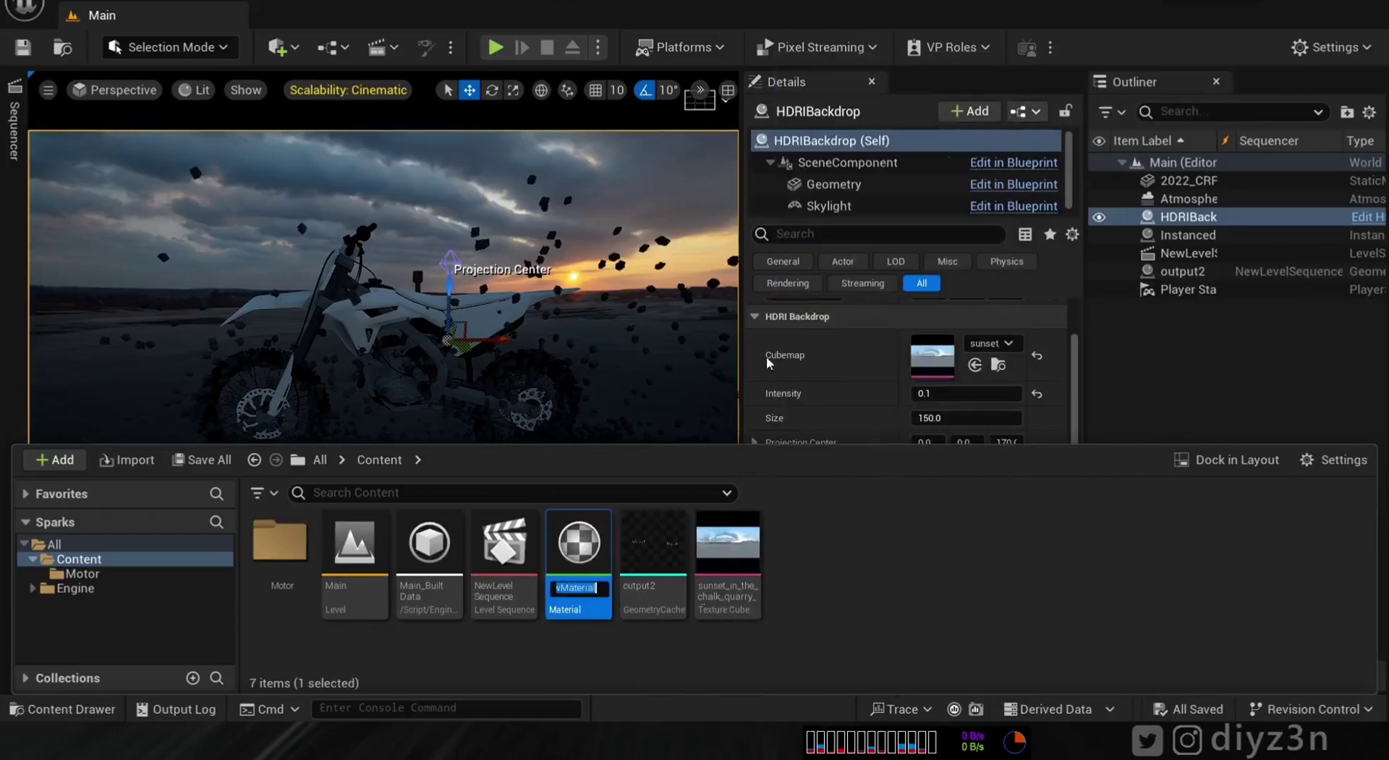
type("Light")
key("Return")
key("Return")
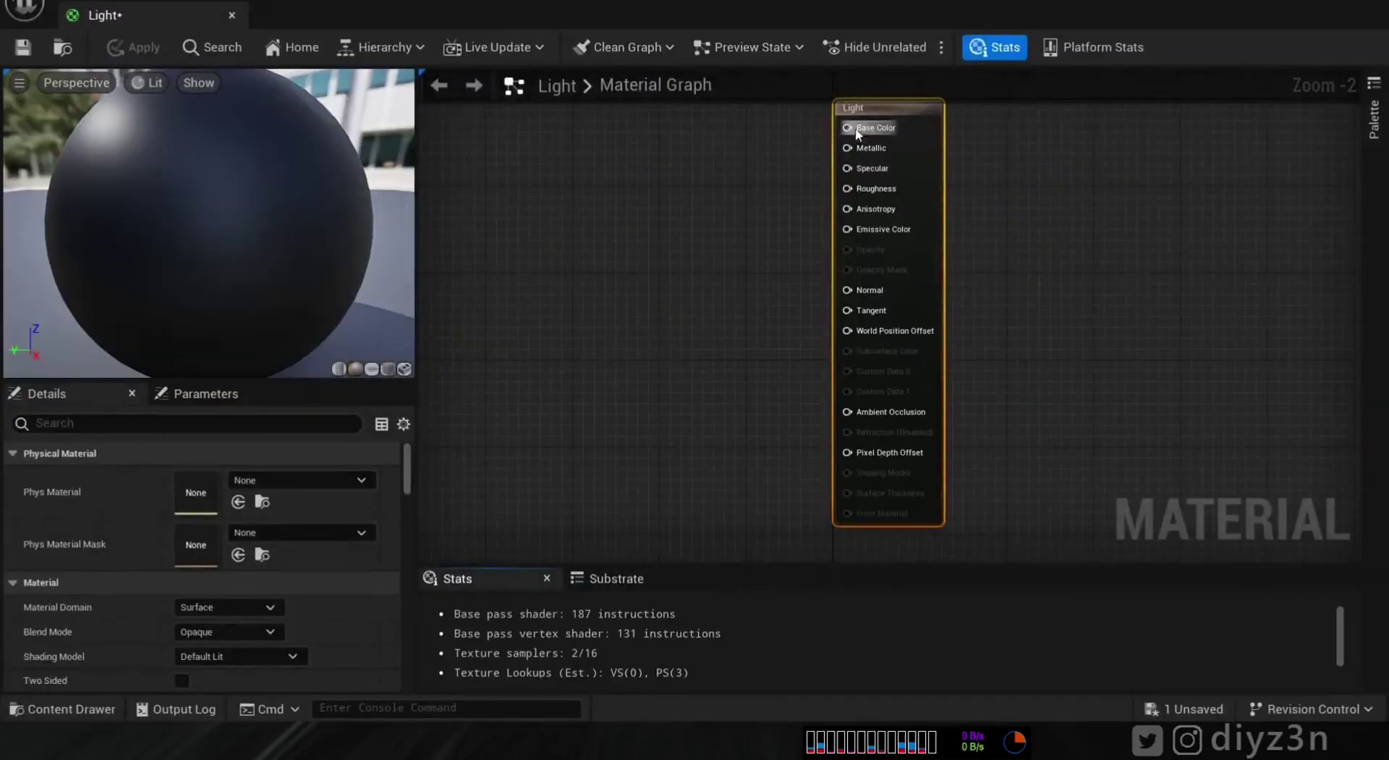
Step: Add a Constant4Vector node to the Light material graph and connect it to Emissive Color
right_click(602, 289)
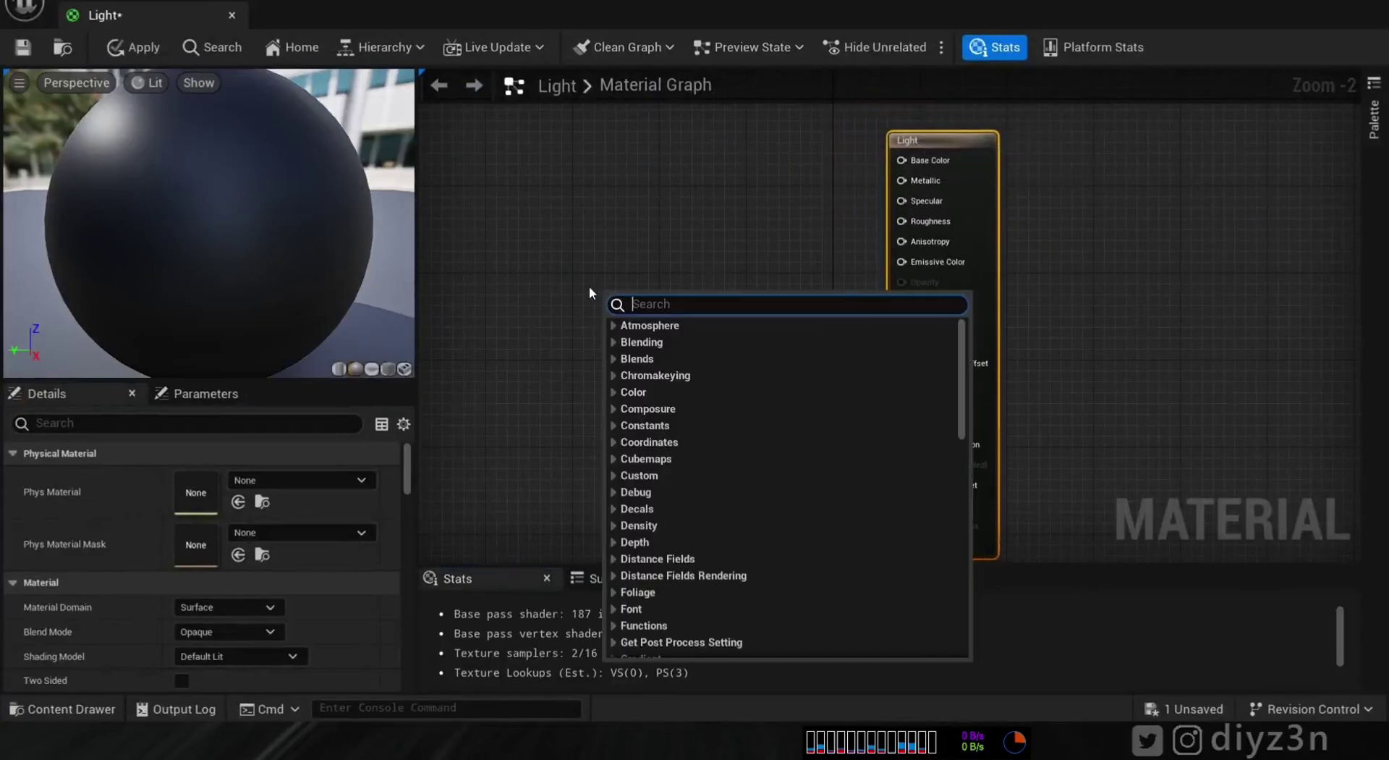
type("const")
left_click(672, 441)
left_click_drag(665, 317, 735, 311)
left_click_drag(801, 418, 901, 262)
Step: Set the constant's colour to white (R, G and B 1.0) and save the Light material
left_click(258, 477)
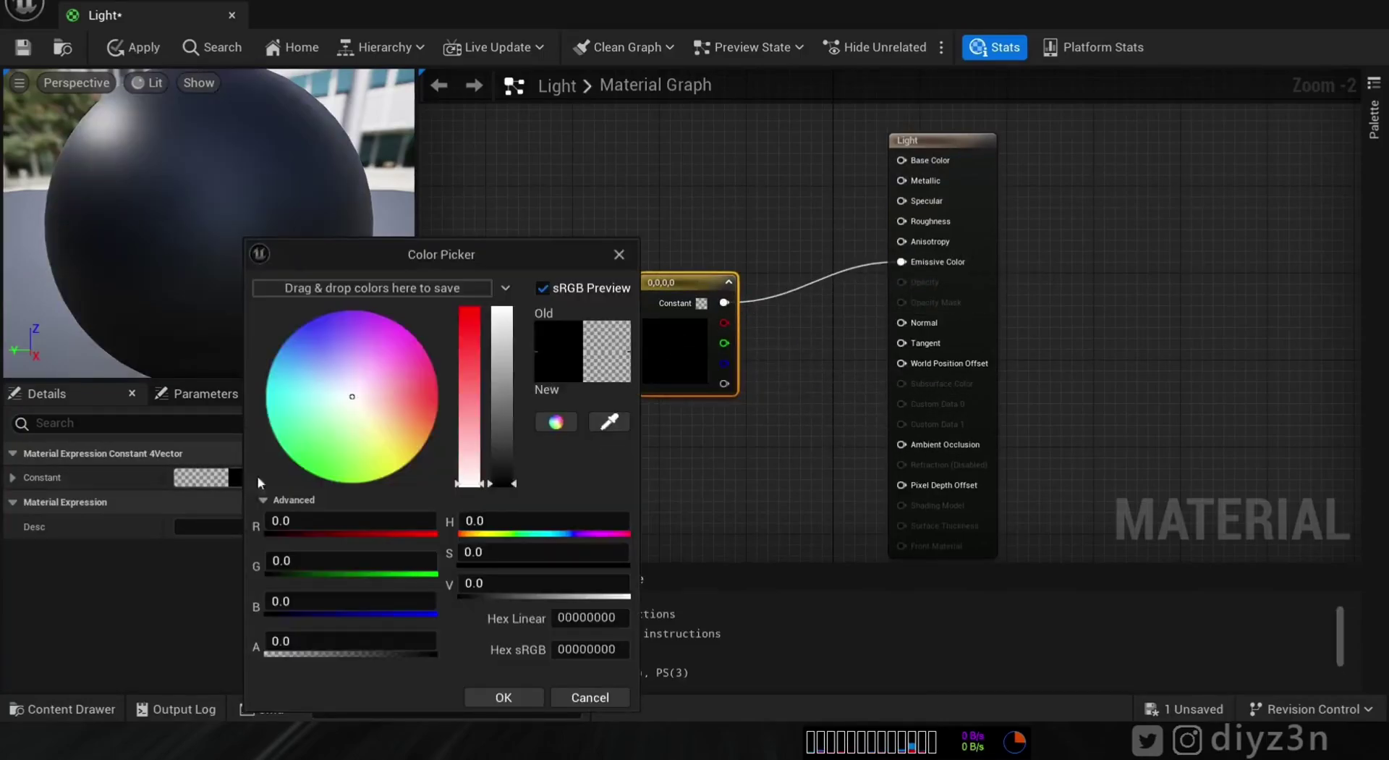
left_click_drag(506, 391, 509, 277)
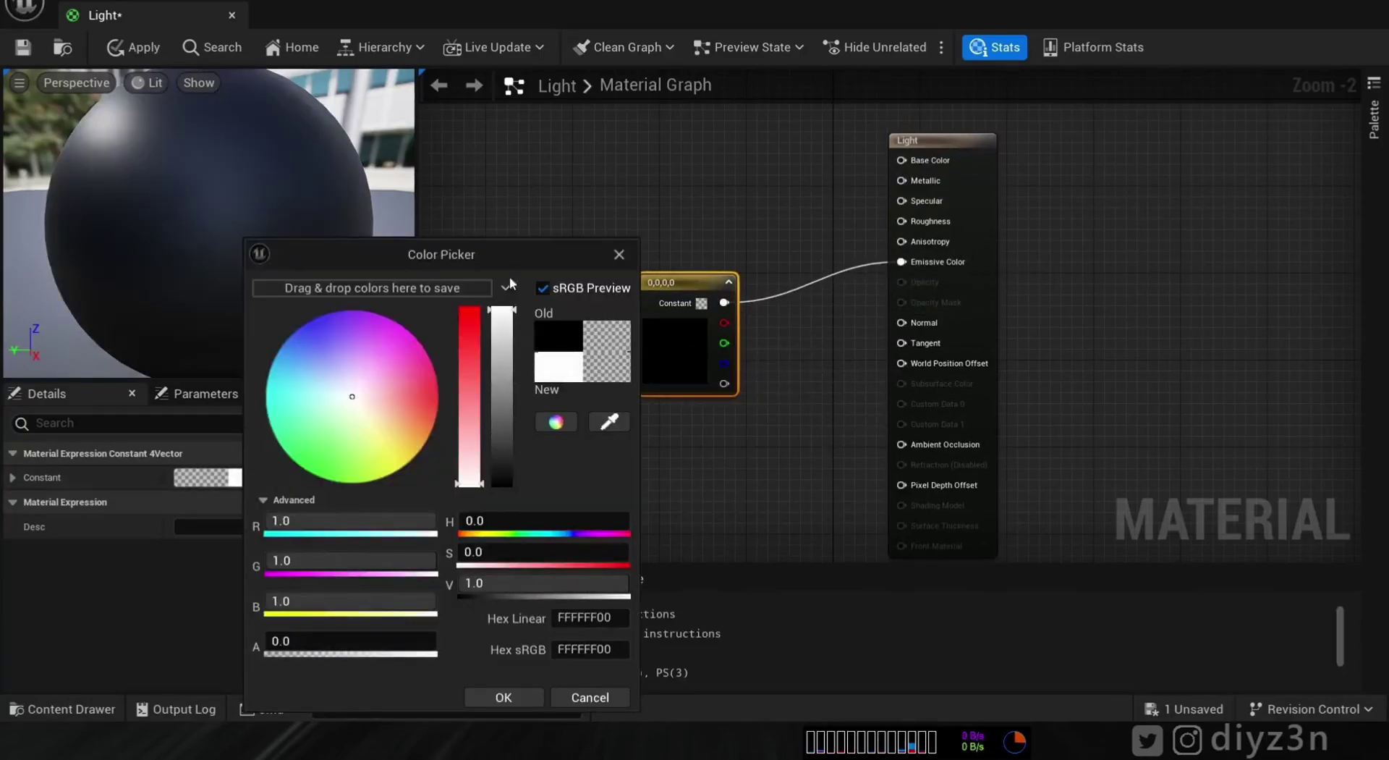
left_click(496, 697)
left_click(13, 477)
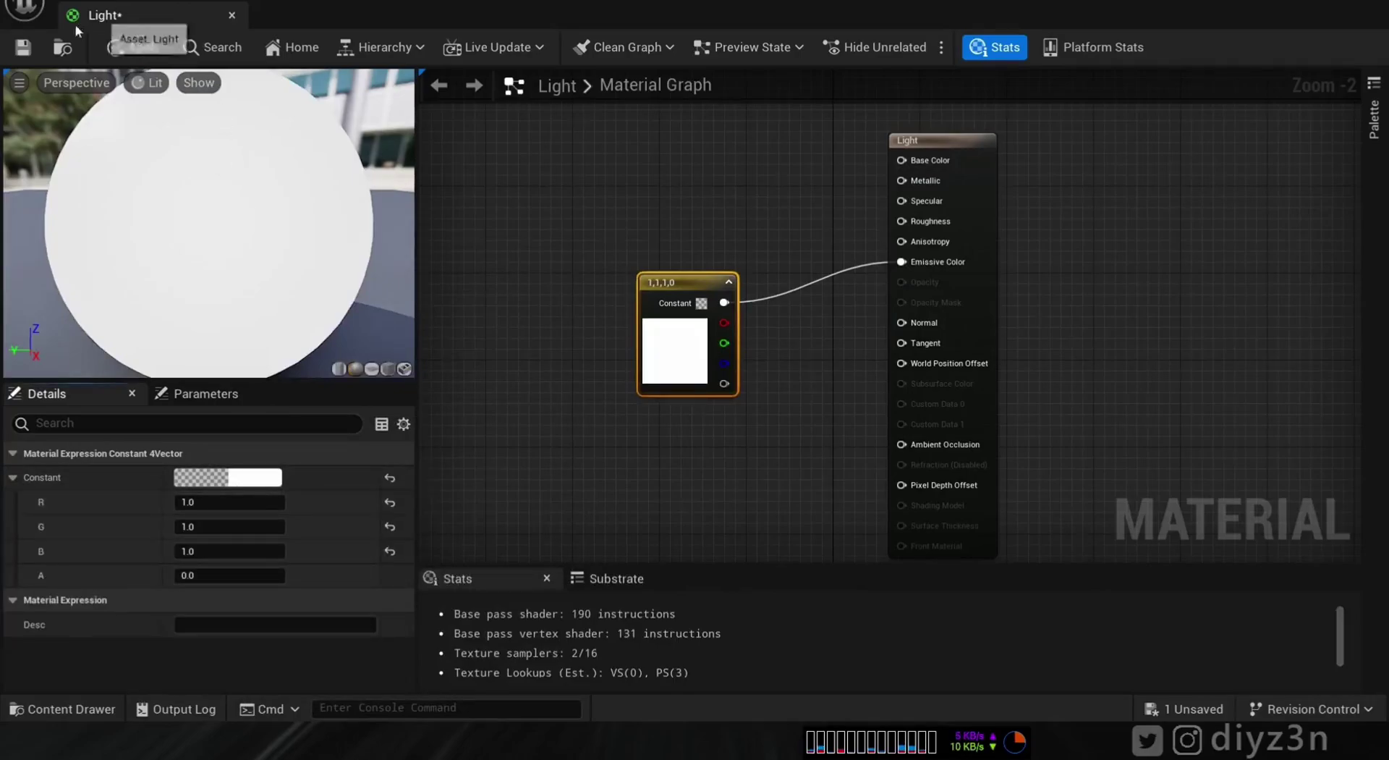
left_click(22, 47)
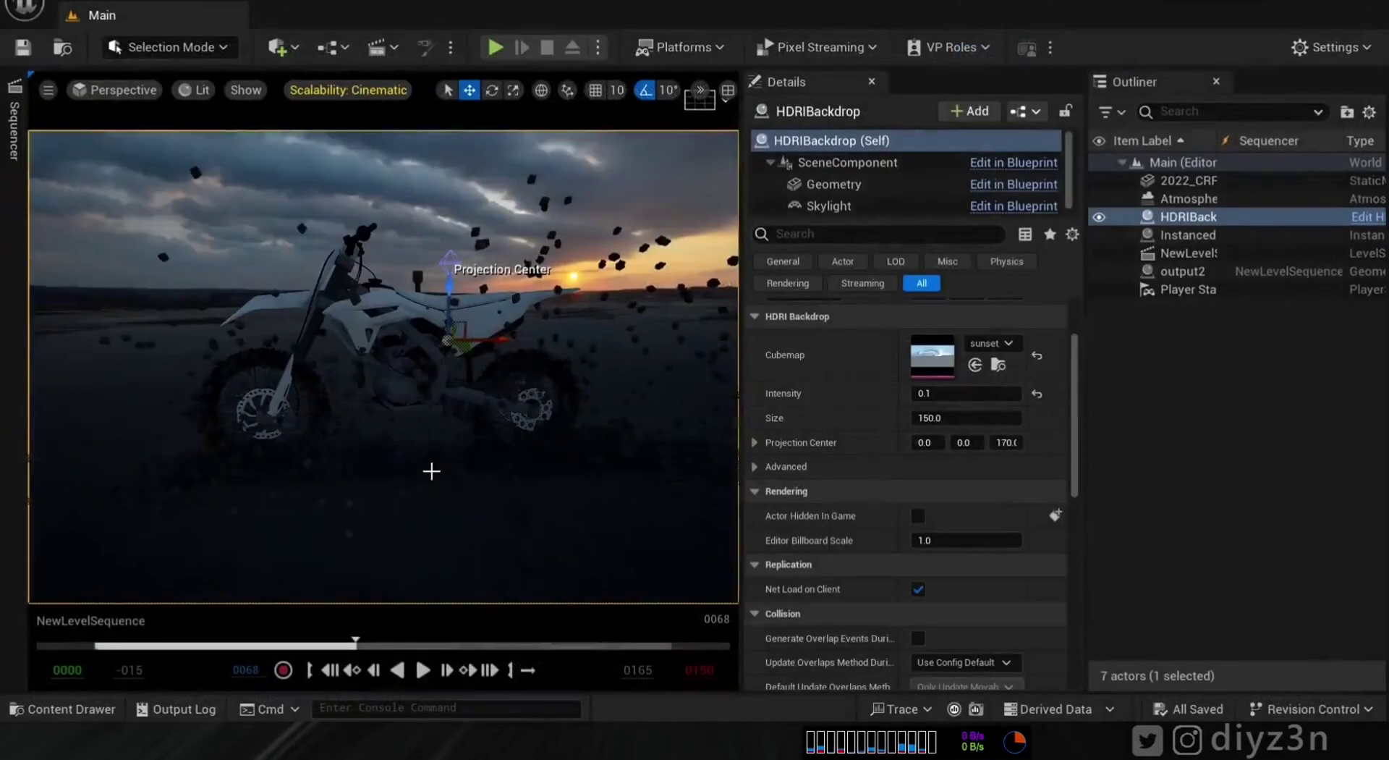
Step: Assign the Light material to Element 0 of the output2 geometry cache
left_click(1183, 271)
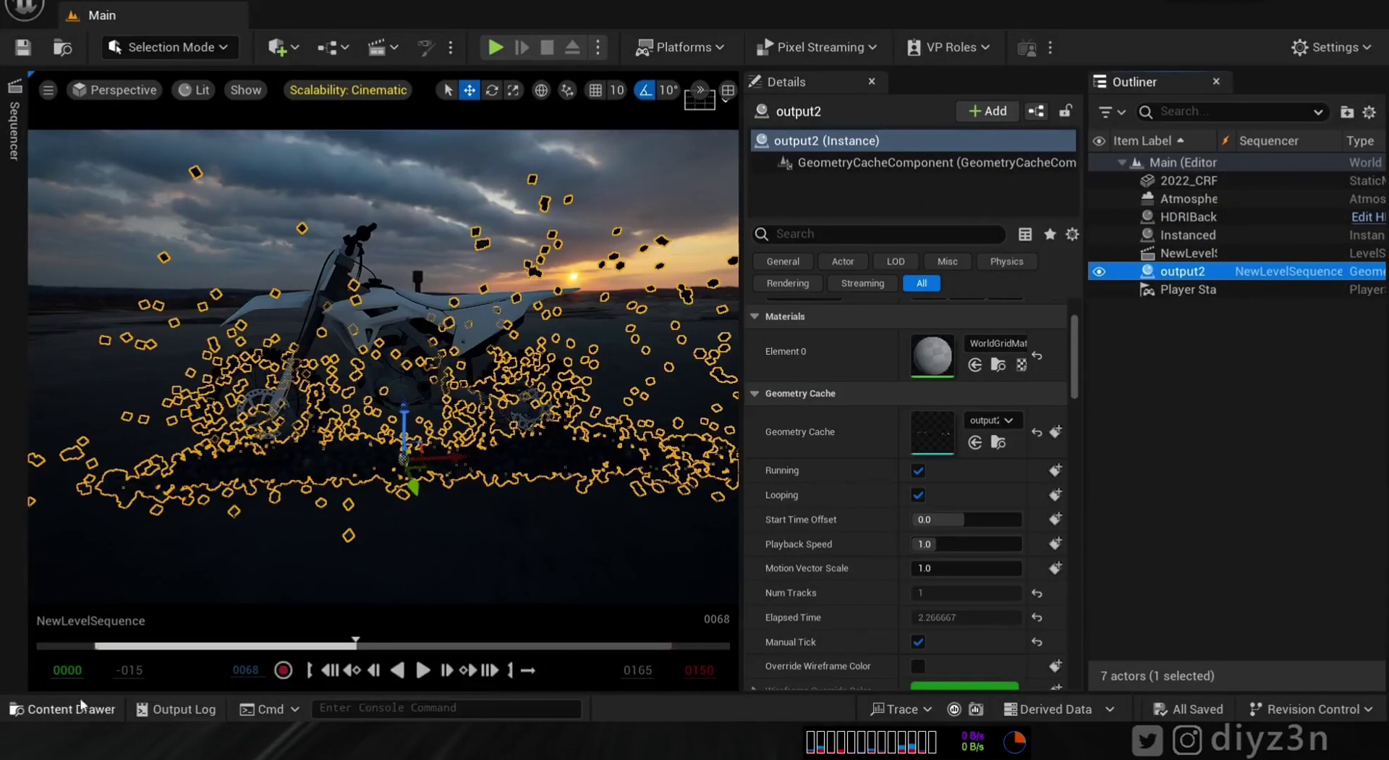
left_click(82, 703)
left_click_drag(355, 543, 926, 355)
left_click(186, 585)
Step: Move the sequence to frame 33 and switch the viewport to Path Tracing
left_click_drag(283, 644, 221, 644)
left_click(116, 90)
left_click(194, 90)
left_click(235, 313)
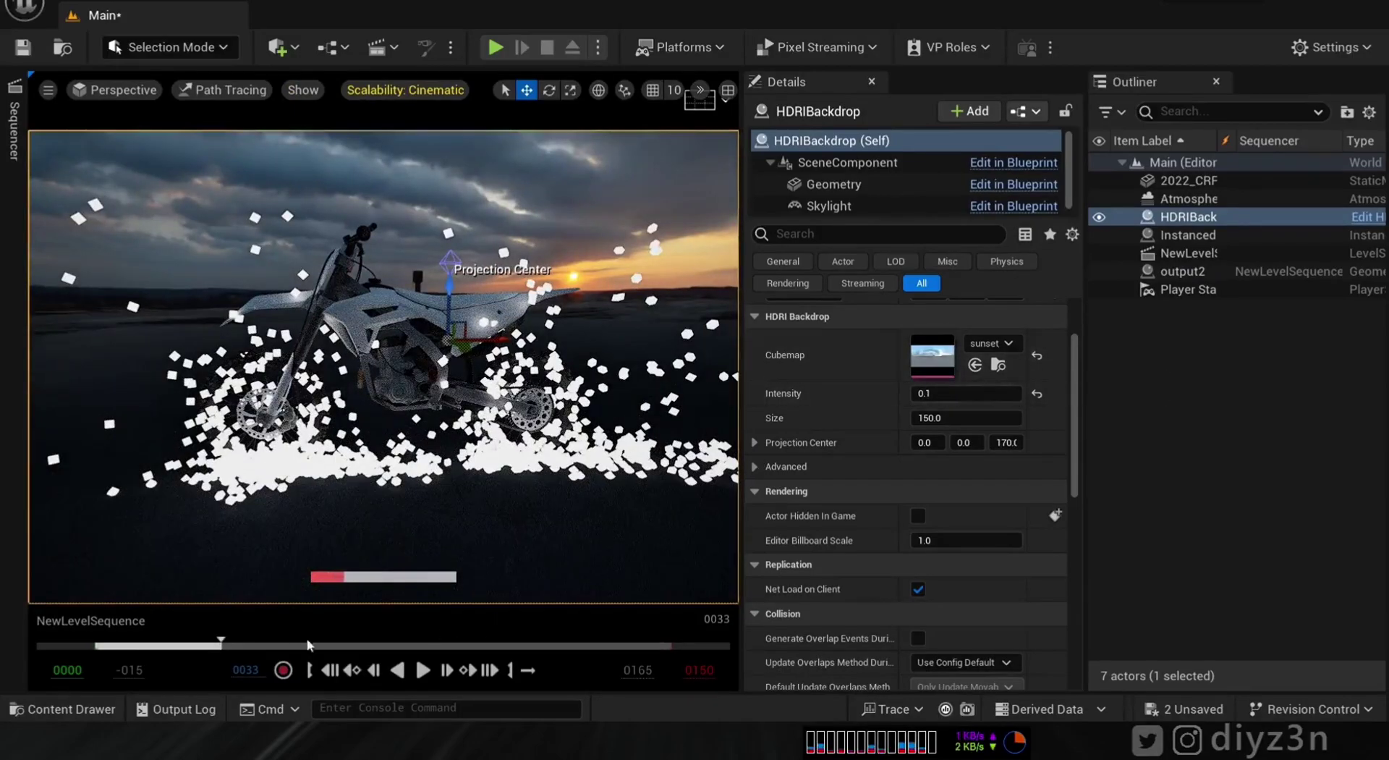
Step: Recolour the Light material's emissive constant to orange with R 1.0, G 0.265273, B 0.0625 and A 1.0, and save it
left_click(82, 707)
double_click(430, 550)
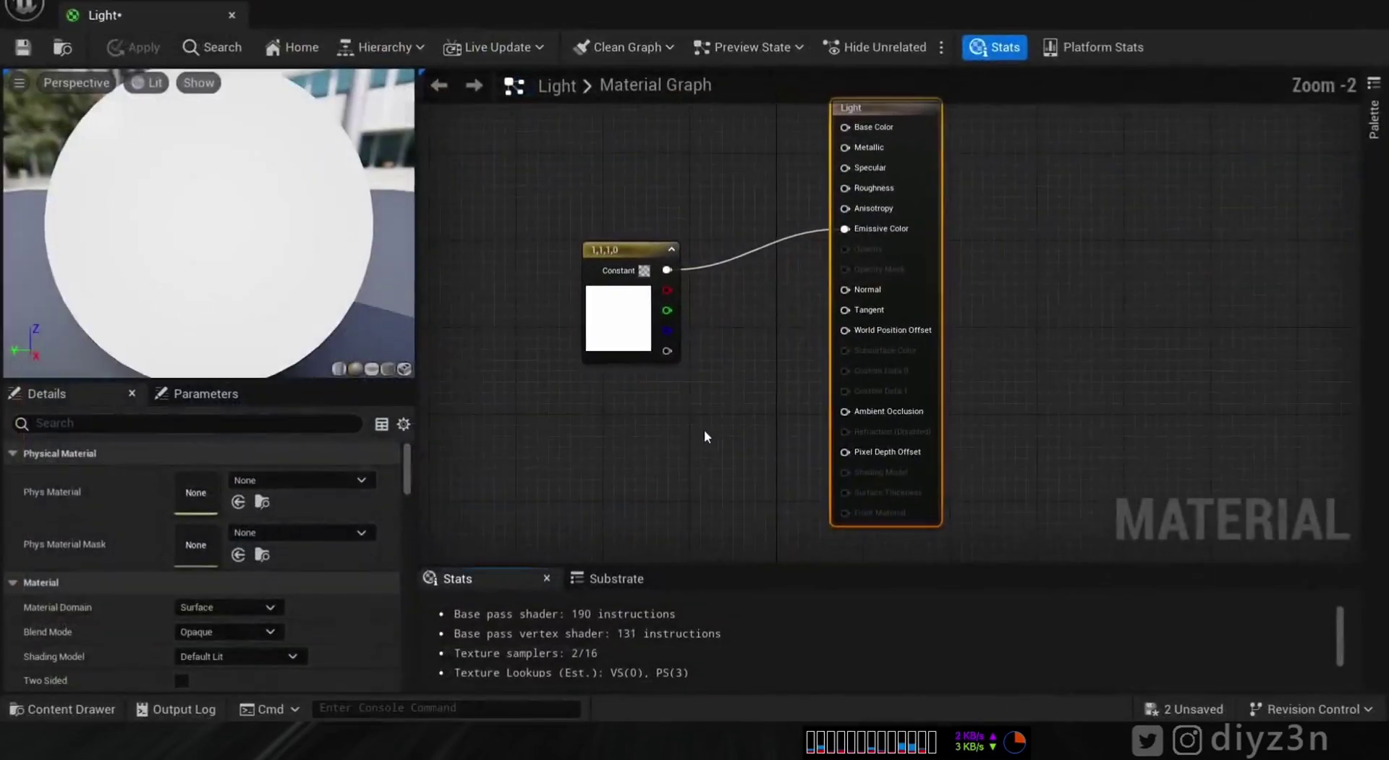
left_click_drag(649, 14, 903, 87)
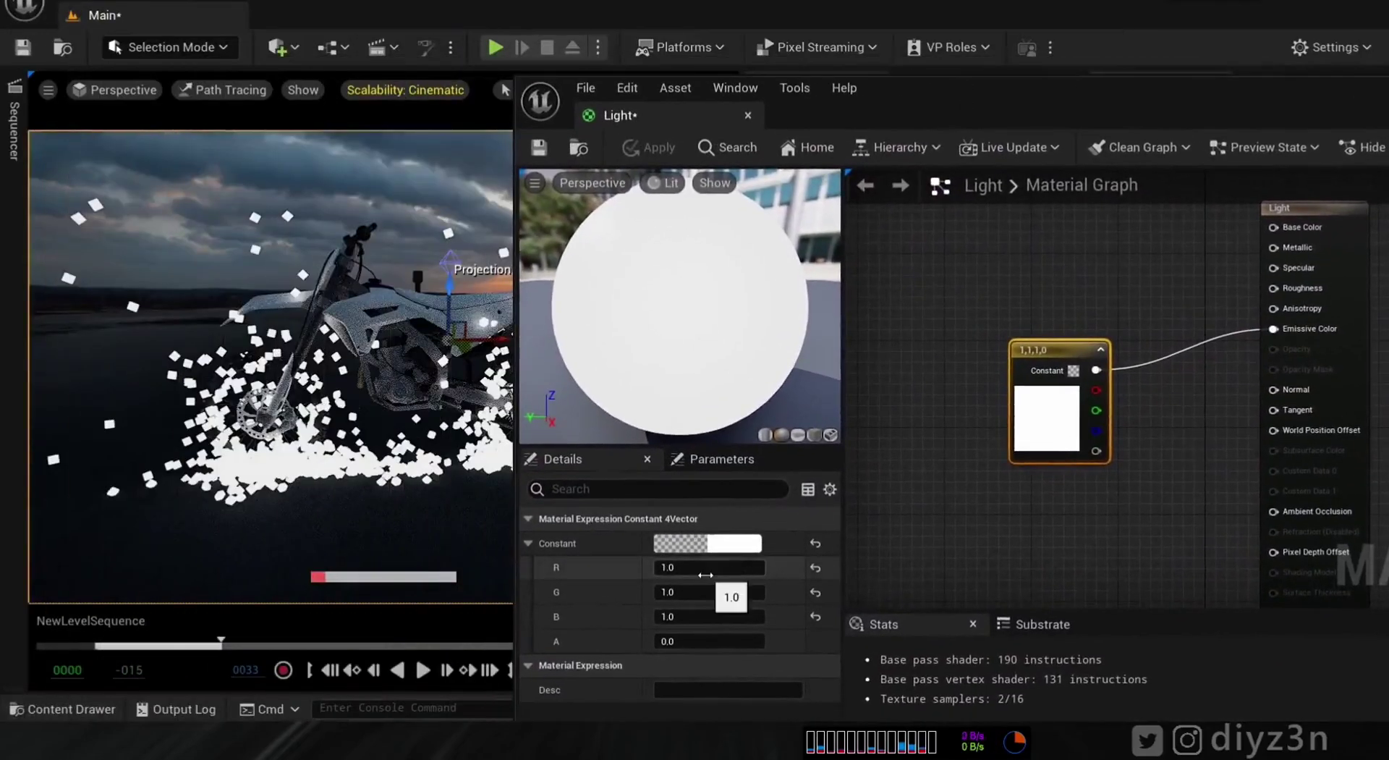
left_click(705, 543)
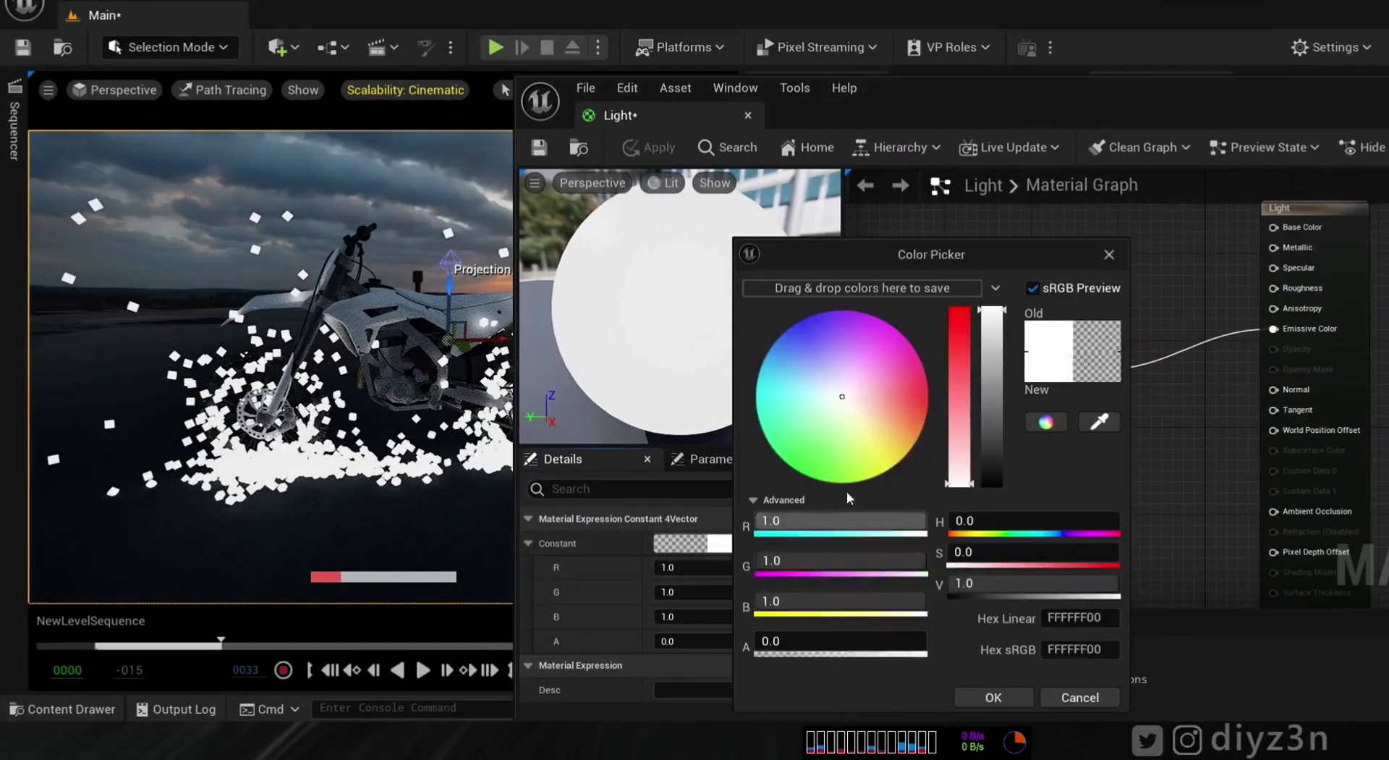
left_click(884, 418)
left_click(994, 697)
left_click(649, 147)
left_click(706, 543)
left_click(925, 416)
left_click(993, 697)
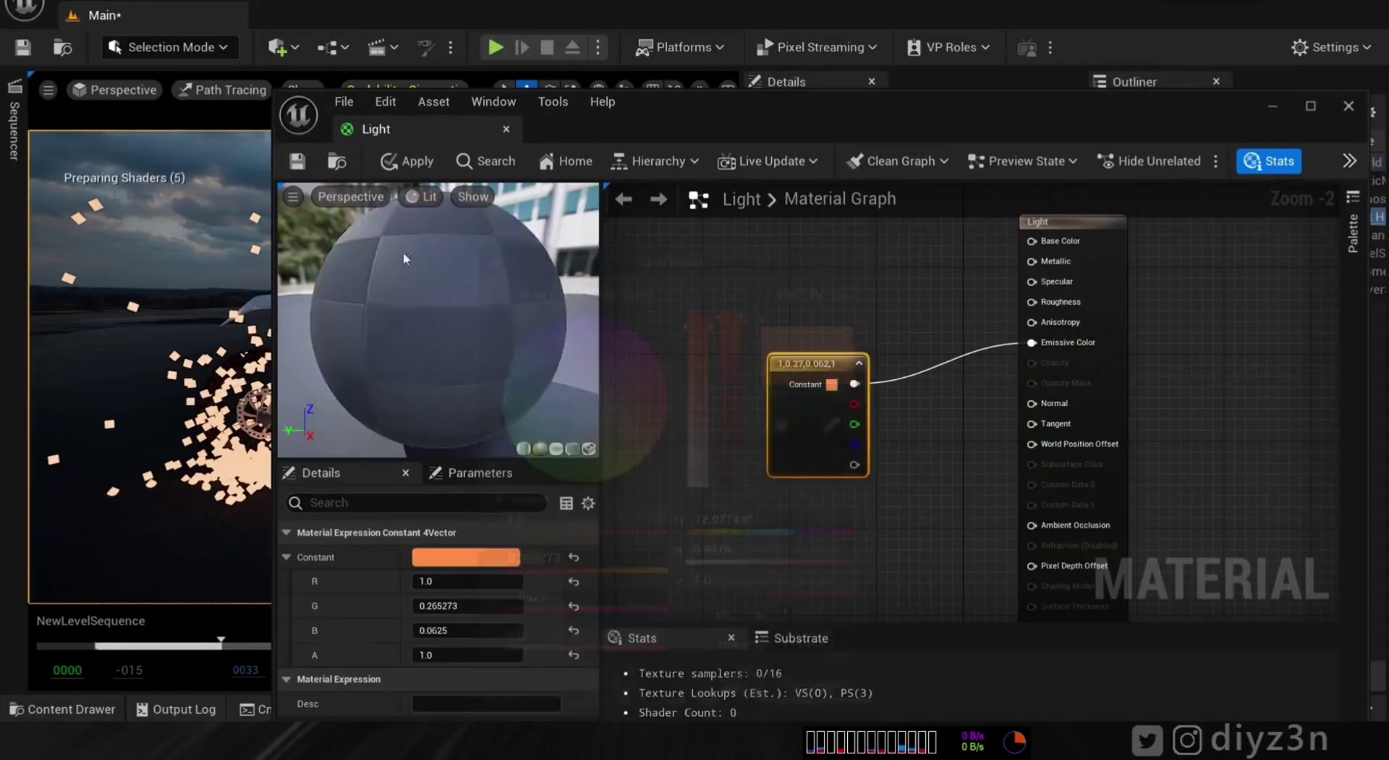
left_click(297, 161)
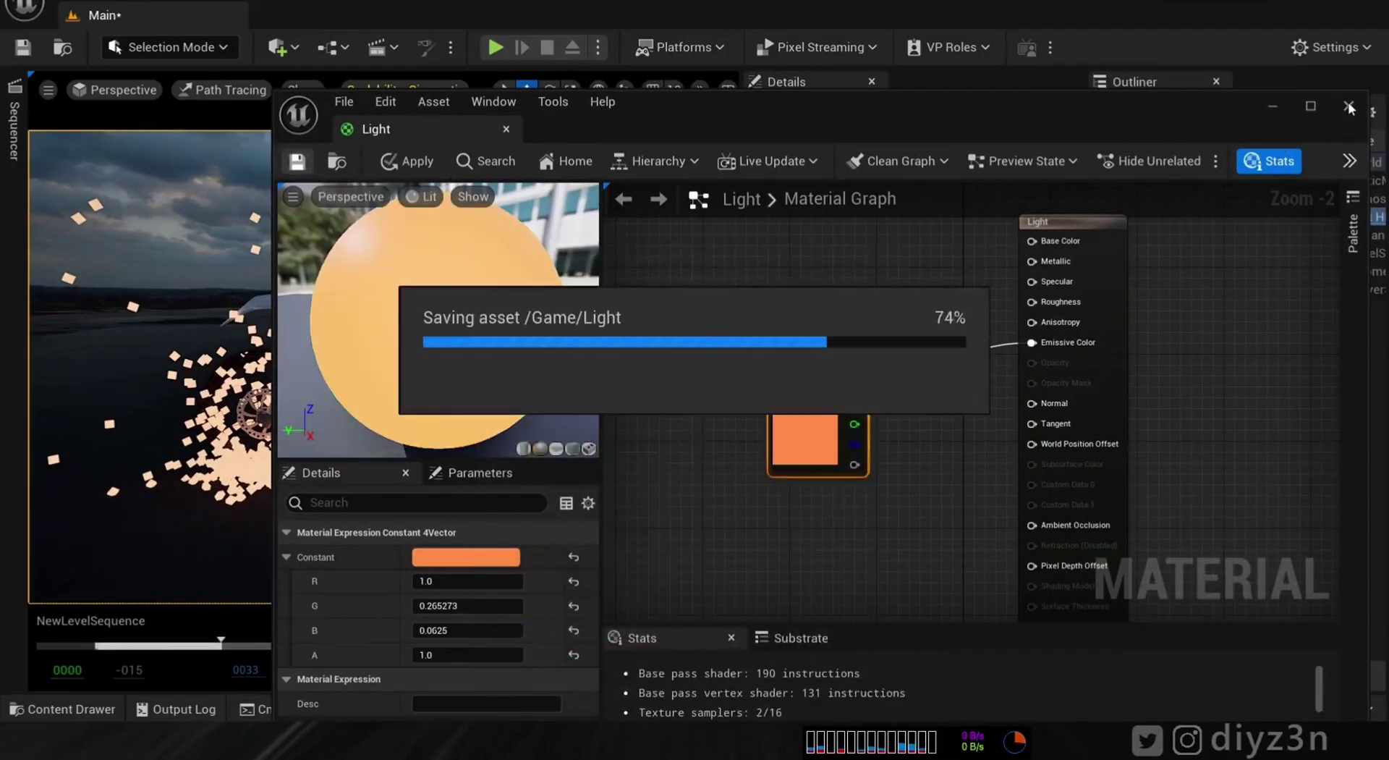
left_click(1351, 108)
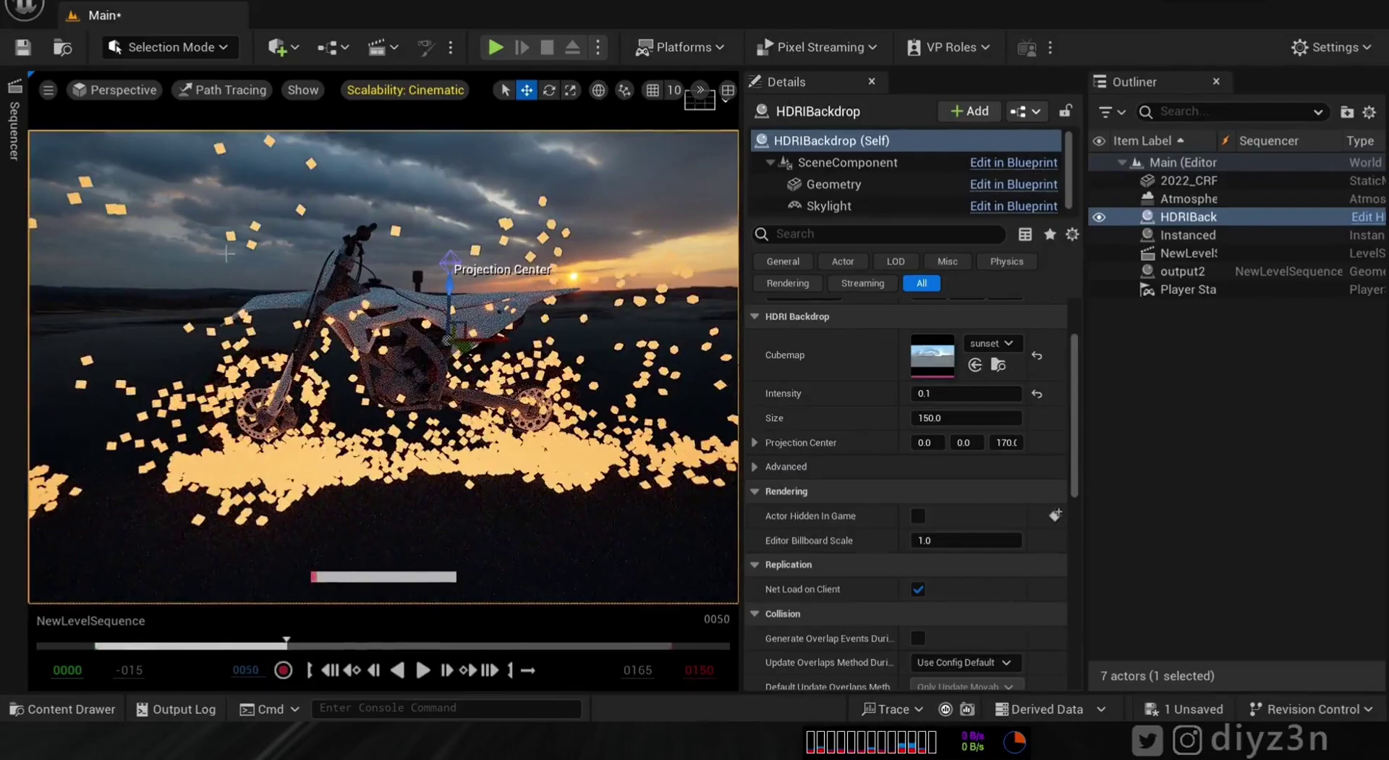
Step: Add a Post Process Volume to the level and make its extent unbound
left_click(276, 49)
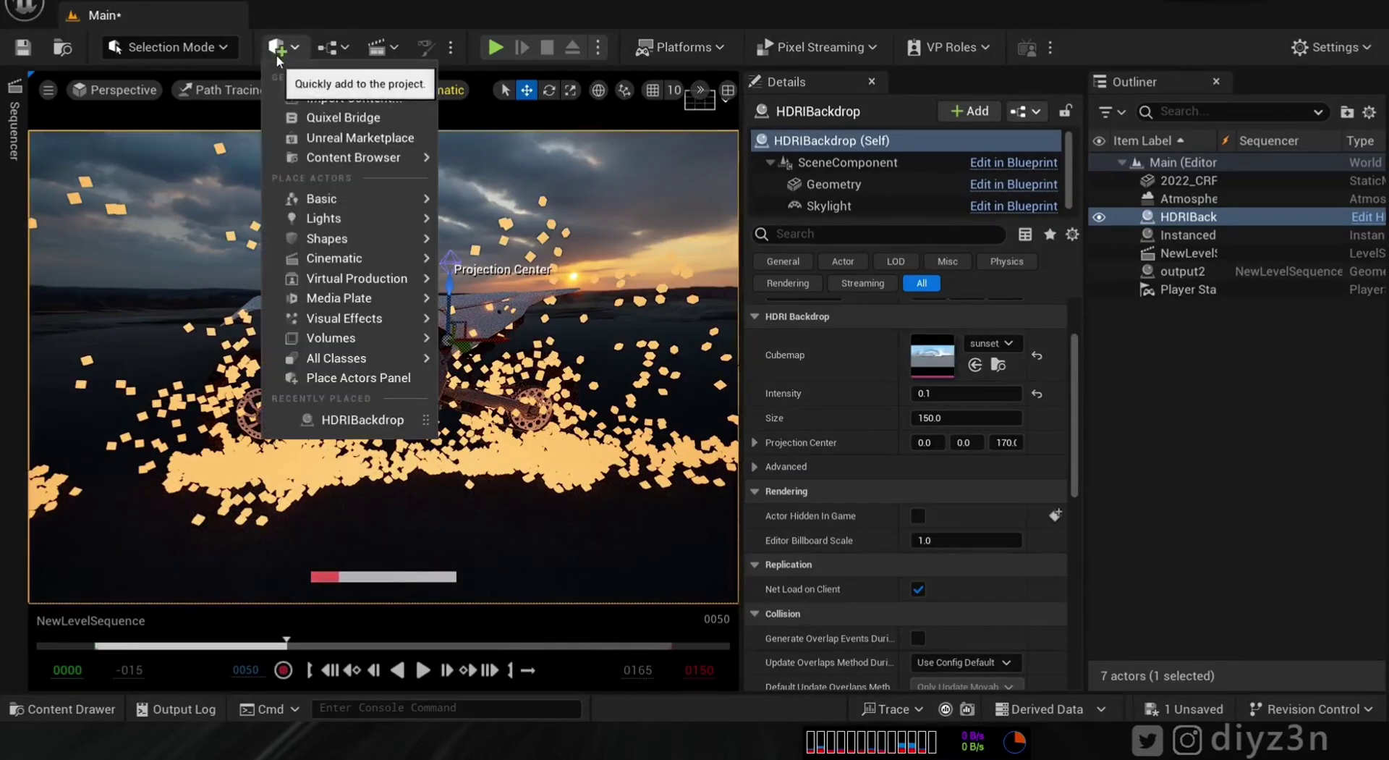
mouse_move(366, 337)
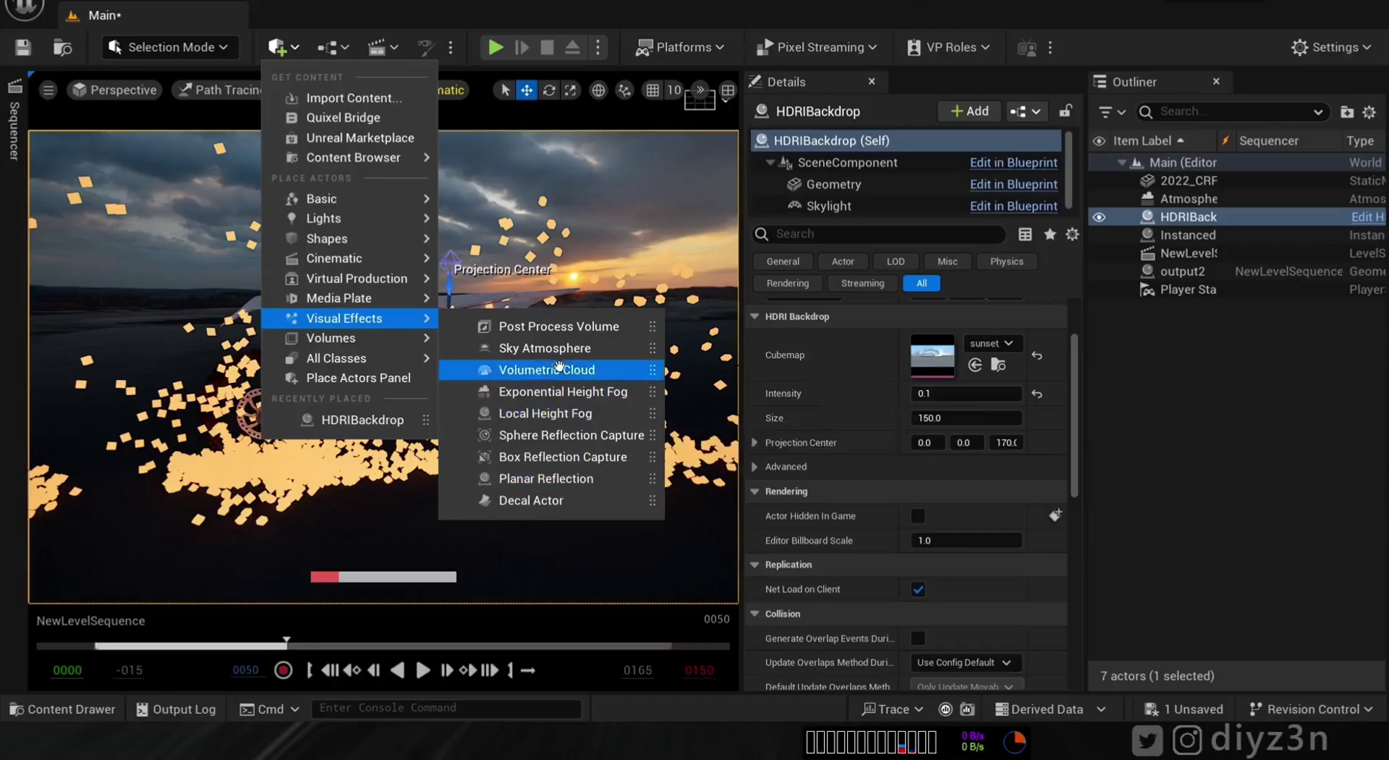
left_click(571, 326)
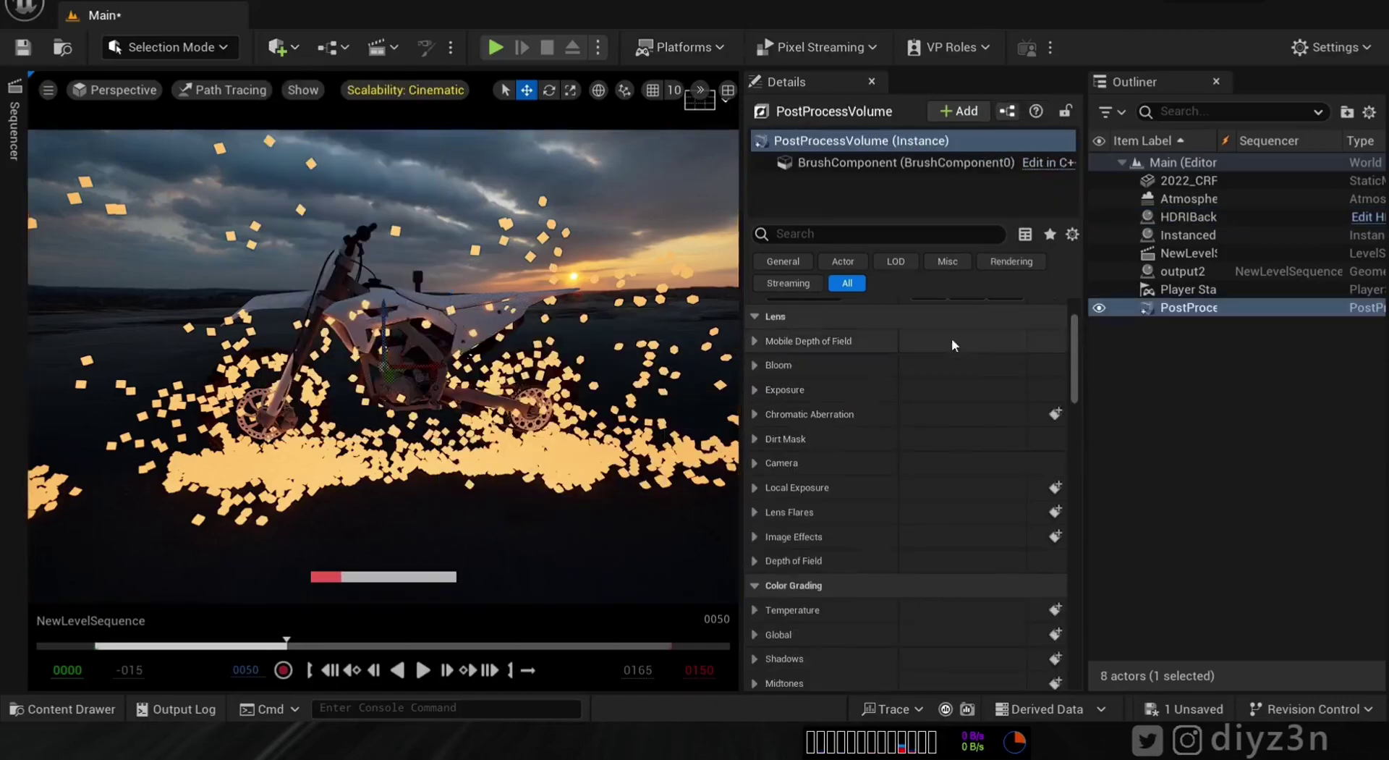
left_click(858, 235)
type("ub")
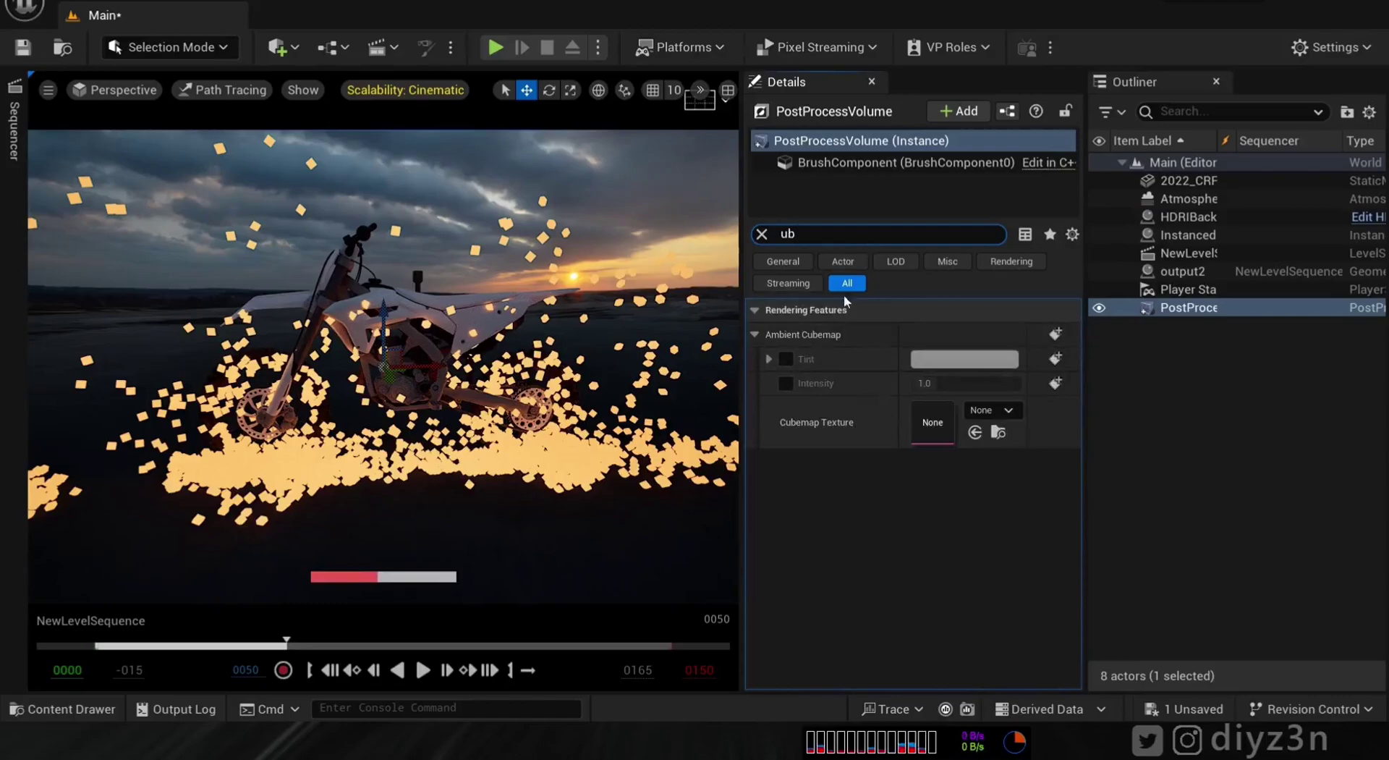
key("BackSpace")
type("n")
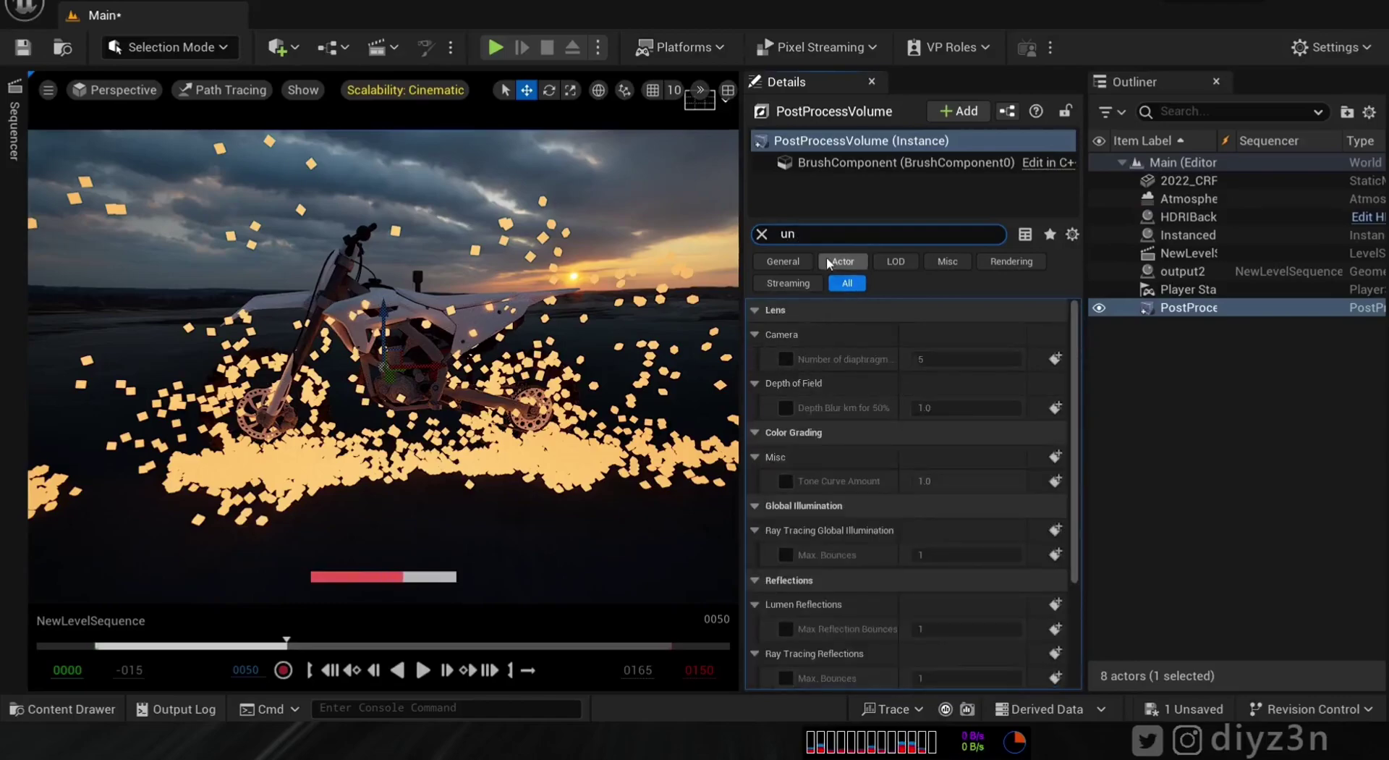
type("b")
left_click(918, 334)
left_click(761, 234)
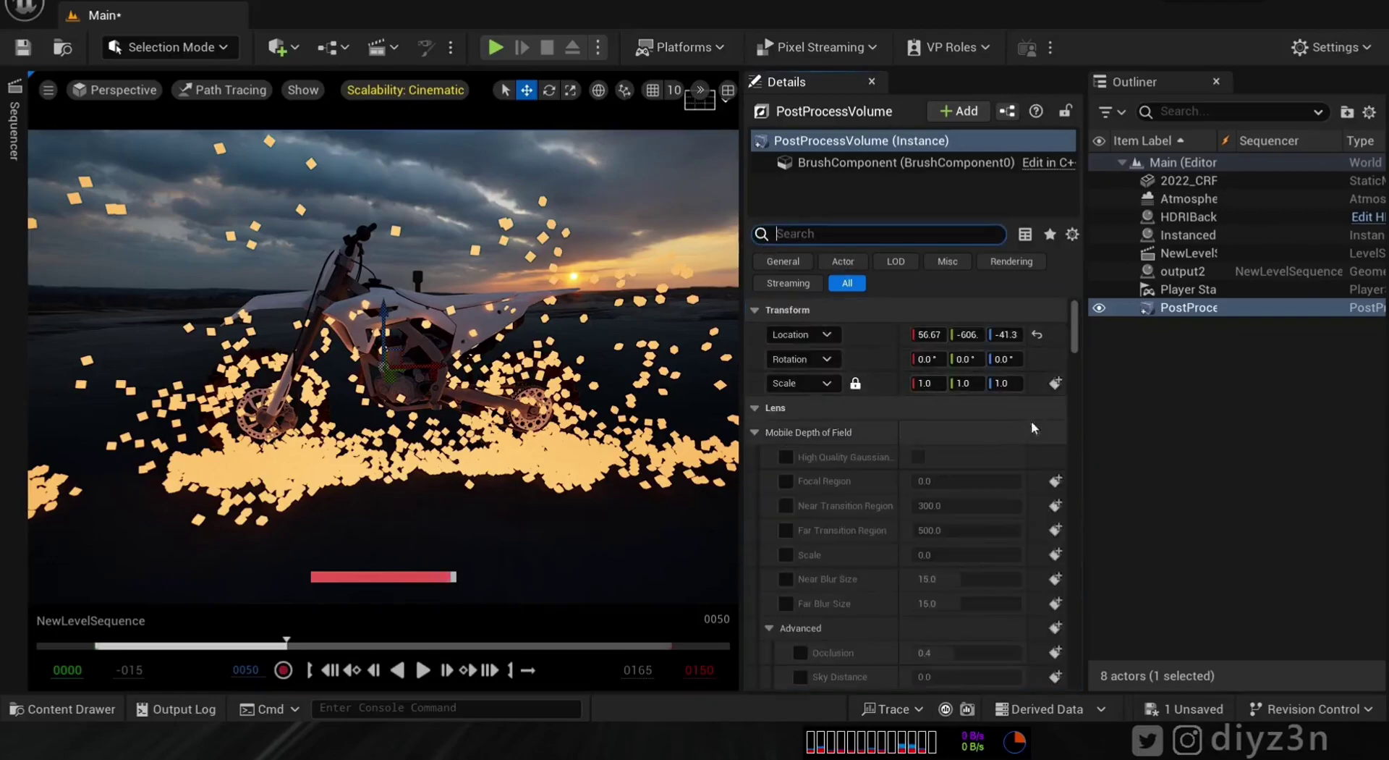
Step: Set the Post Process Volume's Motion Blur amount to 1.0 and preview the sparks at frame 18
left_click_drag(1073, 318, 1067, 623)
scroll(798, 474, "up", 6)
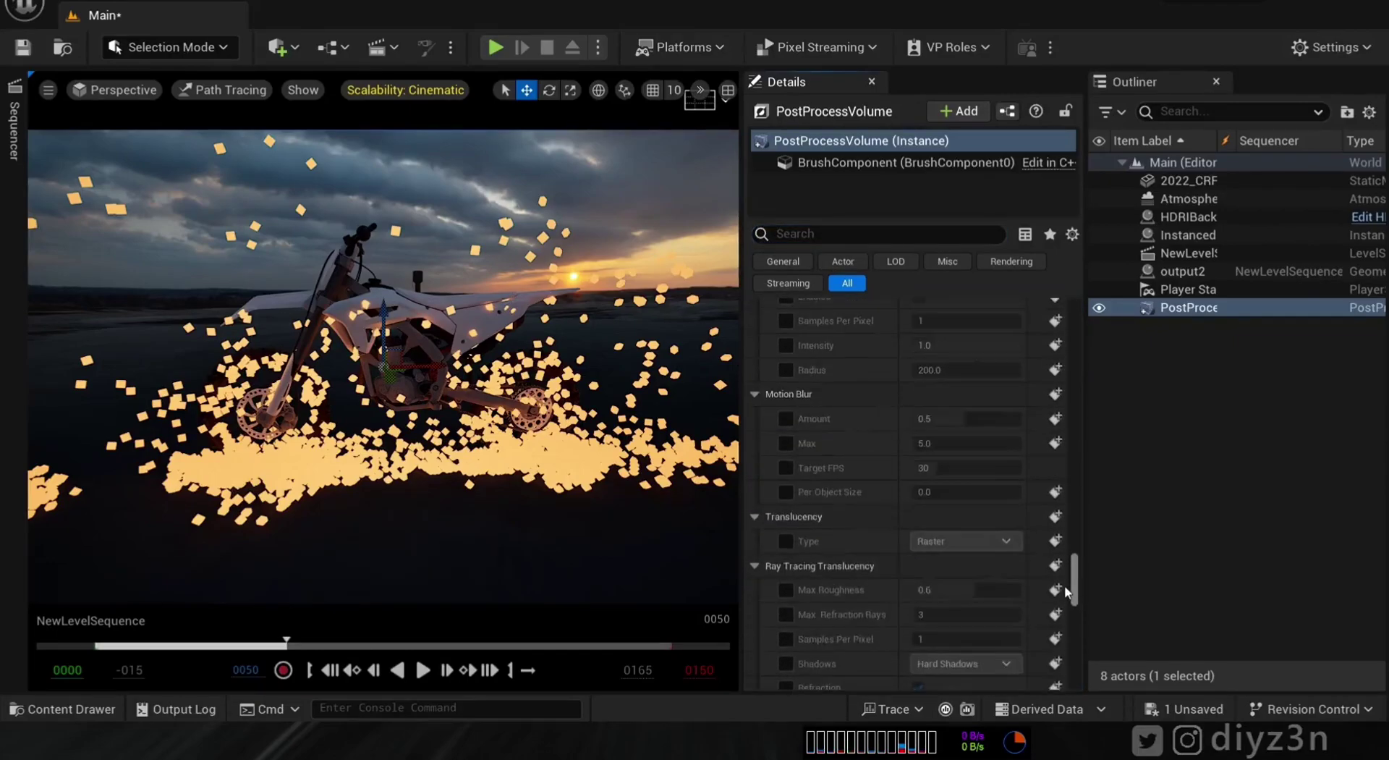
left_click(786, 472)
left_click_drag(941, 472, 1022, 472)
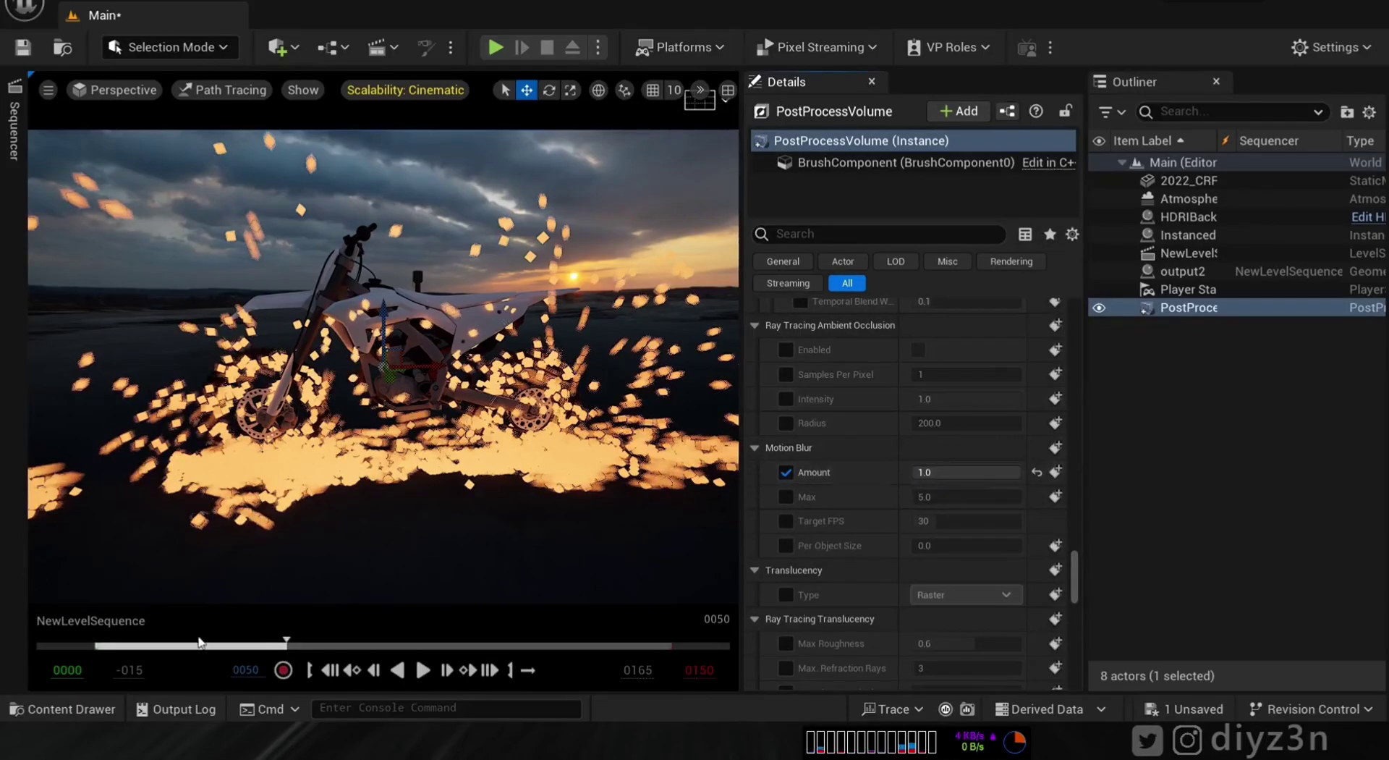
left_click(137, 645)
left_click_drag(143, 651, 163, 644)
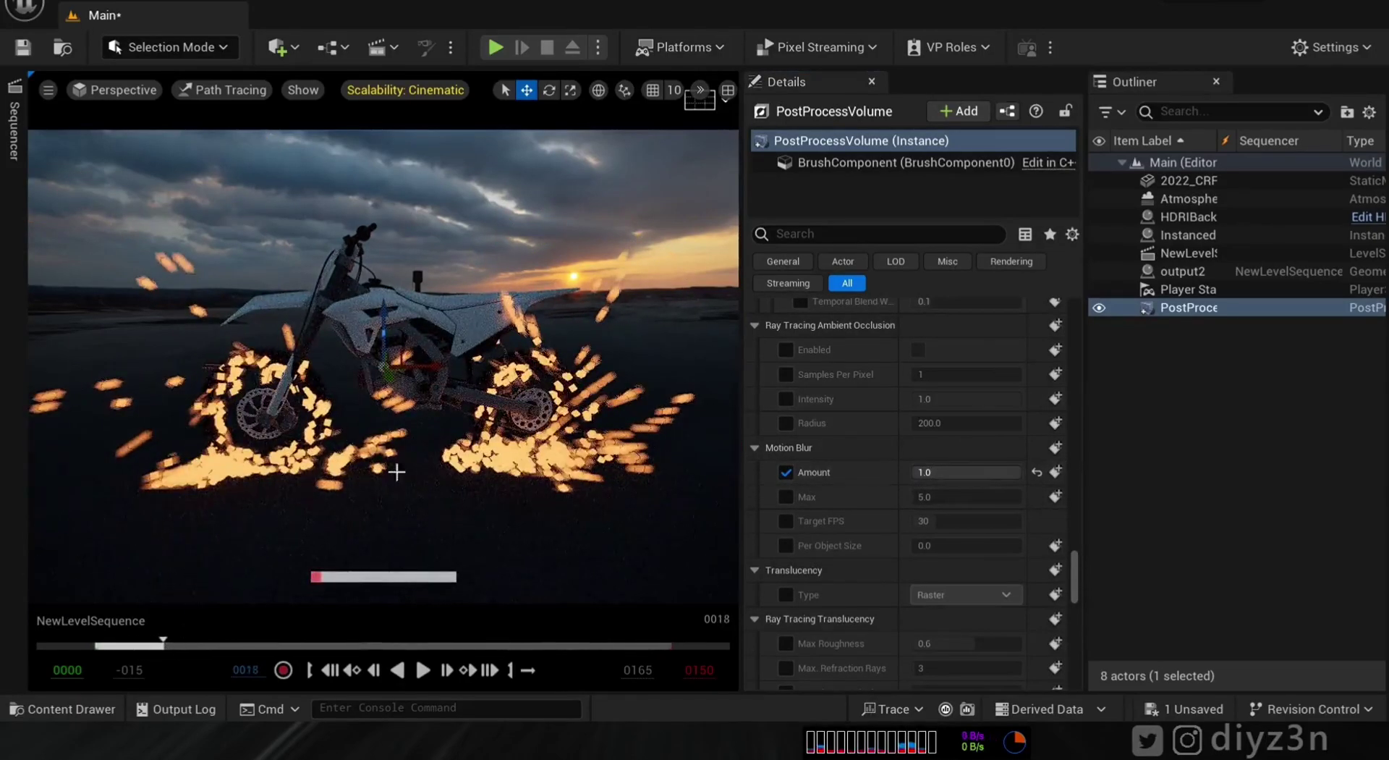
left_click(202, 655)
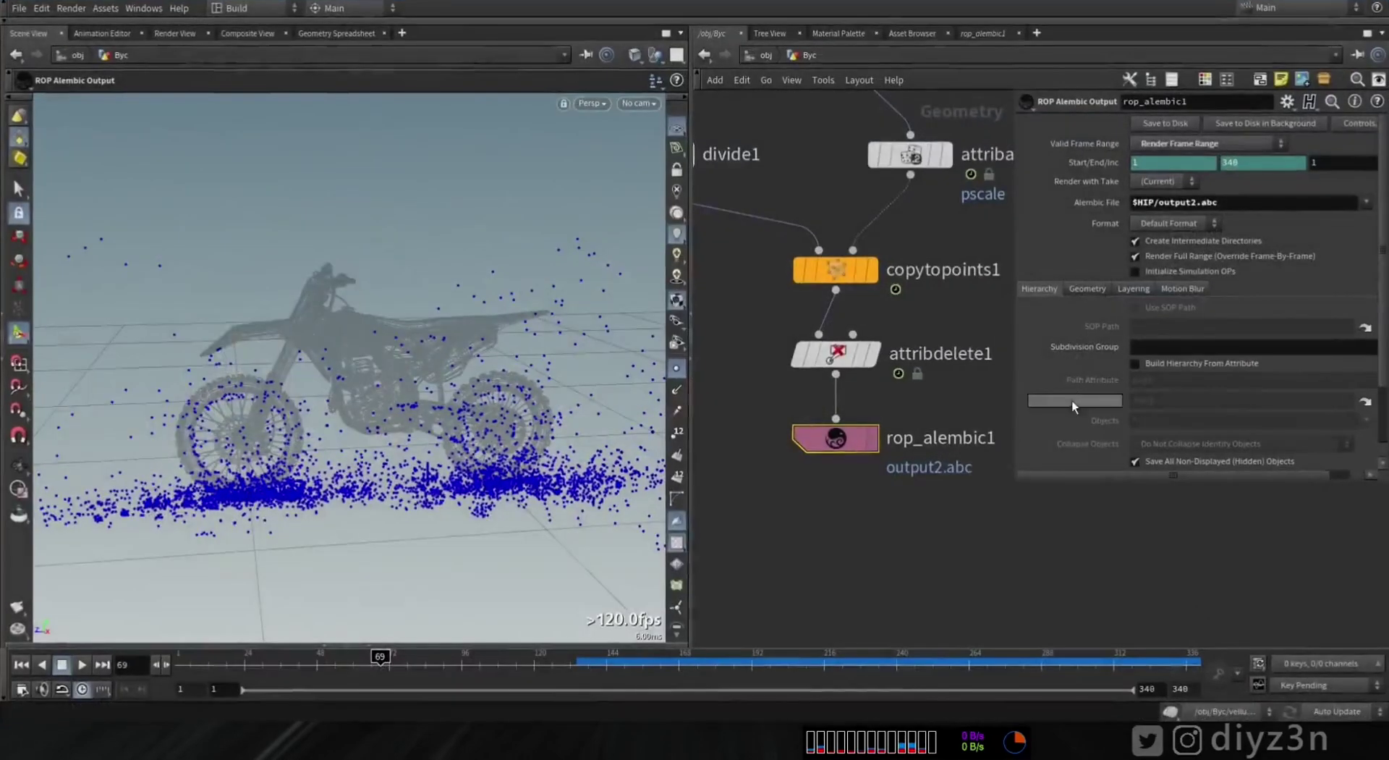
Step: Switch to Houdini, change the sparks' constant pscale value, and export output2.abc to disk again for frames 1 to 340
left_click(914, 158)
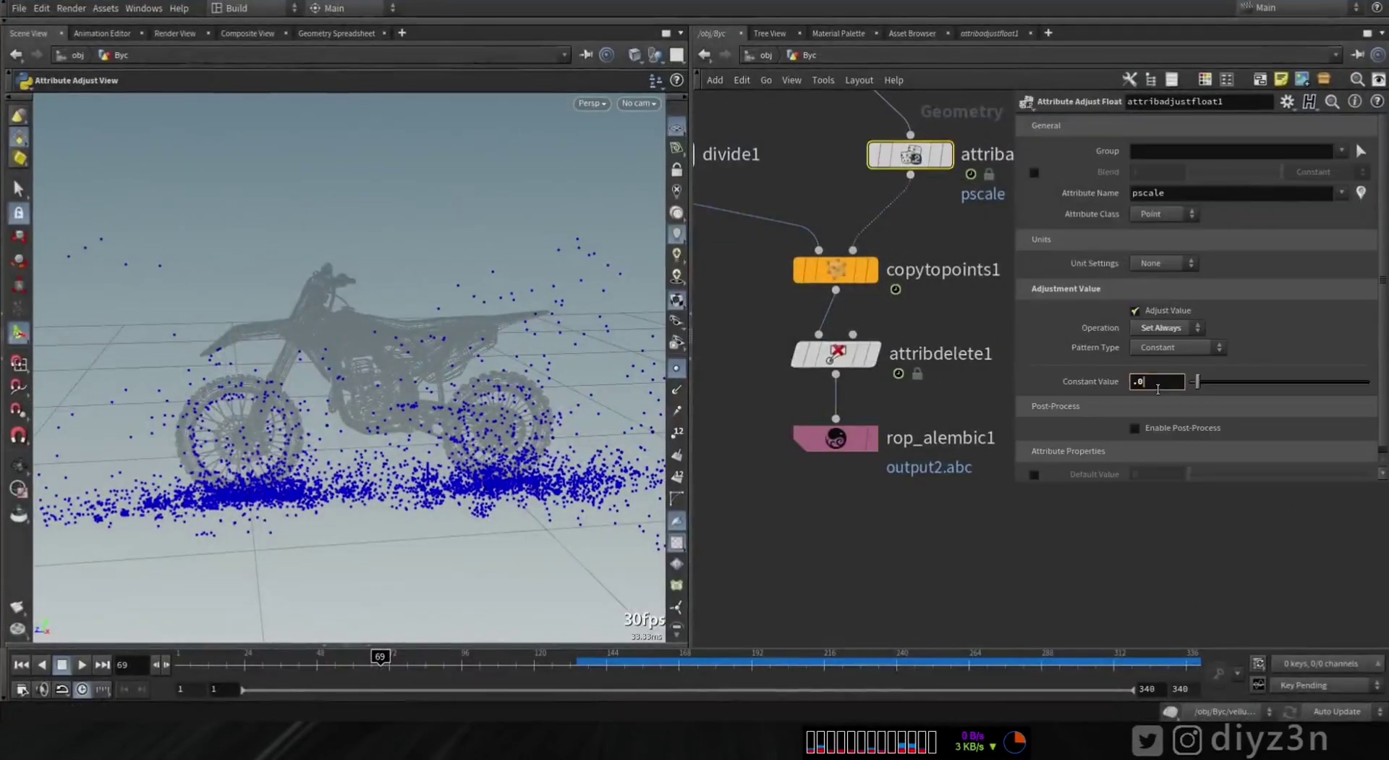
middle_click_drag(837, 180, 868, 293)
left_click(806, 572)
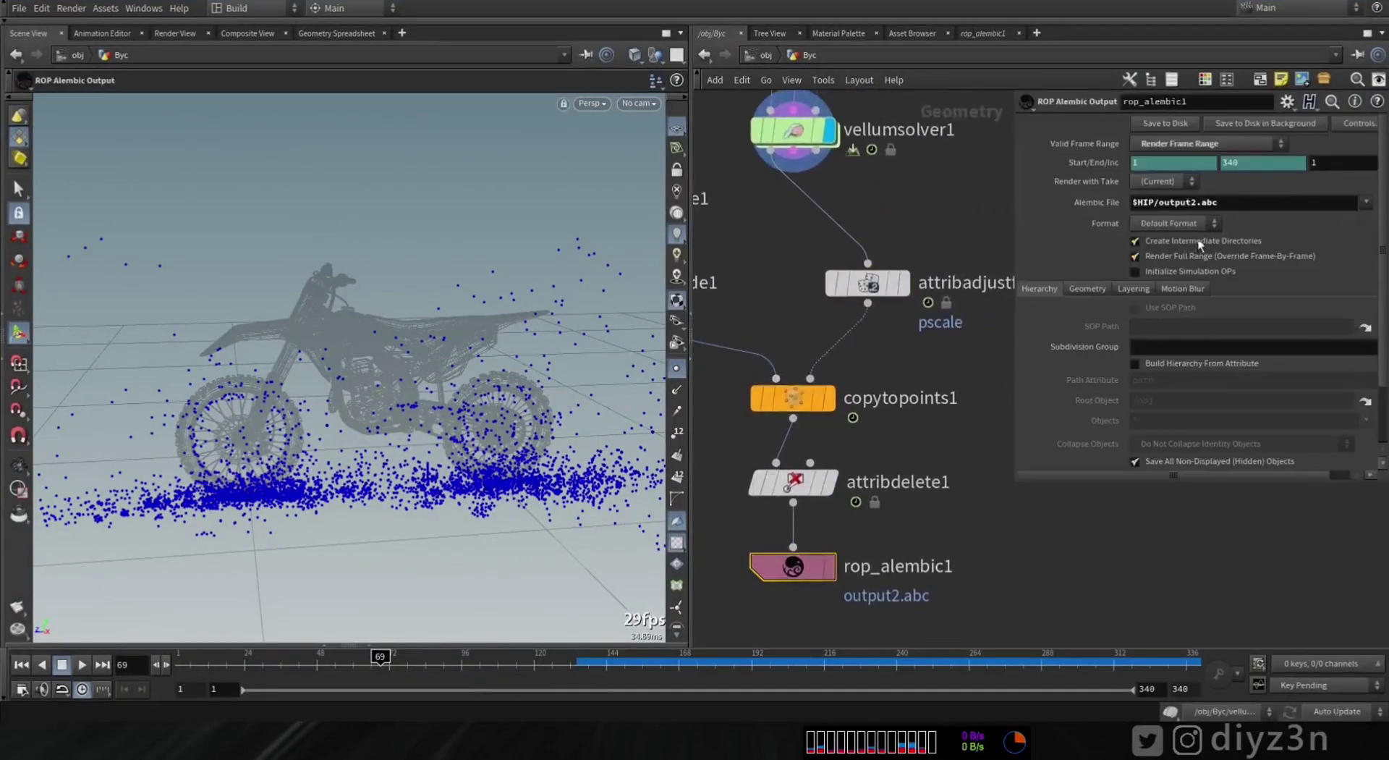
left_click(1164, 123)
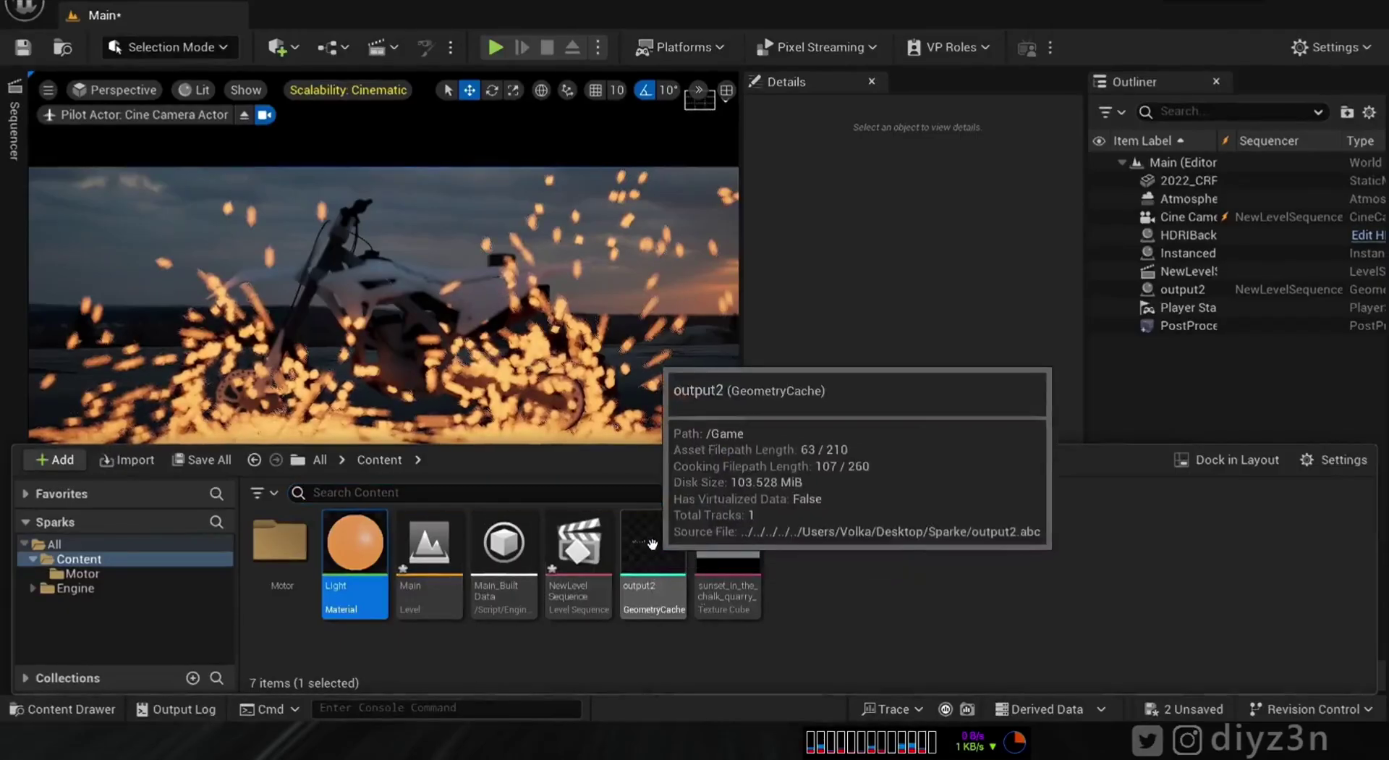
Step: Switch back to Unreal Engine, reimport the output2 geometry cache, and scrub the sequence to check the sparks
right_click(654, 550)
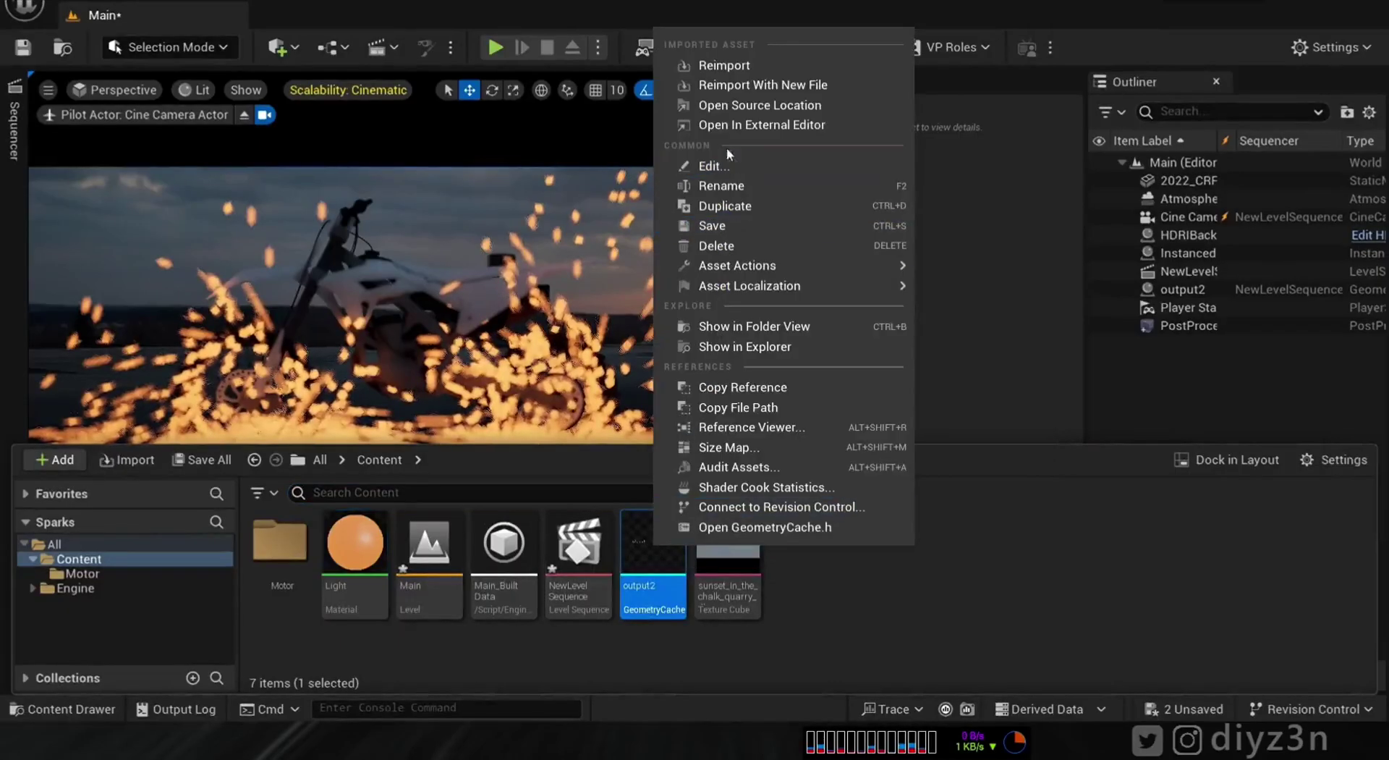
left_click(717, 65)
left_click(824, 588)
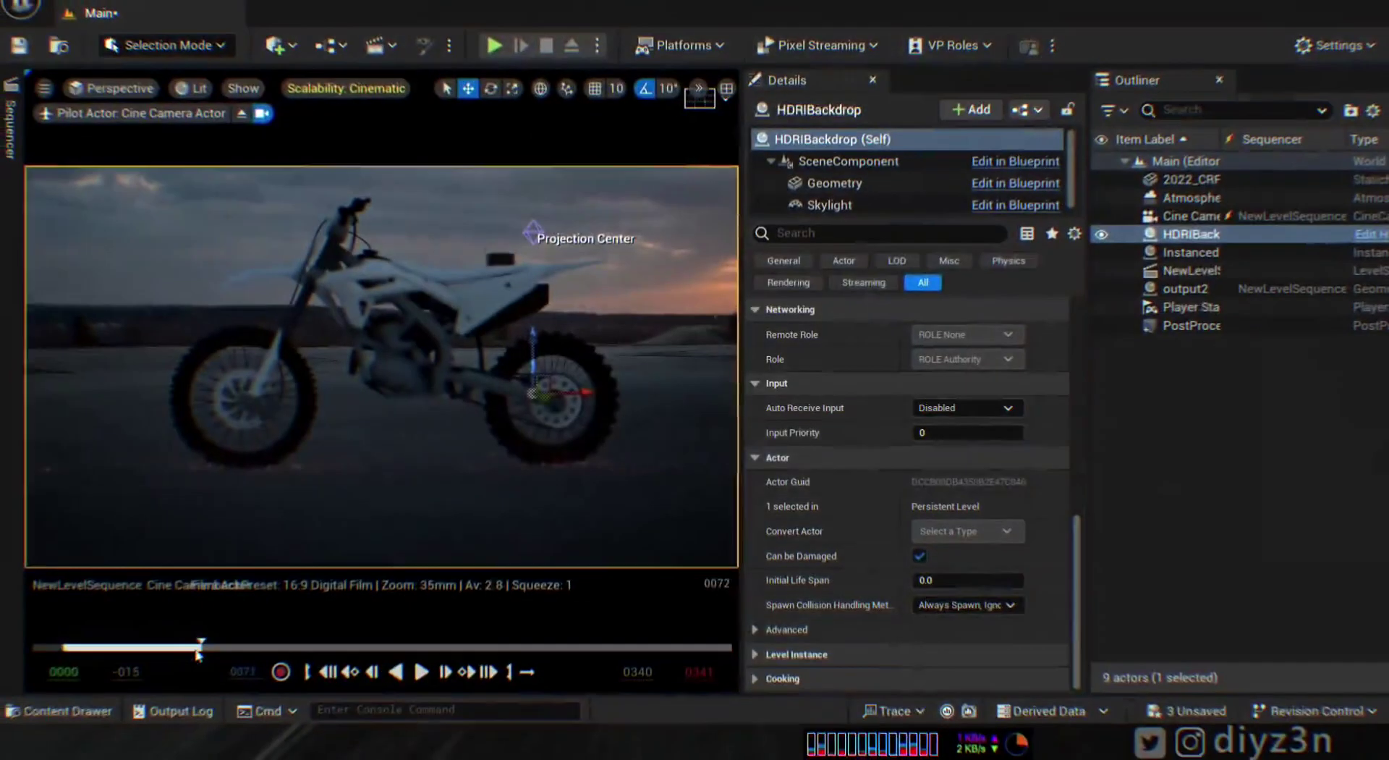
left_click_drag(199, 645, 137, 646)
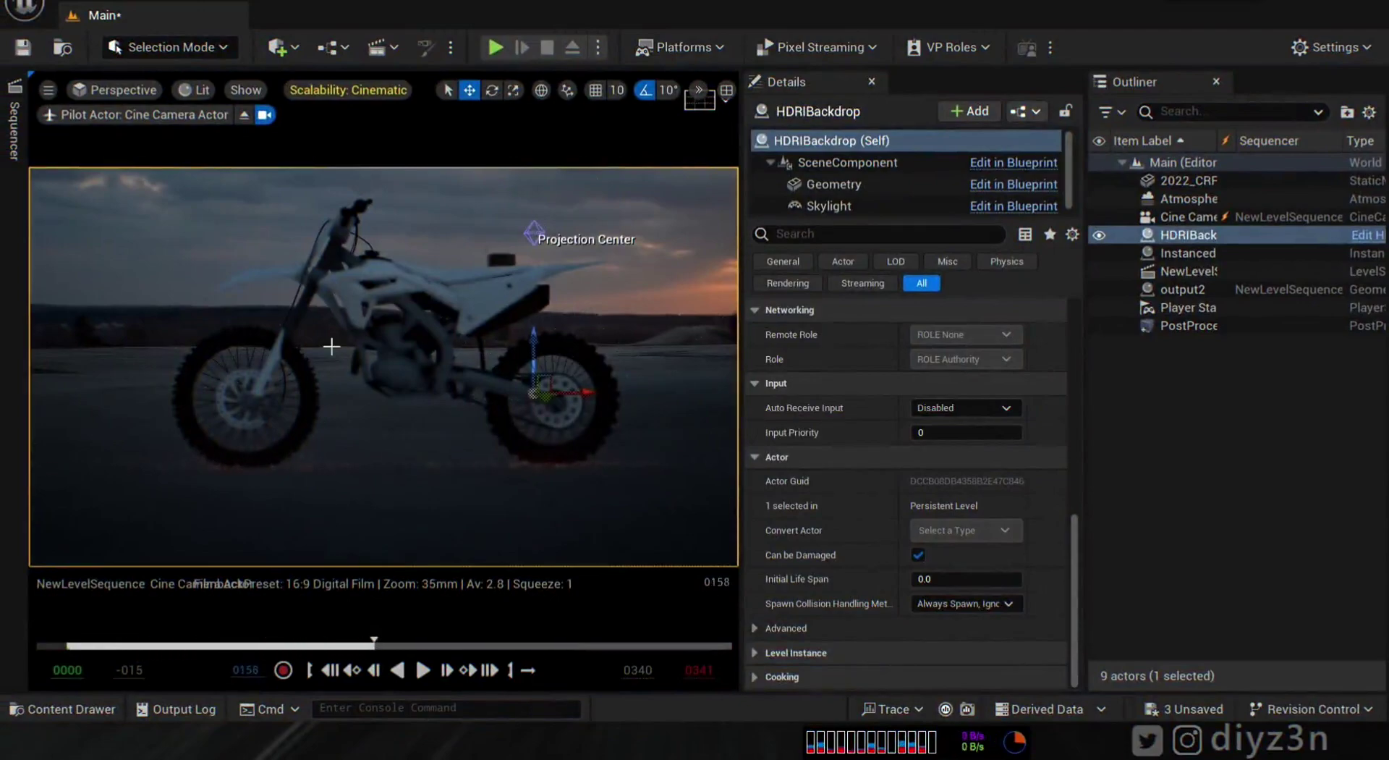
Step: Reframe the piloted camera on the motorcycle, switch the viewport to Path Tracing, and preview the sparks at an earlier frame
right_click_drag(213, 409, 249, 402)
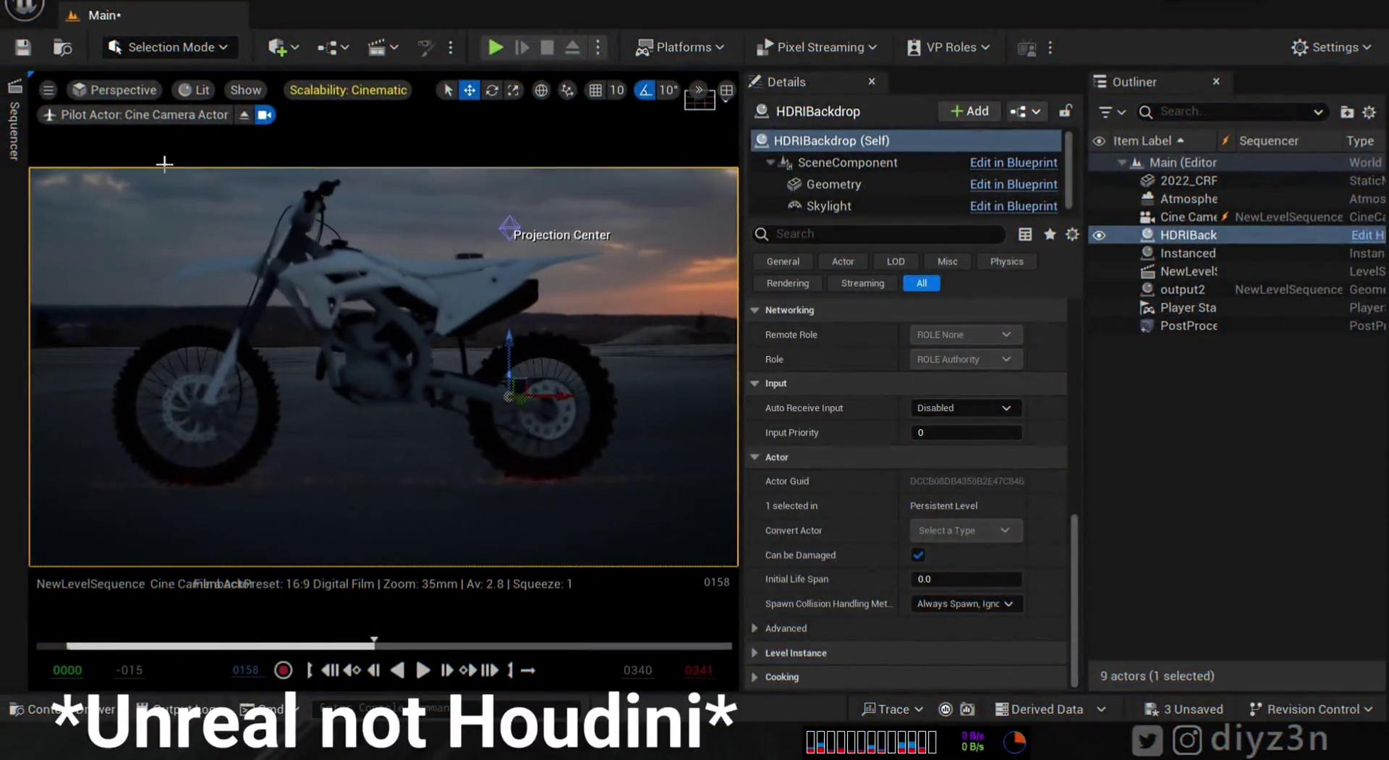
left_click(194, 90)
left_click(246, 313)
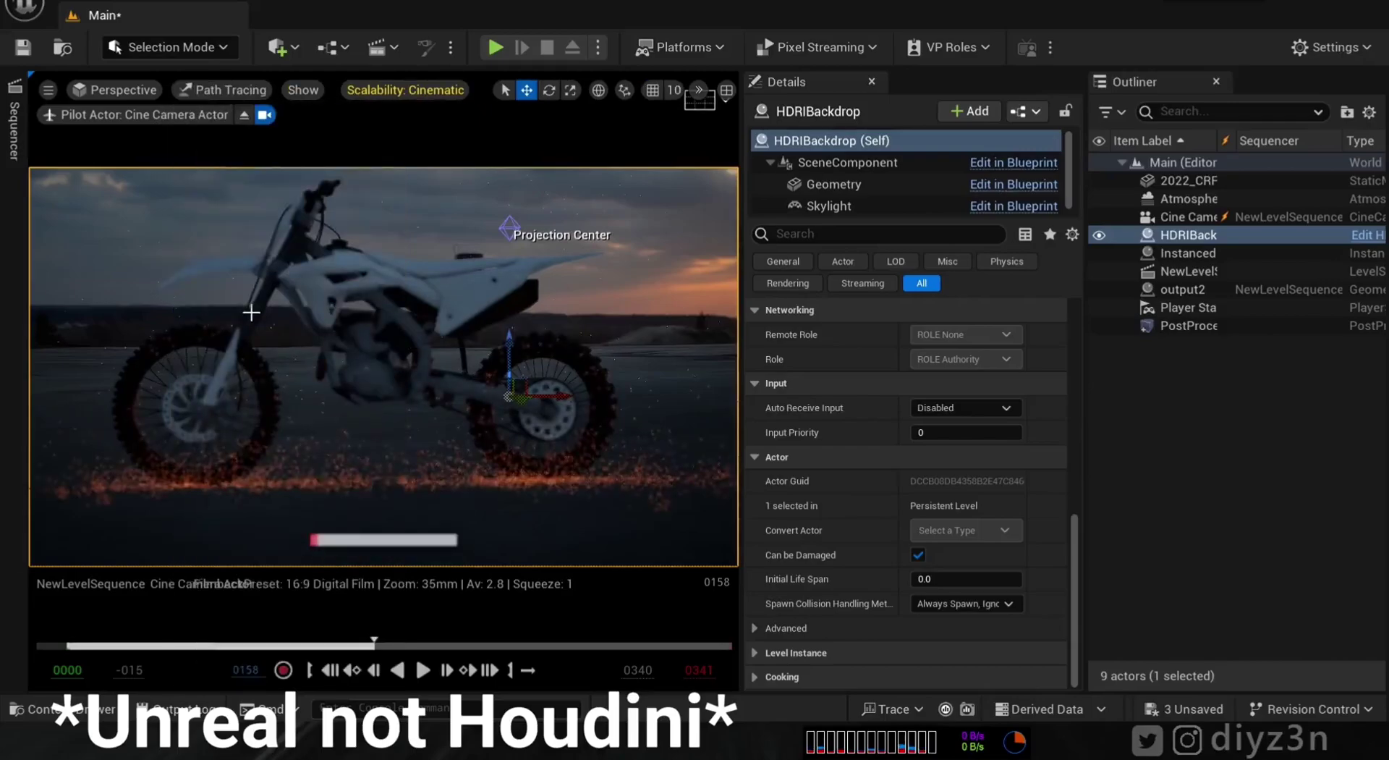
left_click_drag(244, 640, 194, 653)
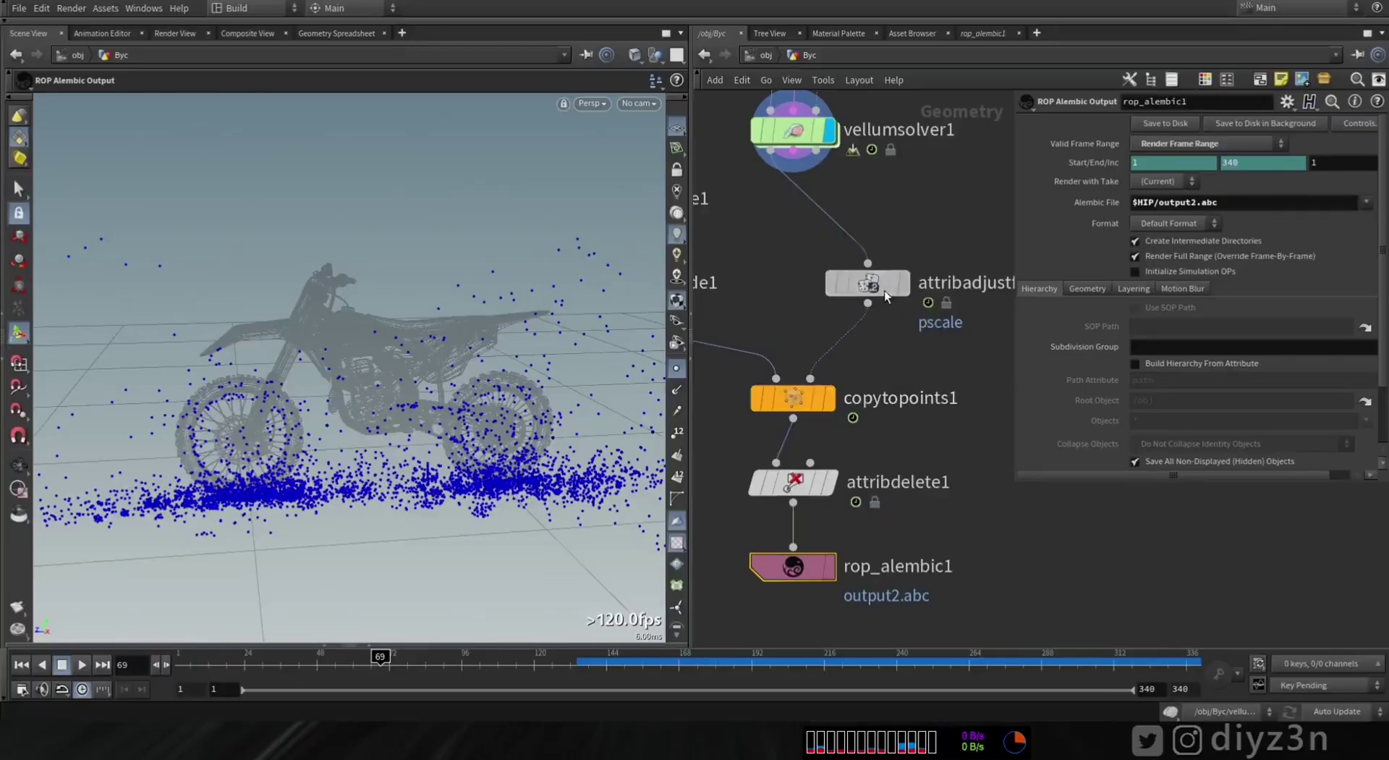
Step: Switch to Houdini to revisit the pscale and Alembic export nodes, and reimport the output2 geometry cache back in Unreal Engine
left_click(883, 286)
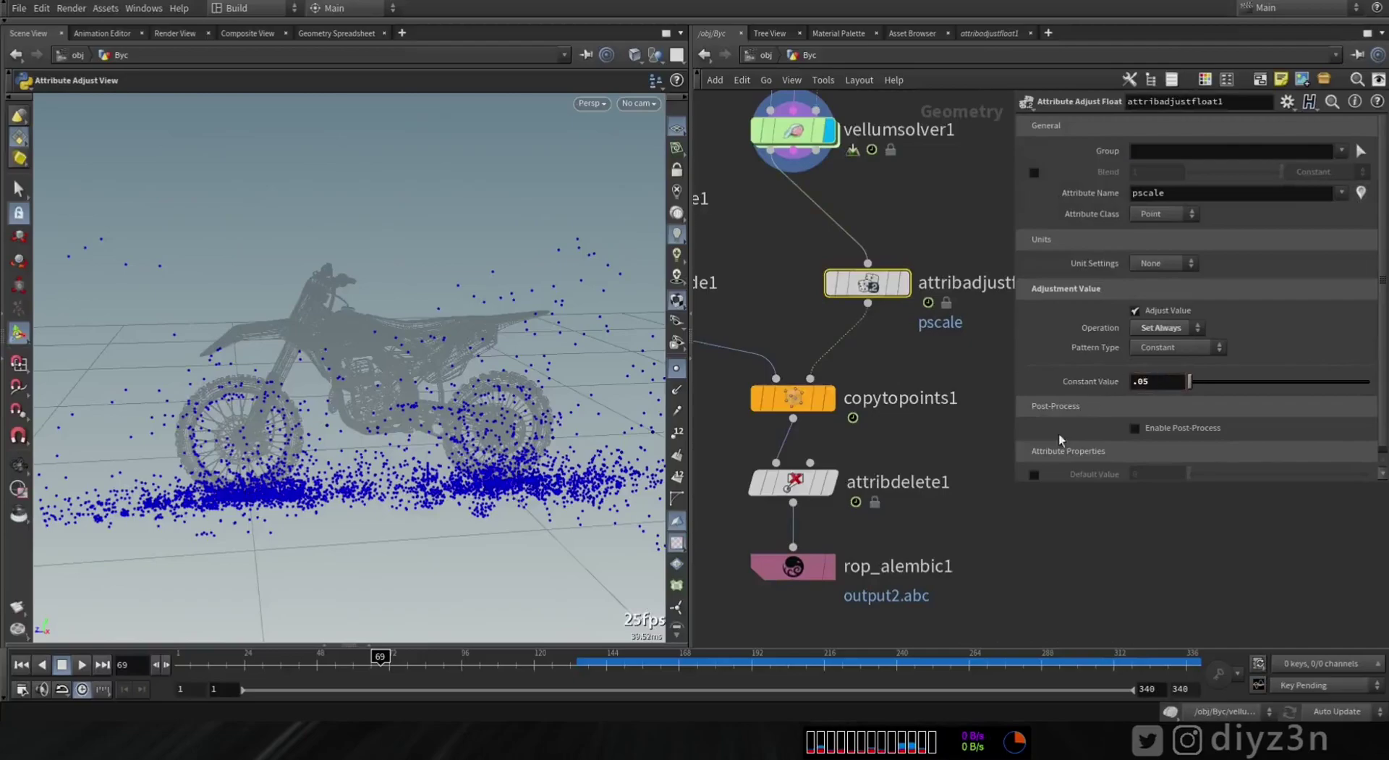
left_click(777, 572)
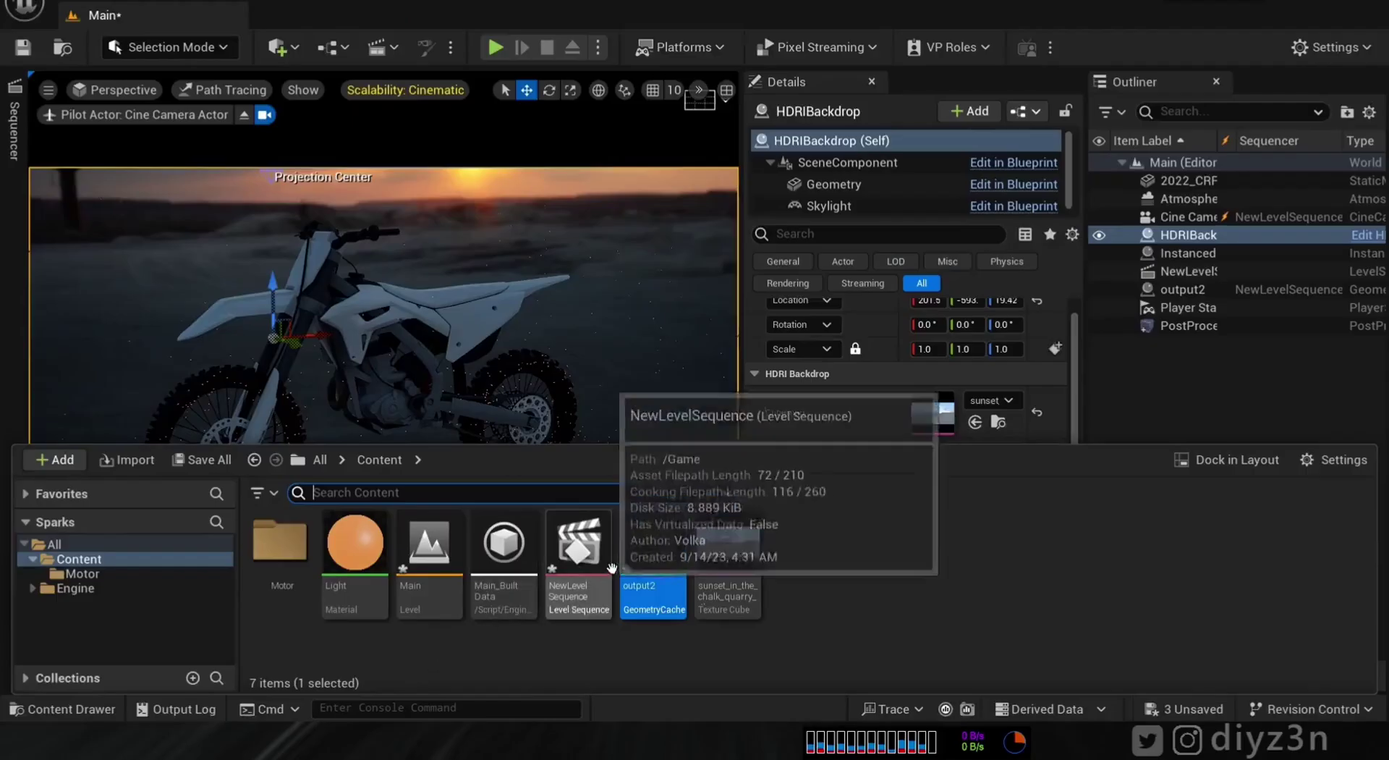
right_click(652, 546)
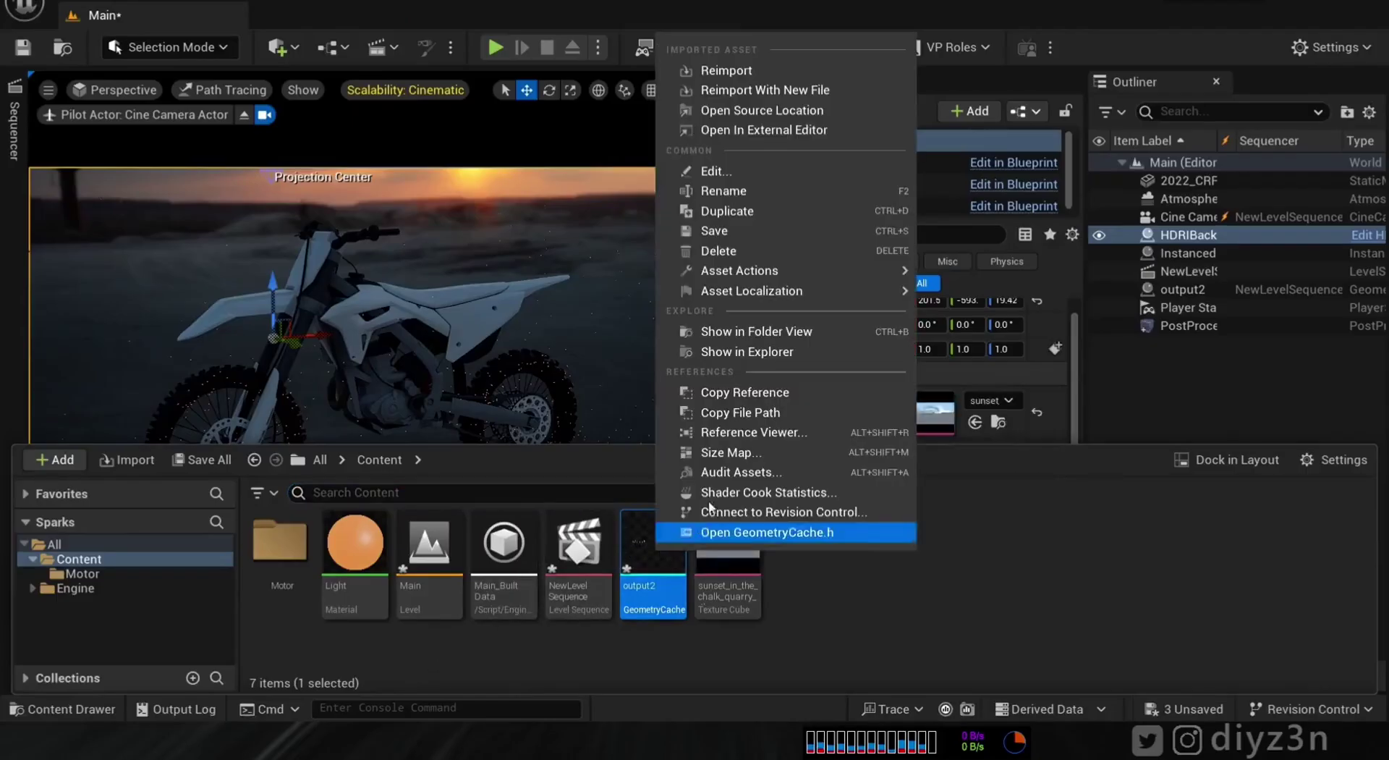
left_click(724, 87)
left_click(819, 588)
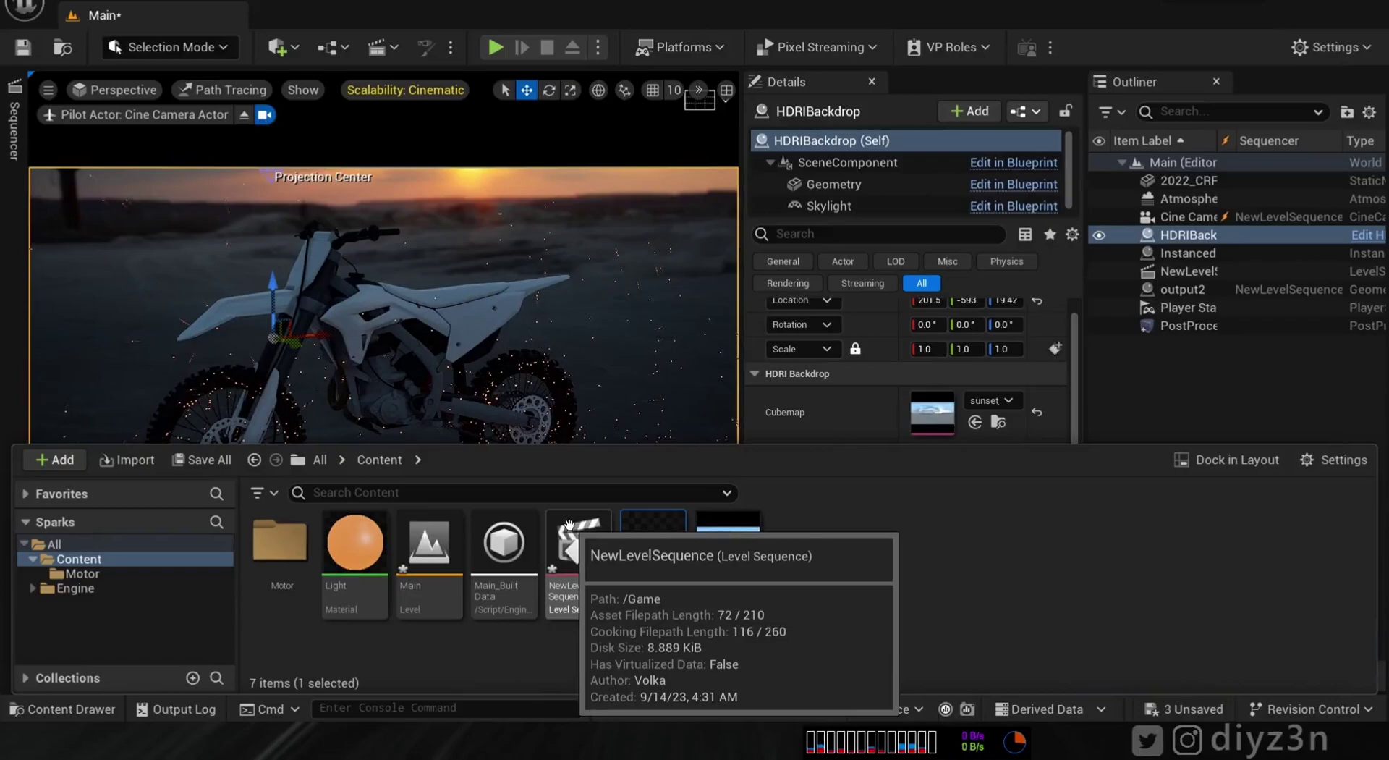
Step: Clear the selection, reframe the piloted camera to a side view of the motorcycle, and check the path-traced sparks at frames 76 and 39
left_click(390, 381)
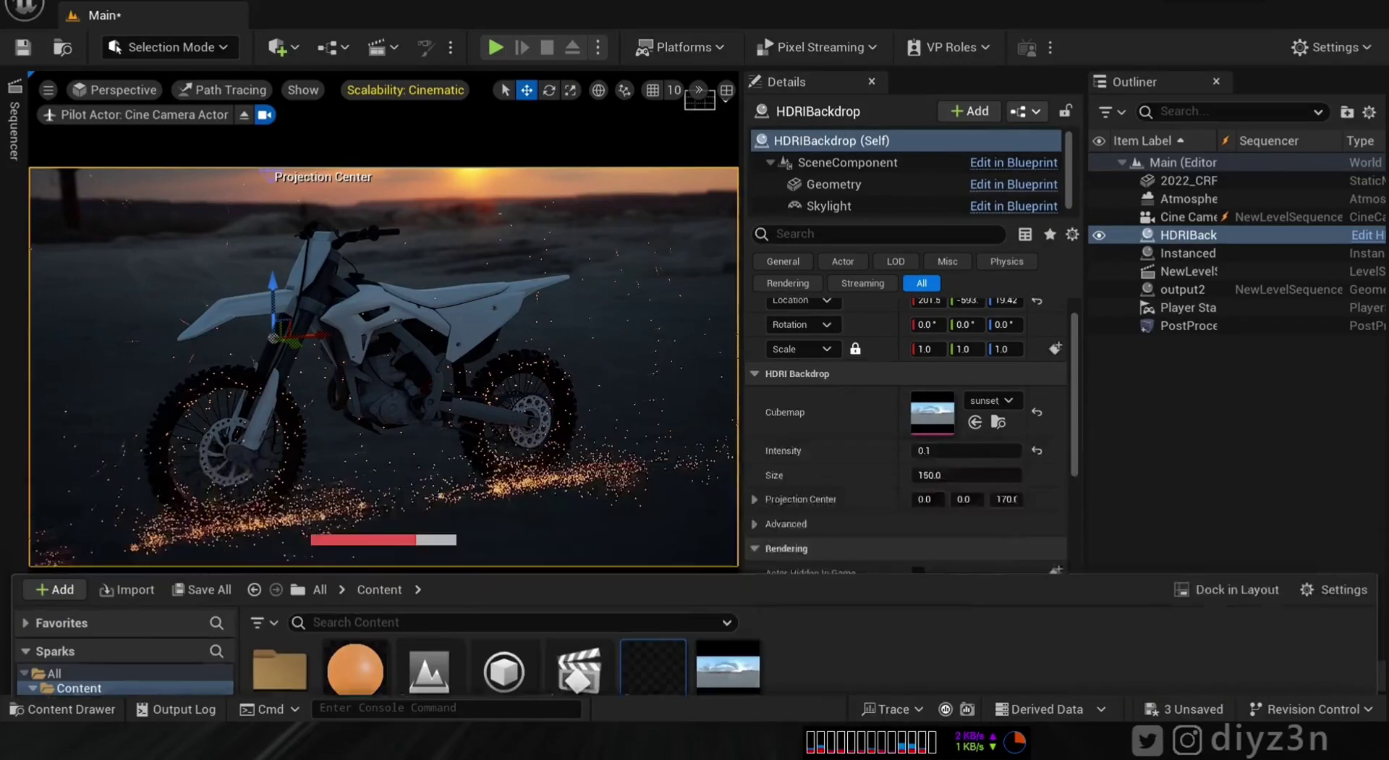
left_click(586, 194)
key("Escape")
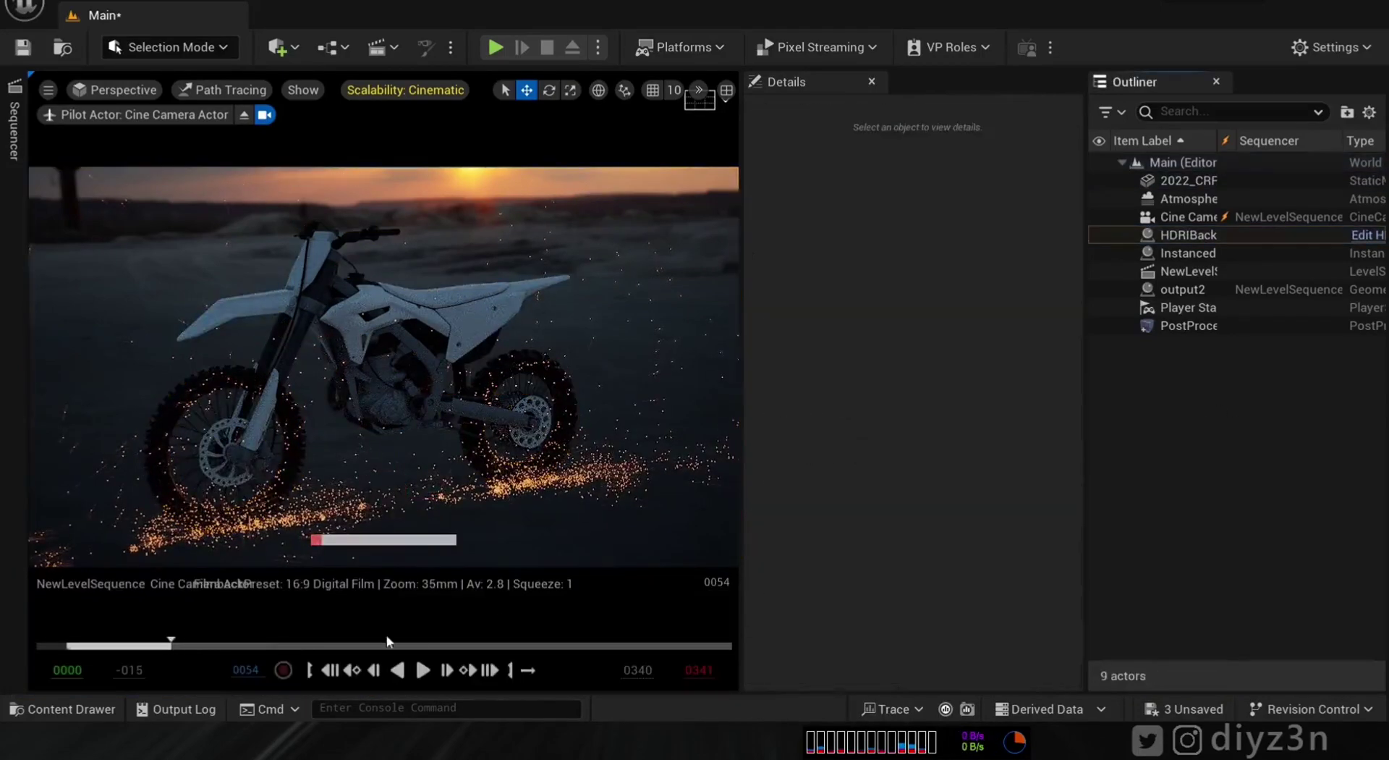
left_click_drag(171, 642, 213, 643)
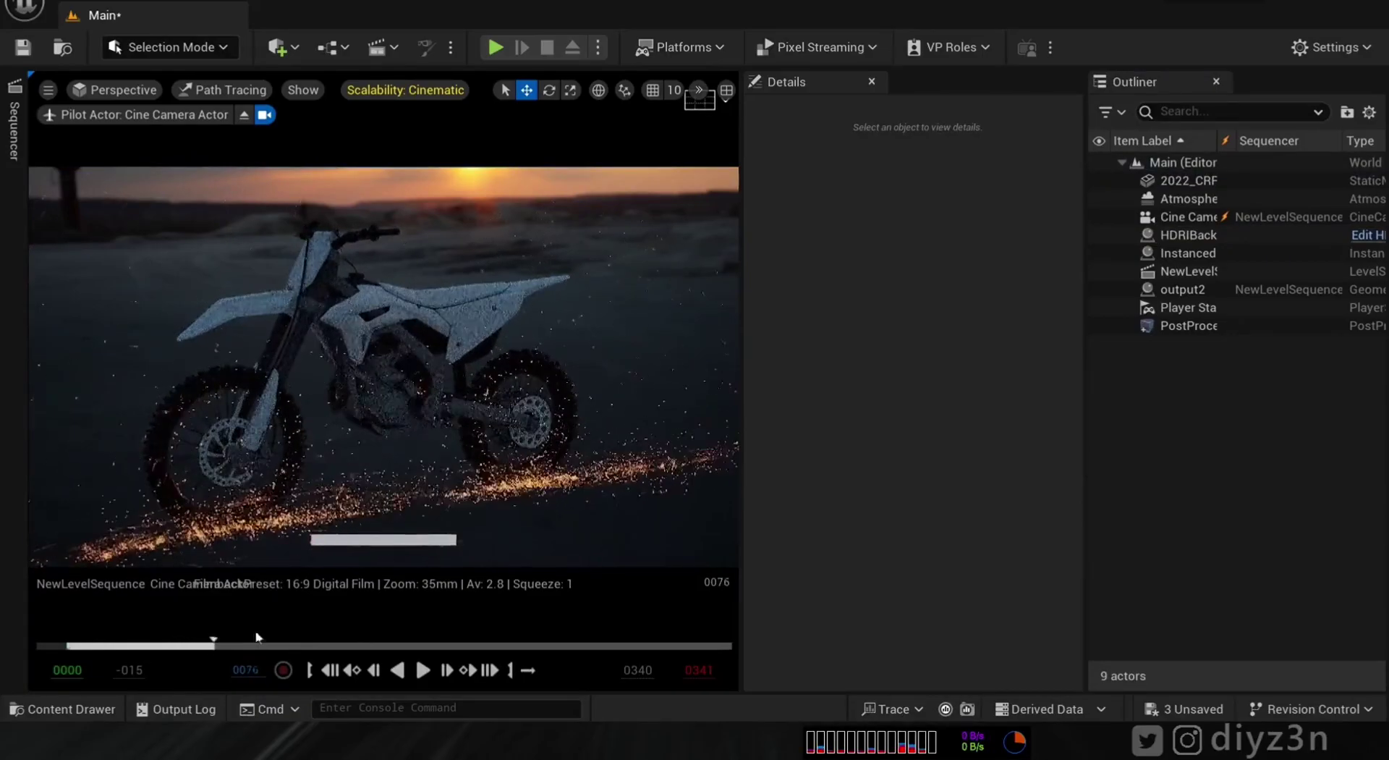
left_click(460, 422)
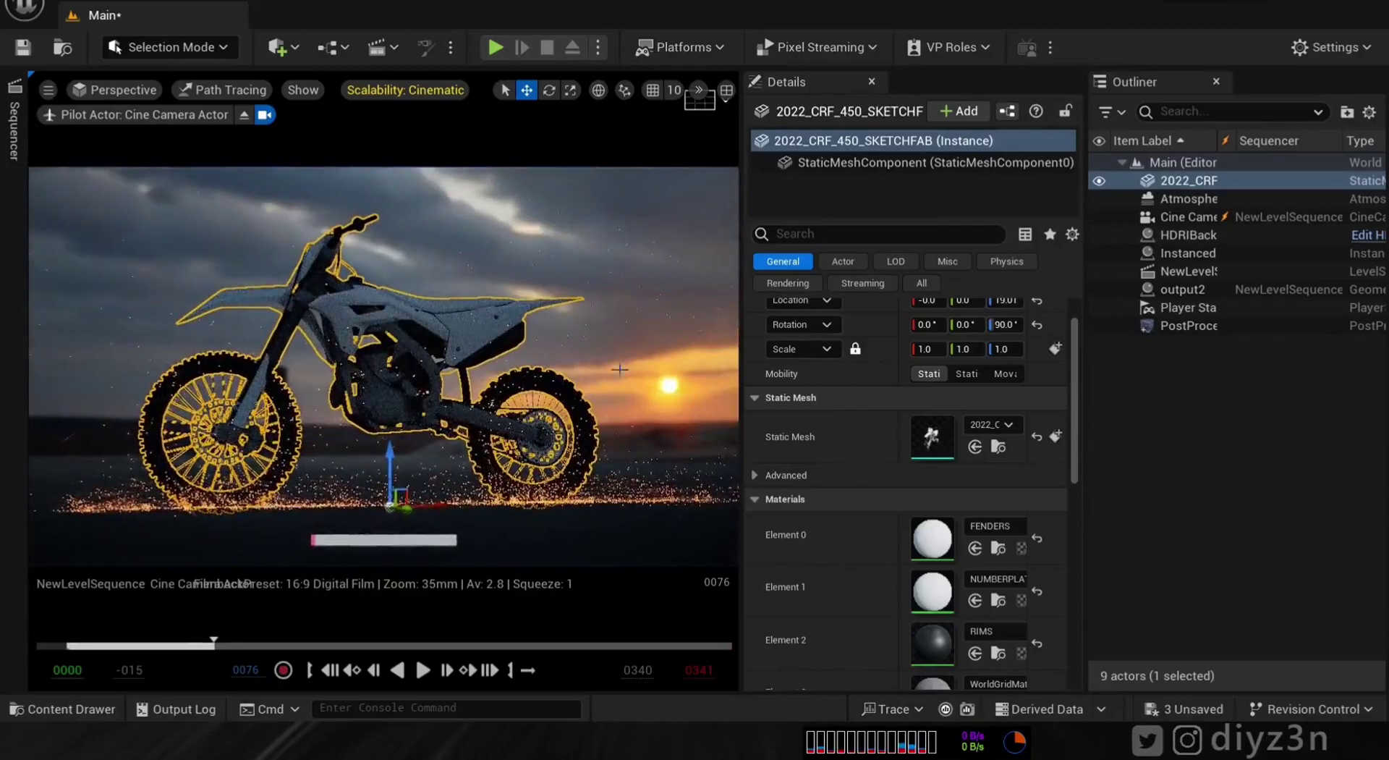
left_click(610, 368)
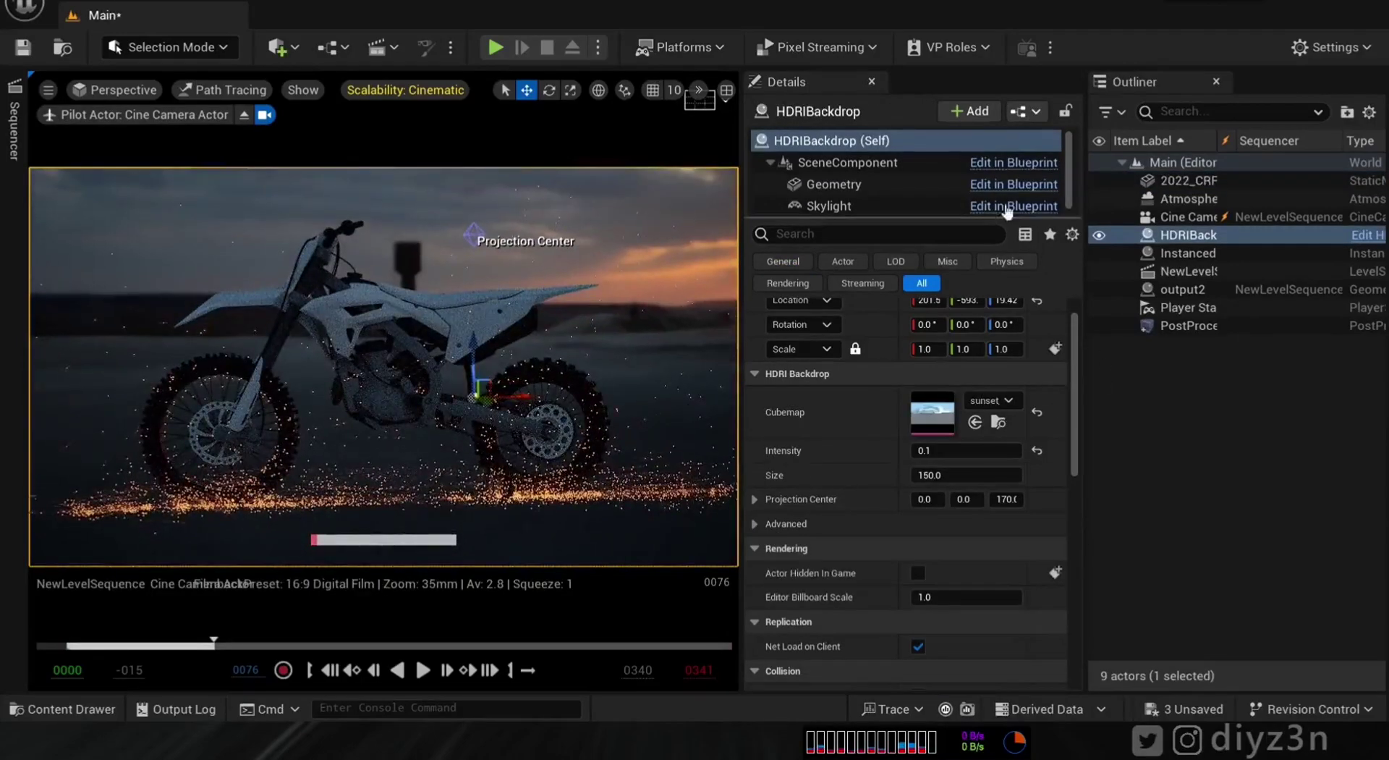
left_click(1178, 161)
left_click_drag(526, 351, 457, 366)
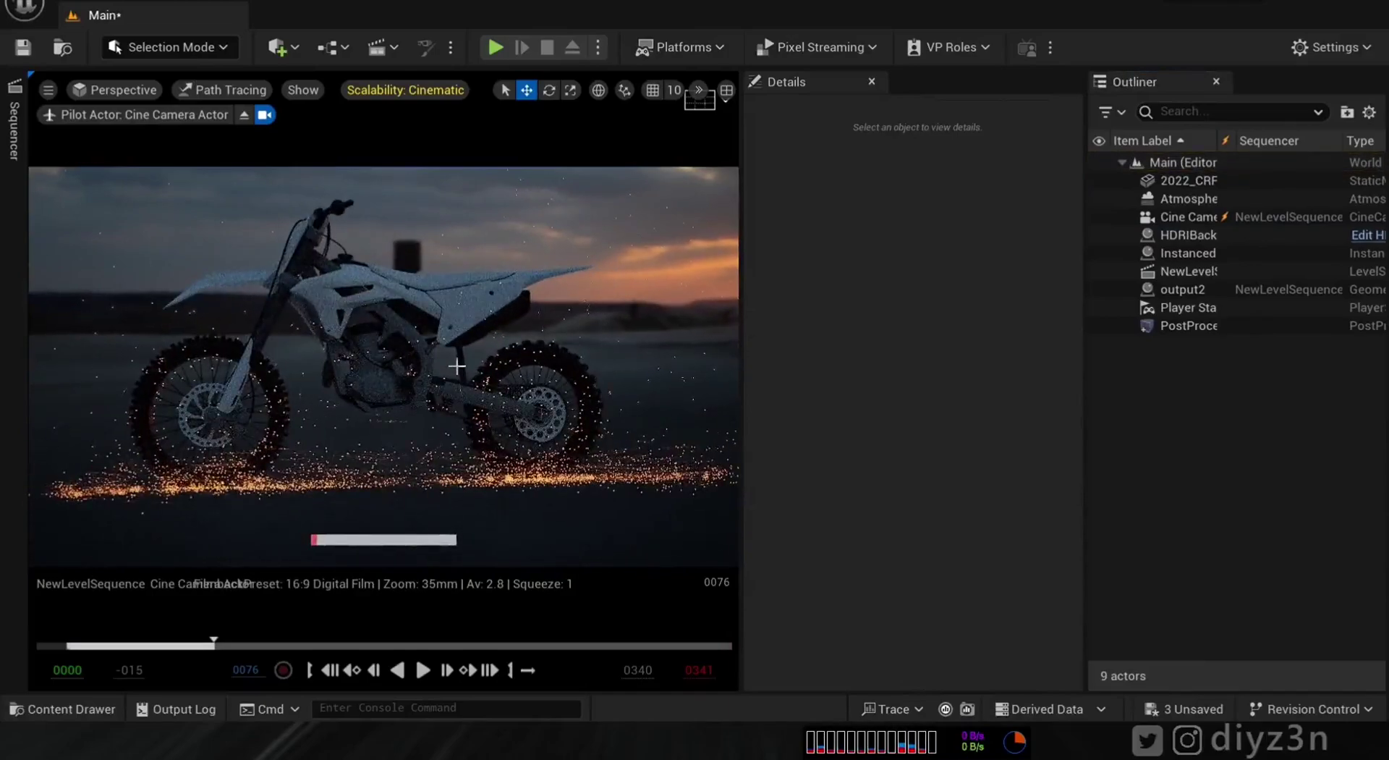
mouse_move(146, 646)
left_mouse_down()
mouse_move(106, 646)
mouse_move(144, 654)
left_mouse_up()
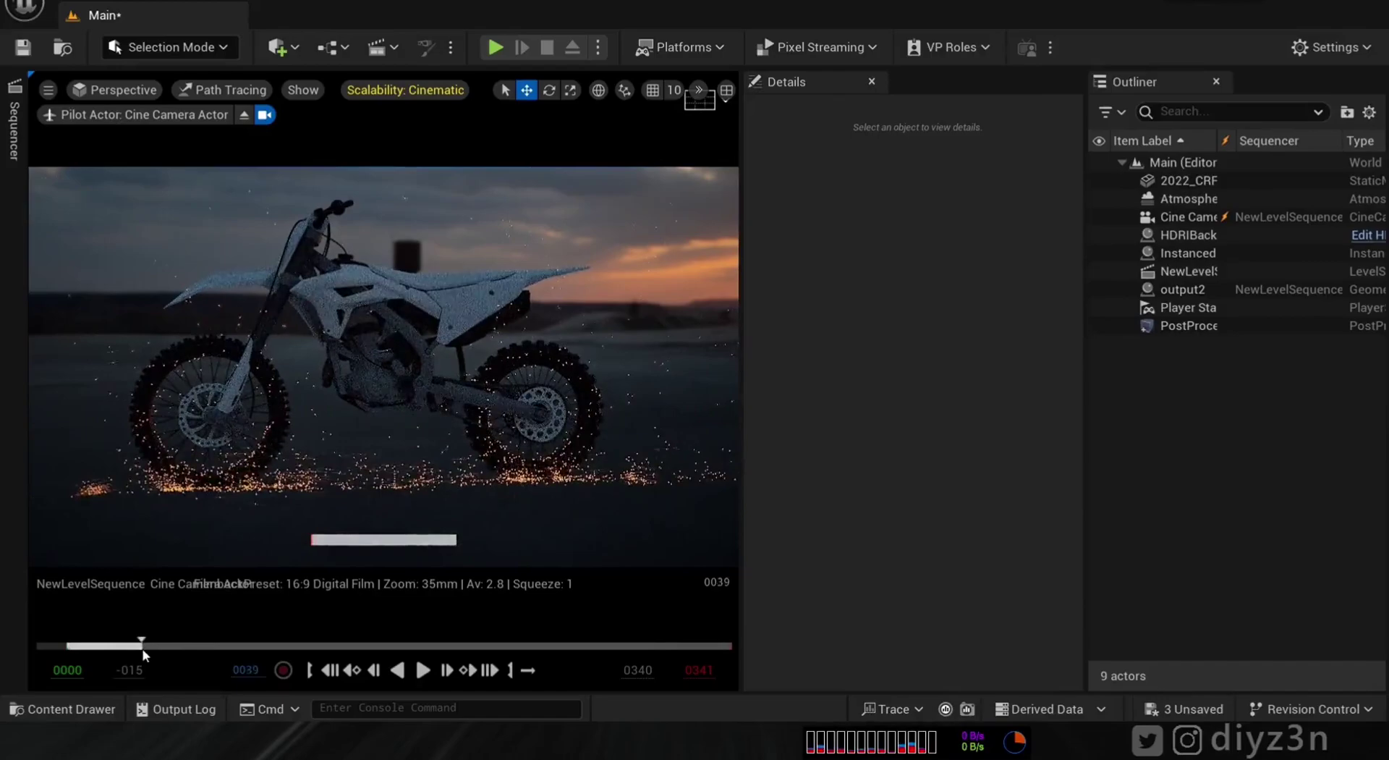
Step: Open the Light material, set the red channel of its emissive color constant to 5, and save the material
left_click(78, 709)
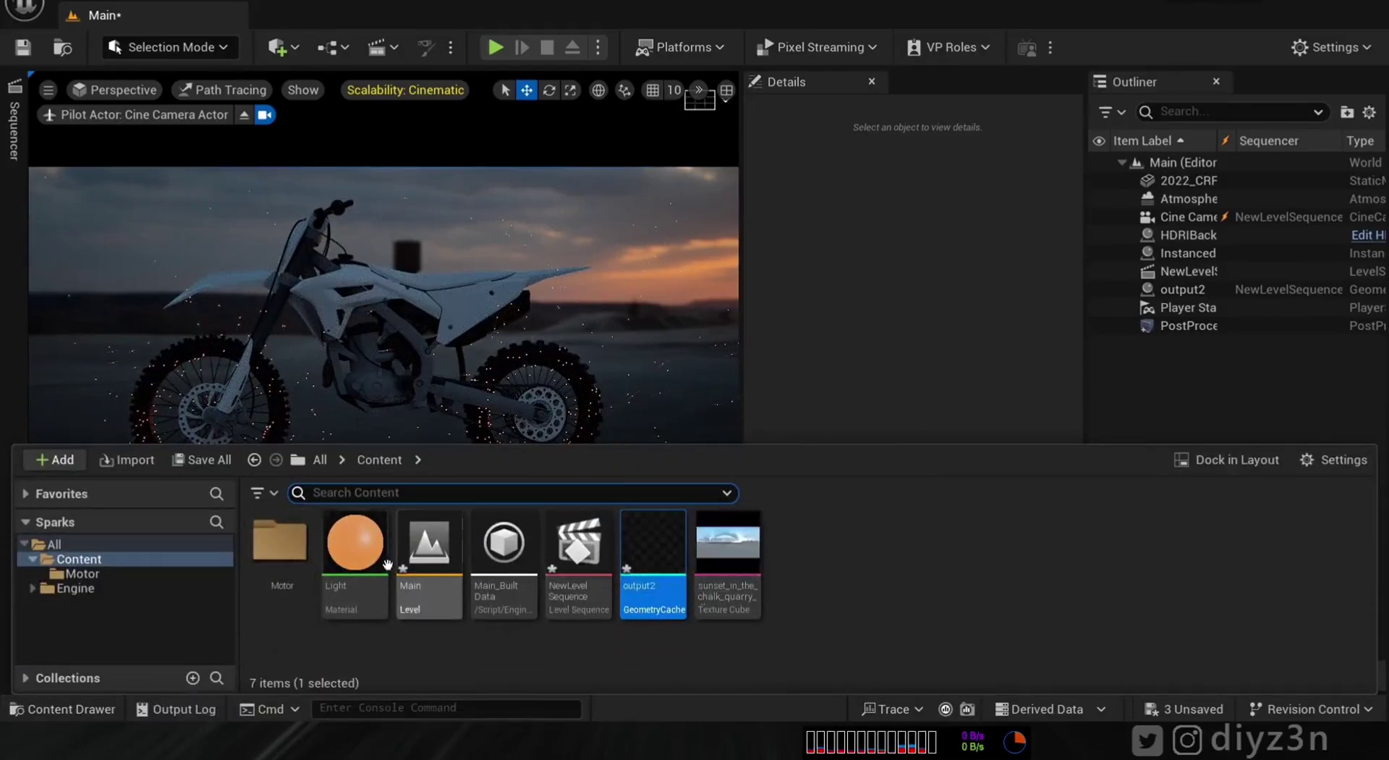
double_click(356, 544)
left_click_drag(522, 109, 746, 43)
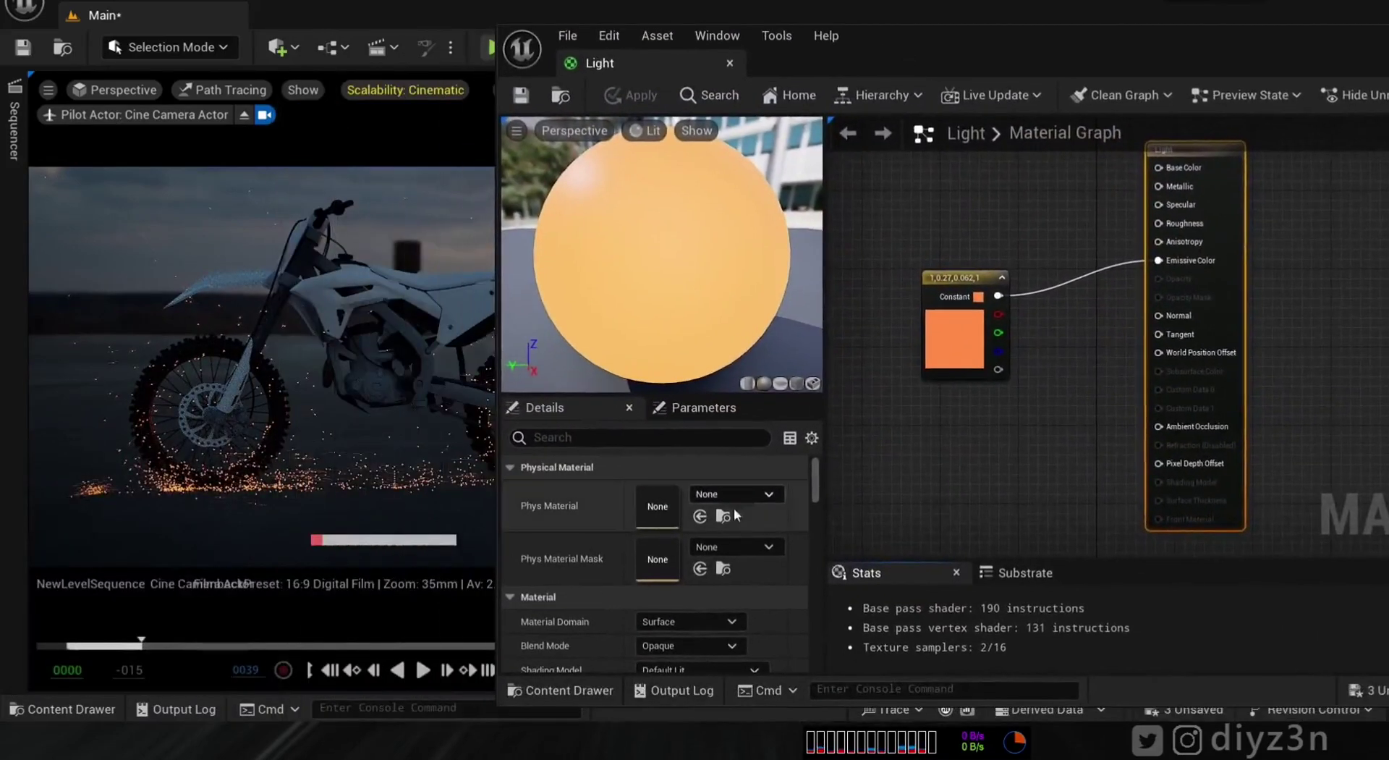
left_click(955, 336)
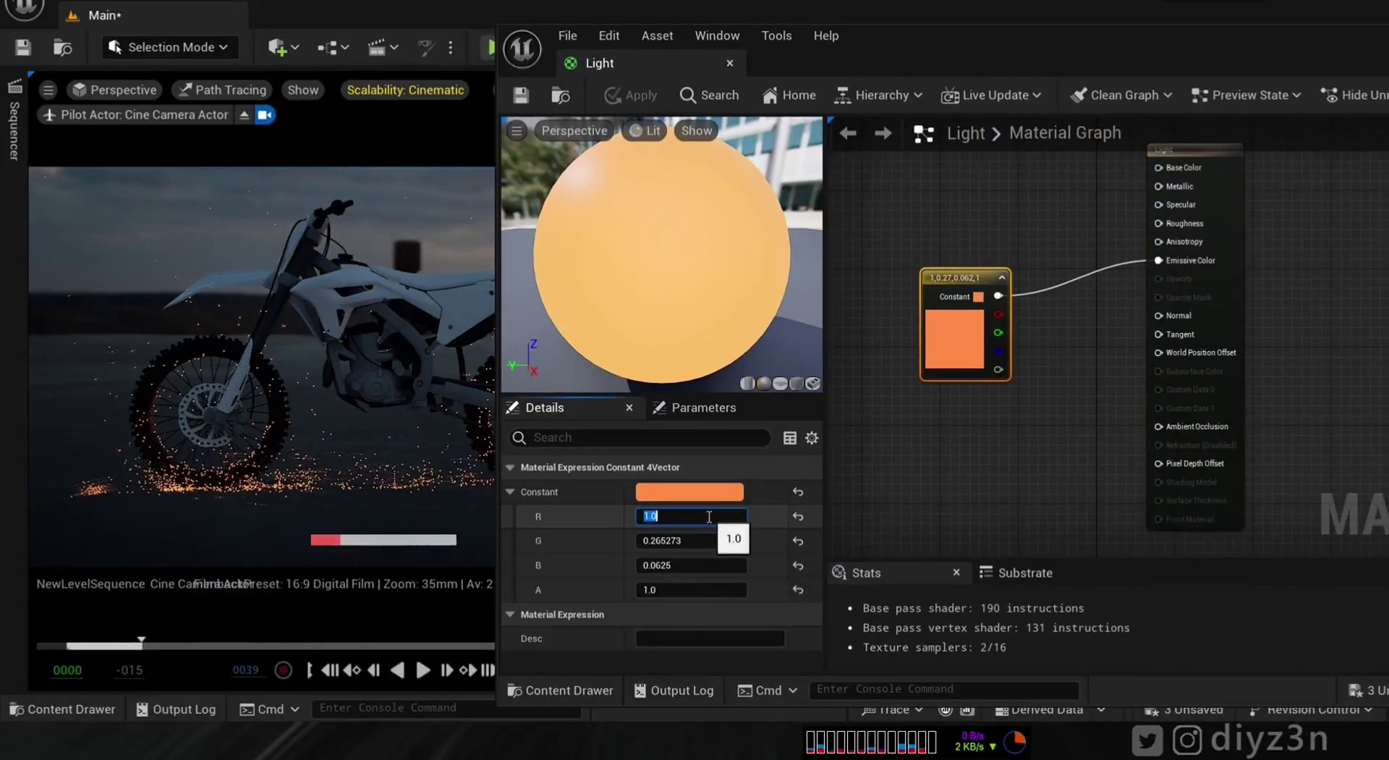
type("5")
key("Return")
left_click(521, 95)
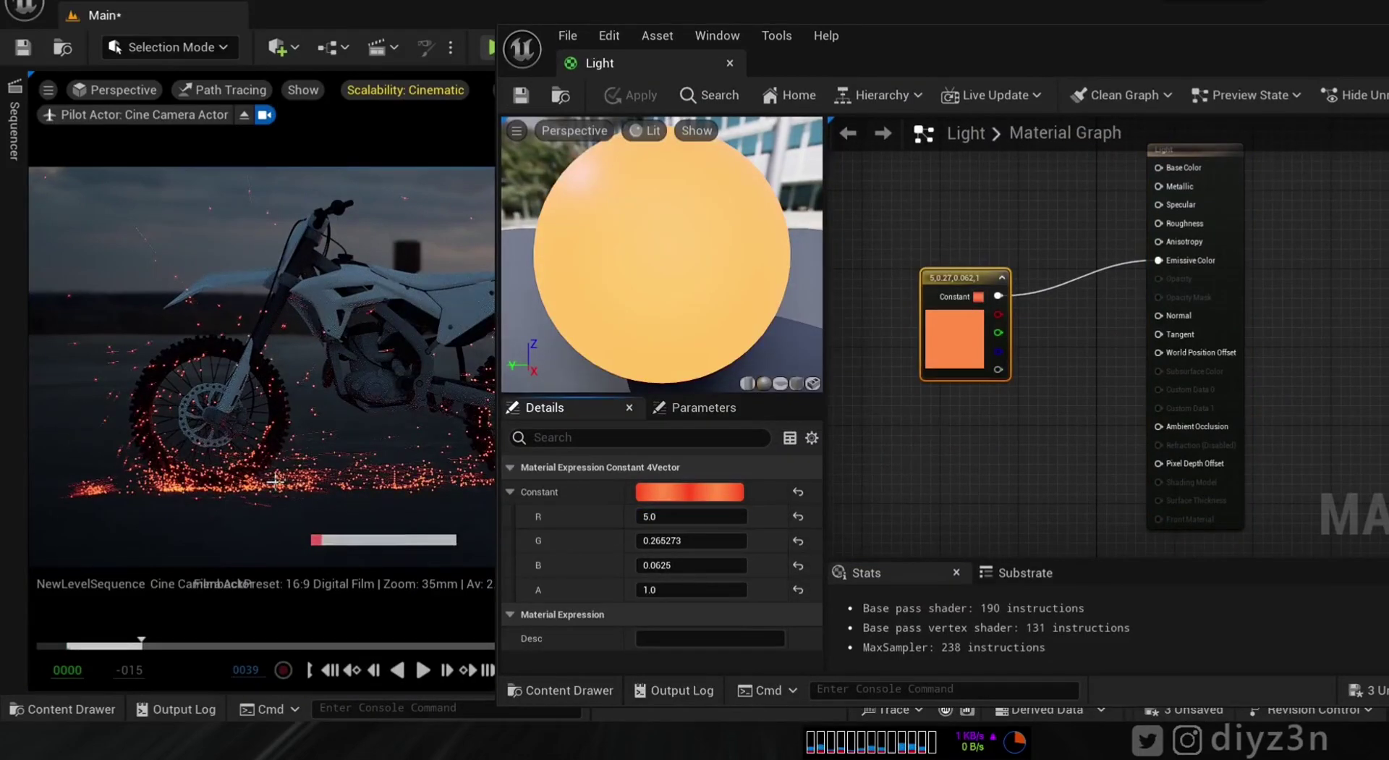
Step: Raise the emissive constant's red channel to 10, save and close the Light material, and preview the sparks at frame 111
left_click(670, 517)
type("10")
key("Return")
left_click(523, 96)
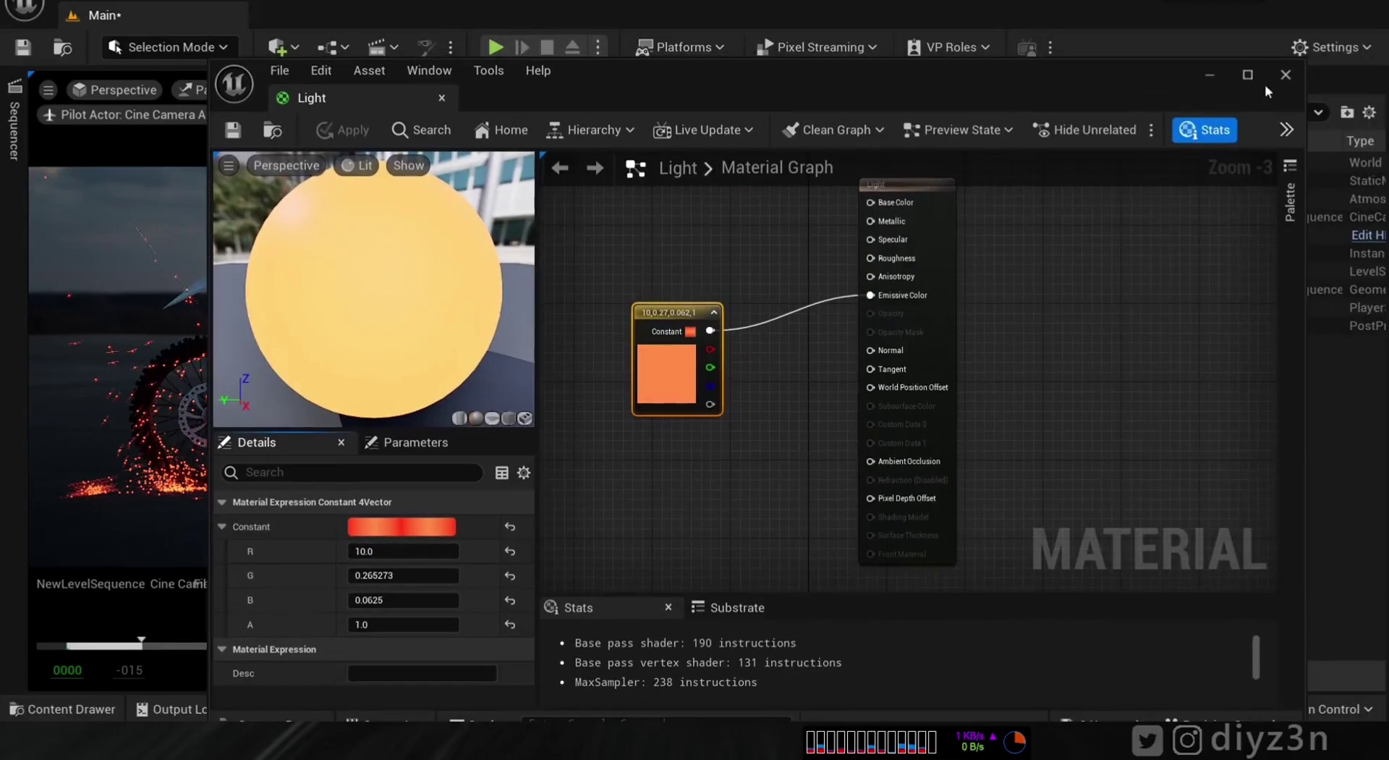
left_click(1282, 70)
left_click_drag(145, 644, 282, 644)
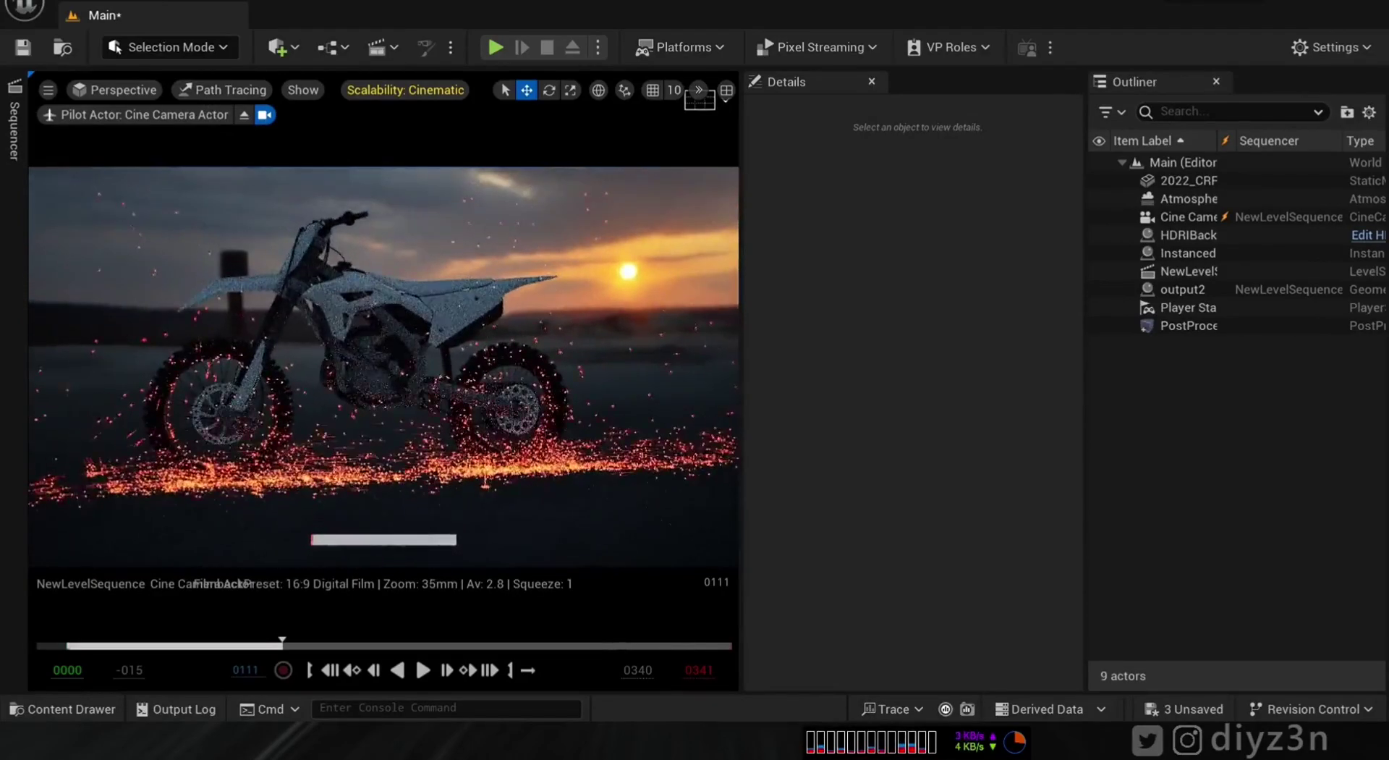
Step: Send NewLevelSequence to the Movie Render Queue and set its export to Apple ProRes instead of the .jpg sequence
left_click(13, 130)
left_click(205, 90)
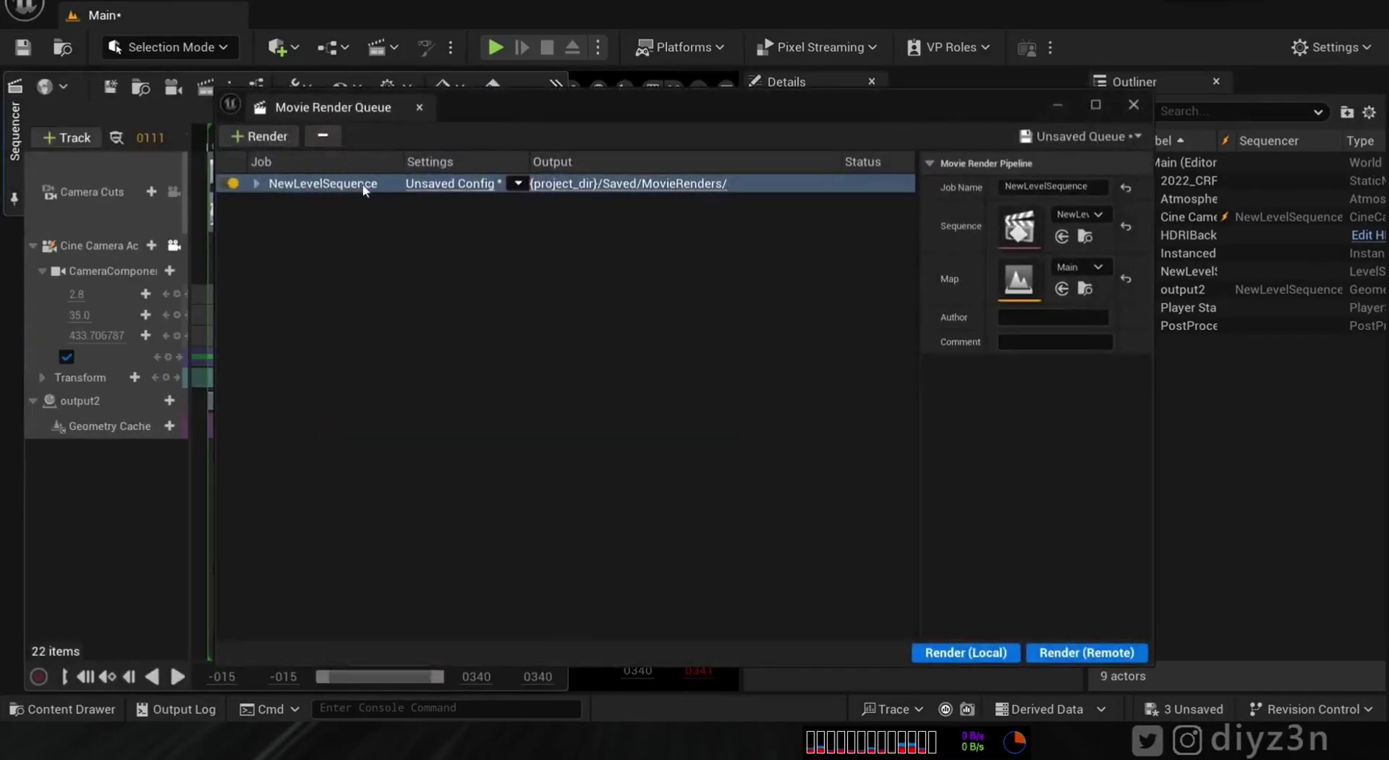
left_click(449, 183)
left_click(426, 108)
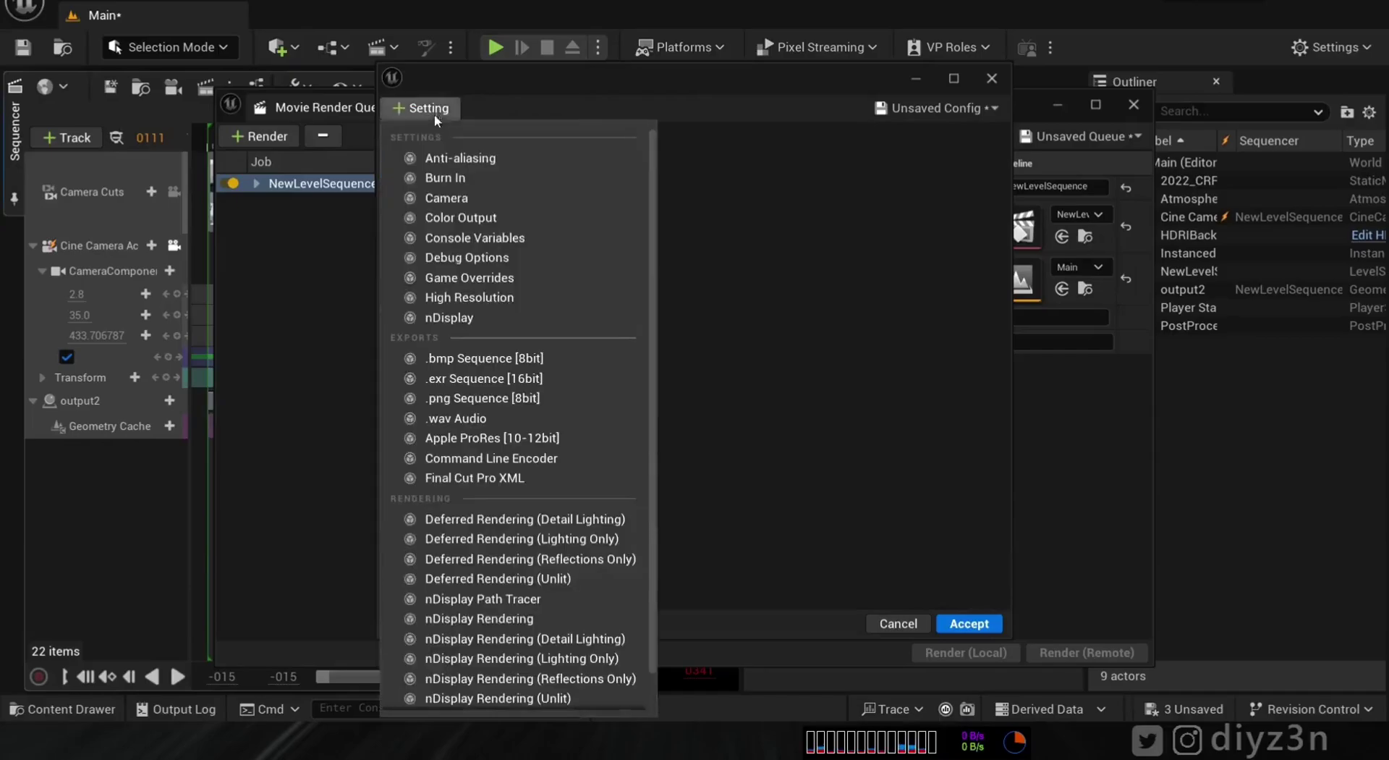
left_click(486, 438)
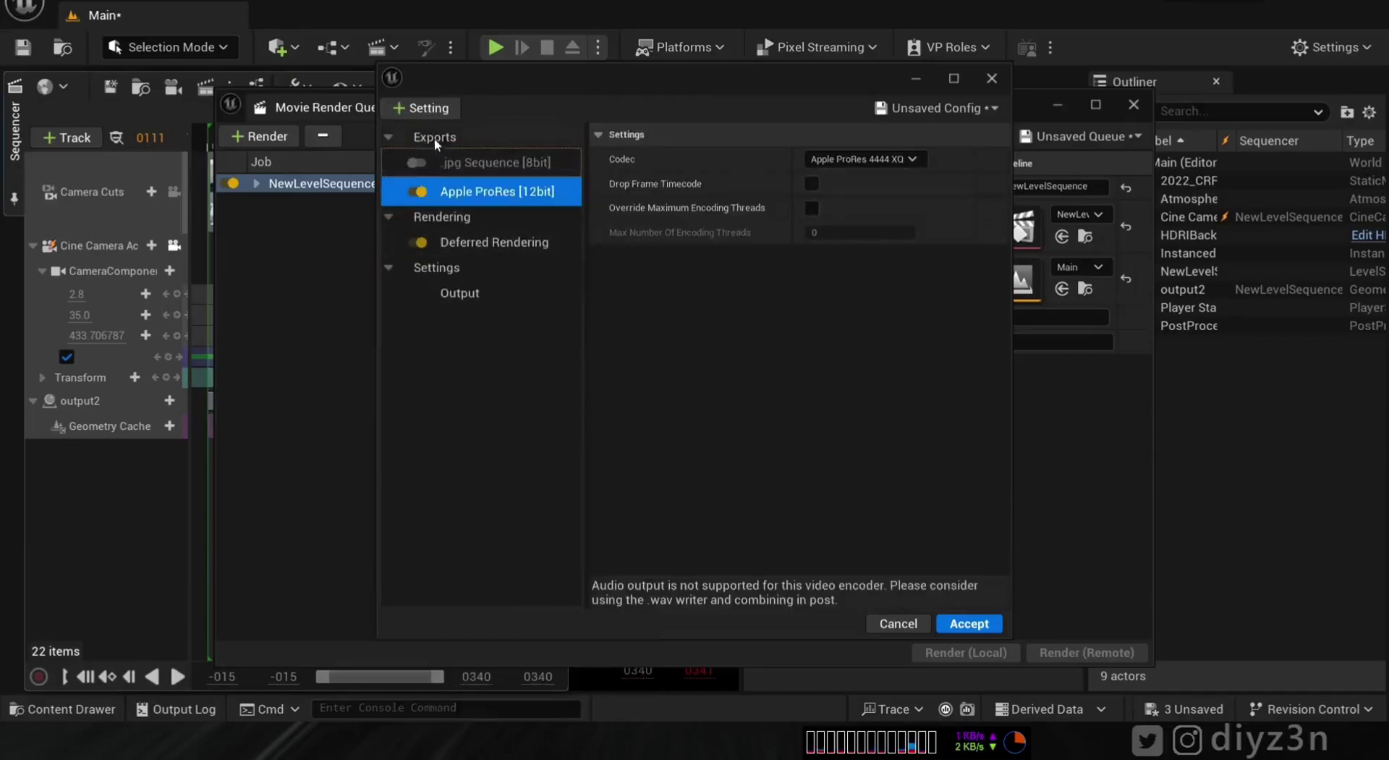
Step: Add an Anti-aliasing setting with spatial and temporal sample counts of 2 and enable Override Anti Aliasing with method None
left_click(423, 108)
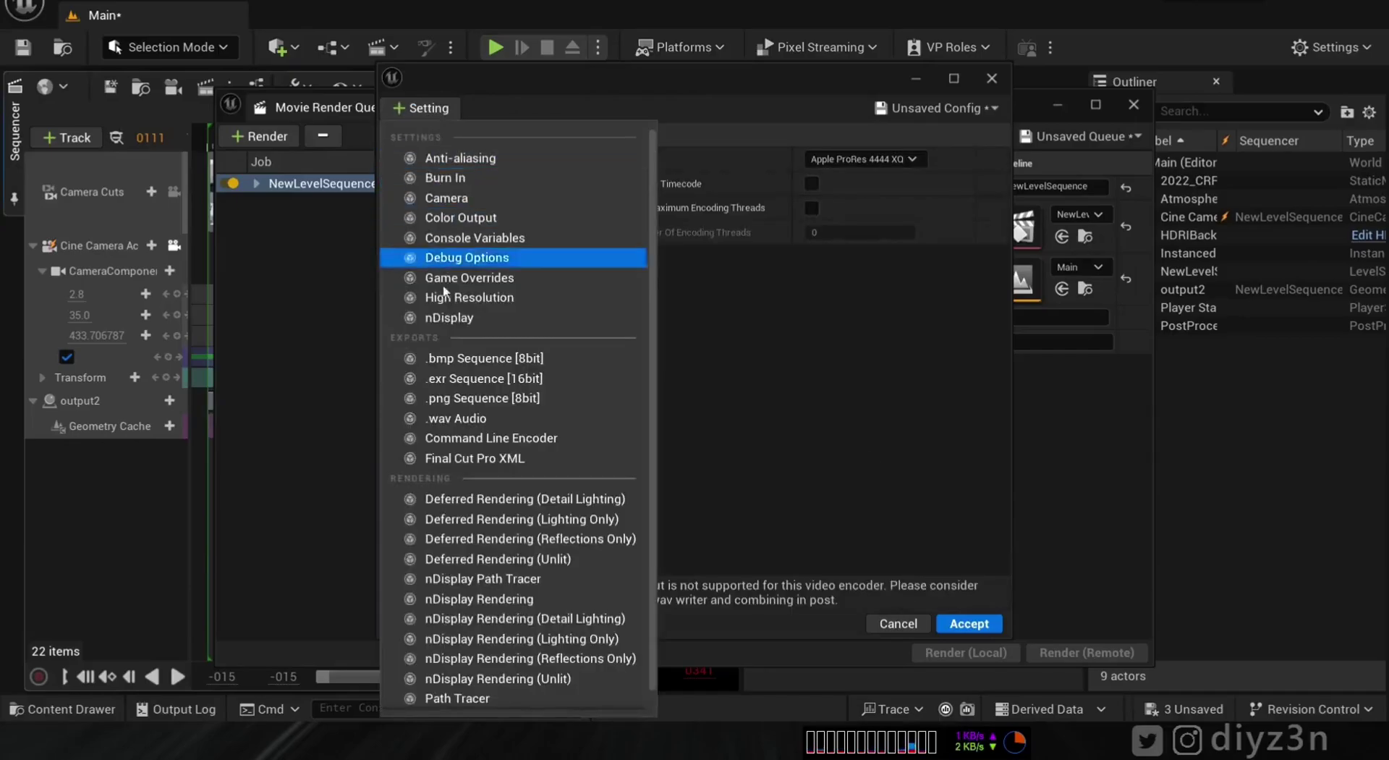
left_click(504, 170)
left_click(812, 158)
type("2")
left_click(813, 183)
type("2")
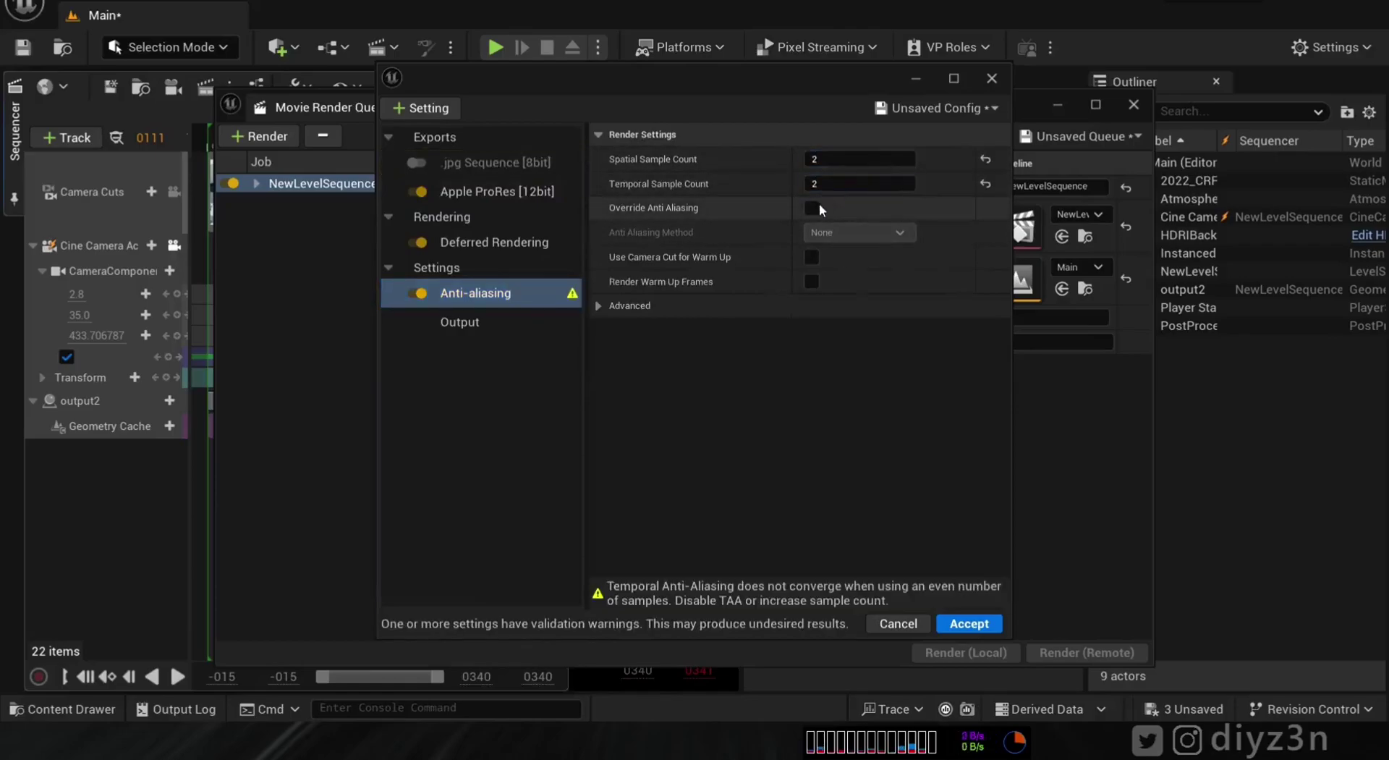
left_click(812, 208)
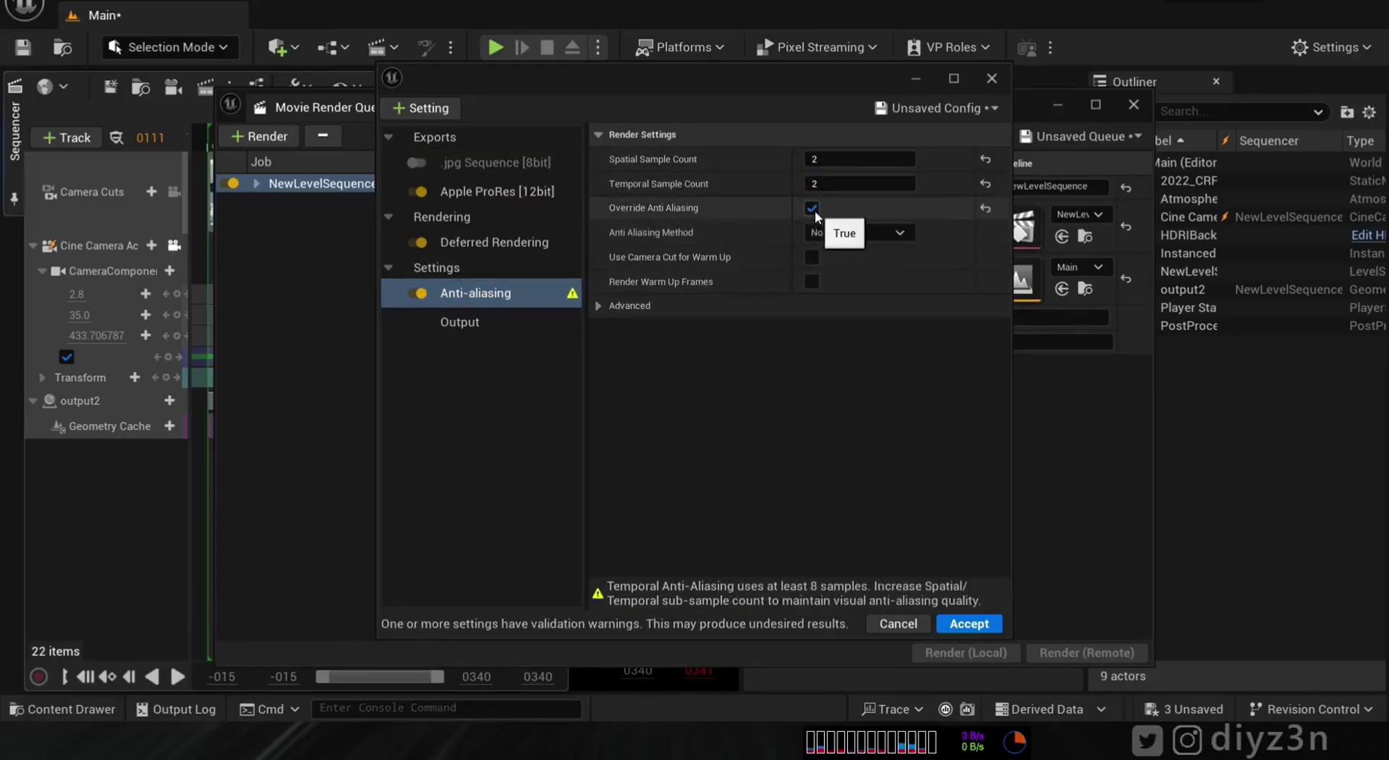
Step: Increase the spatial and temporal sample counts to 4 each
left_click(812, 158)
left_click(818, 183)
type("4")
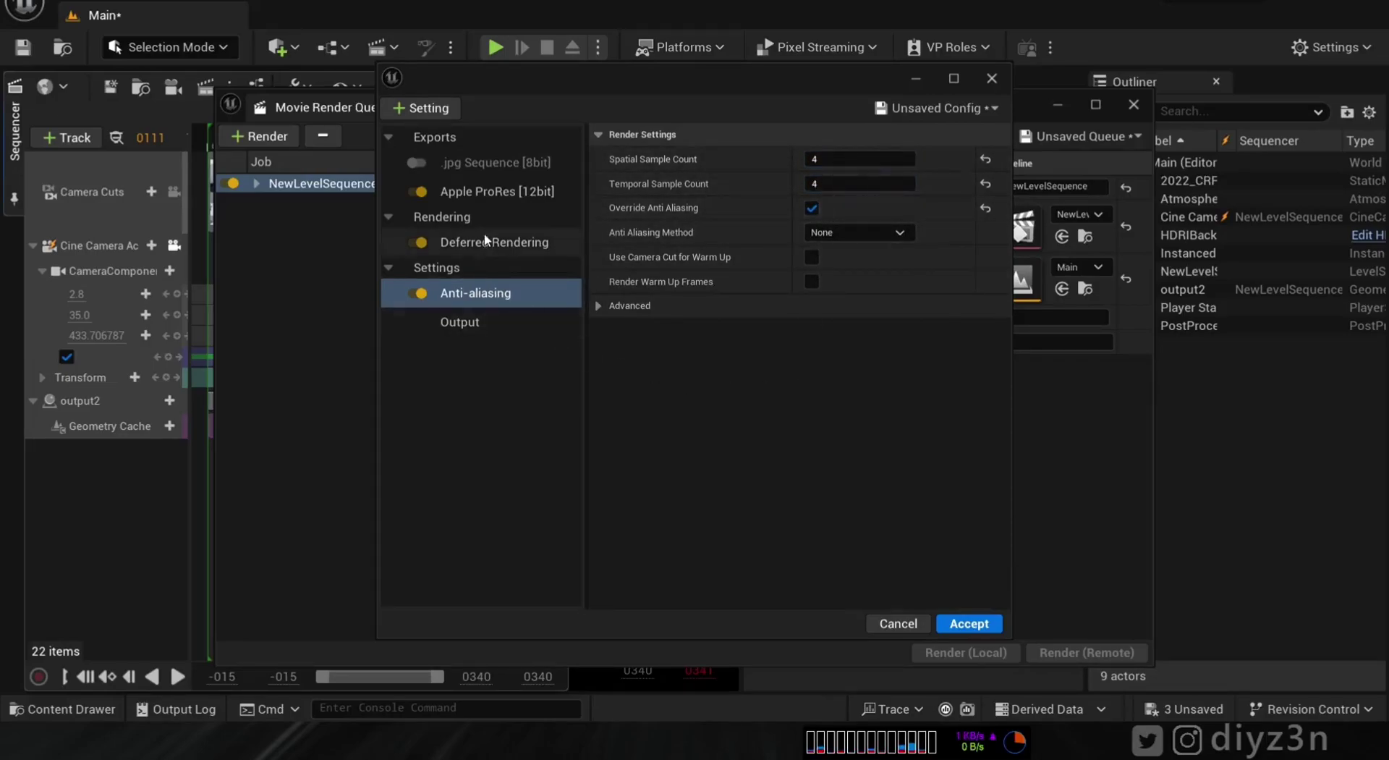
Step: Check the export, rendering and output settings, accept the configuration, and render NewLevelSequence locally
left_click(472, 192)
left_click(466, 243)
left_click(460, 321)
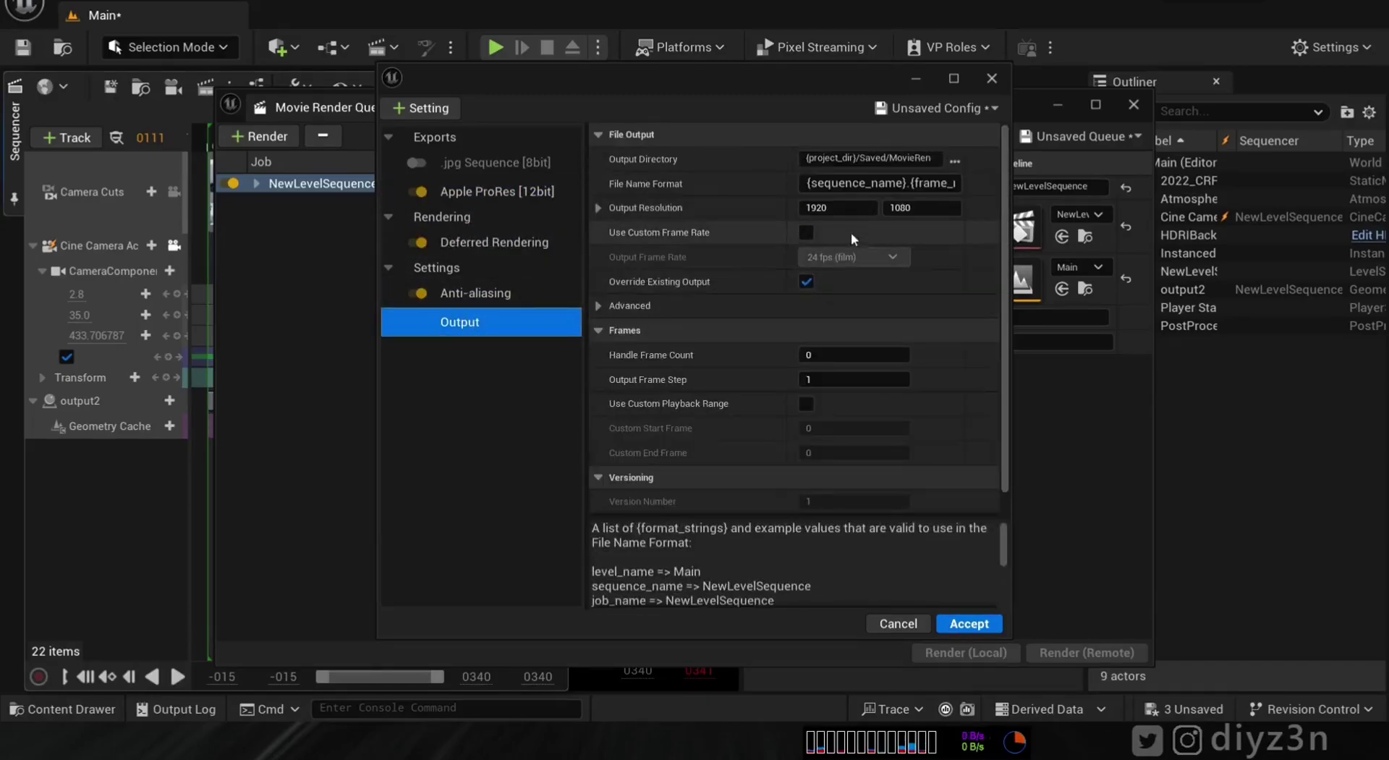
left_click(969, 623)
left_click(965, 652)
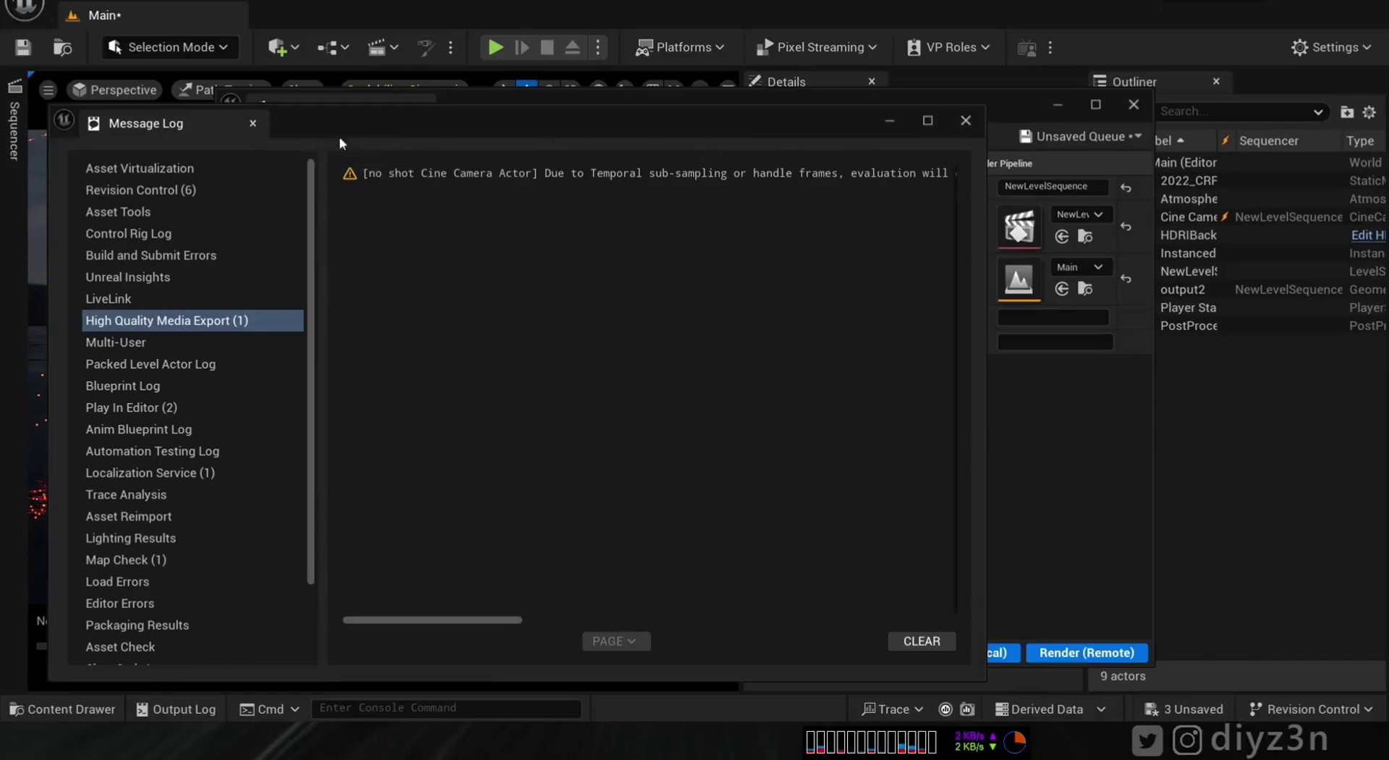
Step: Dismiss the message log, and open the render job's output folder and its rendered video
left_click(975, 122)
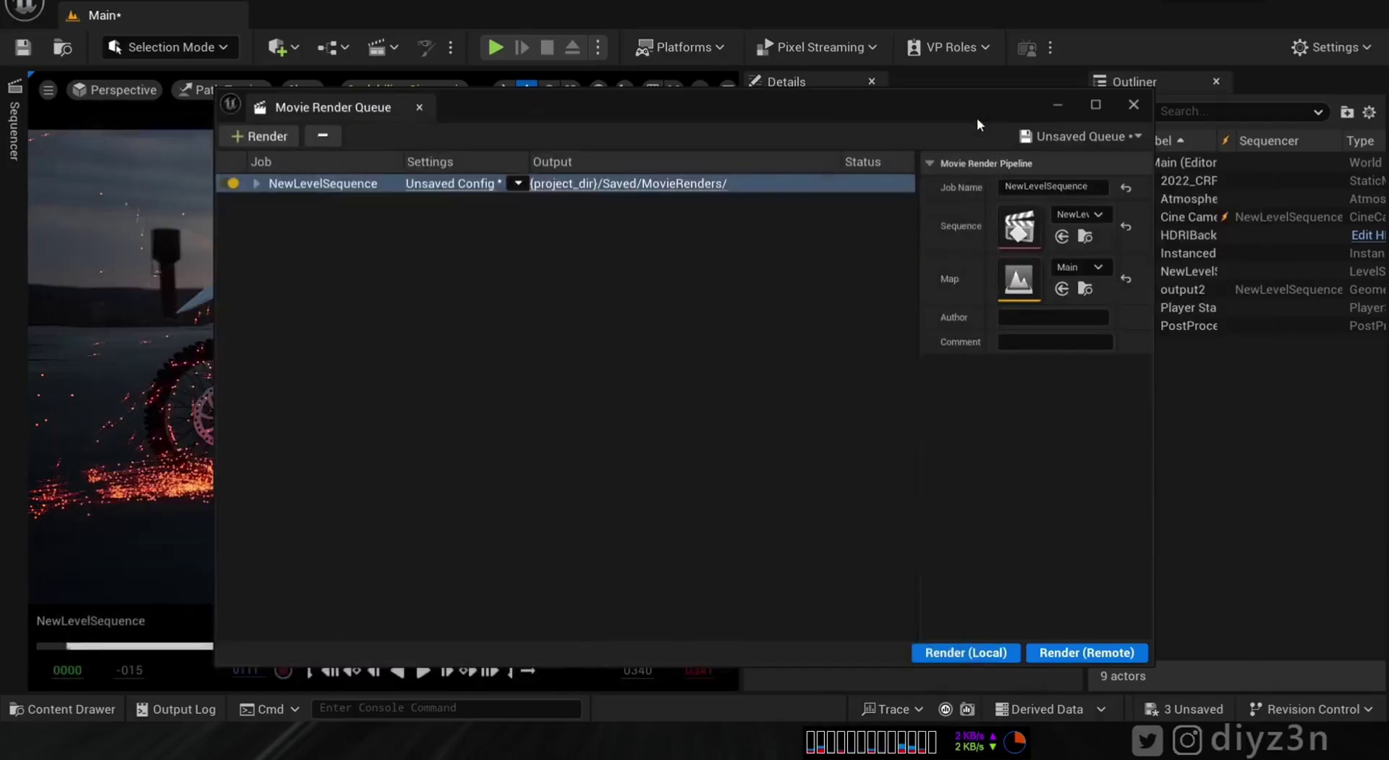
left_click(603, 183)
double_click(519, 340)
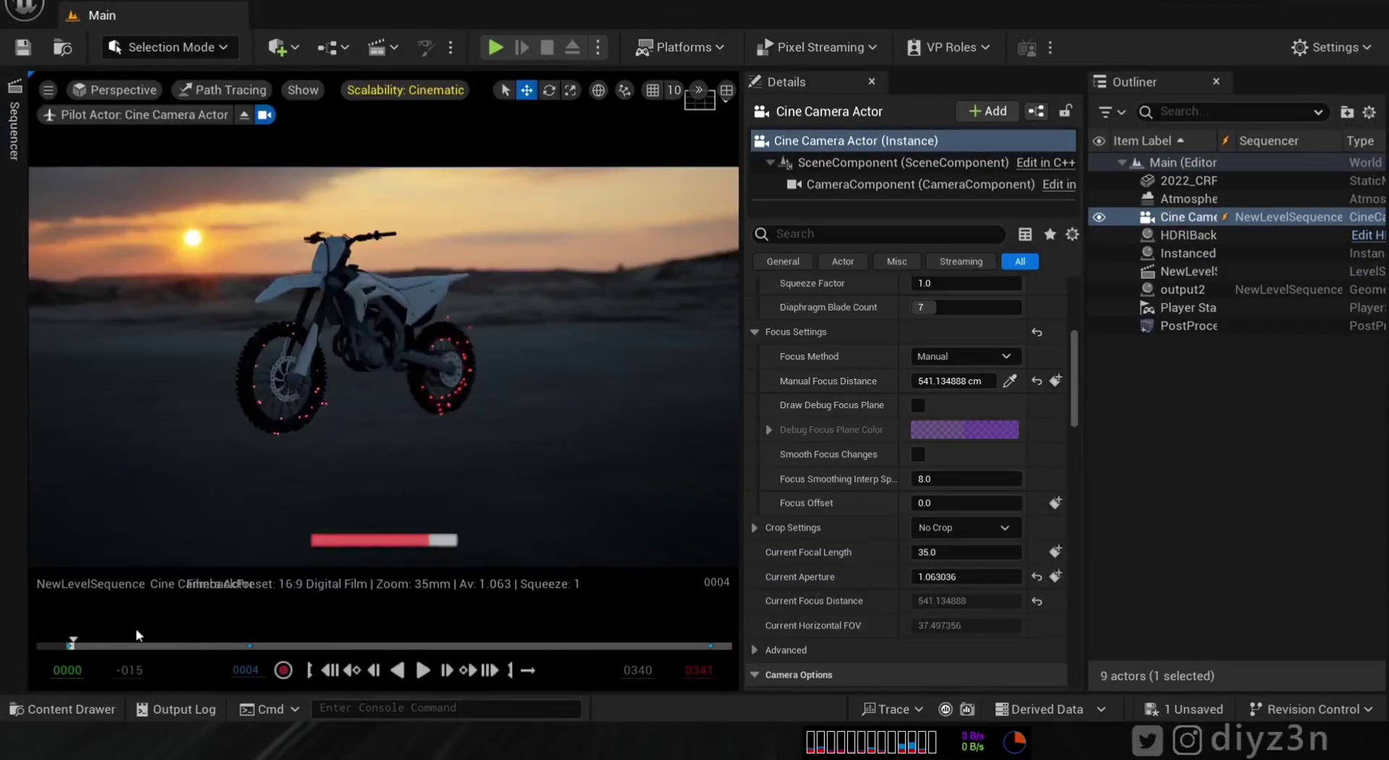
Step: Show the Cine Camera Actor's debug focus plane, check the focus along the sequence up to frame 225, and hide the plane again
mouse_move(69, 645)
left_mouse_down()
mouse_move(511, 646)
mouse_move(81, 645)
left_mouse_up()
left_click(915, 404)
left_click_drag(103, 649, 504, 646)
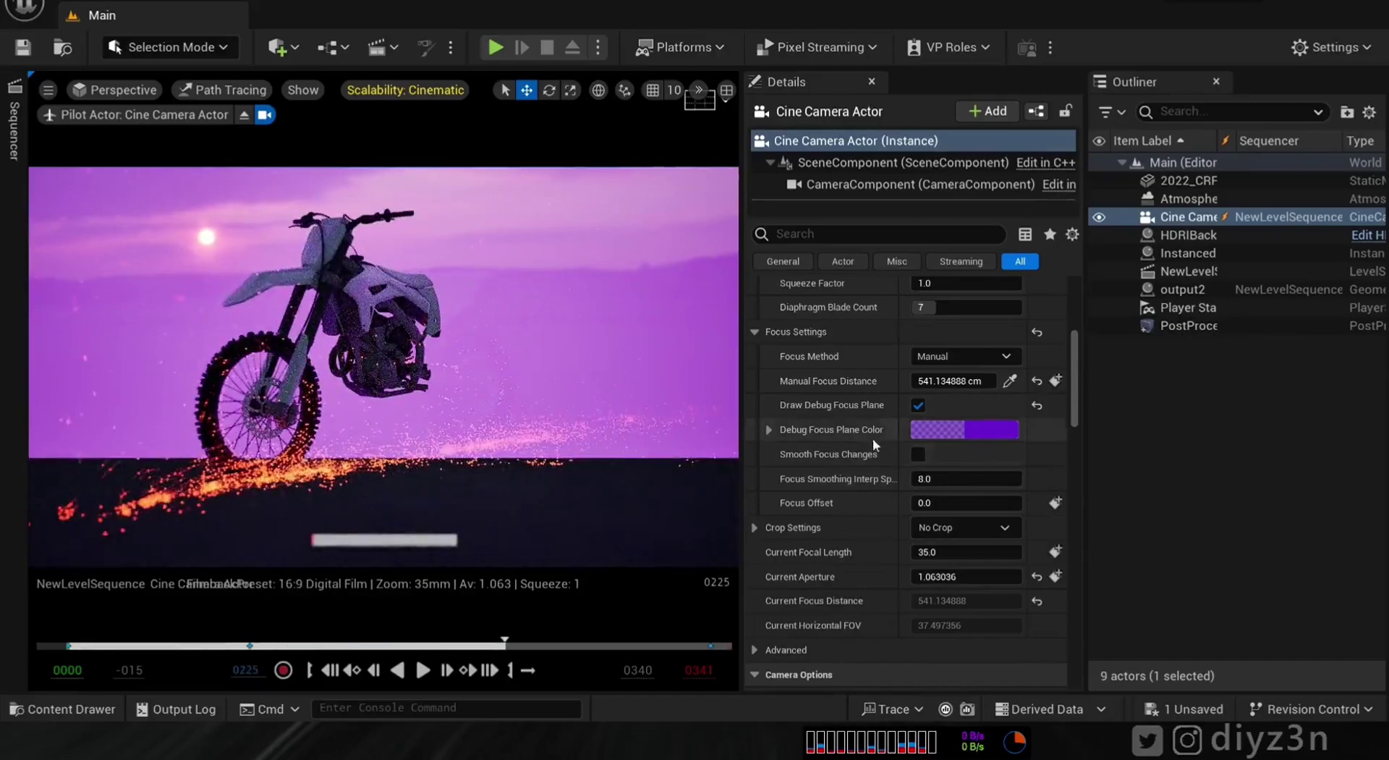
left_click(917, 404)
Step: Switch the viewport from Path Tracing to Lit and preview the sequence at frame 244
left_click(222, 89)
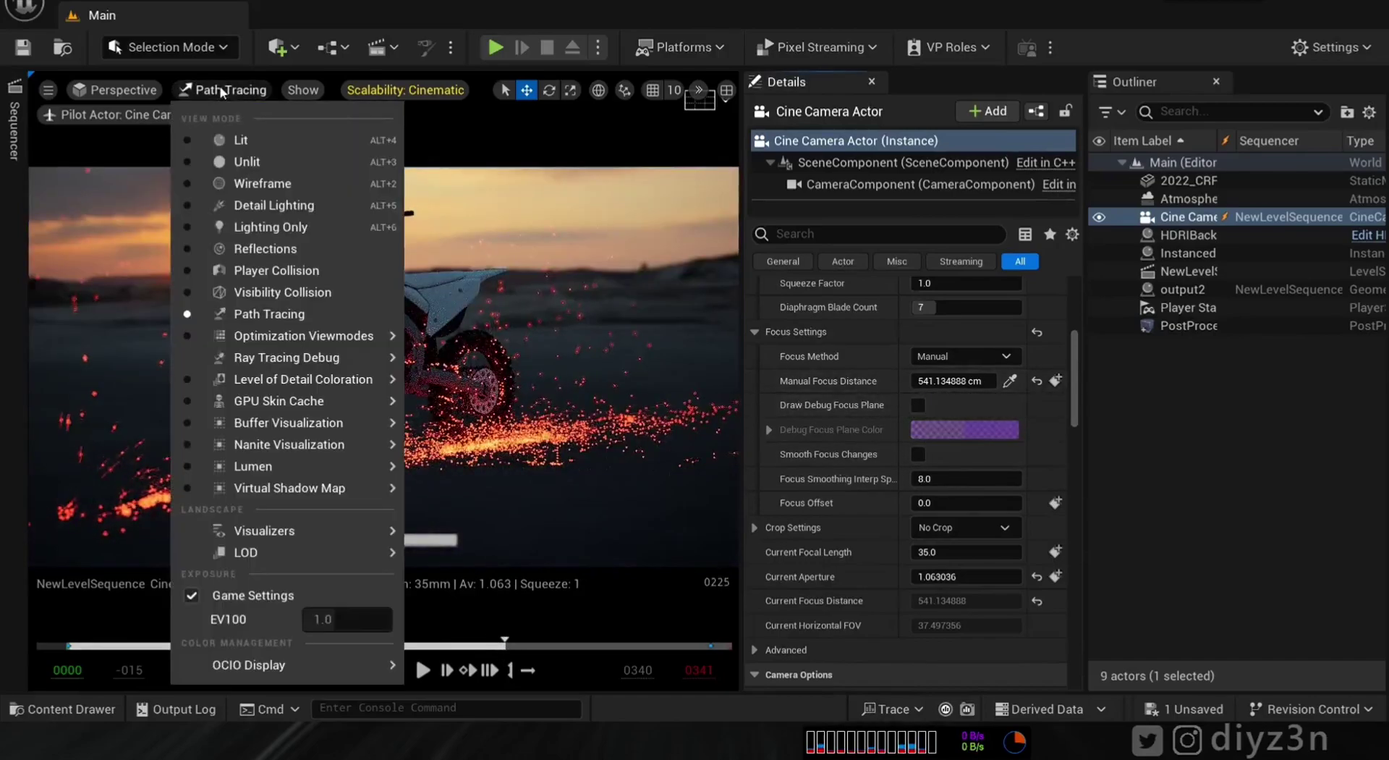
left_click(228, 138)
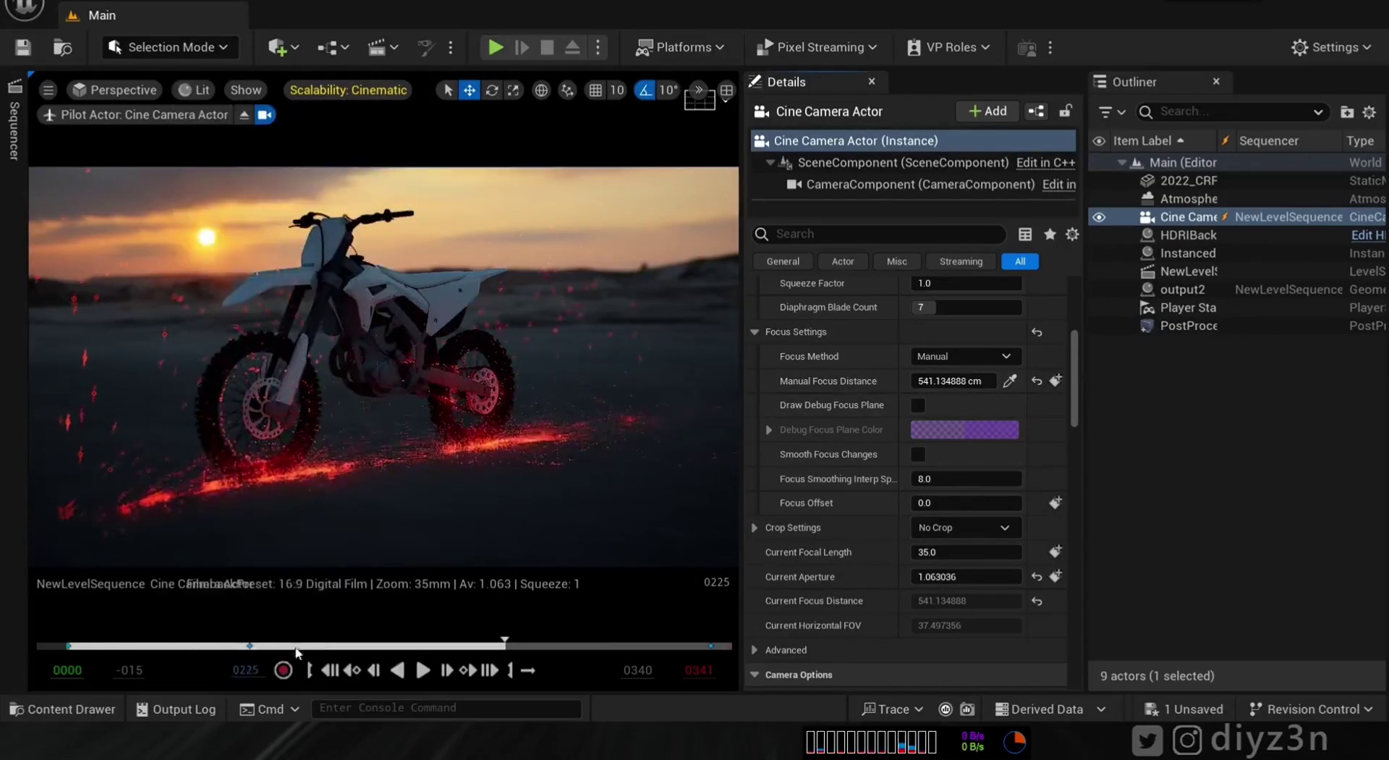
mouse_move(529, 653)
left_mouse_down()
mouse_move(84, 644)
mouse_move(542, 644)
left_mouse_up()
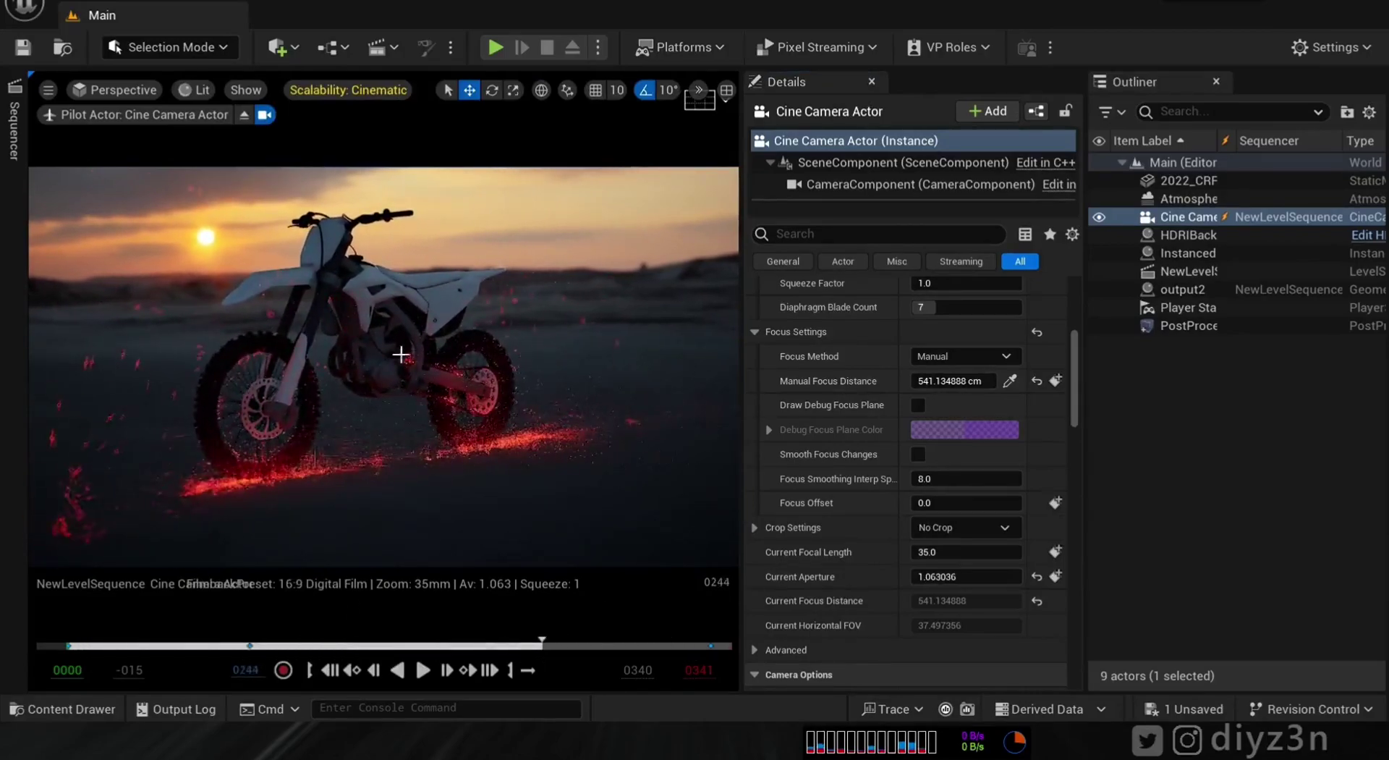
Step: In the NewLevelSequence job's render configuration, set the anti-aliasing spatial and temporal sample counts to 8 each
left_click(22, 119)
left_click(206, 87)
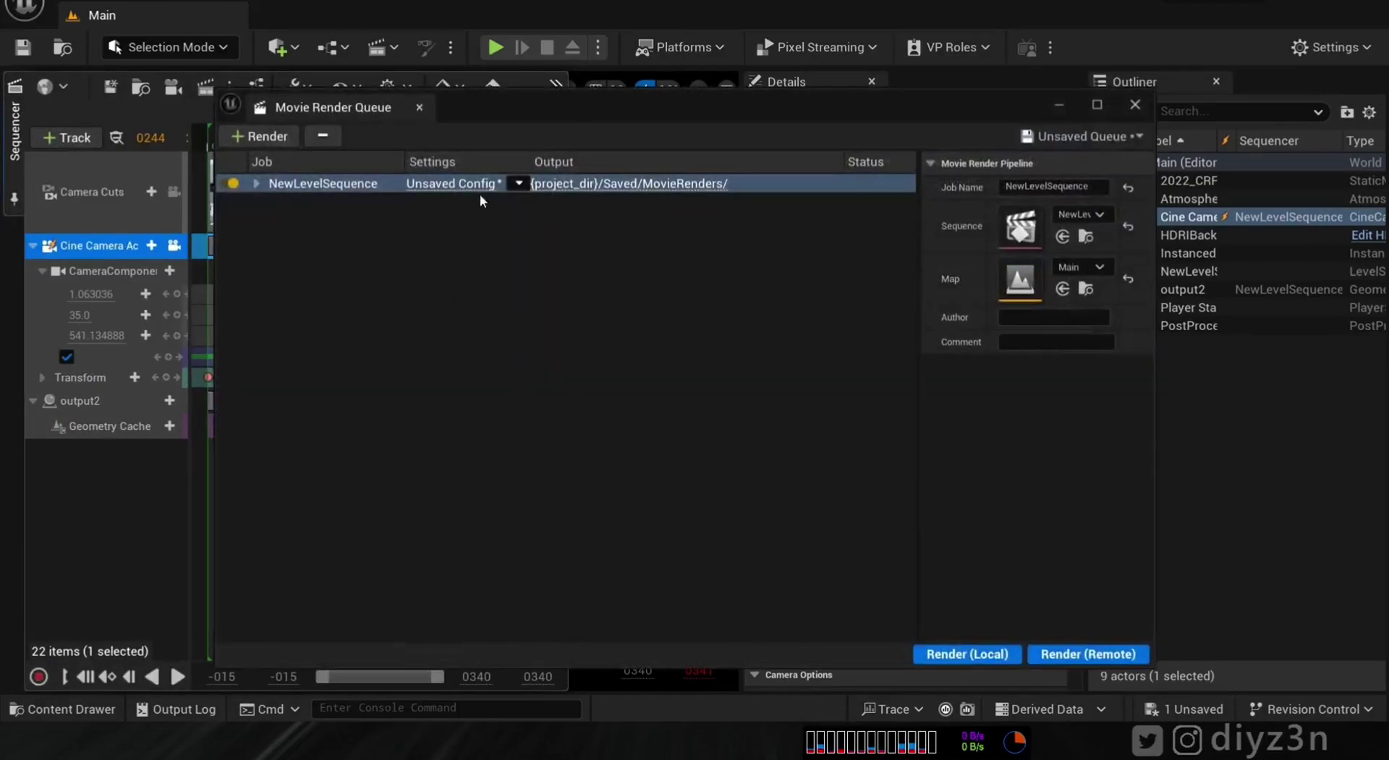
left_click(478, 187)
left_click(463, 322)
left_click(469, 292)
left_click(835, 159)
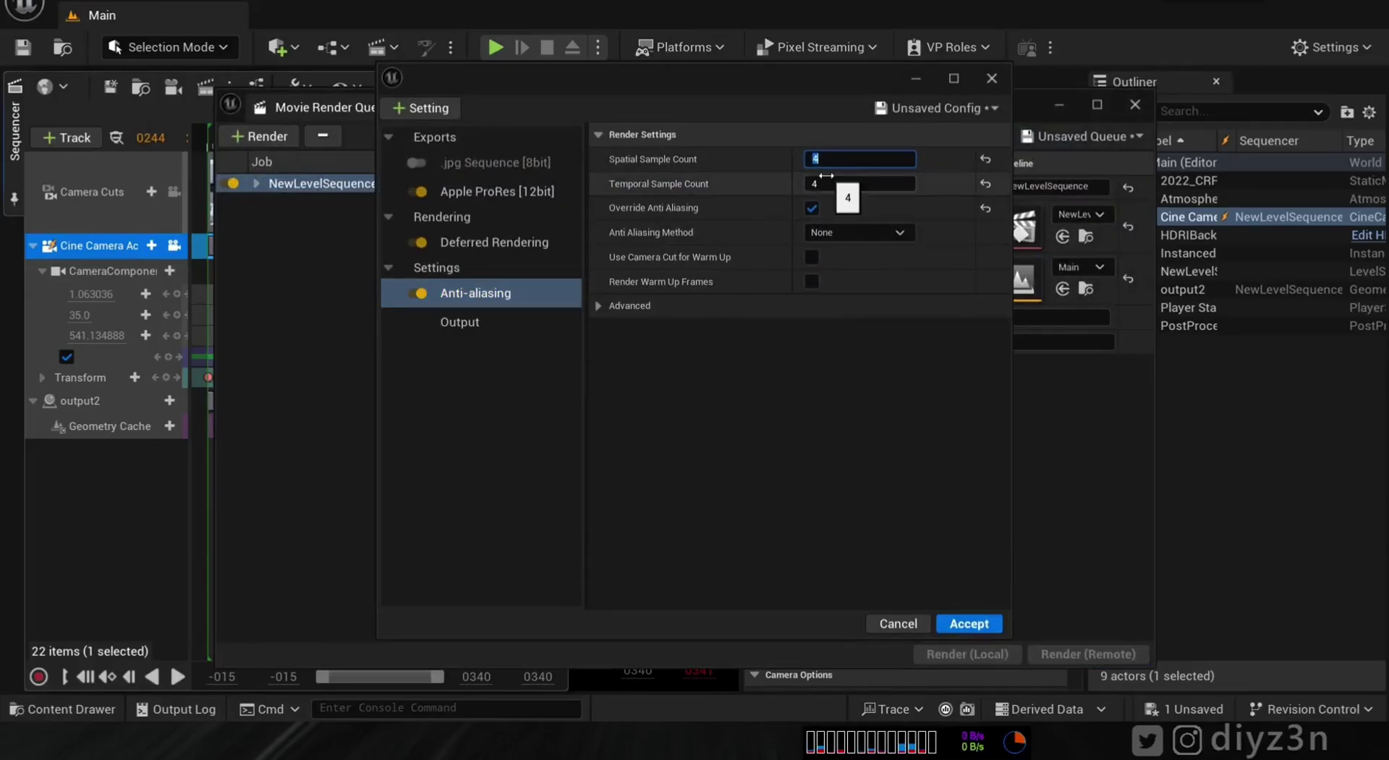
type("8")
left_click(825, 183)
type("8")
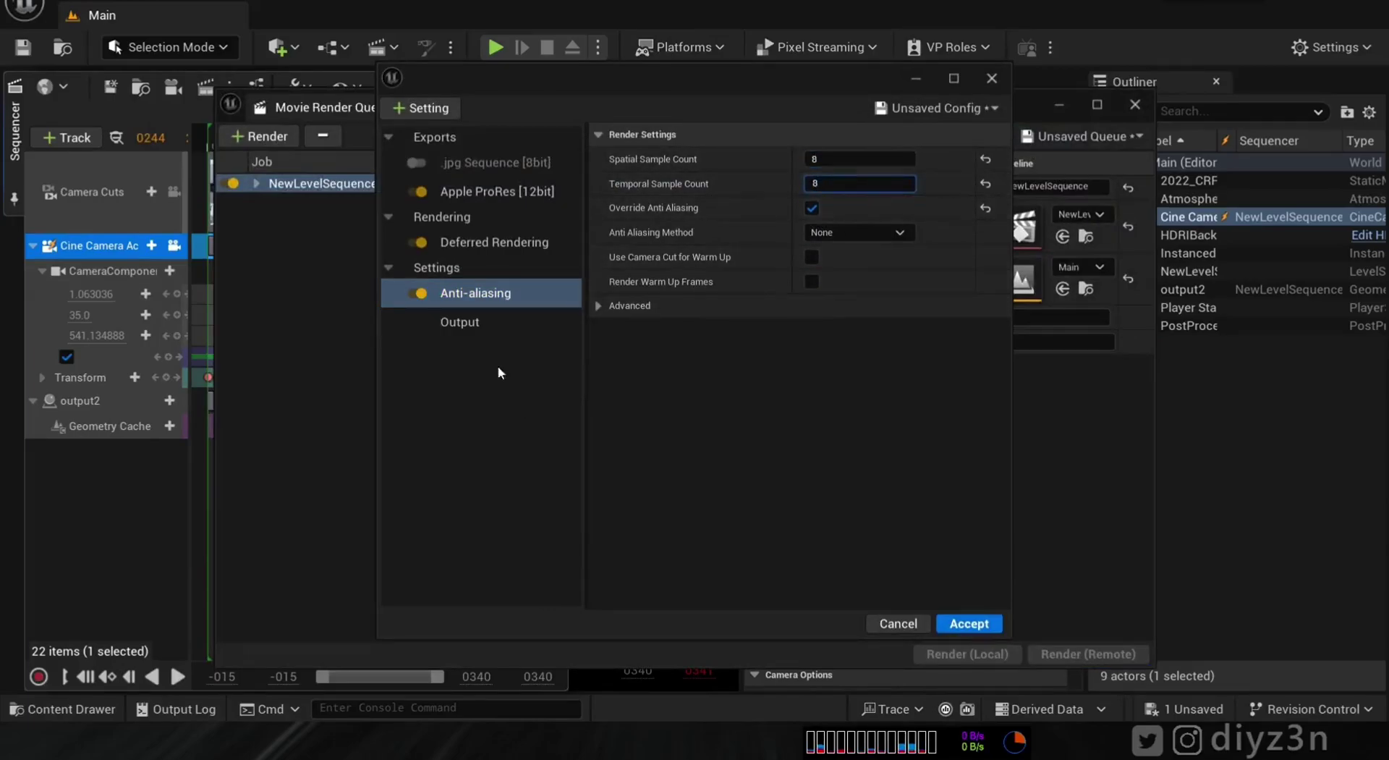
Step: Enable a custom frame rate for the render output and set it to a custom 200 fps
left_click(459, 321)
left_click(806, 232)
left_click(854, 257)
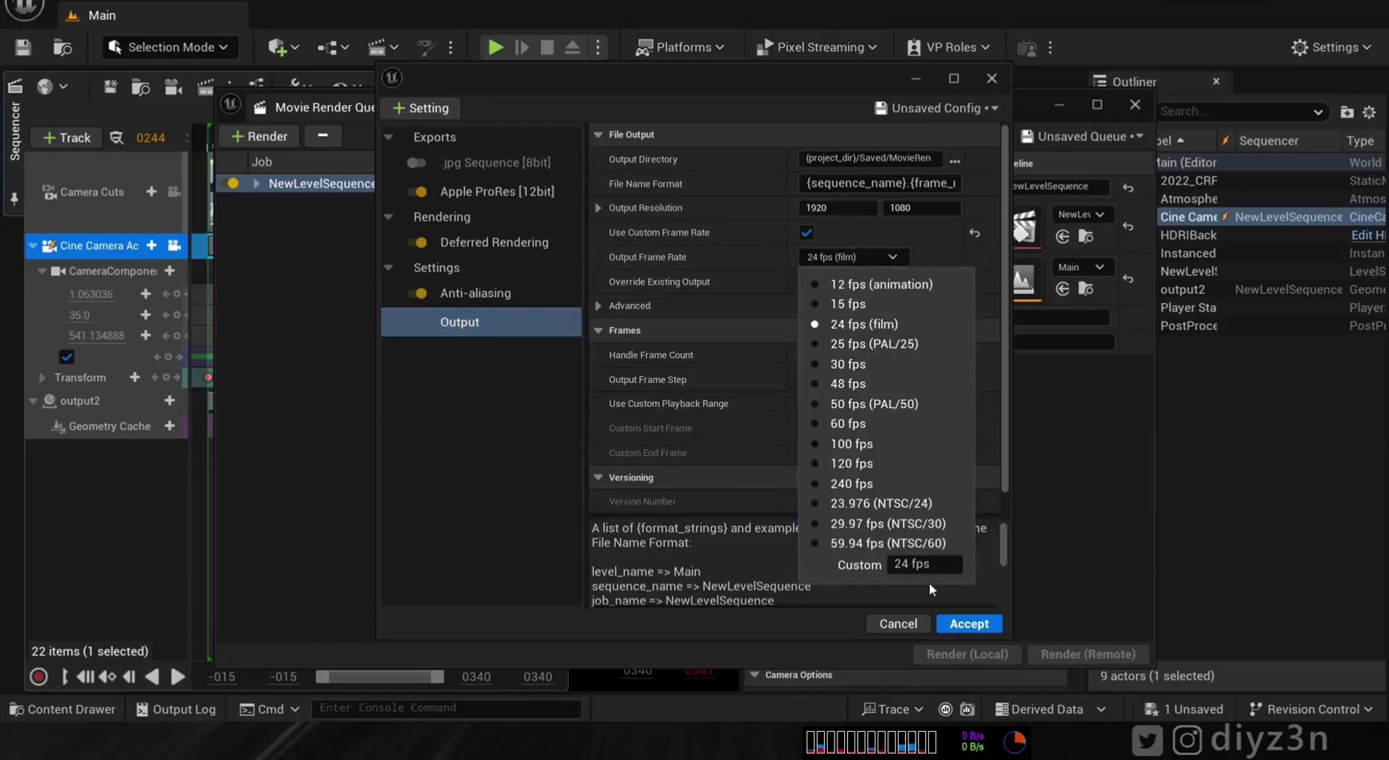
double_click(922, 563)
double_click(902, 564)
type("200")
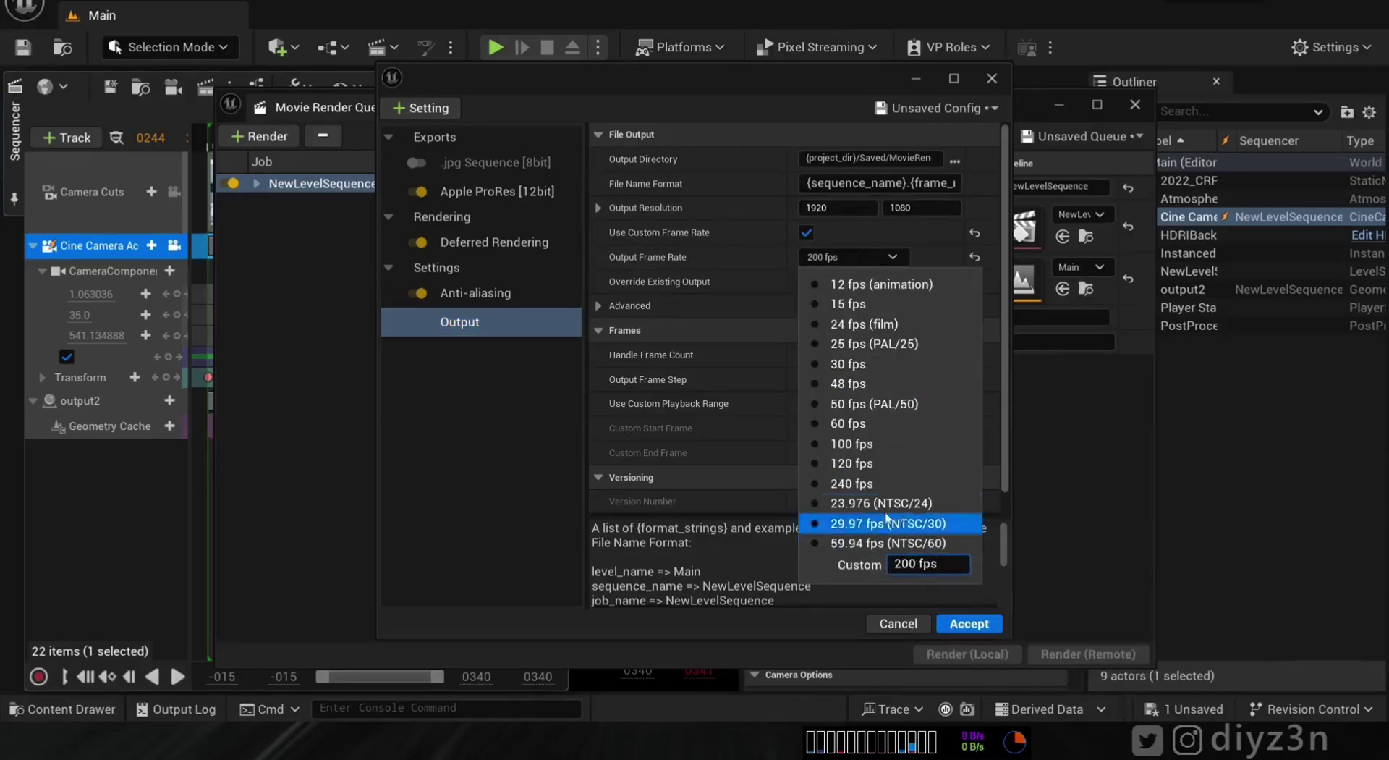
left_click(515, 333)
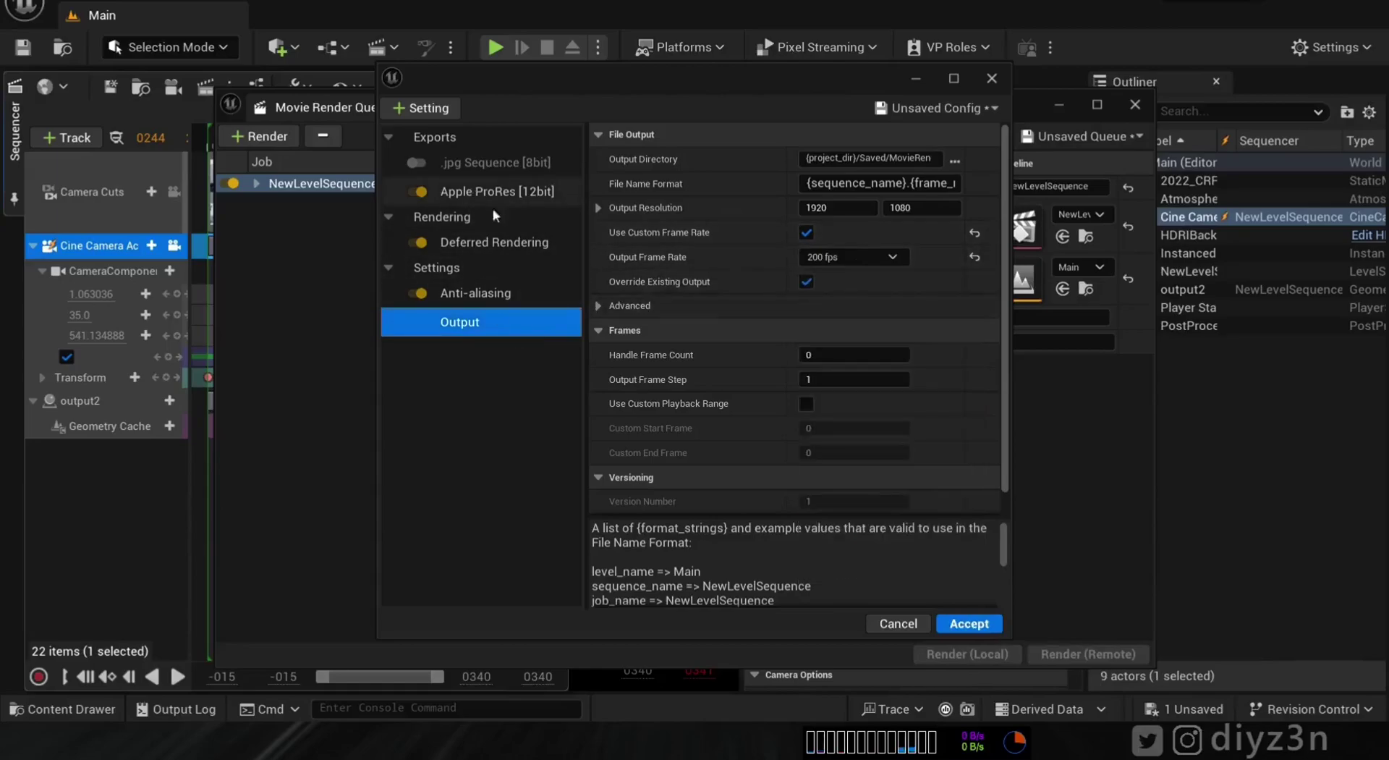
Step: Check the Apple ProRes export toggle, accept the configuration, and render the queue locally with the 200 fps output
left_click(421, 192)
left_click(410, 190)
left_click(969, 624)
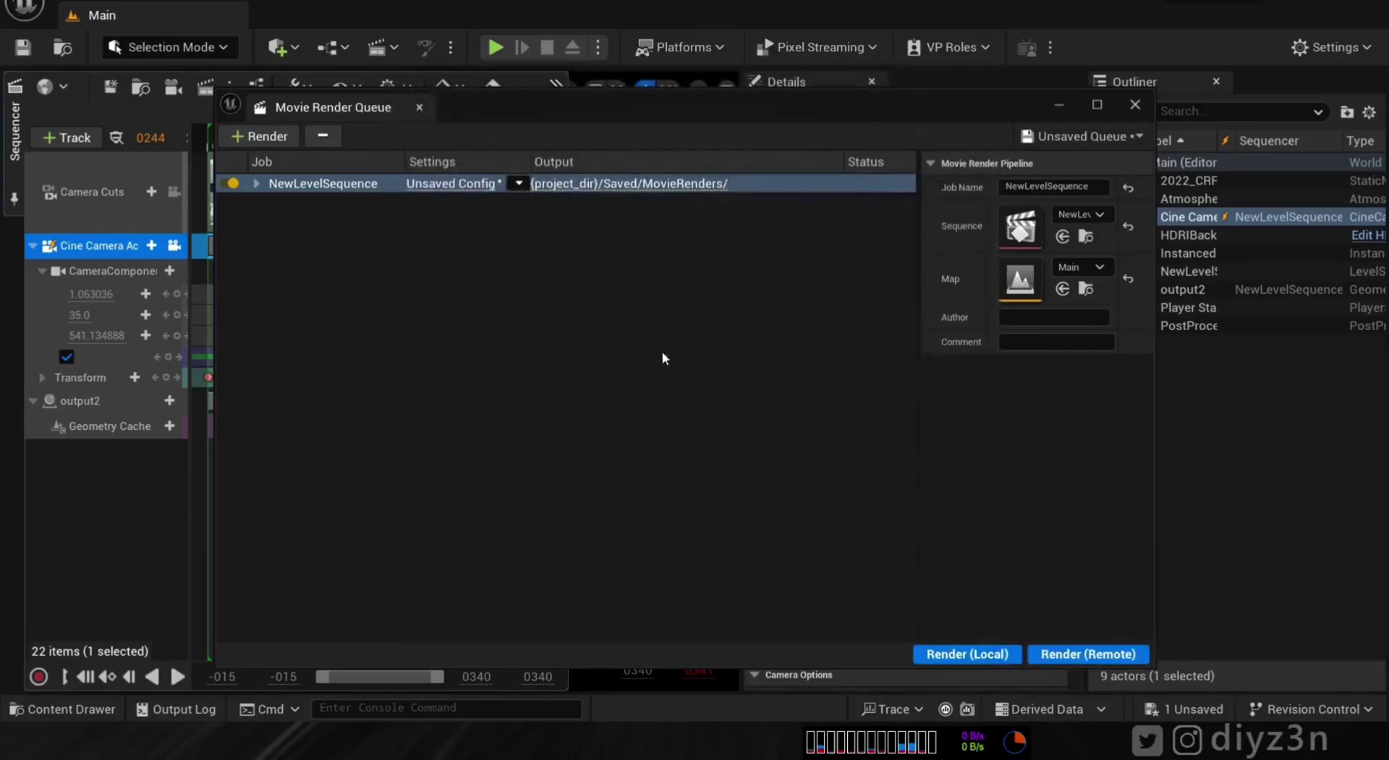
left_click(948, 652)
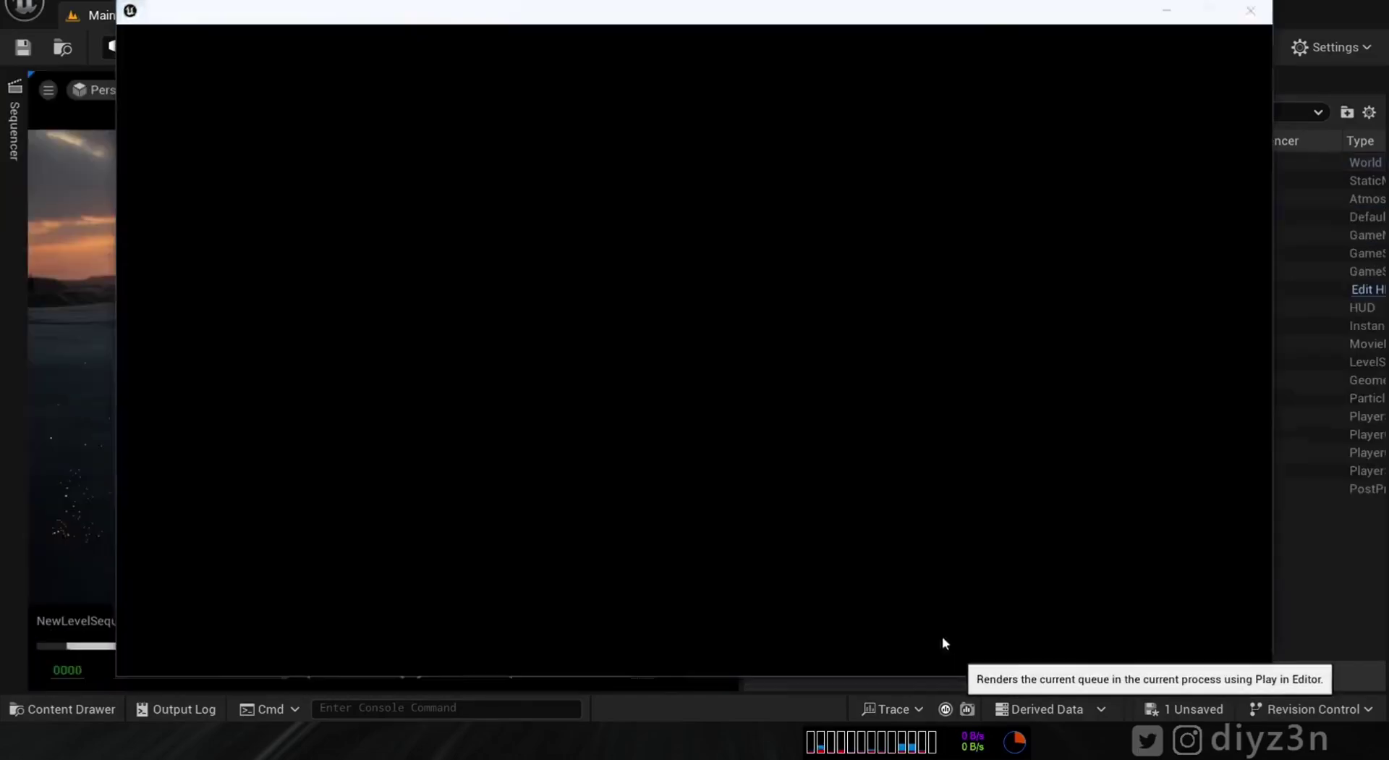